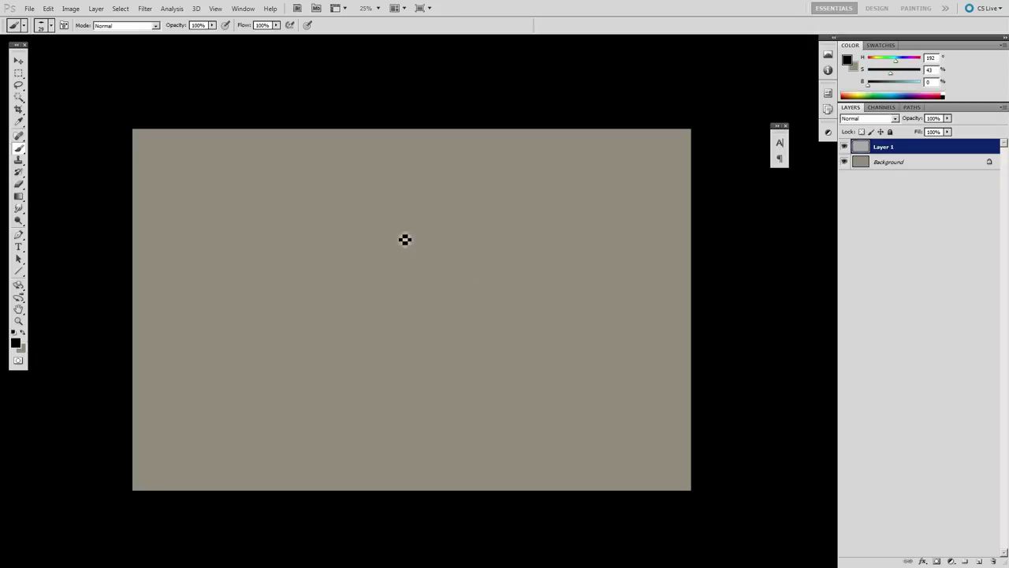
Step: Sketch the large character's round head with guide shapes for its eyes and muzzle in the upper middle of the canvas
{"action": "left_click_drag", "start_coordinate": [395, 208], "coordinate": [453, 268]}
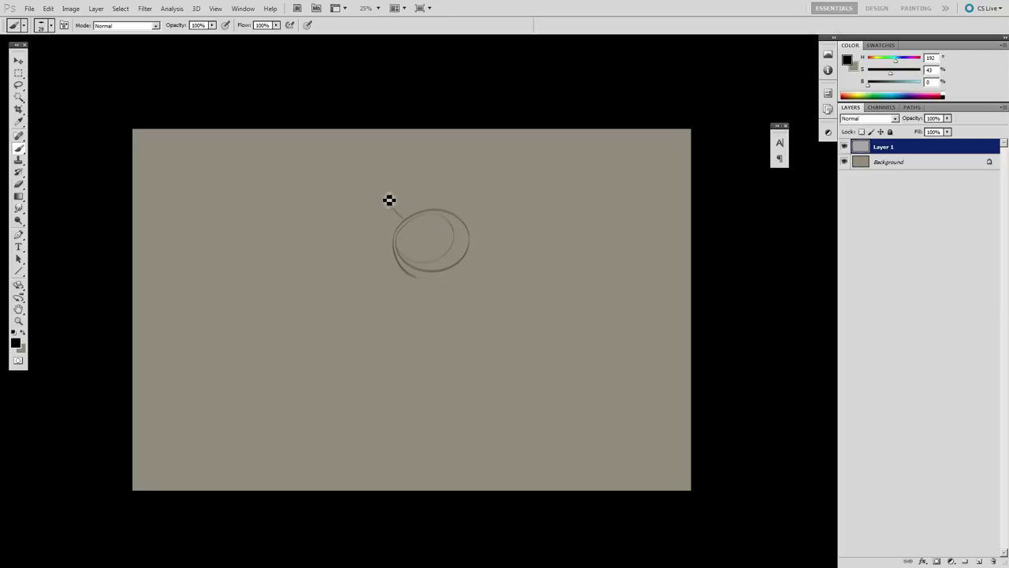
{"action": "key", "text": "ctrl+z"}
{"action": "mouse_move", "coordinate": [441, 197]}
{"action": "left_mouse_down"}
{"action": "mouse_move", "coordinate": [435, 271]}
{"action": "mouse_move", "coordinate": [465, 207]}
{"action": "mouse_move", "coordinate": [468, 277]}
{"action": "left_mouse_up"}
{"action": "mouse_move", "coordinate": [416, 238]}
{"action": "left_mouse_down"}
{"action": "mouse_move", "coordinate": [413, 275]}
{"action": "mouse_move", "coordinate": [441, 256]}
{"action": "mouse_move", "coordinate": [412, 255]}
{"action": "mouse_move", "coordinate": [411, 274]}
{"action": "mouse_move", "coordinate": [432, 294]}
{"action": "mouse_move", "coordinate": [462, 250]}
{"action": "left_mouse_up"}
{"action": "mouse_move", "coordinate": [406, 227]}
{"action": "left_mouse_down"}
{"action": "mouse_move", "coordinate": [415, 242]}
{"action": "mouse_move", "coordinate": [424, 216]}
{"action": "mouse_move", "coordinate": [413, 249]}
{"action": "mouse_move", "coordinate": [434, 272]}
{"action": "left_mouse_up"}
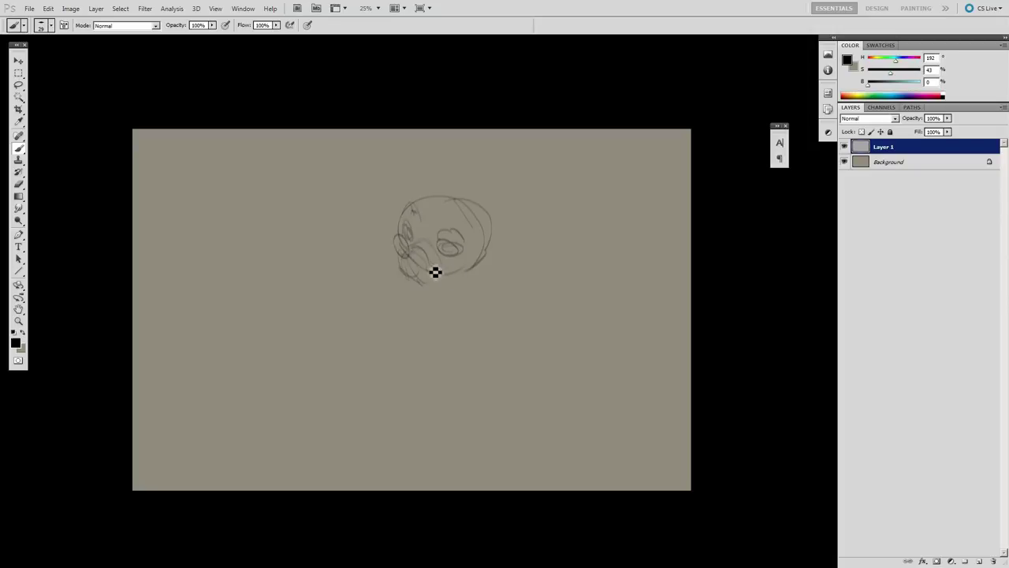
Step: Draw two large pointed ears on the head, one upright and one extending out to the right
{"action": "mouse_move", "coordinate": [401, 203]}
{"action": "left_mouse_down"}
{"action": "mouse_move", "coordinate": [404, 162]}
{"action": "mouse_move", "coordinate": [421, 194]}
{"action": "left_mouse_up"}
{"action": "left_click_drag", "start_coordinate": [452, 196], "coordinate": [458, 234]}
{"action": "mouse_move", "coordinate": [420, 144]}
{"action": "left_mouse_down"}
{"action": "mouse_move", "coordinate": [451, 236]}
{"action": "mouse_move", "coordinate": [403, 203]}
{"action": "mouse_move", "coordinate": [403, 236]}
{"action": "left_mouse_up"}
{"action": "left_click_drag", "start_coordinate": [471, 253], "coordinate": [573, 212]}
{"action": "mouse_move", "coordinate": [572, 212]}
{"action": "left_mouse_down"}
{"action": "mouse_move", "coordinate": [494, 290]}
{"action": "mouse_move", "coordinate": [549, 240]}
{"action": "left_mouse_up"}
Step: Sketch a smaller character's round head with a pointed ear beside the large head, and mark the first shoulder lines
{"action": "mouse_move", "coordinate": [372, 282]}
{"action": "left_mouse_down"}
{"action": "mouse_move", "coordinate": [375, 327]}
{"action": "mouse_move", "coordinate": [353, 306]}
{"action": "mouse_move", "coordinate": [356, 295]}
{"action": "mouse_move", "coordinate": [358, 323]}
{"action": "mouse_move", "coordinate": [361, 289]}
{"action": "mouse_move", "coordinate": [324, 273]}
{"action": "mouse_move", "coordinate": [347, 299]}
{"action": "left_mouse_up"}
{"action": "key", "text": "ctrl+z"}
{"action": "key", "text": "ctrl+z"}
{"action": "left_click_drag", "start_coordinate": [399, 237], "coordinate": [376, 275]}
{"action": "left_click_drag", "start_coordinate": [479, 314], "coordinate": [468, 333]}
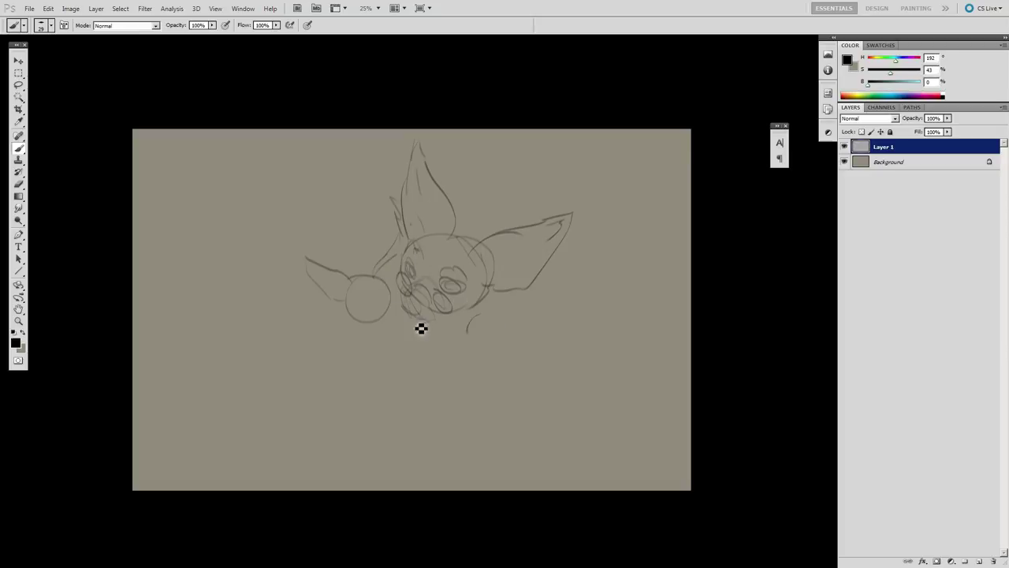
{"action": "left_click_drag", "start_coordinate": [344, 318], "coordinate": [333, 330]}
{"action": "left_click_drag", "start_coordinate": [401, 314], "coordinate": [365, 373]}
{"action": "left_click_drag", "start_coordinate": [476, 257], "coordinate": [491, 264]}
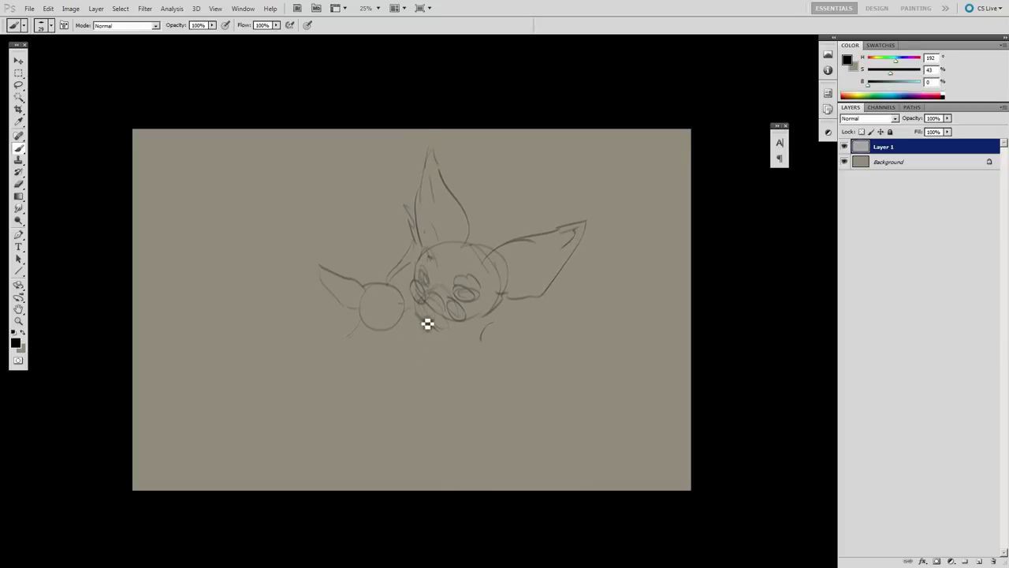
Step: Darken the large character's brows, eyes and mouth, and rough in its near shoulder and upper arm
{"action": "mouse_move", "coordinate": [429, 300]}
{"action": "left_mouse_down"}
{"action": "mouse_move", "coordinate": [424, 327]}
{"action": "mouse_move", "coordinate": [450, 339]}
{"action": "mouse_move", "coordinate": [467, 311]}
{"action": "left_mouse_up"}
{"action": "mouse_move", "coordinate": [424, 244]}
{"action": "left_mouse_down"}
{"action": "mouse_move", "coordinate": [425, 257]}
{"action": "mouse_move", "coordinate": [489, 294]}
{"action": "left_mouse_up"}
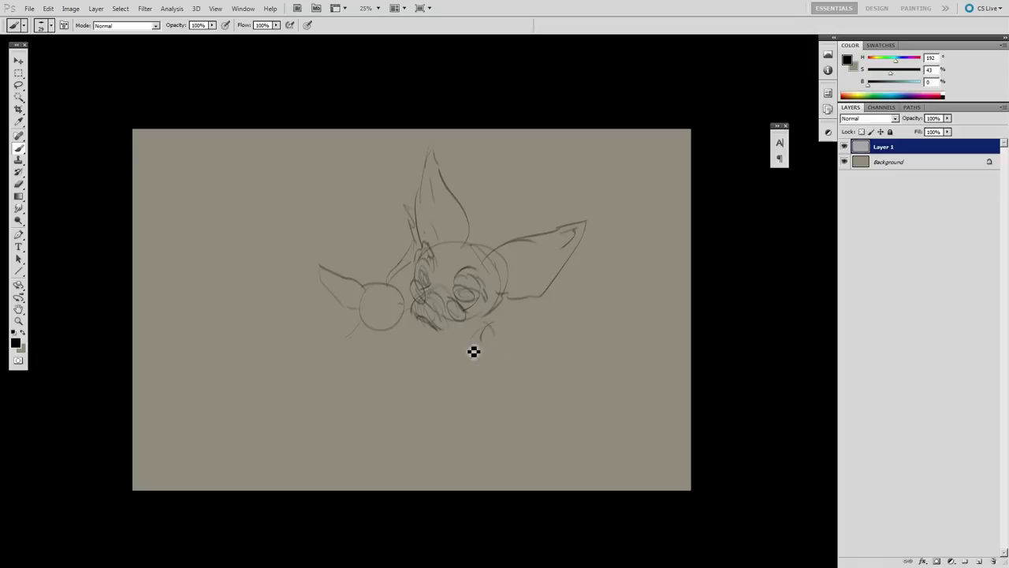
{"action": "left_click_drag", "start_coordinate": [484, 329], "coordinate": [467, 356]}
{"action": "mouse_move", "coordinate": [467, 367]}
{"action": "left_mouse_down"}
{"action": "mouse_move", "coordinate": [491, 374]}
{"action": "mouse_move", "coordinate": [489, 386]}
{"action": "left_mouse_up"}
{"action": "key", "text": "ctrl+alt+z"}
{"action": "key", "text": "ctrl+alt+z"}
{"action": "key", "text": "ctrl+z"}
{"action": "left_click_drag", "start_coordinate": [472, 350], "coordinate": [502, 348]}
Step: Sketch an open book below the characters with curved pages, cover edges and a rounded spine
{"action": "left_click_drag", "start_coordinate": [317, 358], "coordinate": [483, 371]}
{"action": "mouse_move", "coordinate": [370, 393]}
{"action": "left_mouse_down"}
{"action": "mouse_move", "coordinate": [476, 369]}
{"action": "mouse_move", "coordinate": [307, 343]}
{"action": "mouse_move", "coordinate": [364, 404]}
{"action": "left_mouse_up"}
{"action": "left_click_drag", "start_coordinate": [368, 405], "coordinate": [497, 374]}
{"action": "left_click_drag", "start_coordinate": [482, 383], "coordinate": [493, 399]}
{"action": "left_click_drag", "start_coordinate": [346, 406], "coordinate": [373, 417]}
{"action": "mouse_move", "coordinate": [282, 353]}
{"action": "left_mouse_down"}
{"action": "mouse_move", "coordinate": [347, 409]}
{"action": "mouse_move", "coordinate": [403, 414]}
{"action": "mouse_move", "coordinate": [342, 415]}
{"action": "mouse_move", "coordinate": [359, 426]}
{"action": "mouse_move", "coordinate": [493, 387]}
{"action": "left_mouse_up"}
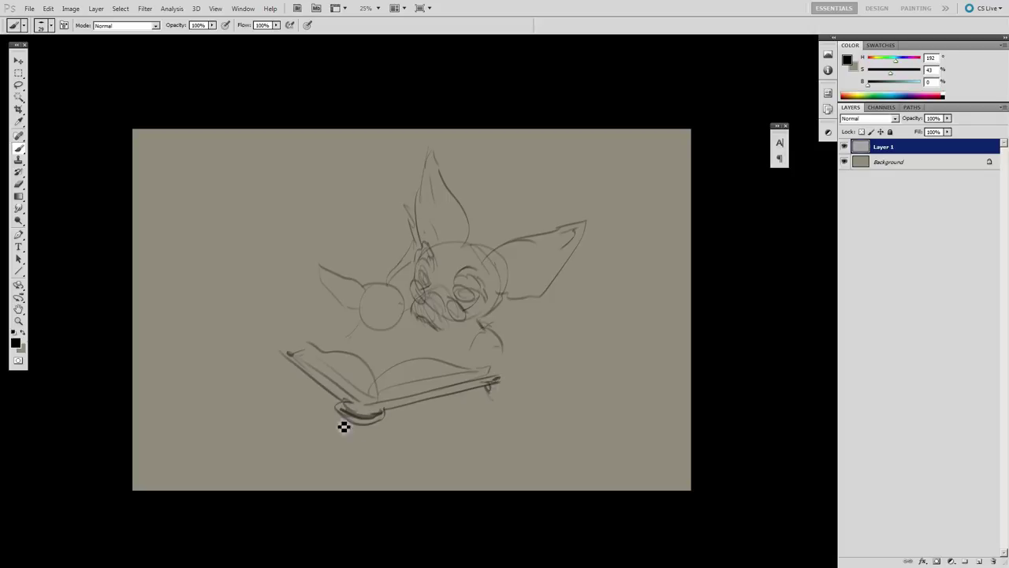
Step: Thicken the book with a second cover edge and add page lines on both sides of the spine
{"action": "mouse_move", "coordinate": [344, 423]}
{"action": "left_mouse_down"}
{"action": "mouse_move", "coordinate": [403, 429]}
{"action": "mouse_move", "coordinate": [507, 393]}
{"action": "left_mouse_up"}
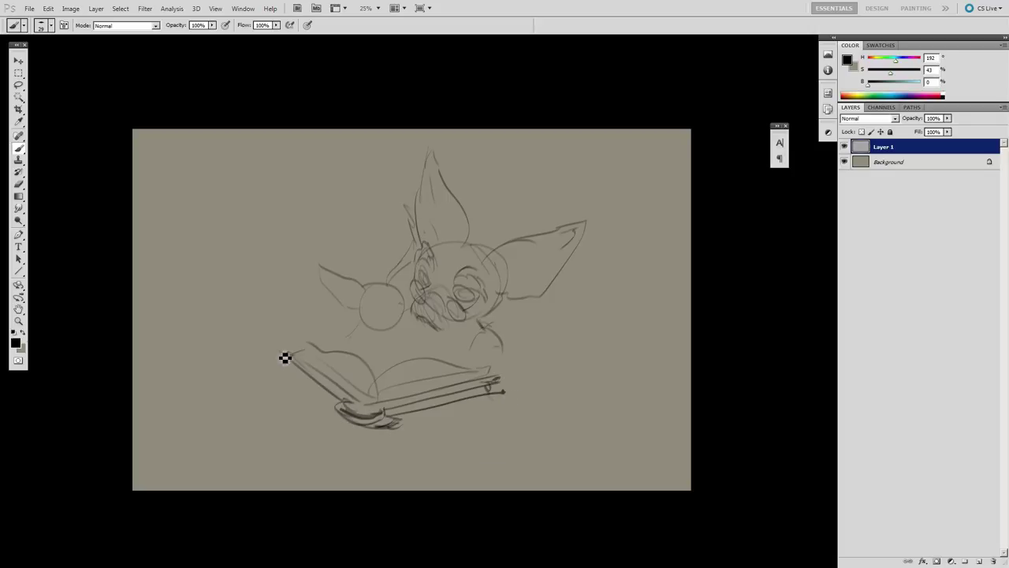
{"action": "mouse_move", "coordinate": [275, 345]}
{"action": "left_mouse_down"}
{"action": "mouse_move", "coordinate": [320, 351]}
{"action": "mouse_move", "coordinate": [332, 357]}
{"action": "mouse_move", "coordinate": [309, 361]}
{"action": "mouse_move", "coordinate": [376, 384]}
{"action": "left_mouse_up"}
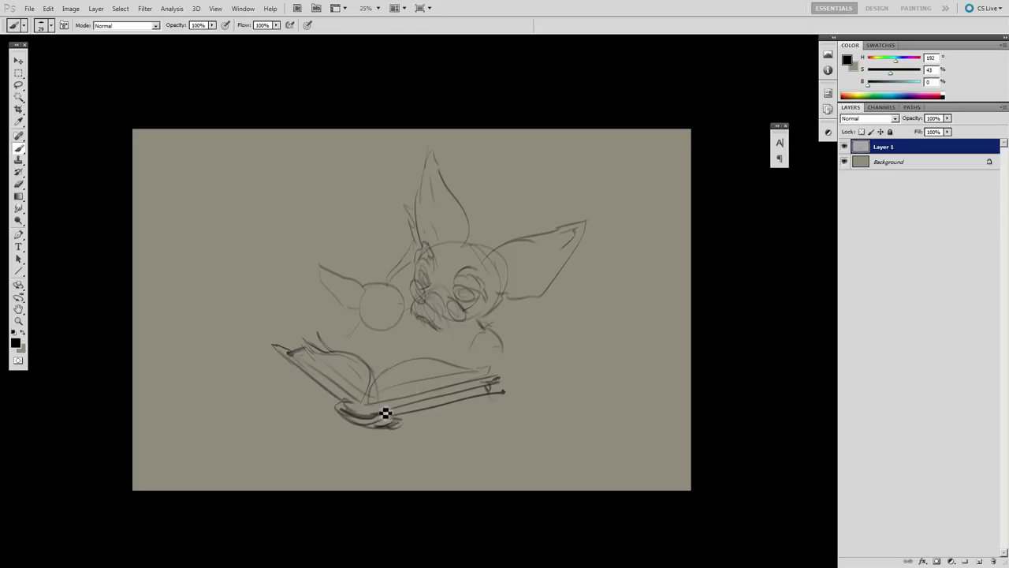
{"action": "left_click_drag", "start_coordinate": [310, 364], "coordinate": [358, 400]}
{"action": "mouse_move", "coordinate": [382, 399]}
{"action": "left_mouse_down"}
{"action": "mouse_move", "coordinate": [494, 385]}
{"action": "mouse_move", "coordinate": [497, 372]}
{"action": "left_mouse_up"}
Step: Sketch rough hands at both edges of the book, and erase the one at the left page
{"action": "left_click_drag", "start_coordinate": [319, 332], "coordinate": [346, 340]}
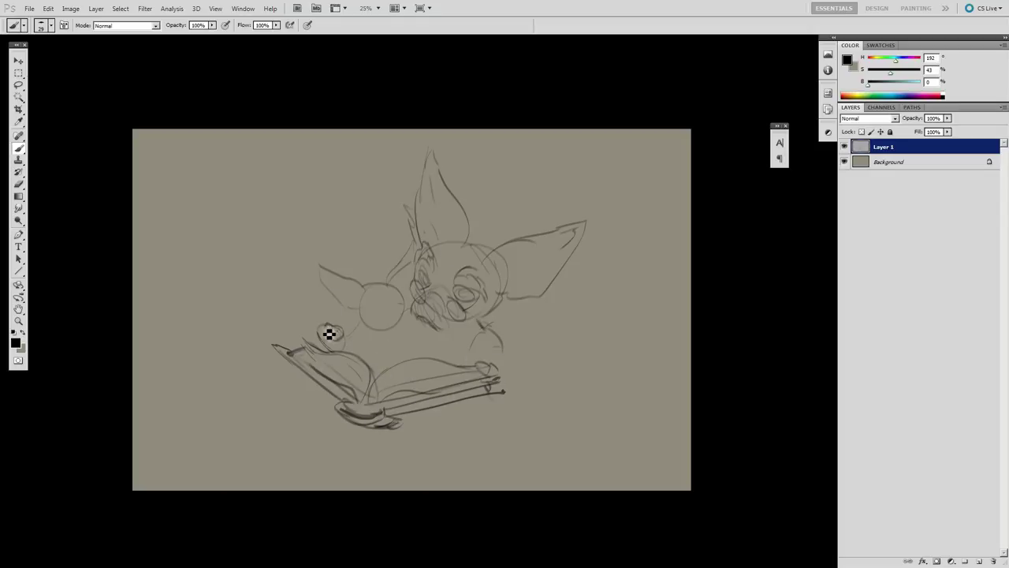
{"action": "key", "text": "e"}
{"action": "key", "text": "b"}
{"action": "mouse_move", "coordinate": [339, 337]}
{"action": "left_mouse_down"}
{"action": "mouse_move", "coordinate": [320, 327]}
{"action": "mouse_move", "coordinate": [342, 331]}
{"action": "mouse_move", "coordinate": [320, 329]}
{"action": "mouse_move", "coordinate": [313, 340]}
{"action": "mouse_move", "coordinate": [329, 354]}
{"action": "left_mouse_up"}
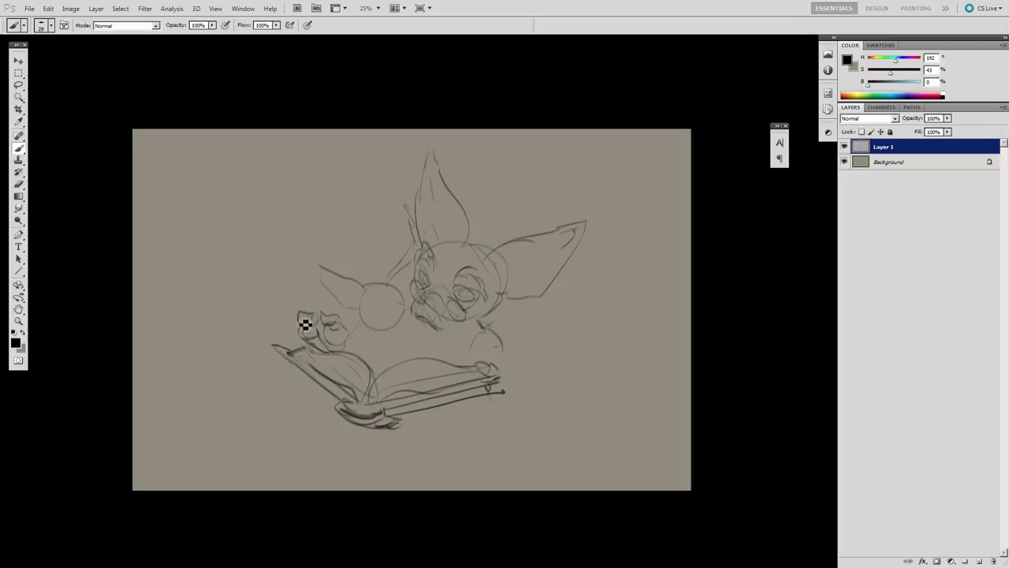
{"action": "key", "text": "e"}
{"action": "mouse_move", "coordinate": [311, 314]}
{"action": "left_mouse_down"}
{"action": "mouse_move", "coordinate": [301, 332]}
{"action": "mouse_move", "coordinate": [342, 331]}
{"action": "left_mouse_up"}
{"action": "key", "text": "b"}
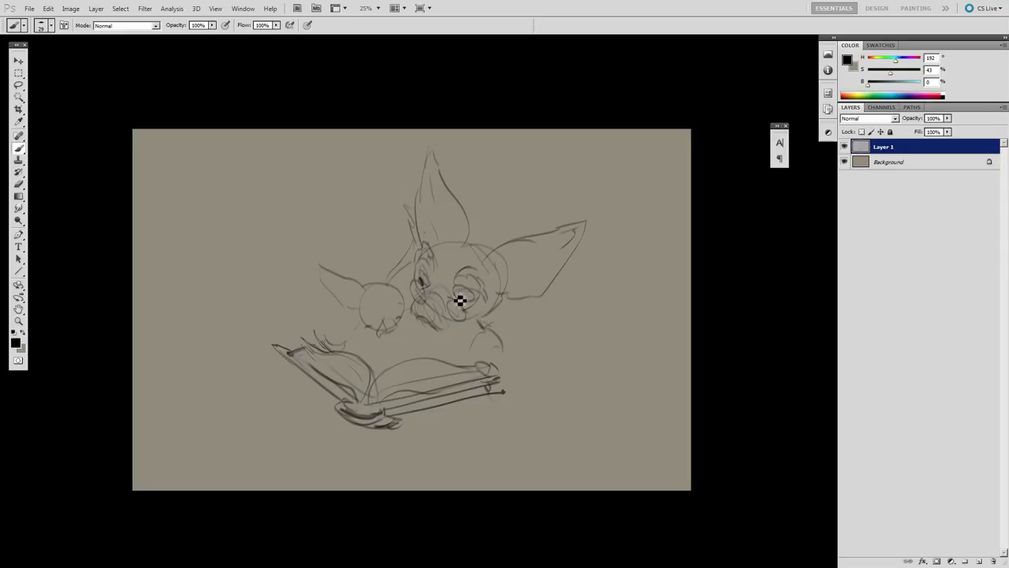
Step: Reshape the small character's ear and refine the large character's mouth, collar and near arm
{"action": "key", "text": "e"}
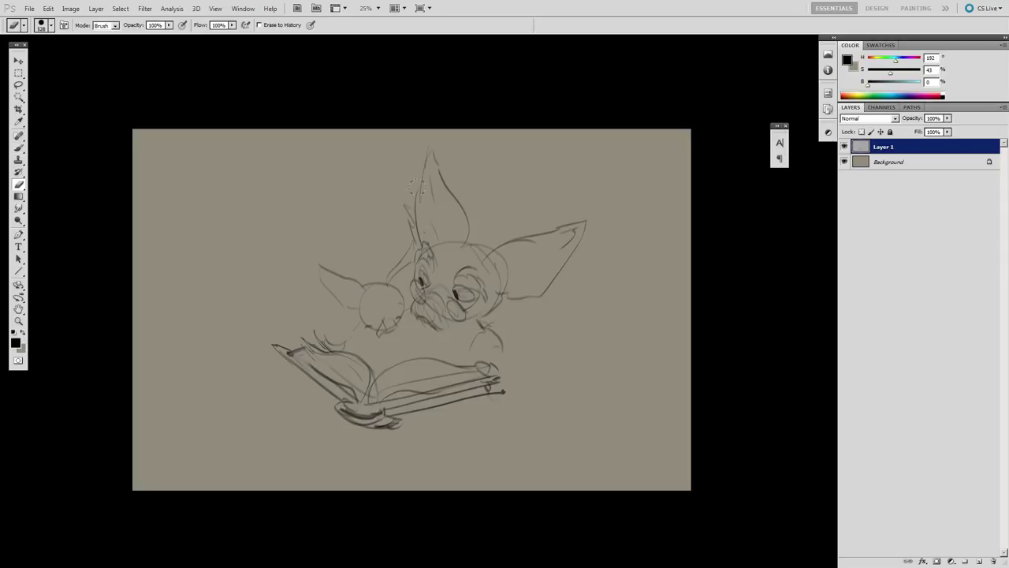
{"action": "key", "text": "b"}
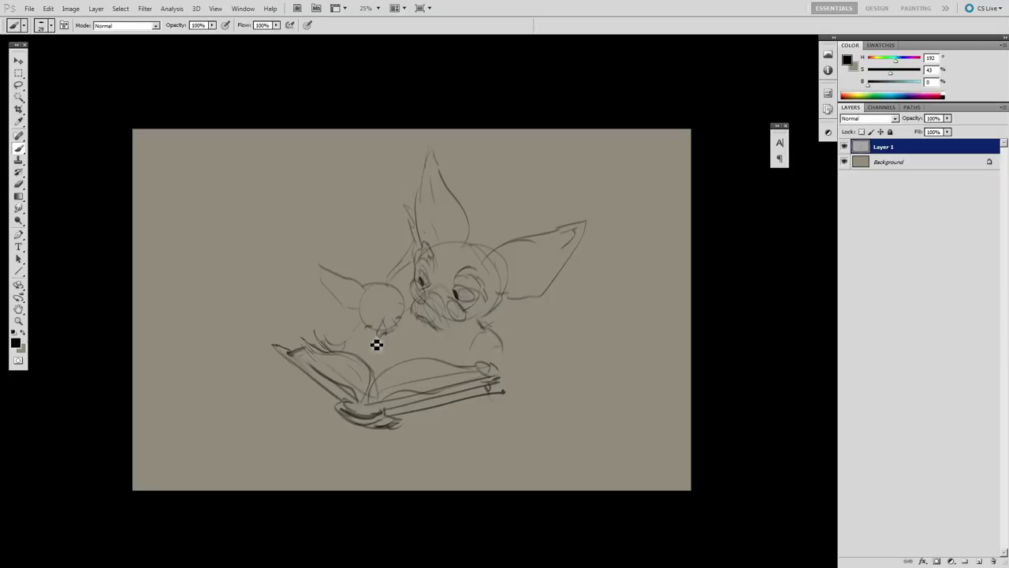
{"action": "left_click_drag", "start_coordinate": [365, 293], "coordinate": [315, 284]}
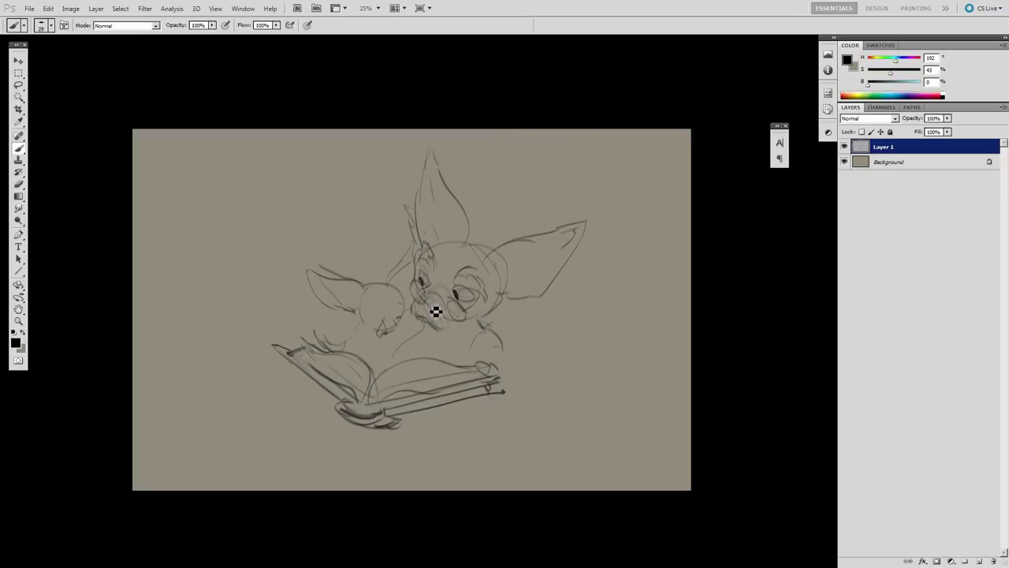
{"action": "mouse_move", "coordinate": [436, 310]}
{"action": "left_mouse_down"}
{"action": "mouse_move", "coordinate": [436, 328]}
{"action": "mouse_move", "coordinate": [466, 327]}
{"action": "left_mouse_up"}
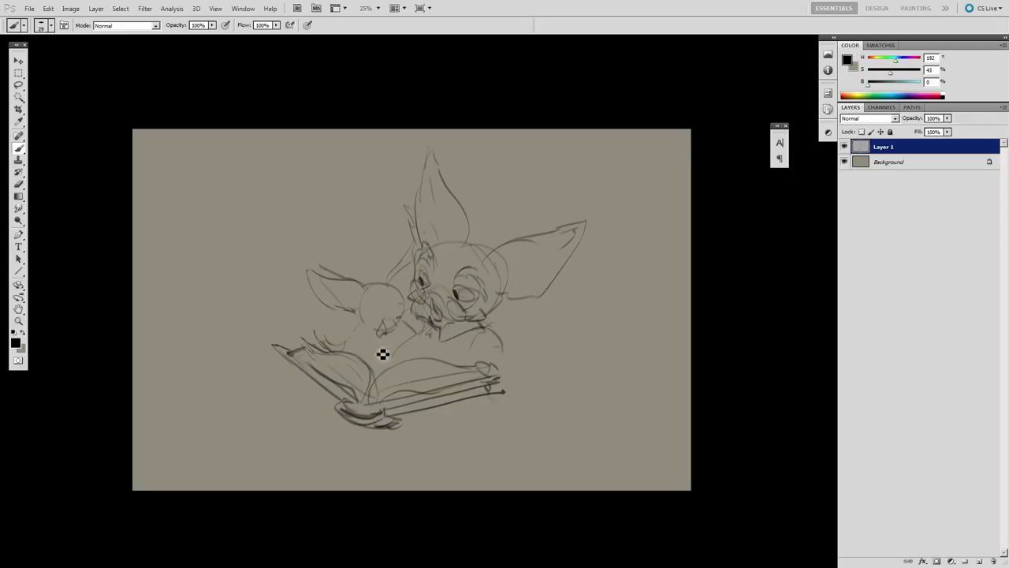
{"action": "left_click_drag", "start_coordinate": [501, 318], "coordinate": [491, 298]}
{"action": "mouse_move", "coordinate": [487, 324]}
{"action": "left_mouse_down"}
{"action": "mouse_move", "coordinate": [482, 289]}
{"action": "mouse_move", "coordinate": [489, 314]}
{"action": "mouse_move", "coordinate": [361, 345]}
{"action": "left_mouse_up"}
Step: Darken the book's left cover edge and add its right cover corner and the sleeve line beside it
{"action": "scroll", "coordinate": [489, 300], "scroll_direction": "up", "scroll_amount": 3}
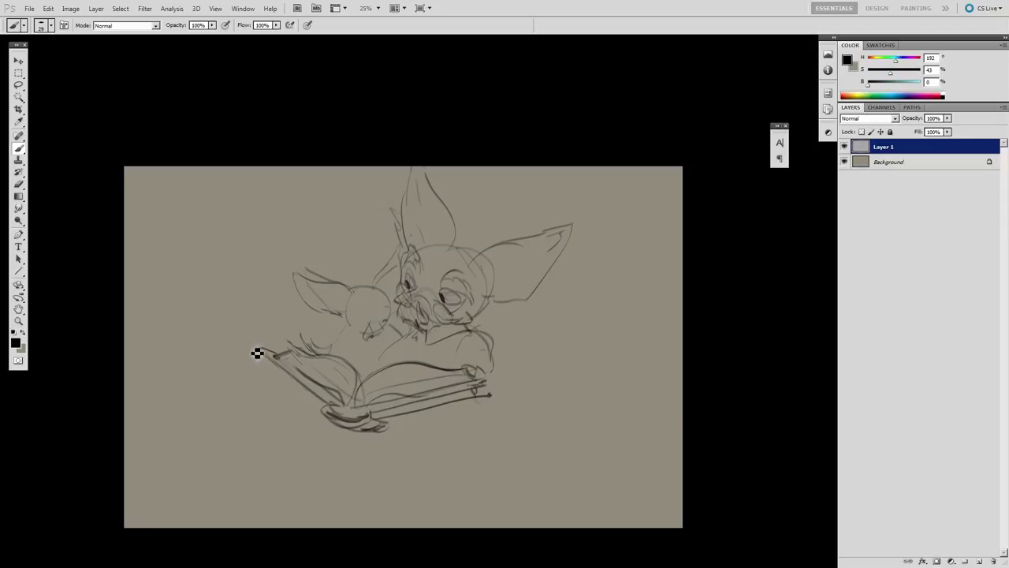
{"action": "mouse_move", "coordinate": [253, 348]}
{"action": "left_mouse_down"}
{"action": "mouse_move", "coordinate": [334, 406]}
{"action": "mouse_move", "coordinate": [355, 434]}
{"action": "left_mouse_up"}
{"action": "left_click_drag", "start_coordinate": [482, 356], "coordinate": [504, 343]}
{"action": "left_click_drag", "start_coordinate": [515, 372], "coordinate": [503, 382]}
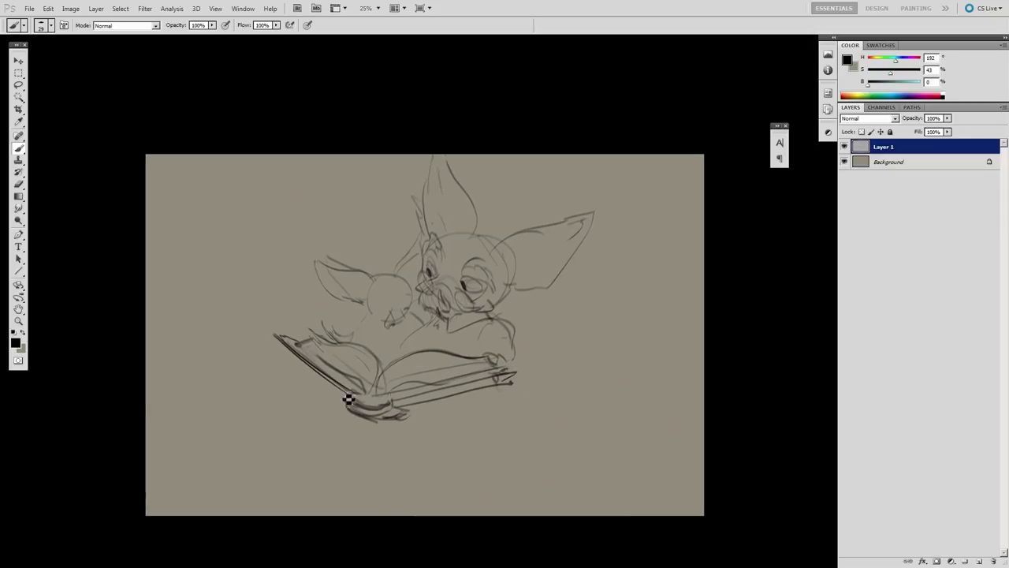
Step: Sketch the small character's rounded body, and move its lassoed head slightly left, away from the large character
{"action": "scroll", "coordinate": [461, 342], "scroll_direction": "up", "scroll_amount": 1}
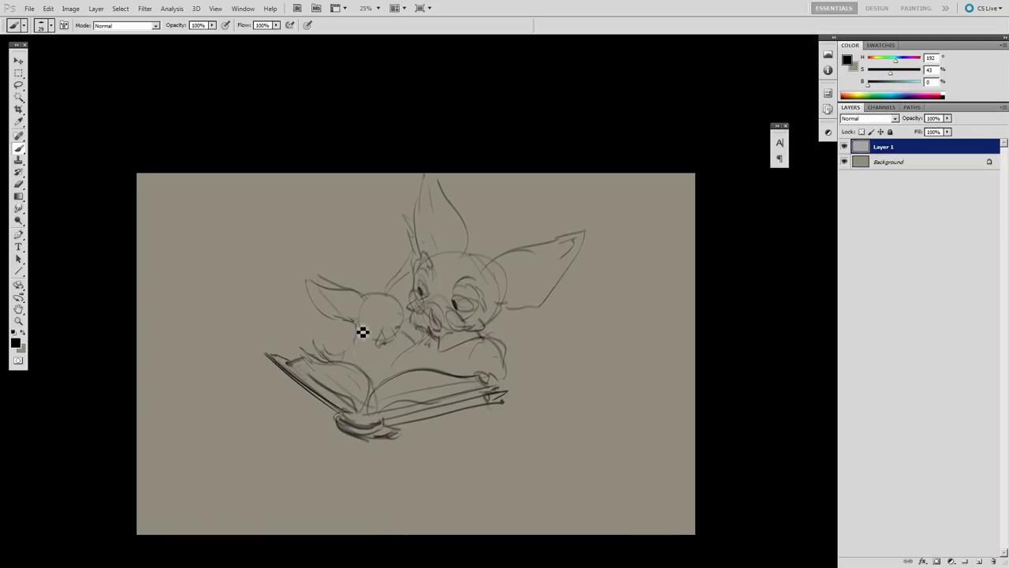
{"action": "scroll", "coordinate": [426, 294], "scroll_direction": "right", "scroll_amount": 2}
{"action": "key", "text": "l"}
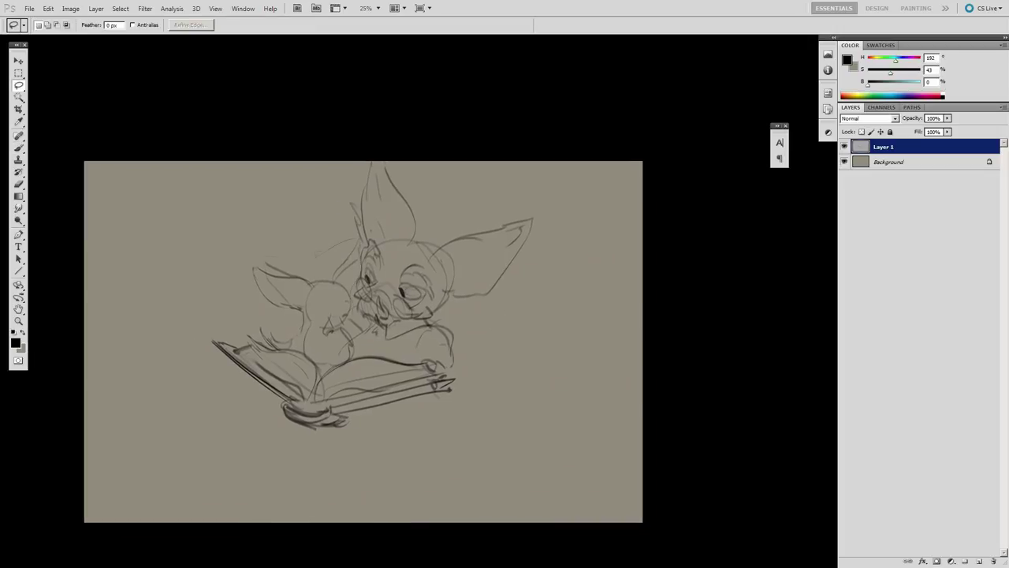
{"action": "left_click_drag", "start_coordinate": [348, 276], "coordinate": [352, 285]}
{"action": "left_click_drag", "start_coordinate": [333, 331], "coordinate": [317, 333]}
{"action": "key", "text": "ctrl+d"}
Step: Clean up the small character's old face lines and draw its second pointed ear, eyes and beak-like snout
{"action": "key", "text": "b"}
{"action": "left_click_drag", "start_coordinate": [285, 248], "coordinate": [318, 277]}
{"action": "key", "text": "e"}
{"action": "left_click_drag", "start_coordinate": [329, 313], "coordinate": [308, 328]}
{"action": "key", "text": "b"}
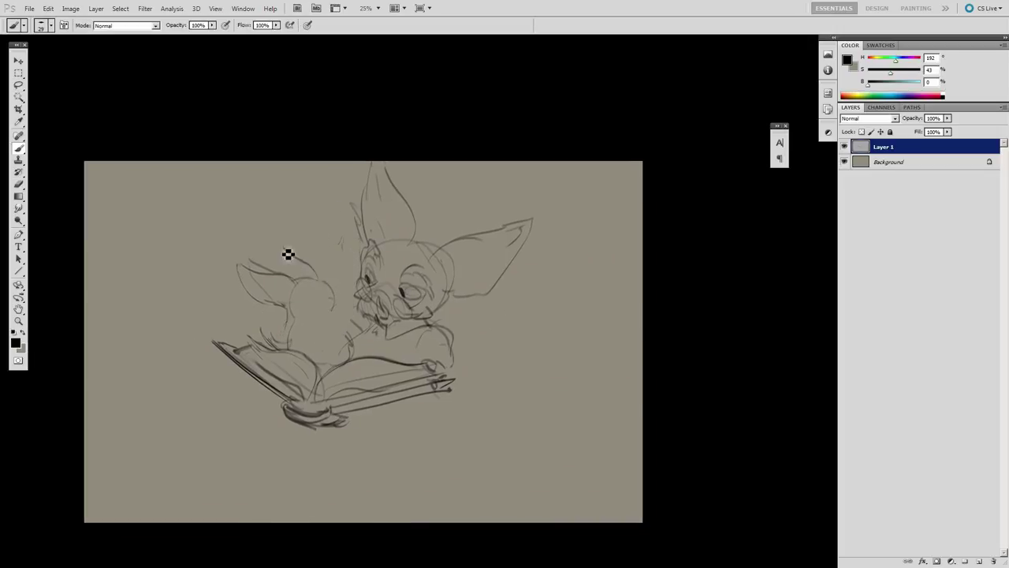
{"action": "key", "text": "ctrl+z"}
{"action": "left_click_drag", "start_coordinate": [305, 244], "coordinate": [323, 278]}
{"action": "mouse_move", "coordinate": [302, 249]}
{"action": "left_mouse_down"}
{"action": "mouse_move", "coordinate": [296, 278]}
{"action": "mouse_move", "coordinate": [316, 274]}
{"action": "left_mouse_up"}
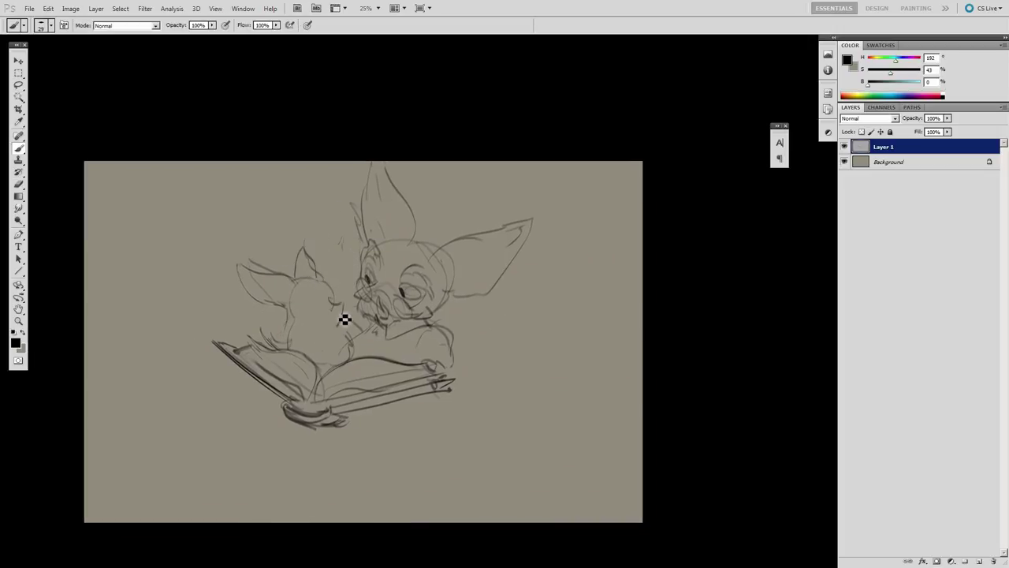
{"action": "mouse_move", "coordinate": [345, 319]}
{"action": "left_mouse_down"}
{"action": "mouse_move", "coordinate": [322, 328]}
{"action": "mouse_move", "coordinate": [337, 320]}
{"action": "left_mouse_up"}
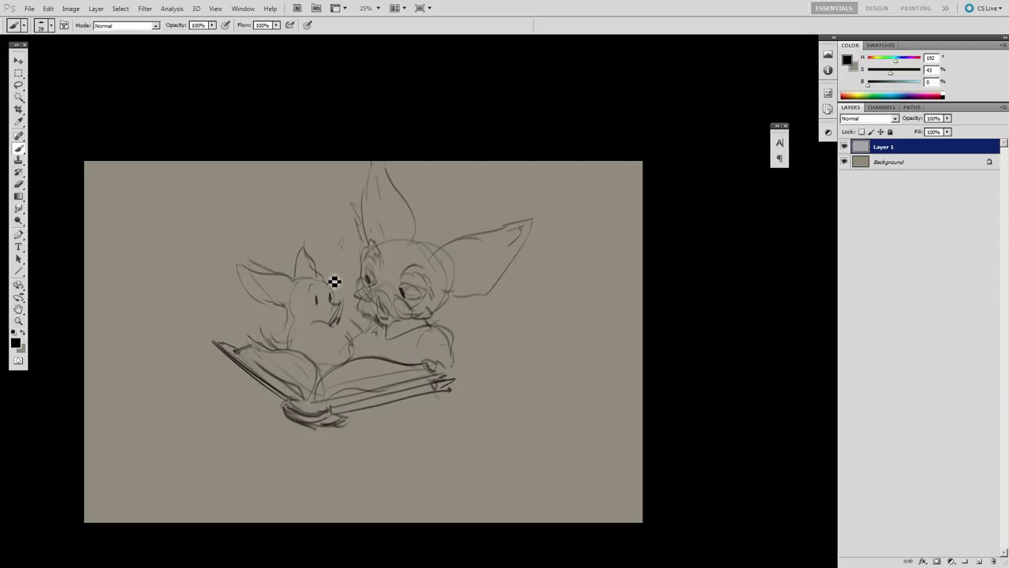
Step: Reduce the brush size to 24 and draw round glasses over the large character's eyes
{"action": "key", "text": "e"}
{"action": "left_click_drag", "start_coordinate": [428, 237], "coordinate": [548, 207]}
{"action": "key", "text": "b"}
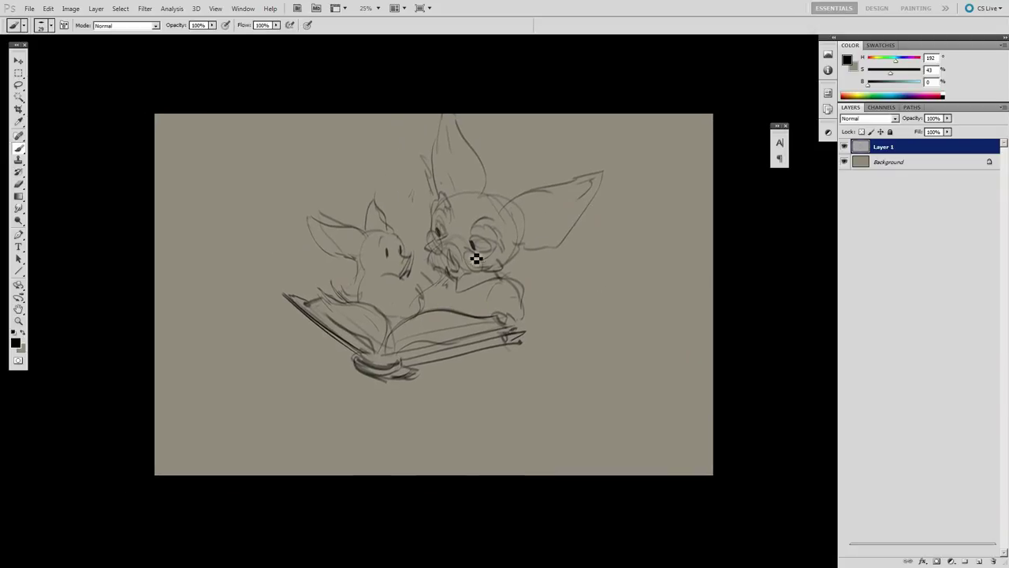
{"action": "right_click", "coordinate": [491, 229]}
{"action": "left_click", "coordinate": [472, 259]}
{"action": "key", "text": "e"}
{"action": "key", "text": "b"}
{"action": "mouse_move", "coordinate": [446, 235]}
{"action": "left_mouse_down"}
{"action": "mouse_move", "coordinate": [484, 245]}
{"action": "mouse_move", "coordinate": [431, 238]}
{"action": "left_mouse_up"}
{"action": "mouse_move", "coordinate": [447, 253]}
{"action": "left_mouse_down"}
{"action": "mouse_move", "coordinate": [444, 243]}
{"action": "mouse_move", "coordinate": [431, 256]}
{"action": "left_mouse_up"}
{"action": "key", "text": "e"}
{"action": "key", "text": "b"}
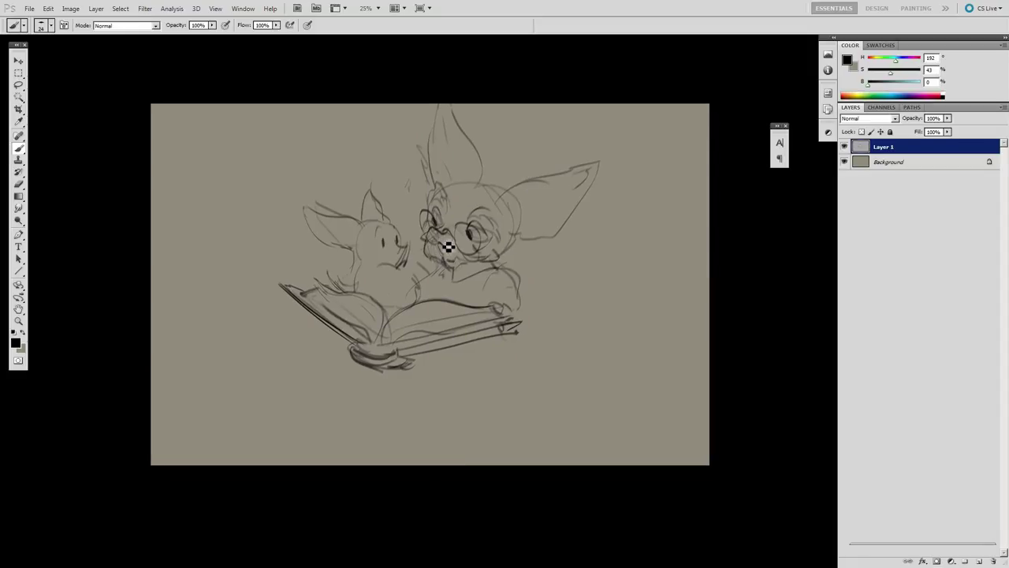
Step: Draw the large character's curled fingers resting on the right page of the book
{"action": "left_click_drag", "start_coordinate": [494, 182], "coordinate": [479, 175]}
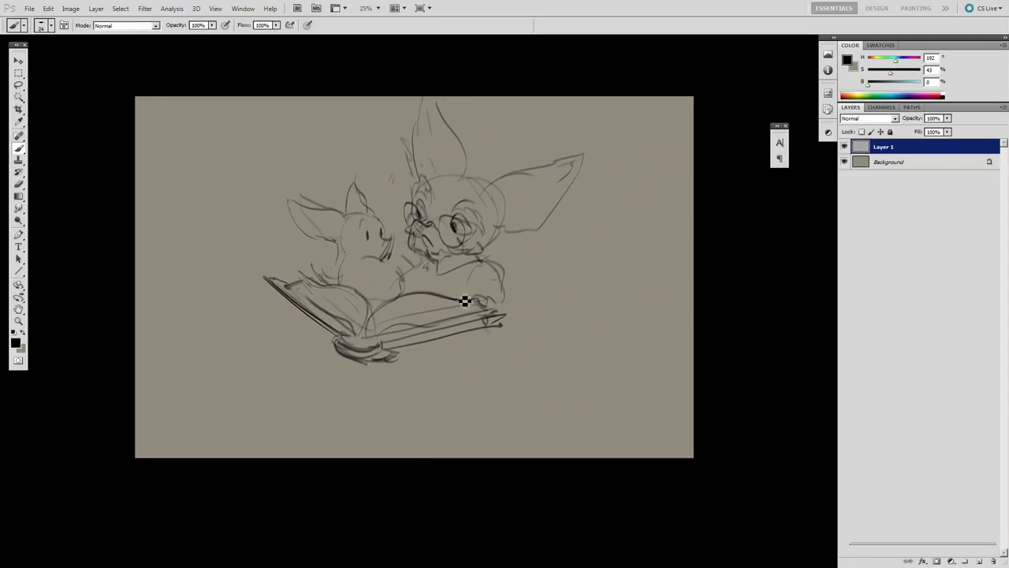
{"action": "mouse_move", "coordinate": [465, 301]}
{"action": "left_mouse_down"}
{"action": "mouse_move", "coordinate": [478, 293]}
{"action": "mouse_move", "coordinate": [447, 292]}
{"action": "left_mouse_up"}
{"action": "mouse_move", "coordinate": [440, 280]}
{"action": "left_mouse_down"}
{"action": "mouse_move", "coordinate": [431, 294]}
{"action": "mouse_move", "coordinate": [489, 300]}
{"action": "left_mouse_up"}
Step: Draw the large character's other hand gripping the upper edge of the book's left page
{"action": "scroll", "coordinate": [498, 185], "scroll_direction": "up", "scroll_amount": 1}
{"action": "scroll", "coordinate": [497, 185], "scroll_direction": "left", "scroll_amount": 3}
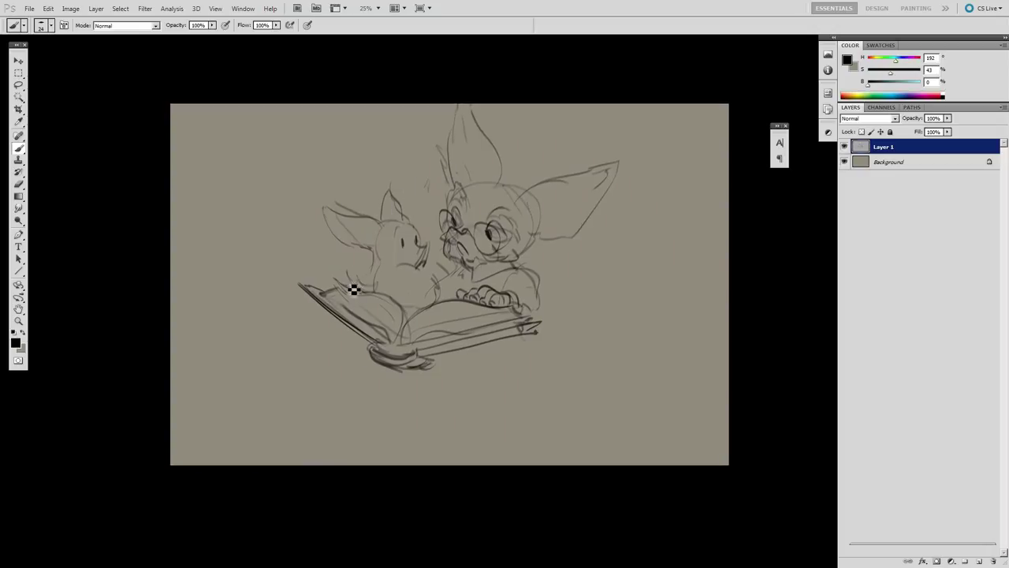
{"action": "mouse_move", "coordinate": [354, 289]}
{"action": "left_mouse_down"}
{"action": "mouse_move", "coordinate": [321, 283]}
{"action": "mouse_move", "coordinate": [306, 299]}
{"action": "mouse_move", "coordinate": [307, 280]}
{"action": "mouse_move", "coordinate": [310, 303]}
{"action": "left_mouse_up"}
{"action": "mouse_move", "coordinate": [357, 273]}
{"action": "left_mouse_down"}
{"action": "mouse_move", "coordinate": [300, 276]}
{"action": "mouse_move", "coordinate": [308, 280]}
{"action": "mouse_move", "coordinate": [300, 289]}
{"action": "mouse_move", "coordinate": [342, 287]}
{"action": "left_mouse_up"}
{"action": "key", "text": "ctrl+alt+z"}
{"action": "key", "text": "ctrl+alt+z"}
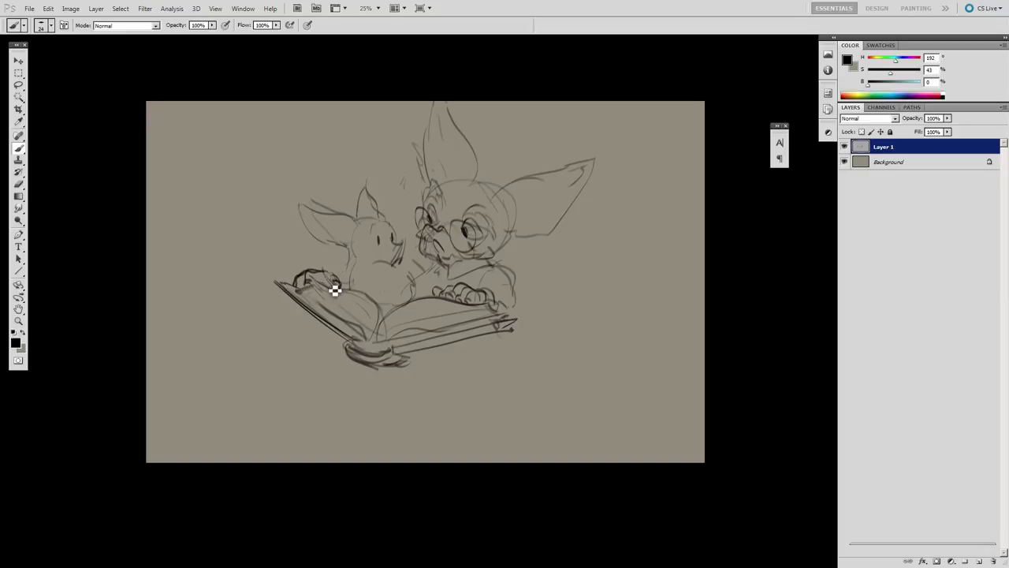
Step: Add the large character's far arm behind the small one and darken the near sleeve
{"action": "left_click_drag", "start_coordinate": [549, 199], "coordinate": [521, 151]}
{"action": "left_click_drag", "start_coordinate": [397, 209], "coordinate": [377, 225]}
{"action": "mouse_move", "coordinate": [456, 222]}
{"action": "left_mouse_down"}
{"action": "mouse_move", "coordinate": [484, 218]}
{"action": "mouse_move", "coordinate": [506, 237]}
{"action": "mouse_move", "coordinate": [482, 284]}
{"action": "left_mouse_up"}
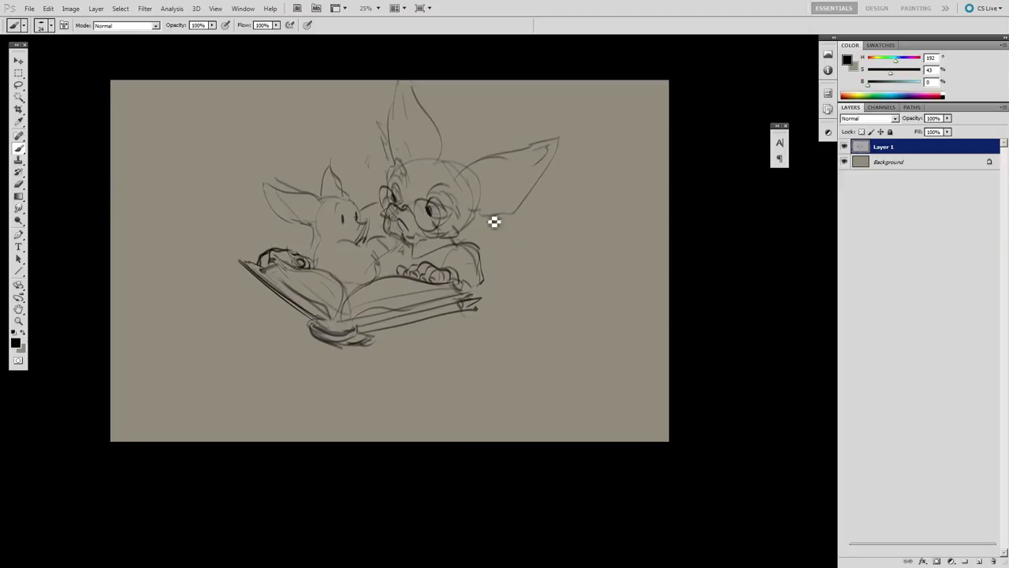
Step: Sketch the armchair's curved backrest behind the large character, erasing and redrawing its side
{"action": "left_click_drag", "start_coordinate": [494, 221], "coordinate": [484, 302]}
{"action": "mouse_move", "coordinate": [515, 229]}
{"action": "left_mouse_down"}
{"action": "mouse_move", "coordinate": [545, 252]}
{"action": "mouse_move", "coordinate": [505, 340]}
{"action": "left_mouse_up"}
{"action": "key", "text": "e"}
{"action": "left_click_drag", "start_coordinate": [527, 244], "coordinate": [505, 335]}
{"action": "key", "text": "b"}
{"action": "mouse_move", "coordinate": [516, 233]}
{"action": "left_mouse_down"}
{"action": "mouse_move", "coordinate": [483, 287]}
{"action": "mouse_move", "coordinate": [514, 312]}
{"action": "left_mouse_up"}
{"action": "mouse_move", "coordinate": [530, 257]}
{"action": "left_mouse_down"}
{"action": "mouse_move", "coordinate": [503, 325]}
{"action": "mouse_move", "coordinate": [445, 350]}
{"action": "mouse_move", "coordinate": [524, 352]}
{"action": "left_mouse_up"}
{"action": "key", "text": "ctrl+z"}
Step: Draw the armchair's rolled armrest as a spiral beside the book and strengthen the backrest's inner edge
{"action": "mouse_move", "coordinate": [466, 372]}
{"action": "left_mouse_down"}
{"action": "mouse_move", "coordinate": [498, 334]}
{"action": "mouse_move", "coordinate": [482, 334]}
{"action": "mouse_move", "coordinate": [522, 346]}
{"action": "left_mouse_up"}
{"action": "left_click_drag", "start_coordinate": [480, 300], "coordinate": [486, 370]}
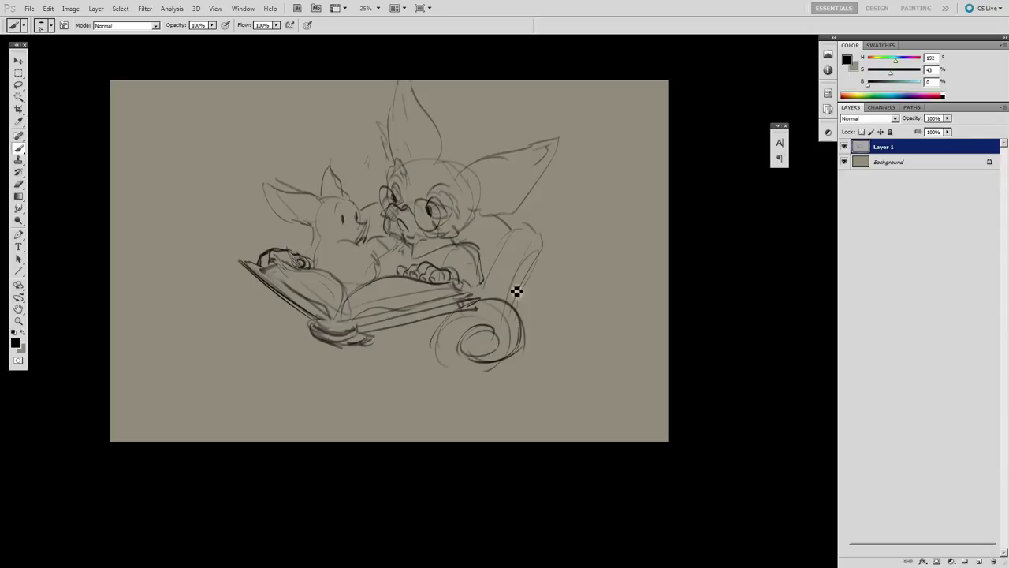
{"action": "left_click_drag", "start_coordinate": [534, 225], "coordinate": [483, 298]}
{"action": "key", "text": "e"}
{"action": "key", "text": "b"}
Step: Darken the rounded top of the backrest and outline the front of the armrest down to its base
{"action": "mouse_move", "coordinate": [527, 227]}
{"action": "left_mouse_down"}
{"action": "mouse_move", "coordinate": [536, 224]}
{"action": "mouse_move", "coordinate": [541, 249]}
{"action": "left_mouse_up"}
{"action": "left_click_drag", "start_coordinate": [524, 246], "coordinate": [522, 236]}
{"action": "left_click_drag", "start_coordinate": [502, 352], "coordinate": [510, 392]}
{"action": "left_click_drag", "start_coordinate": [503, 389], "coordinate": [471, 392]}
Step: Draw the seated character's right-hand knee and lower leg beneath the book's spine
{"action": "mouse_move", "coordinate": [403, 312]}
{"action": "left_mouse_down"}
{"action": "mouse_move", "coordinate": [365, 346]}
{"action": "mouse_move", "coordinate": [385, 394]}
{"action": "left_mouse_up"}
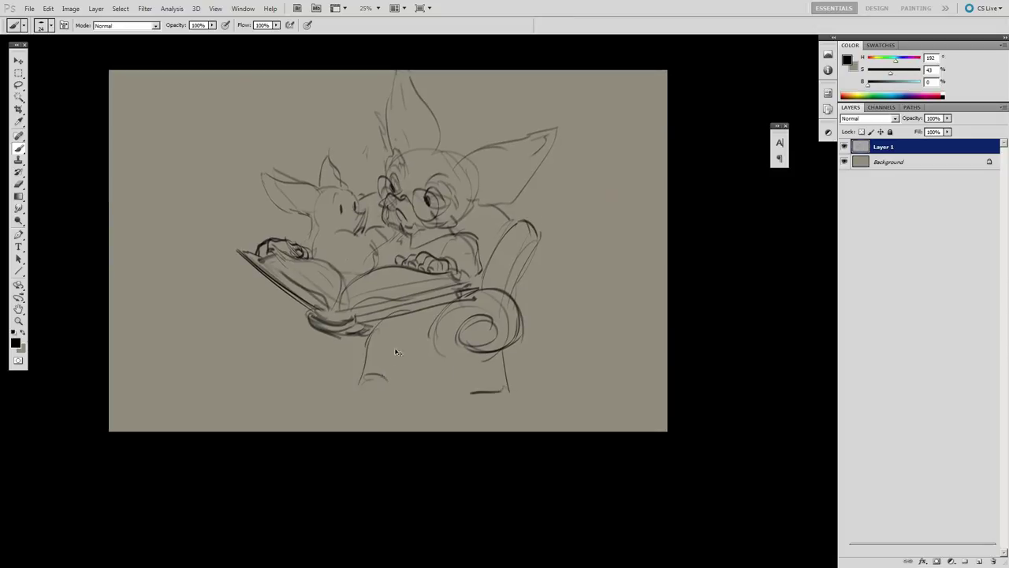
{"action": "left_click_drag", "start_coordinate": [377, 325], "coordinate": [389, 373]}
{"action": "mouse_move", "coordinate": [434, 312]}
{"action": "left_mouse_down"}
{"action": "mouse_move", "coordinate": [376, 372]}
{"action": "mouse_move", "coordinate": [394, 400]}
{"action": "left_mouse_up"}
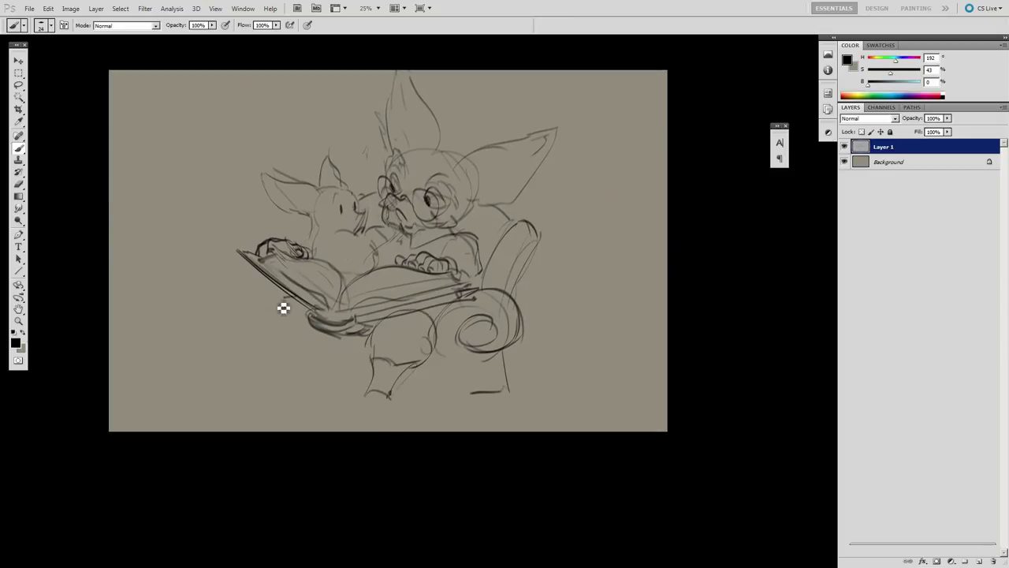
Step: Draw the seated character's other knee, trouser cuff and lower leg beneath the book's left side
{"action": "left_click_drag", "start_coordinate": [286, 297], "coordinate": [284, 355]}
{"action": "left_click_drag", "start_coordinate": [292, 353], "coordinate": [321, 351]}
{"action": "left_click_drag", "start_coordinate": [292, 354], "coordinate": [313, 391]}
{"action": "left_click_drag", "start_coordinate": [321, 351], "coordinate": [335, 384]}
{"action": "left_click_drag", "start_coordinate": [313, 390], "coordinate": [330, 387]}
Step: Scale the whole sketch down and reposition it so both characters fit inside the canvas
{"action": "left_click_drag", "start_coordinate": [550, 271], "coordinate": [557, 278]}
{"action": "key", "text": "ctrl+t"}
{"action": "left_click_drag", "start_coordinate": [581, 237], "coordinate": [581, 341]}
{"action": "mouse_move", "coordinate": [571, 155]}
{"action": "left_mouse_down"}
{"action": "mouse_move", "coordinate": [550, 76]}
{"action": "mouse_move", "coordinate": [502, 160]}
{"action": "left_mouse_up"}
{"action": "key", "text": "Return"}
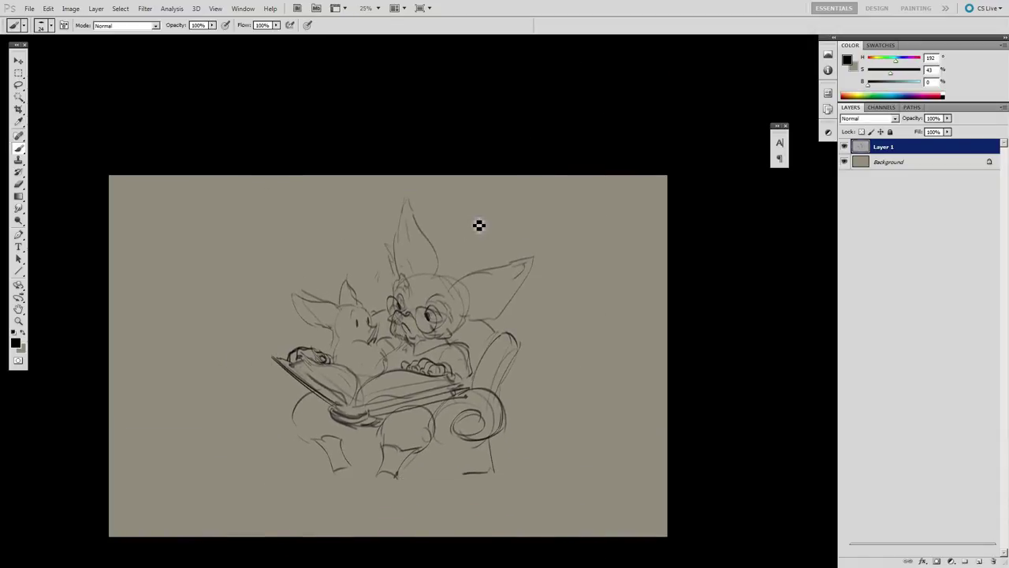
Step: Lasso the left-hand leg beneath the book and shift it slightly to the right
{"action": "scroll", "coordinate": [479, 225], "scroll_direction": "down", "scroll_amount": 3}
{"action": "key", "text": "l"}
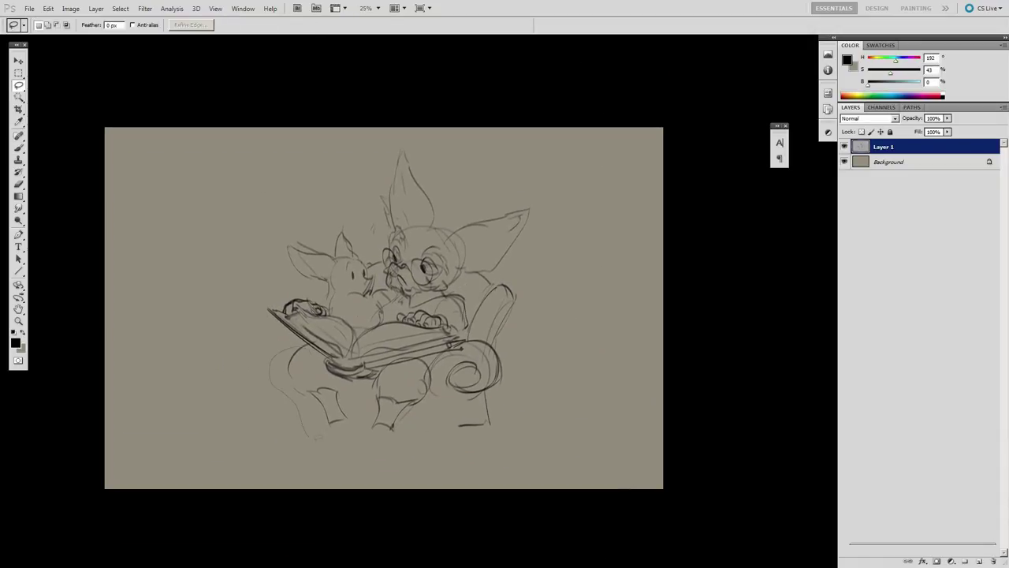
{"action": "left_click_drag", "start_coordinate": [322, 389], "coordinate": [333, 388]}
{"action": "left_click_drag", "start_coordinate": [600, 323], "coordinate": [645, 318]}
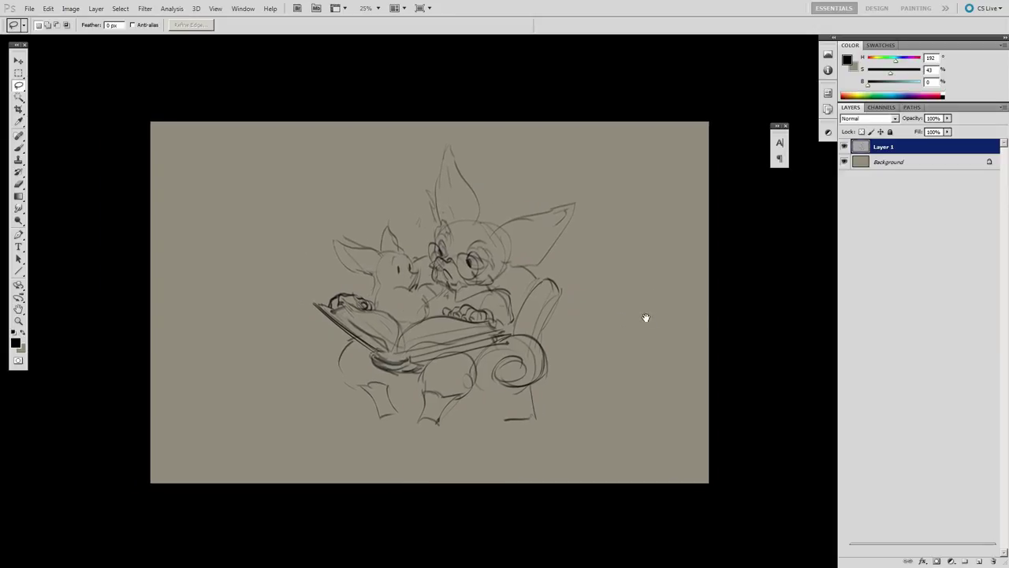
{"action": "key", "text": "b"}
{"action": "key", "text": "ctrl+plus"}
{"action": "key", "text": "ctrl+z"}
{"action": "left_click_drag", "start_coordinate": [334, 437], "coordinate": [299, 469]}
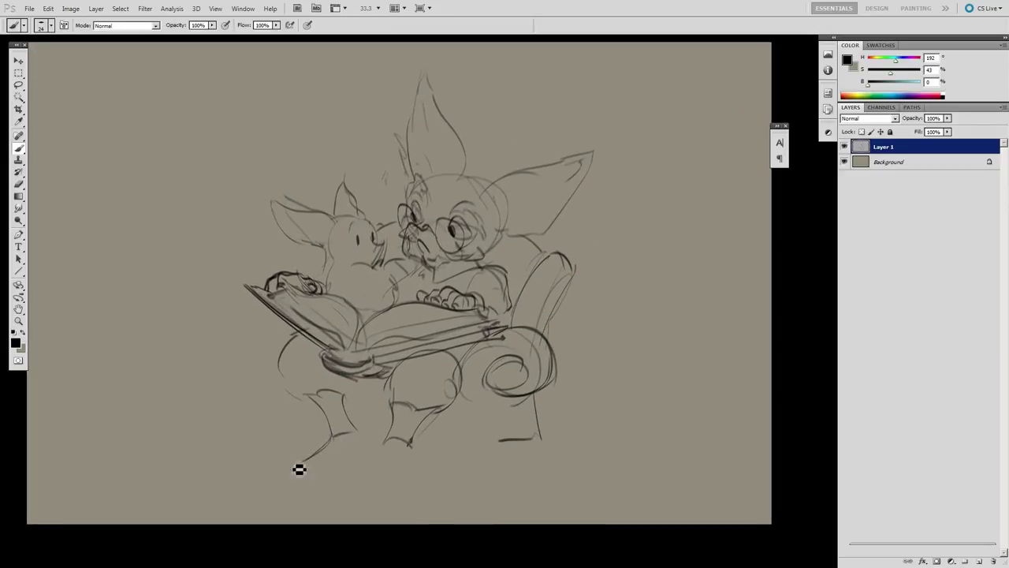
{"action": "key", "text": "ctrl+z"}
Step: Draw a pointed shoe at the end of the seated character's left-hand leg
{"action": "mouse_move", "coordinate": [650, 123]}
{"action": "left_mouse_down"}
{"action": "mouse_move", "coordinate": [601, 142]}
{"action": "mouse_move", "coordinate": [566, 99]}
{"action": "left_mouse_up"}
{"action": "key", "text": "e"}
{"action": "key", "text": "b"}
{"action": "left_click_drag", "start_coordinate": [278, 228], "coordinate": [310, 212]}
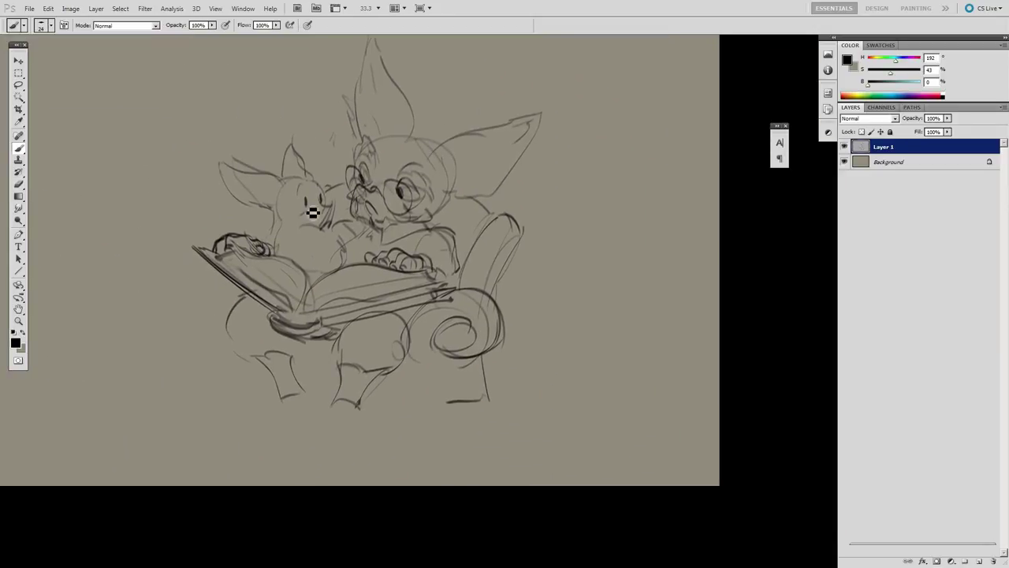
{"action": "left_click_drag", "start_coordinate": [455, 168], "coordinate": [458, 165]}
{"action": "left_click_drag", "start_coordinate": [287, 209], "coordinate": [294, 223]}
{"action": "left_click_drag", "start_coordinate": [522, 198], "coordinate": [534, 204]}
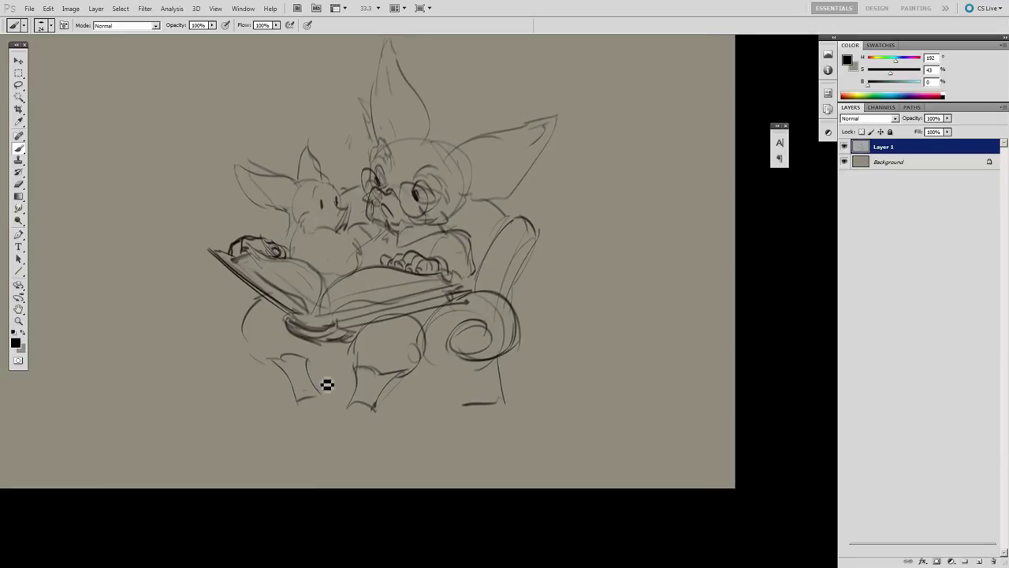
{"action": "left_click_drag", "start_coordinate": [347, 410], "coordinate": [376, 420]}
{"action": "mouse_move", "coordinate": [278, 404]}
{"action": "left_mouse_down"}
{"action": "mouse_move", "coordinate": [316, 398]}
{"action": "mouse_move", "coordinate": [268, 432]}
{"action": "mouse_move", "coordinate": [331, 419]}
{"action": "mouse_move", "coordinate": [318, 422]}
{"action": "left_mouse_up"}
{"action": "key", "text": "e"}
{"action": "mouse_move", "coordinate": [272, 405]}
{"action": "left_mouse_down"}
{"action": "mouse_move", "coordinate": [276, 428]}
{"action": "mouse_move", "coordinate": [276, 416]}
{"action": "mouse_move", "coordinate": [252, 418]}
{"action": "left_mouse_up"}
{"action": "key", "text": "b"}
{"action": "left_click_drag", "start_coordinate": [251, 419], "coordinate": [292, 430]}
Step: Draw the shoe on the right-hand leg and rework the trouser cuff of the left-hand leg
{"action": "left_click_drag", "start_coordinate": [486, 277], "coordinate": [498, 286]}
{"action": "key", "text": "e"}
{"action": "key", "text": "b"}
{"action": "key", "text": "ctrl+z"}
{"action": "mouse_move", "coordinate": [362, 425]}
{"action": "left_mouse_down"}
{"action": "mouse_move", "coordinate": [347, 455]}
{"action": "mouse_move", "coordinate": [338, 439]}
{"action": "mouse_move", "coordinate": [365, 454]}
{"action": "mouse_move", "coordinate": [389, 431]}
{"action": "left_mouse_up"}
{"action": "left_click_drag", "start_coordinate": [376, 311], "coordinate": [467, 332]}
{"action": "mouse_move", "coordinate": [393, 373]}
{"action": "left_mouse_down"}
{"action": "mouse_move", "coordinate": [373, 386]}
{"action": "mouse_move", "coordinate": [380, 399]}
{"action": "left_mouse_up"}
Step: Redraw the right-hand lower leg and sock top, and strengthen the left-hand knee's outline
{"action": "key", "text": "e"}
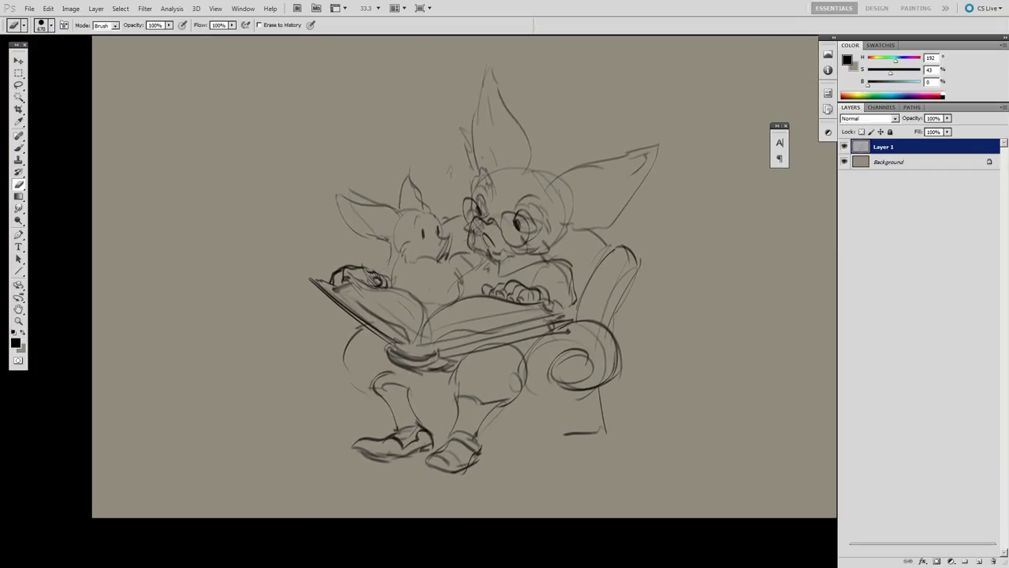
{"action": "key", "text": "b"}
{"action": "mouse_move", "coordinate": [475, 399]}
{"action": "left_mouse_down"}
{"action": "mouse_move", "coordinate": [509, 391]}
{"action": "mouse_move", "coordinate": [456, 438]}
{"action": "left_mouse_up"}
{"action": "left_click_drag", "start_coordinate": [498, 402], "coordinate": [478, 436]}
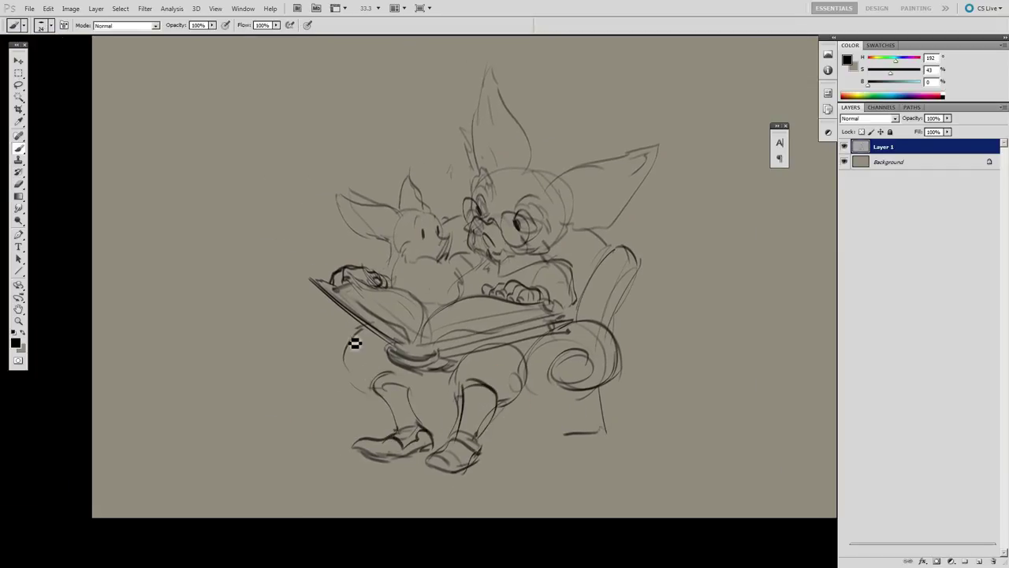
{"action": "left_click_drag", "start_coordinate": [349, 344], "coordinate": [361, 386]}
{"action": "key", "text": "e"}
{"action": "key", "text": "b"}
{"action": "left_click_drag", "start_coordinate": [504, 394], "coordinate": [478, 438]}
Step: Erase the old right-hand knee outline and redraw it as a rounder knee with a banded trouser cuff
{"action": "key", "text": "e"}
{"action": "key", "text": "b"}
{"action": "key", "text": "e"}
{"action": "left_click_drag", "start_coordinate": [522, 355], "coordinate": [504, 348]}
{"action": "key", "text": "b"}
{"action": "left_click_drag", "start_coordinate": [456, 375], "coordinate": [531, 348]}
{"action": "left_click_drag", "start_coordinate": [482, 377], "coordinate": [497, 390]}
{"action": "key", "text": "e"}
{"action": "key", "text": "b"}
{"action": "mouse_move", "coordinate": [497, 340]}
{"action": "left_mouse_down"}
{"action": "mouse_move", "coordinate": [464, 359]}
{"action": "mouse_move", "coordinate": [500, 338]}
{"action": "left_mouse_up"}
{"action": "mouse_move", "coordinate": [347, 362]}
{"action": "left_mouse_down"}
{"action": "mouse_move", "coordinate": [364, 328]}
{"action": "mouse_move", "coordinate": [363, 377]}
{"action": "left_mouse_up"}
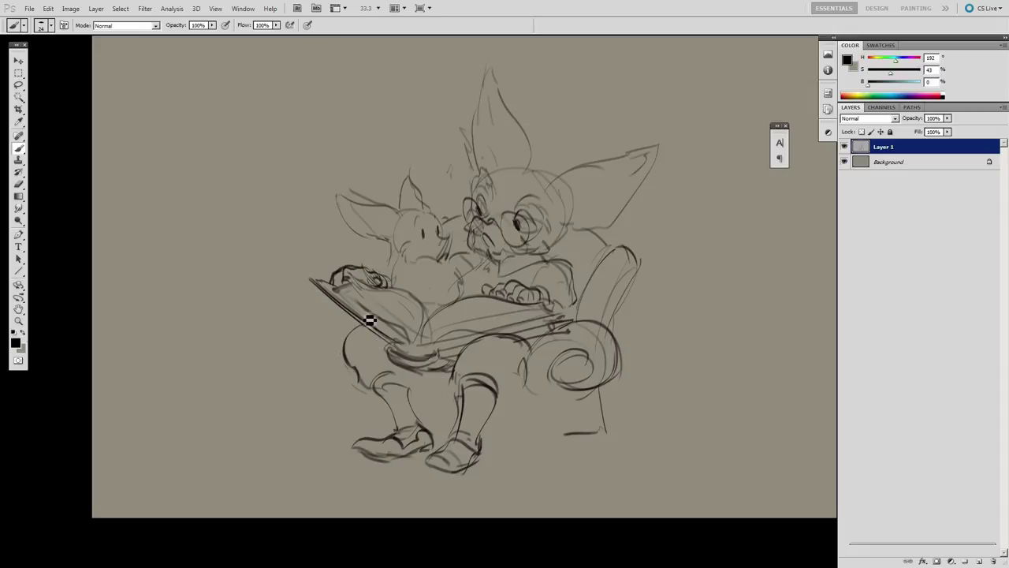
Step: Draw the armchair's far armrest, the seat base behind the legs and the front post under the scrolled armrest
{"action": "left_click_drag", "start_coordinate": [358, 318], "coordinate": [342, 368]}
{"action": "mouse_move", "coordinate": [381, 398]}
{"action": "left_mouse_down"}
{"action": "mouse_move", "coordinate": [375, 423]}
{"action": "mouse_move", "coordinate": [453, 428]}
{"action": "left_mouse_up"}
{"action": "left_click_drag", "start_coordinate": [410, 388], "coordinate": [524, 399]}
{"action": "left_click_drag", "start_coordinate": [484, 434], "coordinate": [538, 430]}
{"action": "key", "text": "e"}
{"action": "mouse_move", "coordinate": [566, 433]}
{"action": "left_mouse_down"}
{"action": "mouse_move", "coordinate": [602, 406]}
{"action": "mouse_move", "coordinate": [586, 433]}
{"action": "mouse_move", "coordinate": [335, 391]}
{"action": "left_mouse_up"}
{"action": "key", "text": "b"}
{"action": "left_click_drag", "start_coordinate": [581, 288], "coordinate": [676, 328]}
{"action": "left_click_drag", "start_coordinate": [290, 241], "coordinate": [282, 268]}
{"action": "mouse_move", "coordinate": [319, 252]}
{"action": "left_mouse_down"}
{"action": "mouse_move", "coordinate": [346, 290]}
{"action": "mouse_move", "coordinate": [606, 241]}
{"action": "mouse_move", "coordinate": [599, 270]}
{"action": "left_mouse_up"}
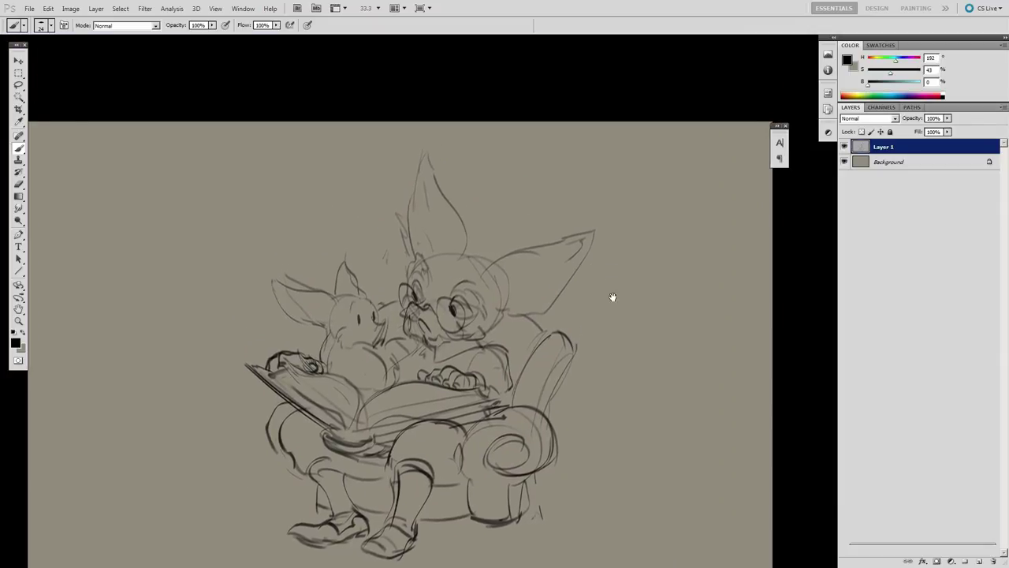
Step: Draw a wide oval rug around the armchair and the character's feet
{"action": "left_click_drag", "start_coordinate": [613, 298], "coordinate": [707, 224]}
{"action": "left_click_drag", "start_coordinate": [396, 450], "coordinate": [171, 466]}
{"action": "key", "text": "ctrl+z"}
{"action": "mouse_move", "coordinate": [399, 419]}
{"action": "left_mouse_down"}
{"action": "mouse_move", "coordinate": [185, 423]}
{"action": "mouse_move", "coordinate": [389, 427]}
{"action": "mouse_move", "coordinate": [156, 488]}
{"action": "mouse_move", "coordinate": [582, 499]}
{"action": "left_mouse_up"}
{"action": "key", "text": "ctrl+z"}
{"action": "key", "text": "ctrl+z"}
{"action": "mouse_move", "coordinate": [405, 417]}
{"action": "left_mouse_down"}
{"action": "mouse_move", "coordinate": [202, 482]}
{"action": "mouse_move", "coordinate": [306, 436]}
{"action": "mouse_move", "coordinate": [615, 440]}
{"action": "left_mouse_up"}
{"action": "key", "text": "ctrl+z"}
Step: Erase stray parts of the rug's outline and redraw its right-hand edge with a raised fold
{"action": "key", "text": "e"}
{"action": "left_click_drag", "start_coordinate": [741, 475], "coordinate": [623, 440]}
{"action": "key", "text": "b"}
{"action": "left_click_drag", "start_coordinate": [618, 431], "coordinate": [630, 500]}
{"action": "left_click_drag", "start_coordinate": [739, 468], "coordinate": [712, 469]}
{"action": "key", "text": "e"}
{"action": "mouse_move", "coordinate": [661, 438]}
{"action": "left_mouse_down"}
{"action": "mouse_move", "coordinate": [717, 440]}
{"action": "mouse_move", "coordinate": [717, 454]}
{"action": "mouse_move", "coordinate": [622, 450]}
{"action": "left_mouse_up"}
{"action": "key", "text": "b"}
{"action": "key", "text": "e"}
{"action": "mouse_move", "coordinate": [320, 428]}
{"action": "left_mouse_down"}
{"action": "mouse_move", "coordinate": [276, 435]}
{"action": "mouse_move", "coordinate": [324, 427]}
{"action": "left_mouse_up"}
{"action": "key", "text": "b"}
{"action": "mouse_move", "coordinate": [597, 396]}
{"action": "left_mouse_down"}
{"action": "mouse_move", "coordinate": [728, 387]}
{"action": "mouse_move", "coordinate": [608, 337]}
{"action": "left_mouse_up"}
Step: Lasso the rug's front edge and transform it into a slightly deeper curve
{"action": "key", "text": "l"}
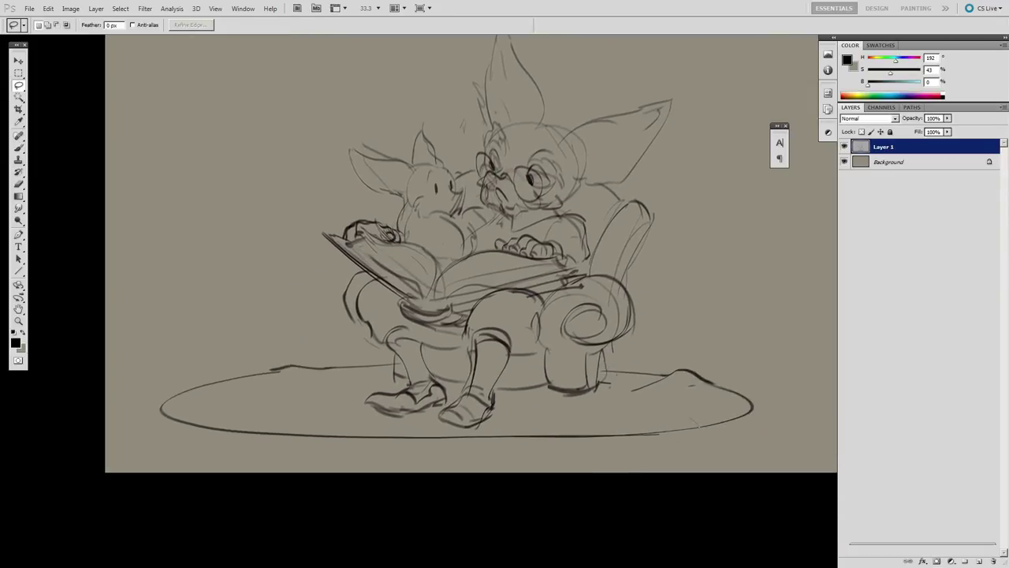
{"action": "left_click_drag", "start_coordinate": [697, 425], "coordinate": [694, 429]}
{"action": "key", "text": "ctrl+t"}
{"action": "right_click", "coordinate": [577, 443]}
{"action": "left_click", "coordinate": [606, 378]}
{"action": "left_click_drag", "start_coordinate": [470, 442], "coordinate": [504, 451]}
{"action": "key", "text": "Return"}
{"action": "key", "text": "ctrl+d"}
{"action": "left_click_drag", "start_coordinate": [748, 403], "coordinate": [718, 447]}
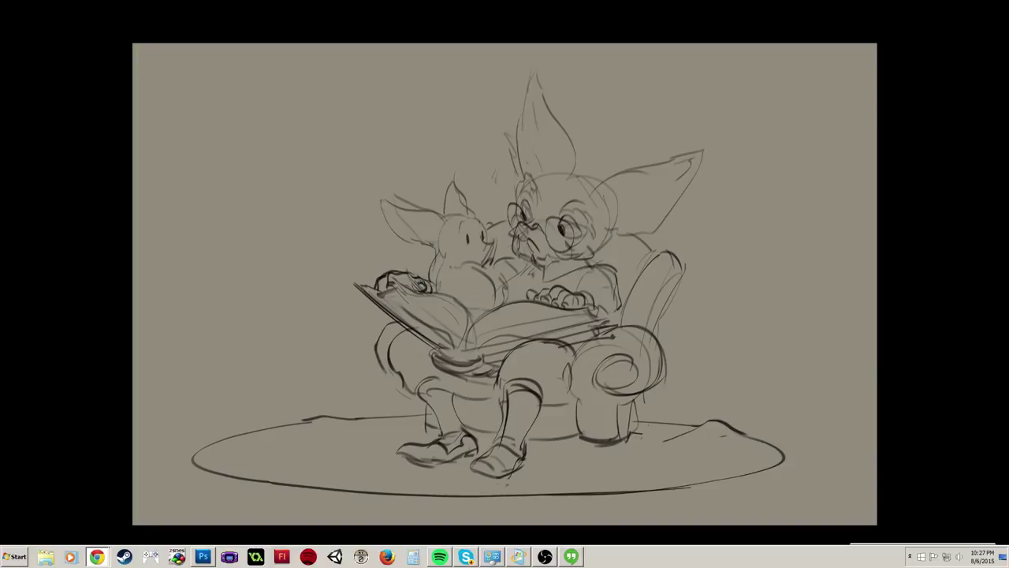
Step: Add a new layer above the duplicated sketch and lower the sketch copy's opacity to 10%
{"action": "left_click_drag", "start_coordinate": [505, 0], "coordinate": [548, 2]}
{"action": "key", "text": "alt+Tab"}
{"action": "key", "text": "f"}
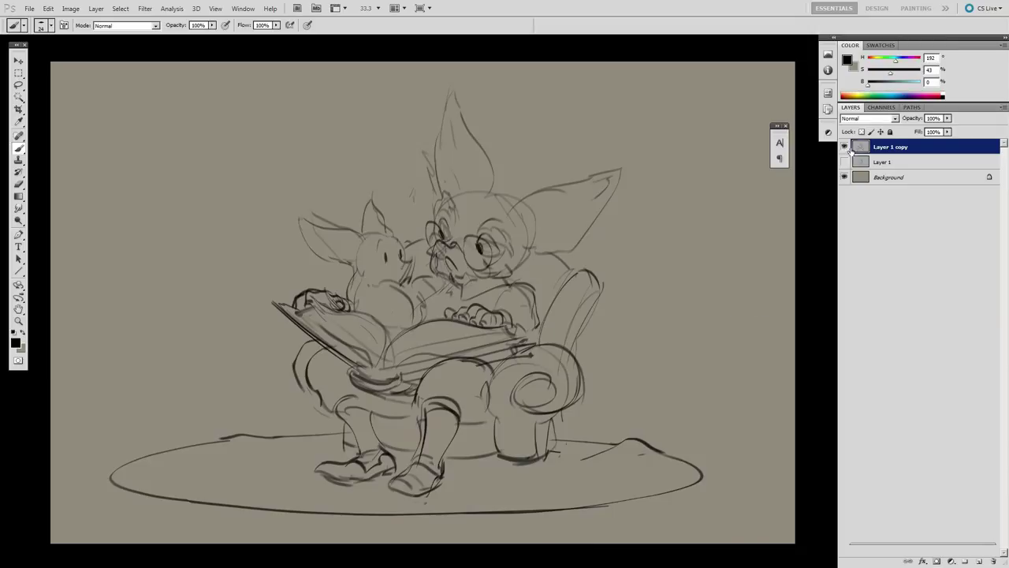
{"action": "left_click", "coordinate": [980, 561]}
{"action": "left_click", "coordinate": [899, 161]}
{"action": "left_click_drag", "start_coordinate": [947, 119], "coordinate": [901, 132]}
{"action": "left_click_drag", "start_coordinate": [624, 255], "coordinate": [623, 269]}
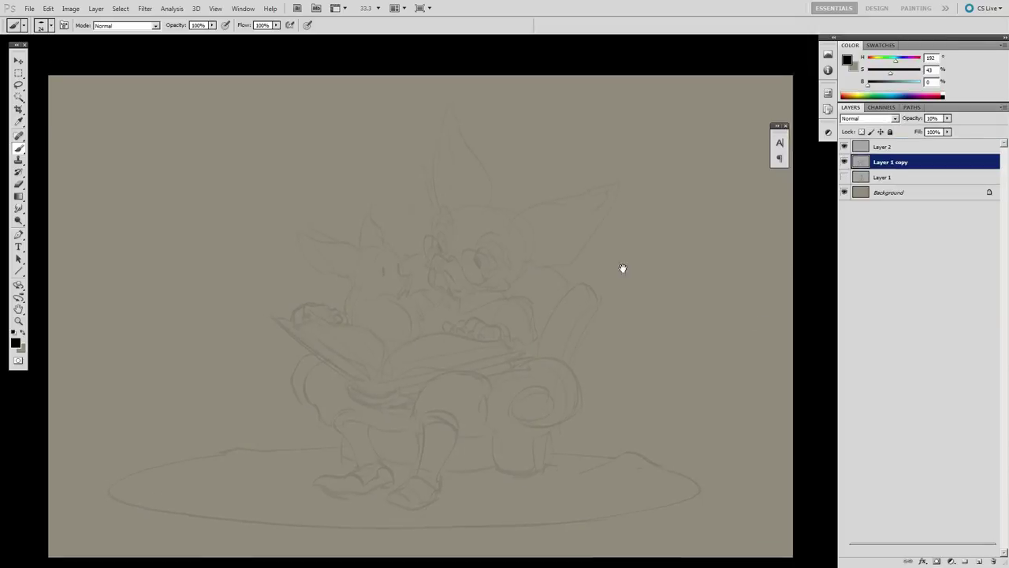
Step: Pick a chisel-shaped brush preset and make the new top layer active for inking
{"action": "key", "text": "f"}
{"action": "key", "text": "ctrl+plus"}
{"action": "right_click", "coordinate": [512, 261]}
{"action": "left_click", "coordinate": [541, 404]}
{"action": "key", "text": "Tab"}
{"action": "left_click", "coordinate": [891, 147]}
{"action": "key", "text": "Tab"}
Step: Ink the round glasses' lens outlines and curled bridge over the faded sketch
{"action": "mouse_move", "coordinate": [498, 232]}
{"action": "left_mouse_down"}
{"action": "mouse_move", "coordinate": [508, 267]}
{"action": "mouse_move", "coordinate": [438, 312]}
{"action": "mouse_move", "coordinate": [378, 292]}
{"action": "mouse_move", "coordinate": [342, 305]}
{"action": "mouse_move", "coordinate": [352, 303]}
{"action": "left_mouse_up"}
{"action": "key", "text": "ctrl+z"}
{"action": "key", "text": "ctrl+z"}
{"action": "key", "text": "ctrl+z"}
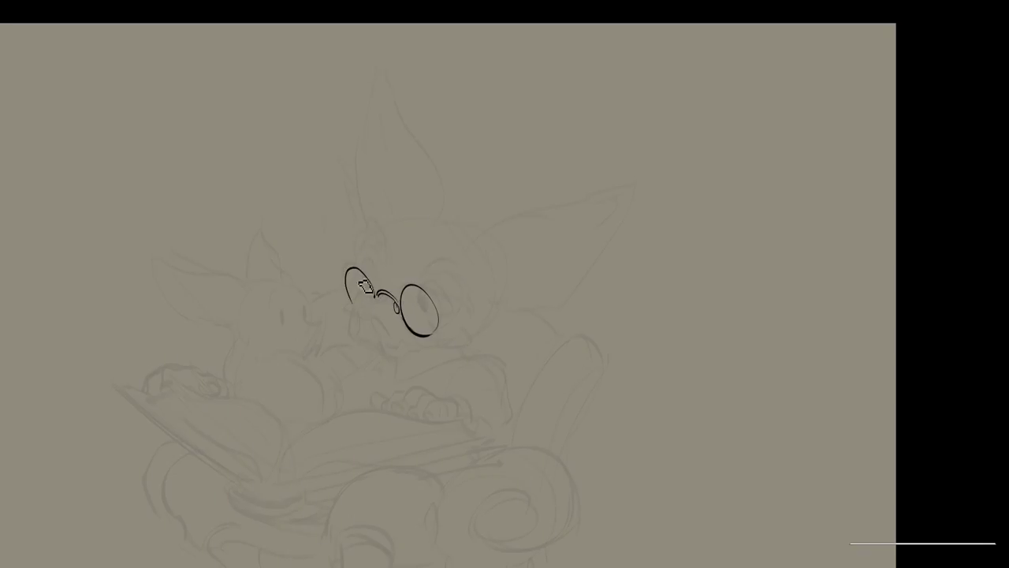
Step: Thicken the glasses by adding a second rim line to both lenses
{"action": "mouse_move", "coordinate": [417, 290]}
{"action": "left_mouse_down"}
{"action": "mouse_move", "coordinate": [421, 272]}
{"action": "mouse_move", "coordinate": [436, 278]}
{"action": "mouse_move", "coordinate": [443, 302]}
{"action": "left_mouse_up"}
{"action": "key", "text": "ctrl+z"}
{"action": "mouse_move", "coordinate": [416, 267]}
{"action": "left_mouse_down"}
{"action": "mouse_move", "coordinate": [443, 298]}
{"action": "mouse_move", "coordinate": [438, 317]}
{"action": "left_mouse_up"}
{"action": "key", "text": "ctrl+z"}
{"action": "mouse_move", "coordinate": [418, 266]}
{"action": "left_mouse_down"}
{"action": "mouse_move", "coordinate": [443, 298]}
{"action": "mouse_move", "coordinate": [436, 317]}
{"action": "left_mouse_up"}
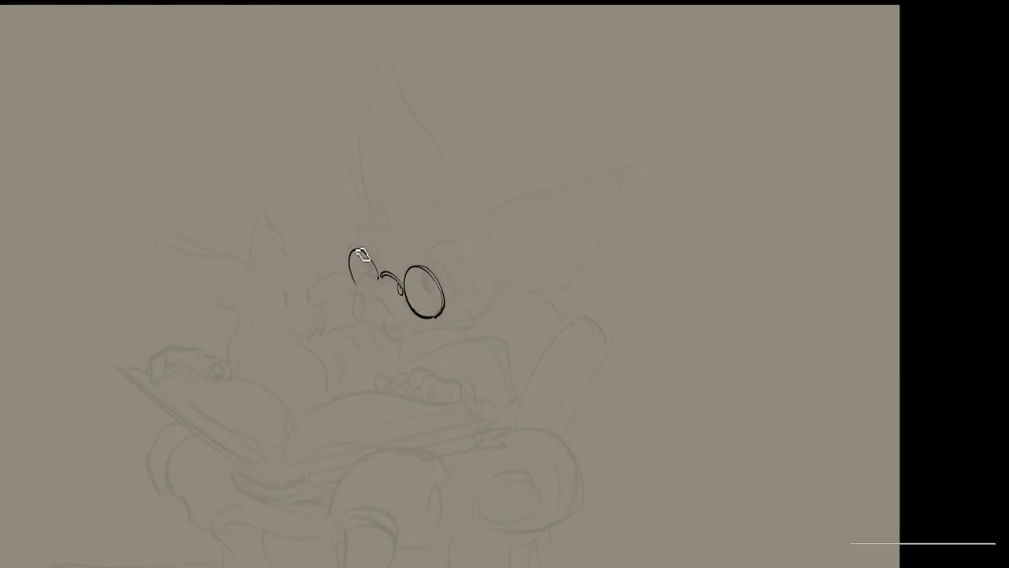
{"action": "left_click_drag", "start_coordinate": [359, 248], "coordinate": [380, 278]}
{"action": "mouse_move", "coordinate": [352, 265]}
{"action": "left_mouse_down"}
{"action": "mouse_move", "coordinate": [358, 284]}
{"action": "mouse_move", "coordinate": [418, 306]}
{"action": "left_mouse_up"}
{"action": "mouse_move", "coordinate": [457, 226]}
{"action": "left_mouse_down"}
{"action": "mouse_move", "coordinate": [549, 186]}
{"action": "mouse_move", "coordinate": [537, 154]}
{"action": "left_mouse_up"}
{"action": "mouse_move", "coordinate": [462, 243]}
{"action": "left_mouse_down"}
{"action": "mouse_move", "coordinate": [434, 239]}
{"action": "mouse_move", "coordinate": [425, 291]}
{"action": "left_mouse_up"}
{"action": "key", "text": "ctrl+z"}
{"action": "key", "text": "ctrl+z"}
{"action": "key", "text": "ctrl+z"}
{"action": "left_click_drag", "start_coordinate": [501, 98], "coordinate": [479, 118]}
{"action": "key", "text": "ctrl+z"}
{"action": "left_click_drag", "start_coordinate": [413, 251], "coordinate": [403, 294]}
{"action": "key", "text": "ctrl+z"}
{"action": "key", "text": "ctrl+z"}
Step: Ink the outline of the nose and muzzle beneath the glasses' bridge
{"action": "left_click_drag", "start_coordinate": [491, 225], "coordinate": [470, 229]}
{"action": "left_click_drag", "start_coordinate": [381, 287], "coordinate": [430, 319]}
{"action": "left_click_drag", "start_coordinate": [549, 252], "coordinate": [683, 261]}
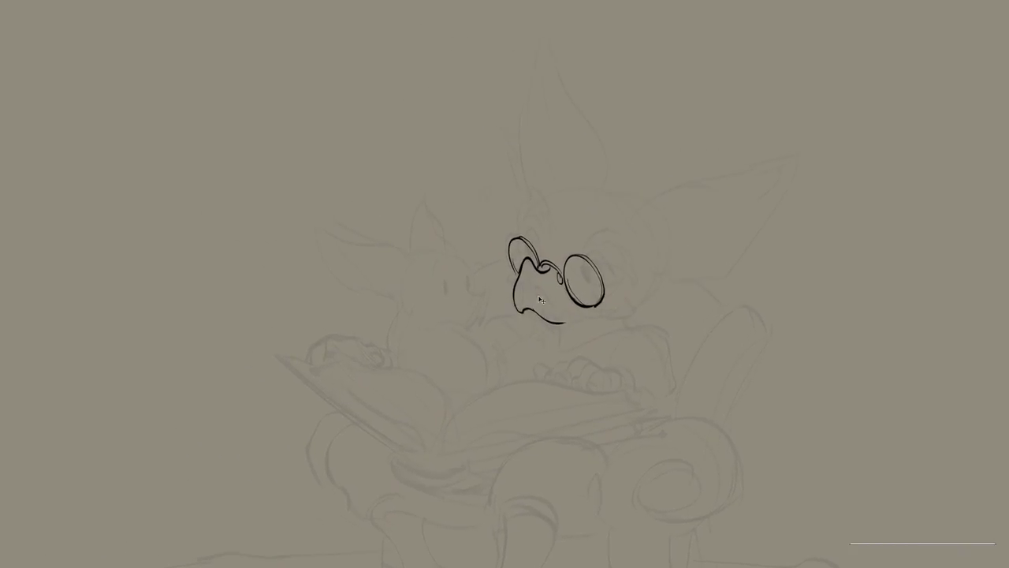
Step: Ink both nostrils and the contour line along the side of the muzzle
{"action": "mouse_move", "coordinate": [537, 290]}
{"action": "left_mouse_down"}
{"action": "mouse_move", "coordinate": [536, 306]}
{"action": "mouse_move", "coordinate": [521, 287]}
{"action": "mouse_move", "coordinate": [524, 301]}
{"action": "left_mouse_up"}
{"action": "left_click_drag", "start_coordinate": [548, 190], "coordinate": [512, 210]}
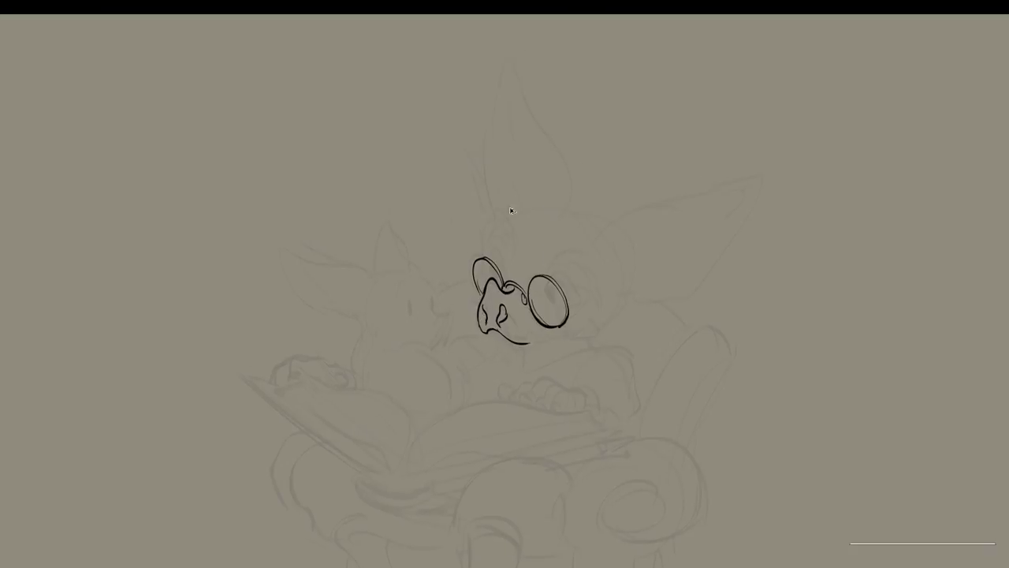
{"action": "mouse_move", "coordinate": [485, 305]}
{"action": "left_mouse_down"}
{"action": "mouse_move", "coordinate": [486, 325]}
{"action": "mouse_move", "coordinate": [495, 302]}
{"action": "left_mouse_up"}
{"action": "key", "text": "ctrl+z"}
{"action": "mouse_move", "coordinate": [476, 296]}
{"action": "left_mouse_down"}
{"action": "mouse_move", "coordinate": [478, 314]}
{"action": "mouse_move", "coordinate": [476, 297]}
{"action": "left_mouse_up"}
{"action": "left_click_drag", "start_coordinate": [563, 221], "coordinate": [542, 210]}
{"action": "left_click_drag", "start_coordinate": [475, 274], "coordinate": [495, 301]}
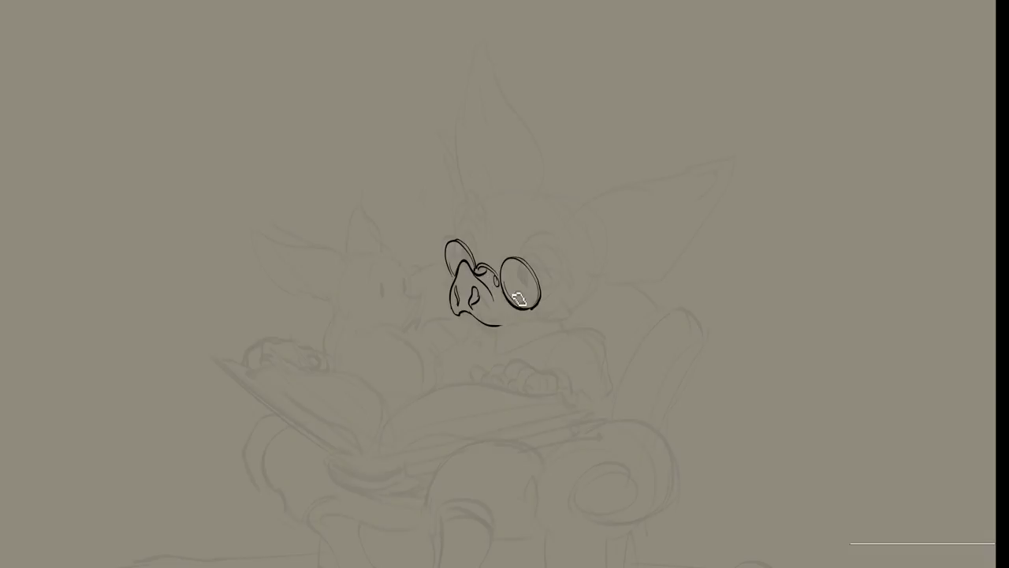
Step: Compare the inked face with the original sketch by toggling the layers' visibility
{"action": "key", "text": "Tab"}
{"action": "left_click", "coordinate": [845, 147]}
{"action": "left_click", "coordinate": [846, 147]}
{"action": "key", "text": "Tab"}
{"action": "mouse_move", "coordinate": [491, 301]}
{"action": "left_mouse_down"}
{"action": "mouse_move", "coordinate": [496, 317]}
{"action": "mouse_move", "coordinate": [478, 326]}
{"action": "left_mouse_up"}
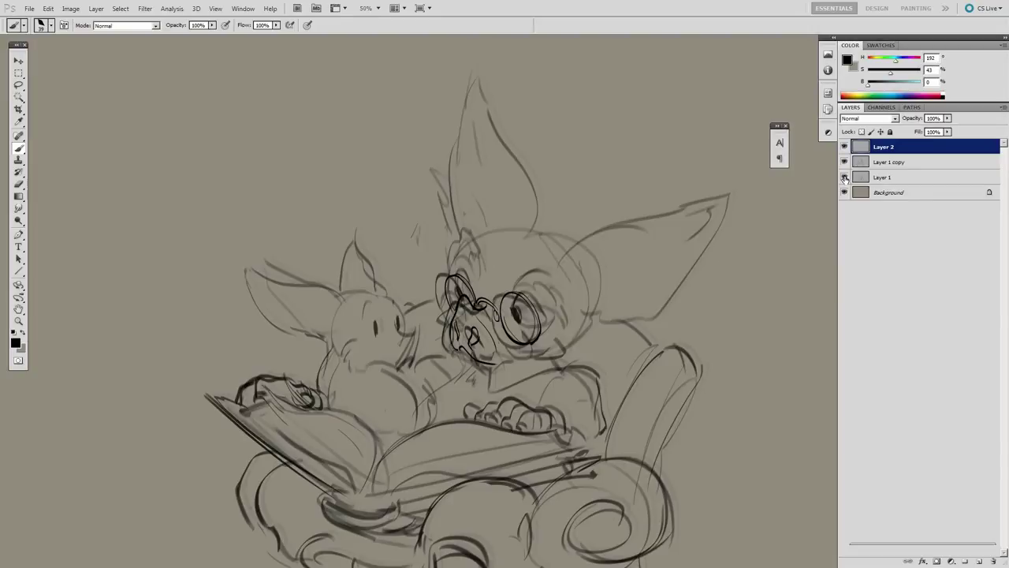
{"action": "left_click", "coordinate": [844, 177], "text": "alt"}
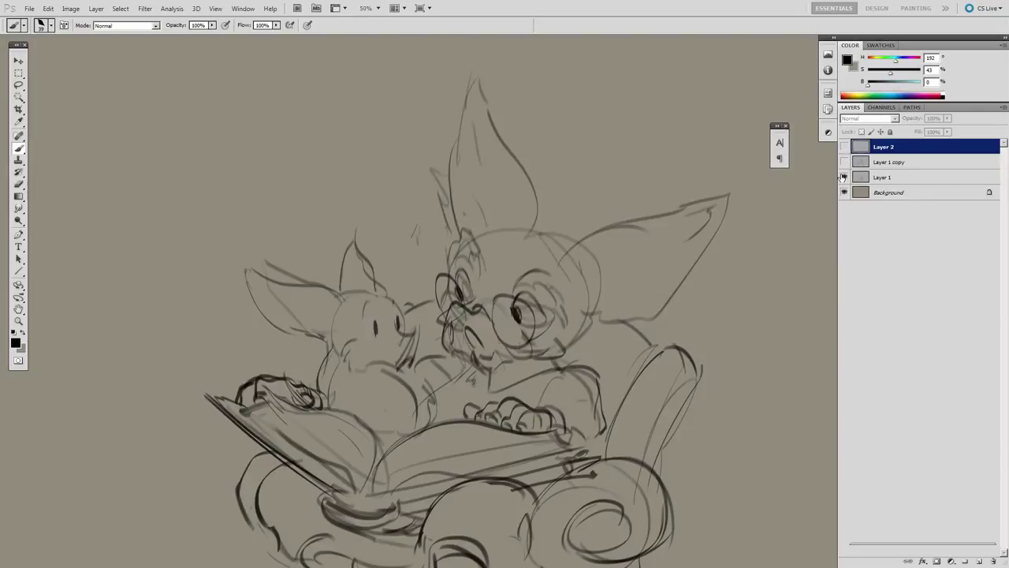
{"action": "left_click", "coordinate": [844, 178], "text": "alt"}
Step: Clean up the right-hand lens rim and rework the muzzle's nostril and lower line
{"action": "key", "text": "e"}
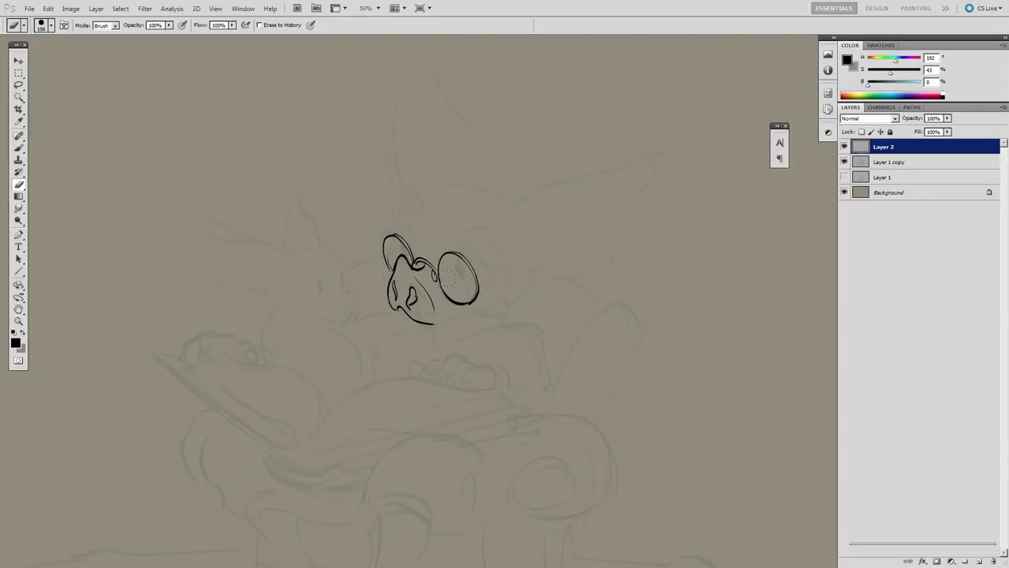
{"action": "key", "text": "b"}
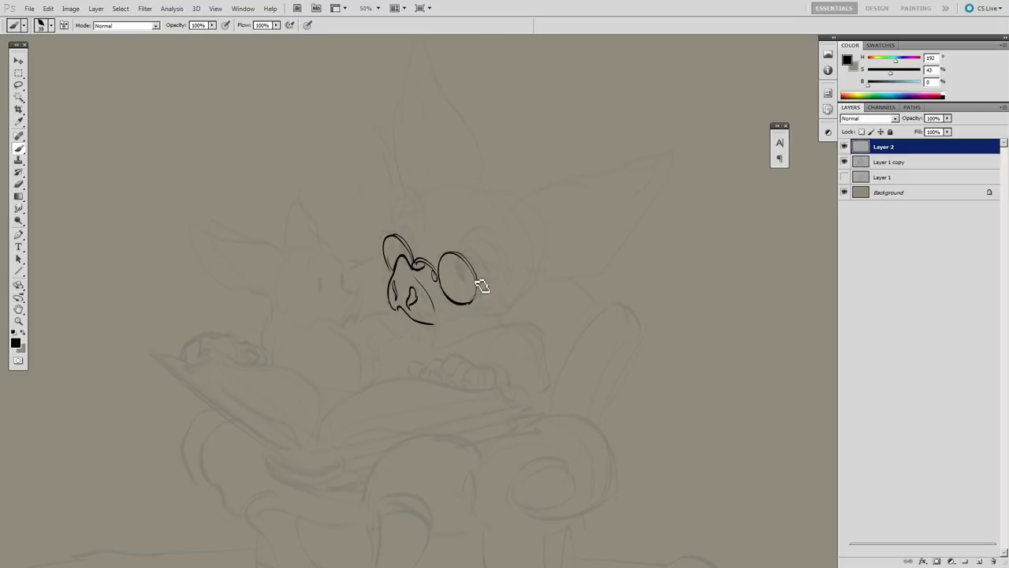
{"action": "left_click_drag", "start_coordinate": [481, 325], "coordinate": [493, 317]}
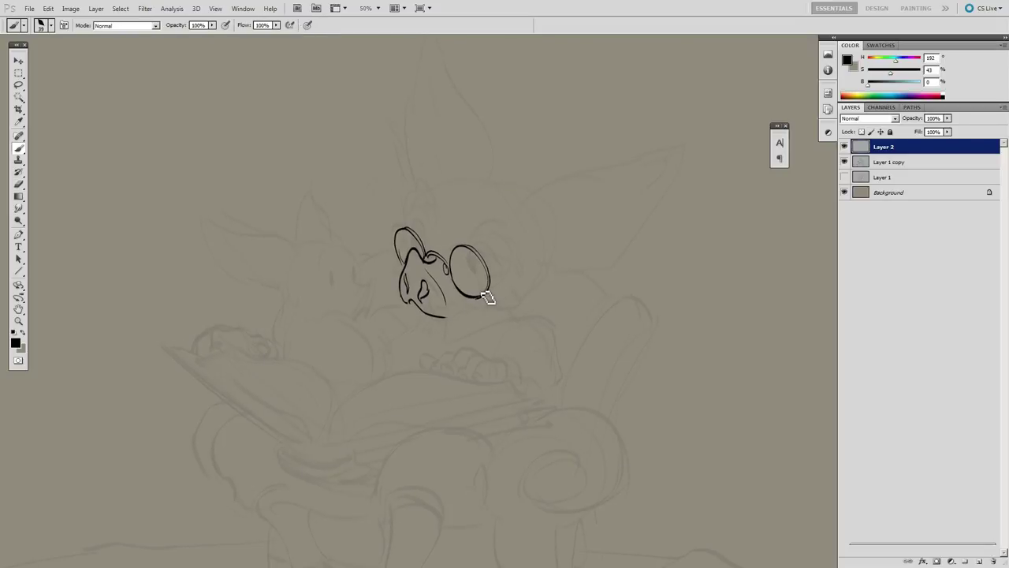
{"action": "left_click_drag", "start_coordinate": [488, 296], "coordinate": [476, 286]}
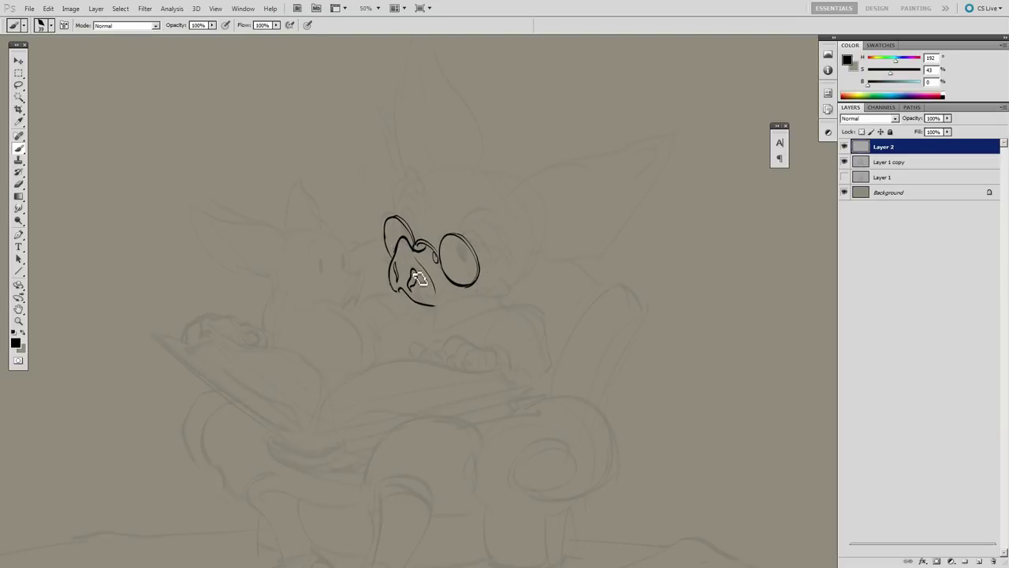
{"action": "left_click_drag", "start_coordinate": [416, 282], "coordinate": [388, 300]}
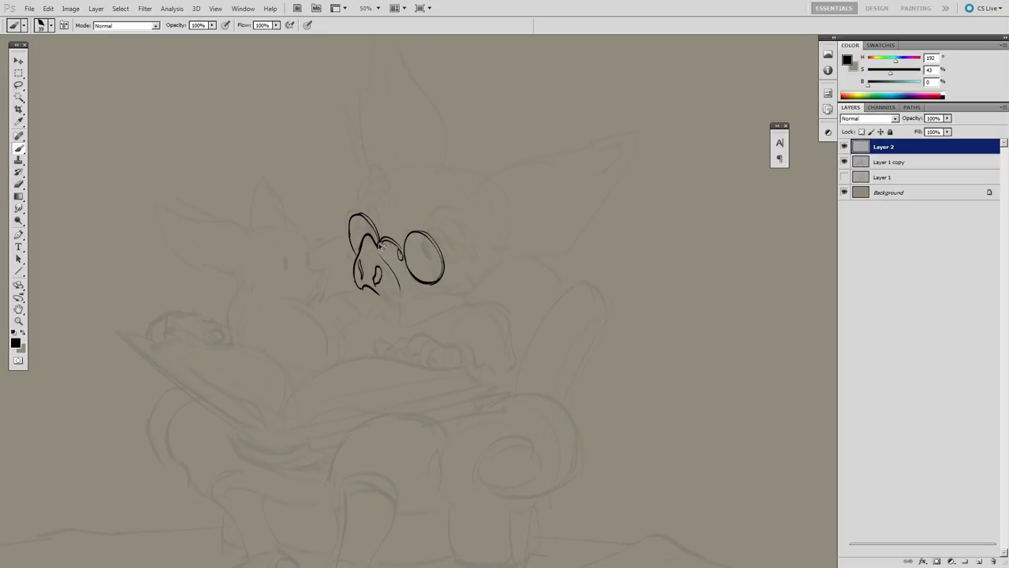
Step: Ink both eyes with filled black pupils inside the glasses' lenses
{"action": "mouse_move", "coordinate": [433, 262]}
{"action": "left_mouse_down"}
{"action": "mouse_move", "coordinate": [422, 241]}
{"action": "mouse_move", "coordinate": [452, 248]}
{"action": "left_mouse_up"}
{"action": "key", "text": "ctrl+z"}
{"action": "left_click_drag", "start_coordinate": [427, 243], "coordinate": [431, 259]}
{"action": "left_click_drag", "start_coordinate": [379, 211], "coordinate": [368, 229]}
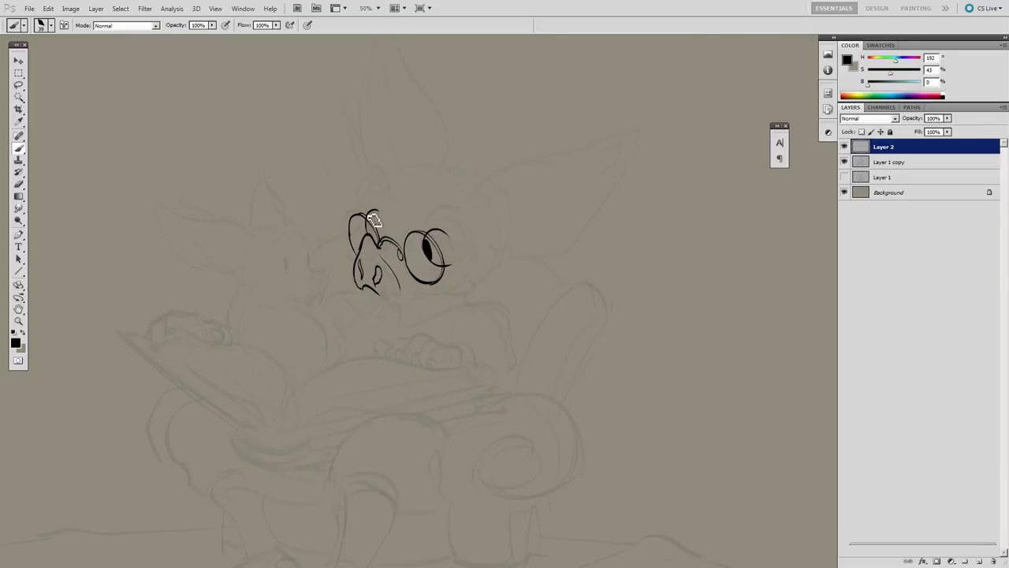
Step: Check the inked layer against the sketch and refine the right-hand eye's lid lines
{"action": "left_click", "coordinate": [845, 147]}
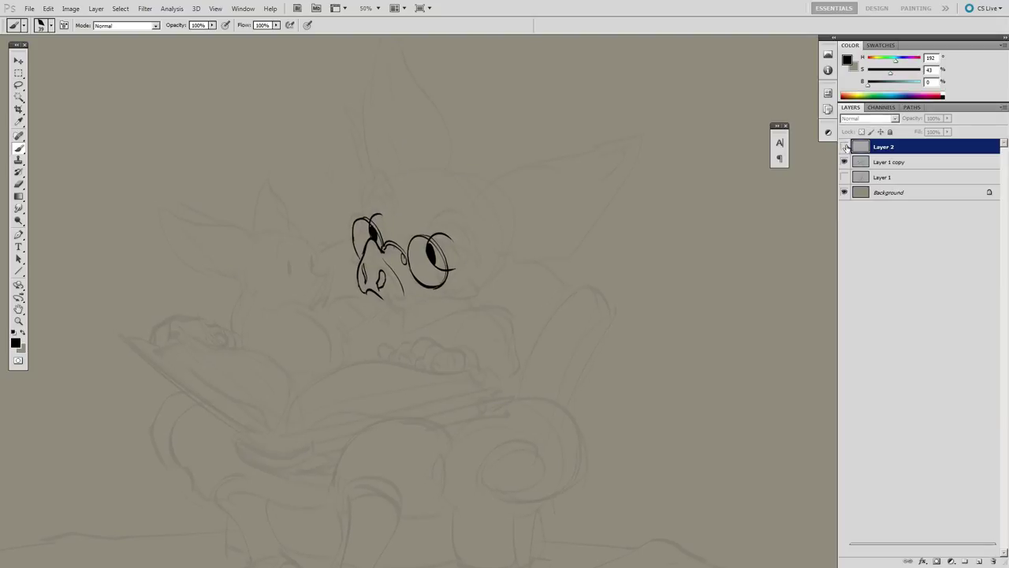
{"action": "left_click", "coordinate": [728, 232], "text": "alt"}
{"action": "left_click", "coordinate": [845, 147]}
{"action": "left_click", "coordinate": [552, 269], "text": "ctrl"}
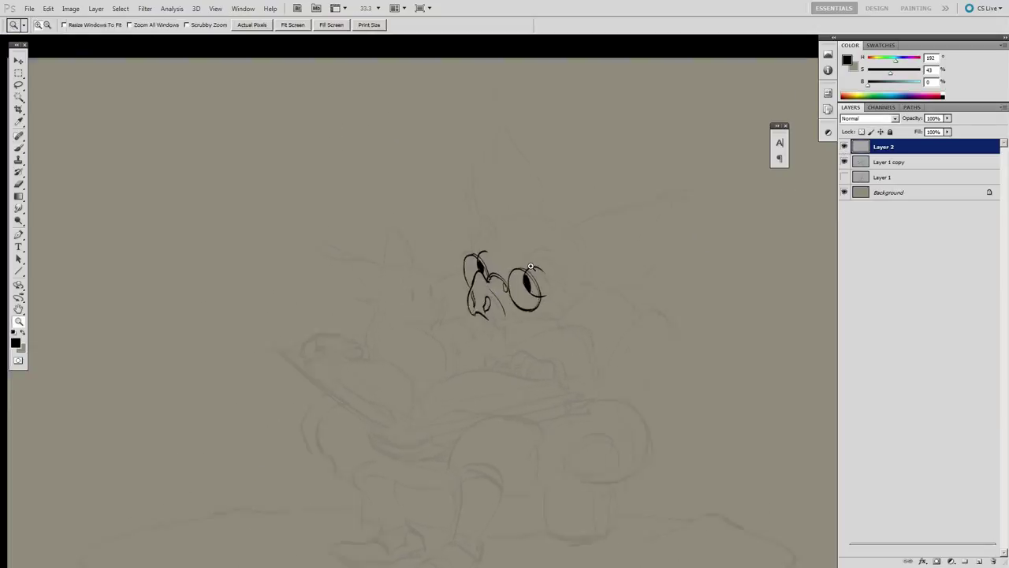
{"action": "key", "text": "e"}
{"action": "key", "text": "b"}
{"action": "left_click_drag", "start_coordinate": [518, 296], "coordinate": [543, 304]}
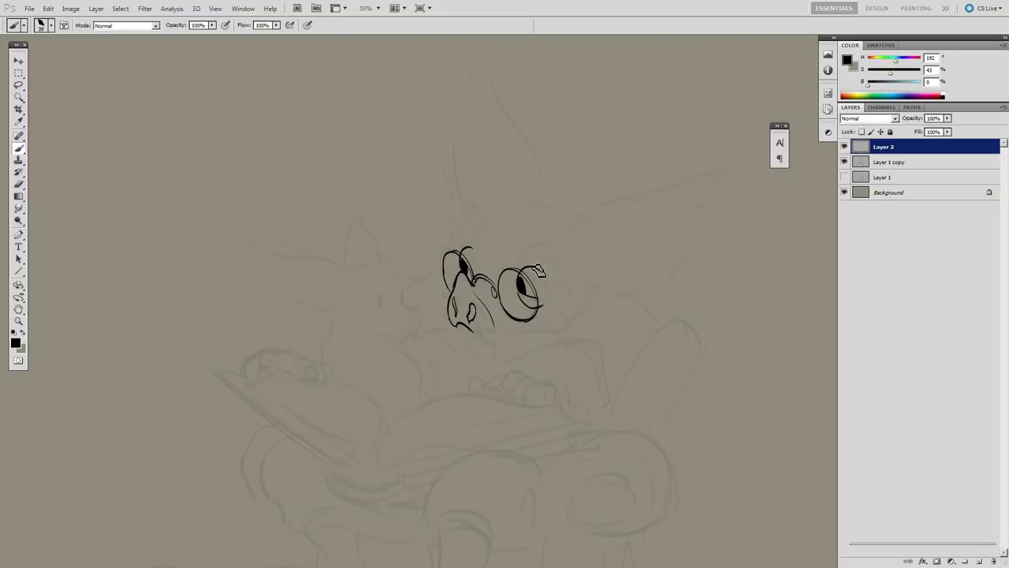
{"action": "mouse_move", "coordinate": [506, 218]}
{"action": "left_mouse_down"}
{"action": "mouse_move", "coordinate": [472, 219]}
{"action": "mouse_move", "coordinate": [532, 288]}
{"action": "left_mouse_up"}
{"action": "key", "text": "ctrl+z"}
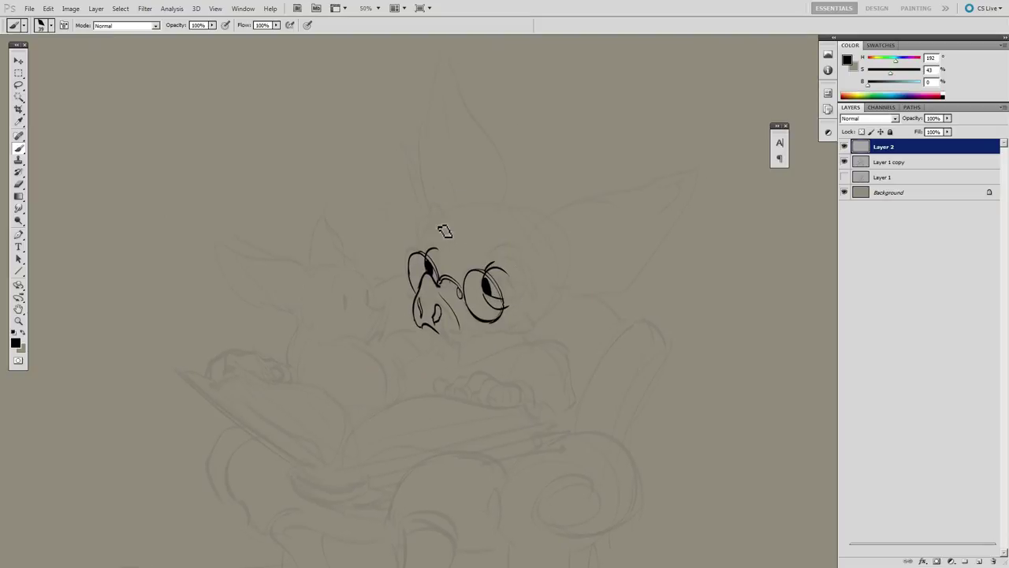
Step: Ink the ragged, tufted brow above the left-hand eye
{"action": "mouse_move", "coordinate": [422, 236]}
{"action": "left_mouse_down"}
{"action": "mouse_move", "coordinate": [454, 231]}
{"action": "mouse_move", "coordinate": [453, 245]}
{"action": "mouse_move", "coordinate": [432, 193]}
{"action": "left_mouse_up"}
{"action": "mouse_move", "coordinate": [434, 202]}
{"action": "left_mouse_down"}
{"action": "mouse_move", "coordinate": [417, 203]}
{"action": "mouse_move", "coordinate": [411, 226]}
{"action": "left_mouse_up"}
{"action": "mouse_move", "coordinate": [415, 220]}
{"action": "left_mouse_down"}
{"action": "mouse_move", "coordinate": [418, 237]}
{"action": "mouse_move", "coordinate": [423, 224]}
{"action": "left_mouse_up"}
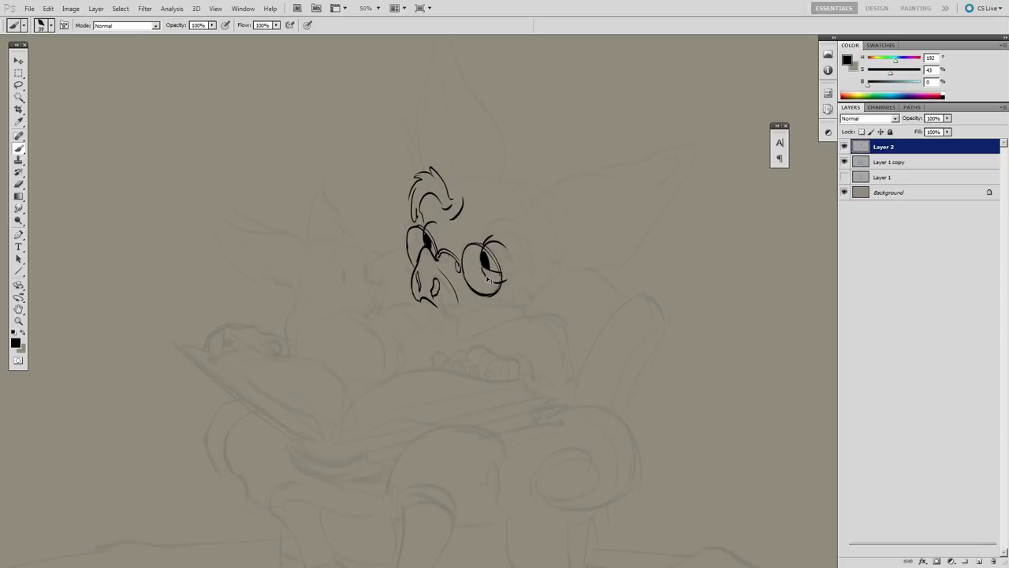
Step: Ink the cheek line beside the right-hand lens and the left-hand eye's contour between brow and bridge
{"action": "left_click_drag", "start_coordinate": [501, 289], "coordinate": [530, 290]}
{"action": "left_click_drag", "start_coordinate": [439, 230], "coordinate": [344, 233]}
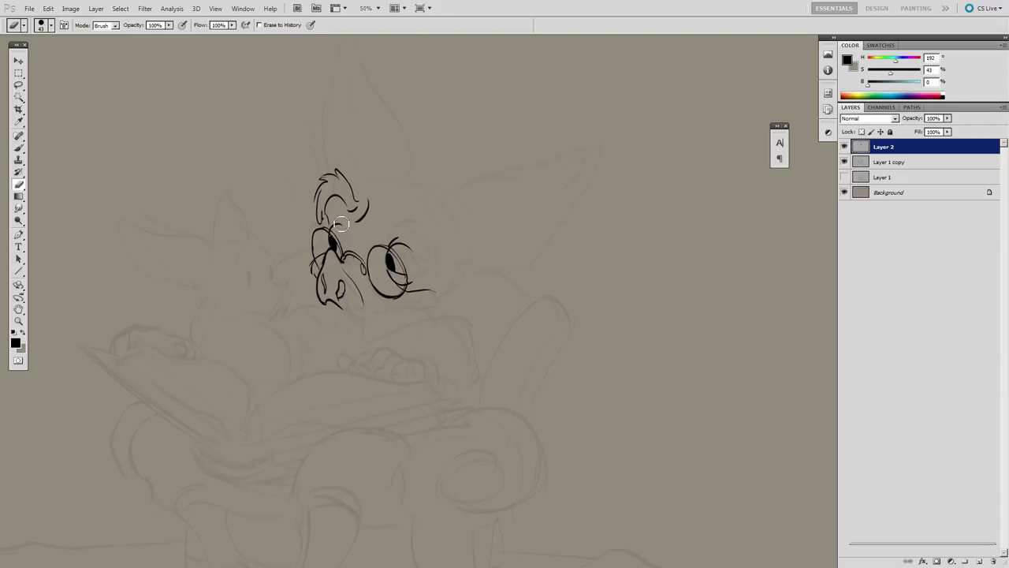
{"action": "left_click_drag", "start_coordinate": [339, 177], "coordinate": [367, 167]}
{"action": "left_click_drag", "start_coordinate": [385, 230], "coordinate": [367, 231]}
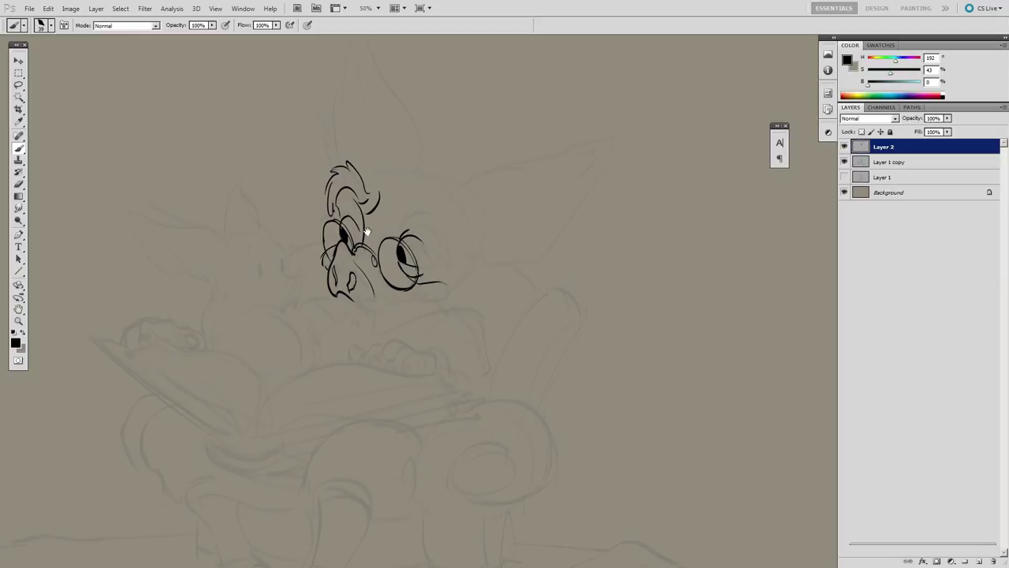
Step: Clean up the overlapping ink lines around the left-hand lens, its eyelid and the glasses' bridge
{"action": "key", "text": "e"}
{"action": "key", "text": "b"}
{"action": "key", "text": "e"}
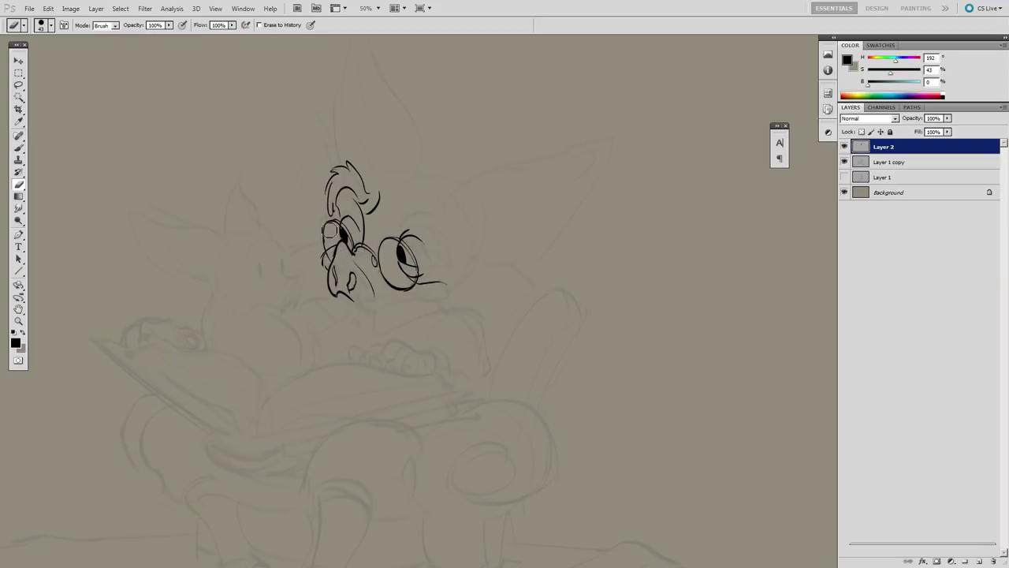
{"action": "key", "text": "b"}
{"action": "left_click_drag", "start_coordinate": [405, 182], "coordinate": [364, 176]}
{"action": "key", "text": "e"}
{"action": "key", "text": "b"}
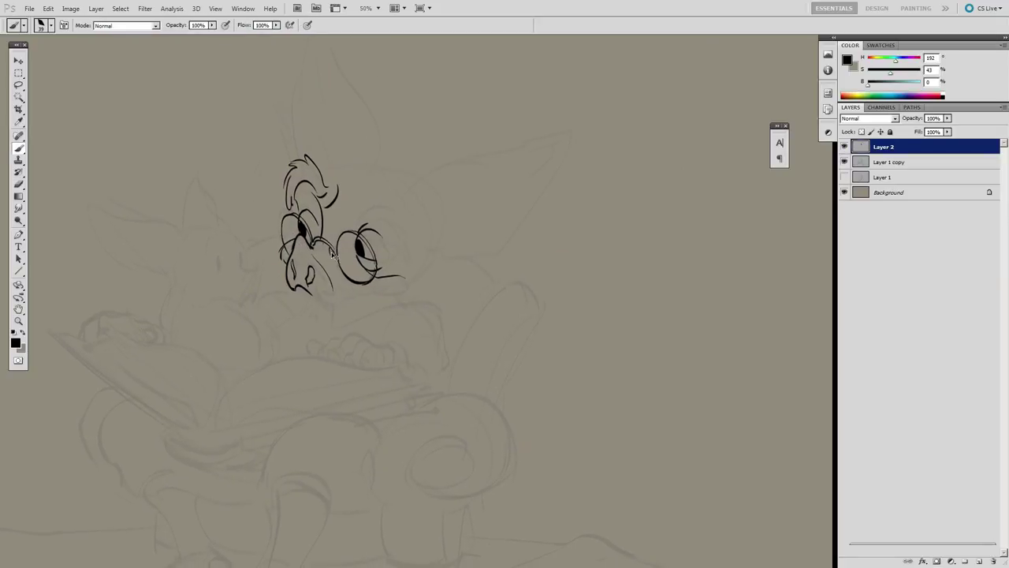
{"action": "key", "text": "e"}
{"action": "key", "text": "b"}
{"action": "key", "text": "e"}
{"action": "key", "text": "b"}
{"action": "mouse_move", "coordinate": [304, 213]}
{"action": "left_mouse_down"}
{"action": "mouse_move", "coordinate": [320, 232]}
{"action": "mouse_move", "coordinate": [312, 228]}
{"action": "left_mouse_up"}
{"action": "key", "text": "ctrl+z"}
{"action": "left_click_drag", "start_coordinate": [317, 59], "coordinate": [359, 42]}
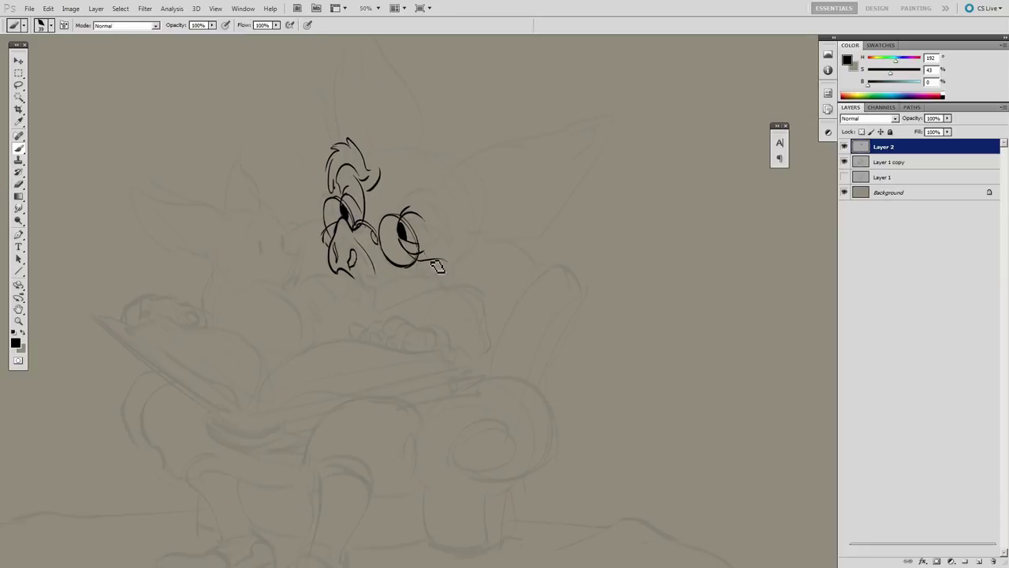
Step: Erase the nostril marks on the snout and ink short crease lines at the cheek beside the right-hand lens
{"action": "key", "text": "e"}
{"action": "key", "text": "b"}
{"action": "left_click_drag", "start_coordinate": [448, 253], "coordinate": [472, 263]}
{"action": "left_click", "coordinate": [844, 146]}
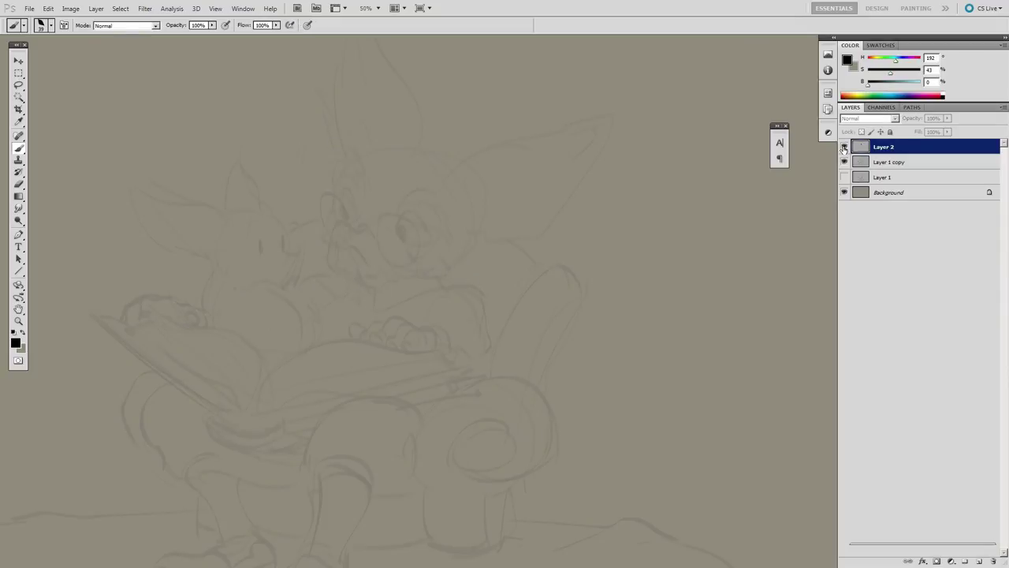
{"action": "left_click", "coordinate": [843, 147]}
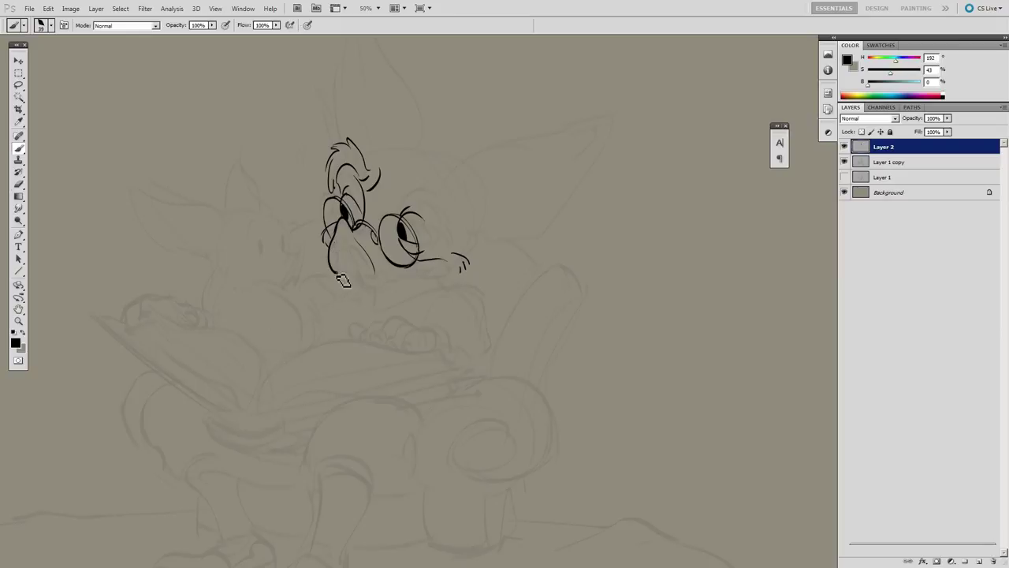
Step: Ink the wavy mouth from the snout to the cheek creases, including a small fang
{"action": "left_click_drag", "start_coordinate": [338, 274], "coordinate": [443, 272]}
{"action": "mouse_move", "coordinate": [423, 266]}
{"action": "left_mouse_down"}
{"action": "mouse_move", "coordinate": [444, 271]}
{"action": "mouse_move", "coordinate": [376, 289]}
{"action": "mouse_move", "coordinate": [425, 282]}
{"action": "left_mouse_up"}
{"action": "left_click_drag", "start_coordinate": [471, 182], "coordinate": [502, 225]}
Step: Compare the inked face with the faded copy and the original sketch by switching the layers' visibility
{"action": "key", "text": "z"}
{"action": "left_click", "coordinate": [614, 159], "text": "alt"}
{"action": "left_click", "coordinate": [844, 148]}
{"action": "left_click", "coordinate": [845, 163]}
{"action": "left_click", "coordinate": [844, 177]}
{"action": "left_click", "coordinate": [844, 148]}
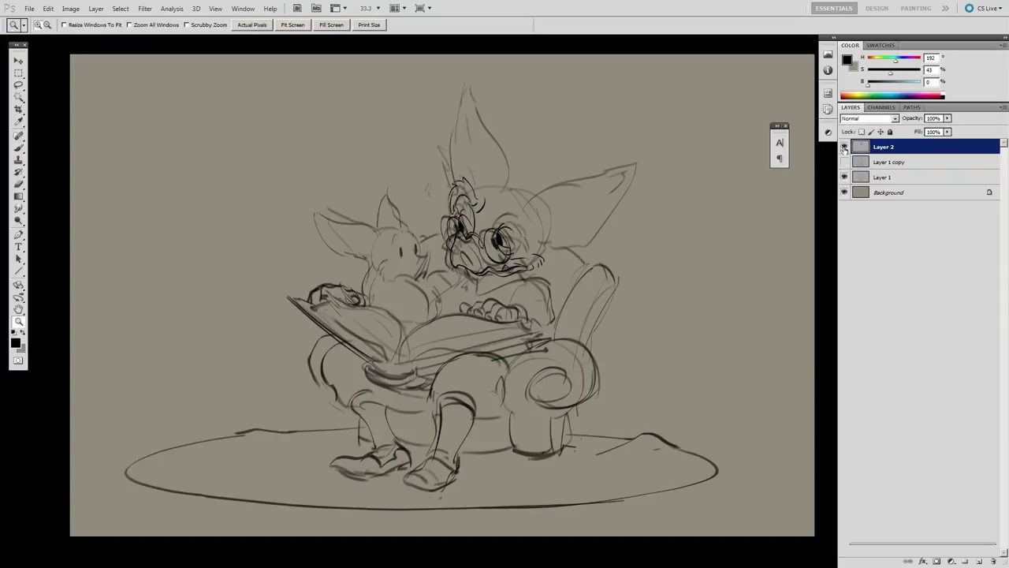
{"action": "left_click", "coordinate": [844, 147]}
{"action": "left_click", "coordinate": [844, 147]}
{"action": "left_click", "coordinate": [845, 147]}
{"action": "left_click", "coordinate": [844, 146]}
{"action": "left_click", "coordinate": [845, 147]}
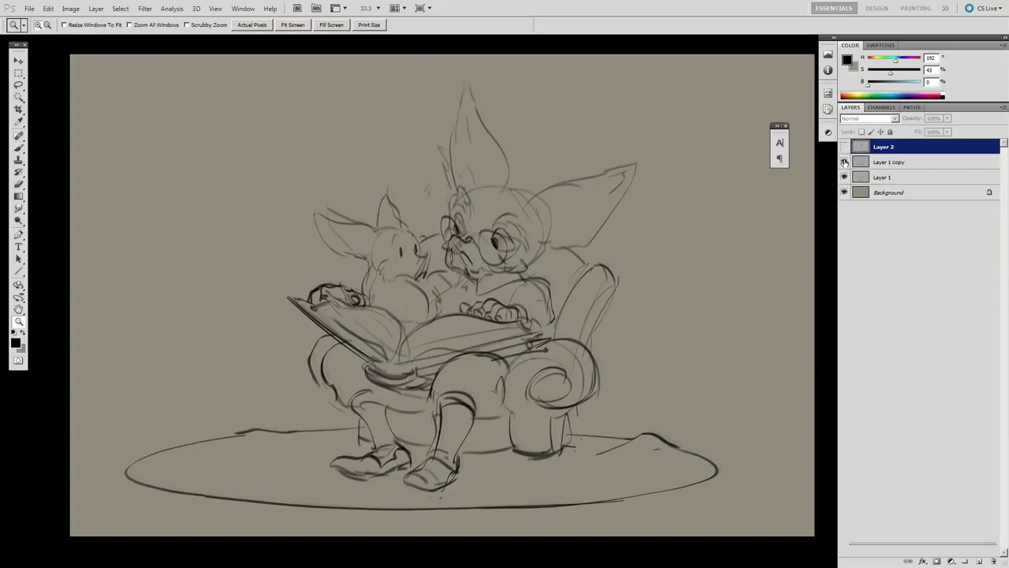
{"action": "left_click", "coordinate": [845, 177]}
{"action": "left_click", "coordinate": [845, 148]}
{"action": "left_click", "coordinate": [845, 147]}
{"action": "left_click", "coordinate": [844, 177]}
{"action": "left_click", "coordinate": [844, 177]}
Step: Select Layer 2 and Layer 1 copy together and nudge them into alignment with the original sketch on Layer 1
{"action": "left_click", "coordinate": [871, 164], "text": "shift"}
{"action": "left_click", "coordinate": [844, 147]}
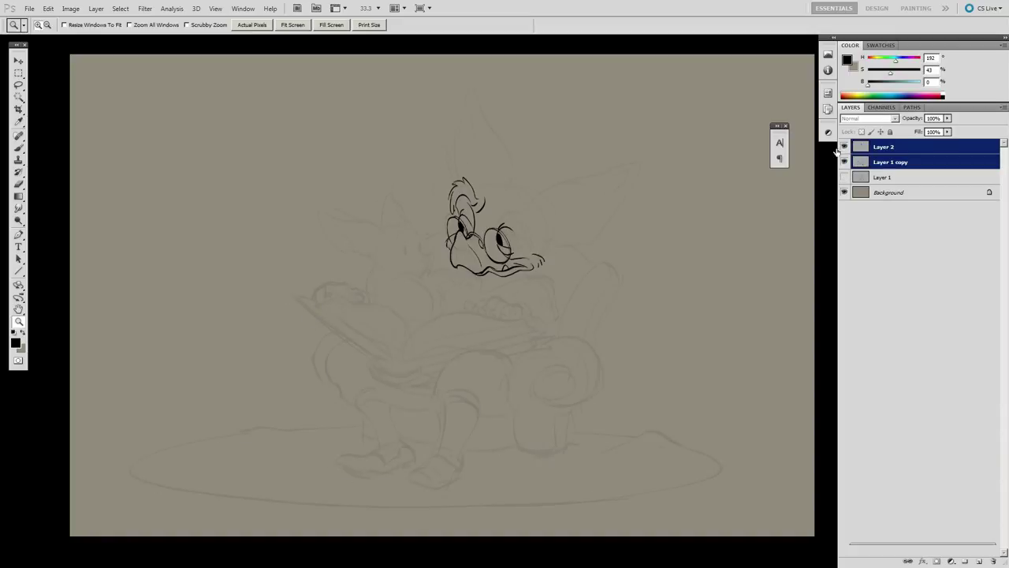
{"action": "key", "text": "b"}
{"action": "left_click", "coordinate": [845, 177]}
{"action": "key", "text": "ctrl+shift+Left"}
{"action": "key", "text": "ctrl+shift+Left"}
{"action": "key", "text": "ctrl+shift+Down"}
{"action": "left_click", "coordinate": [845, 178]}
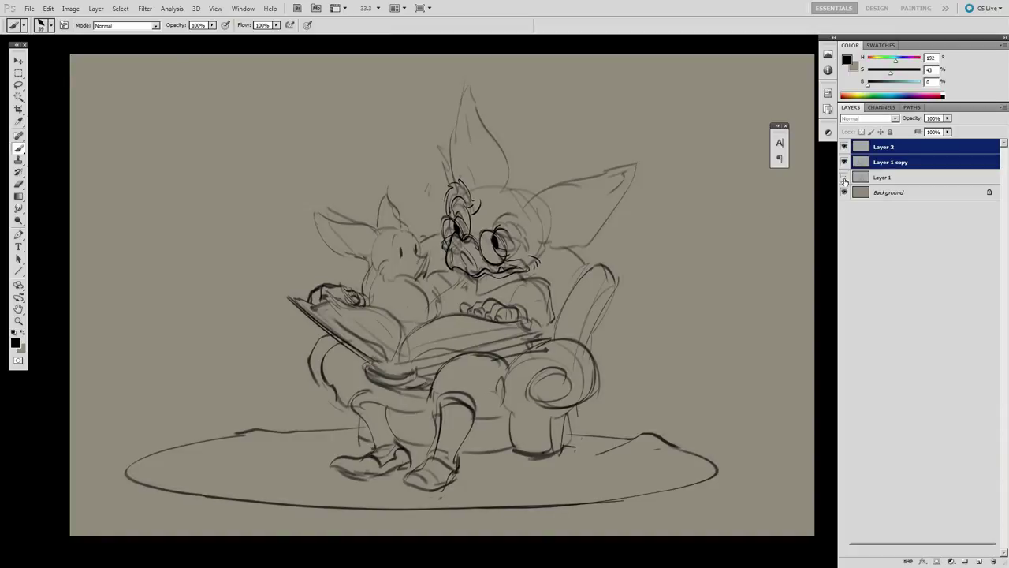
{"action": "left_click", "coordinate": [845, 147]}
{"action": "left_click", "coordinate": [844, 163]}
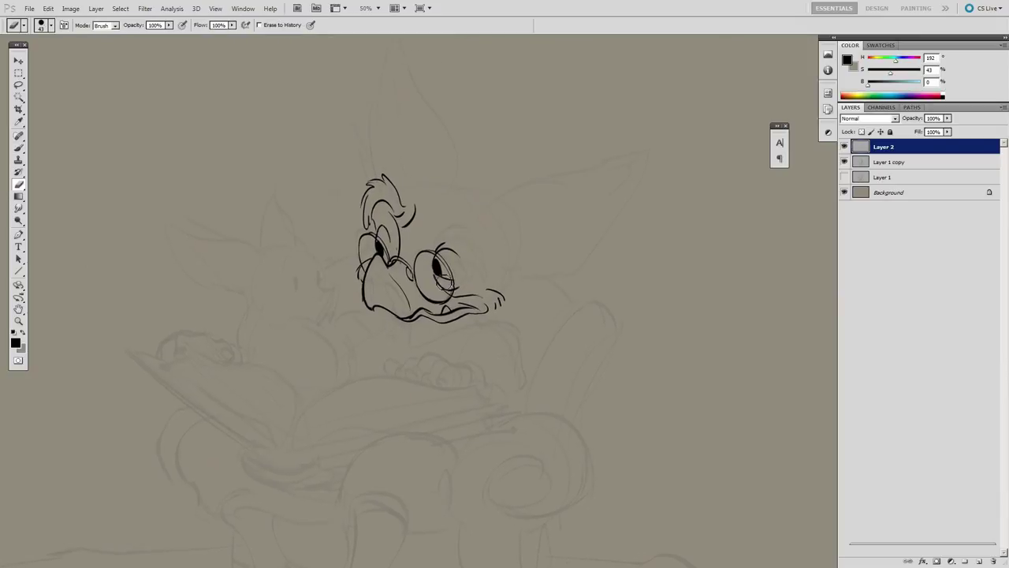
Step: Ink the right-hand eye's outer contour extending past the edge of the lens
{"action": "key", "text": "b"}
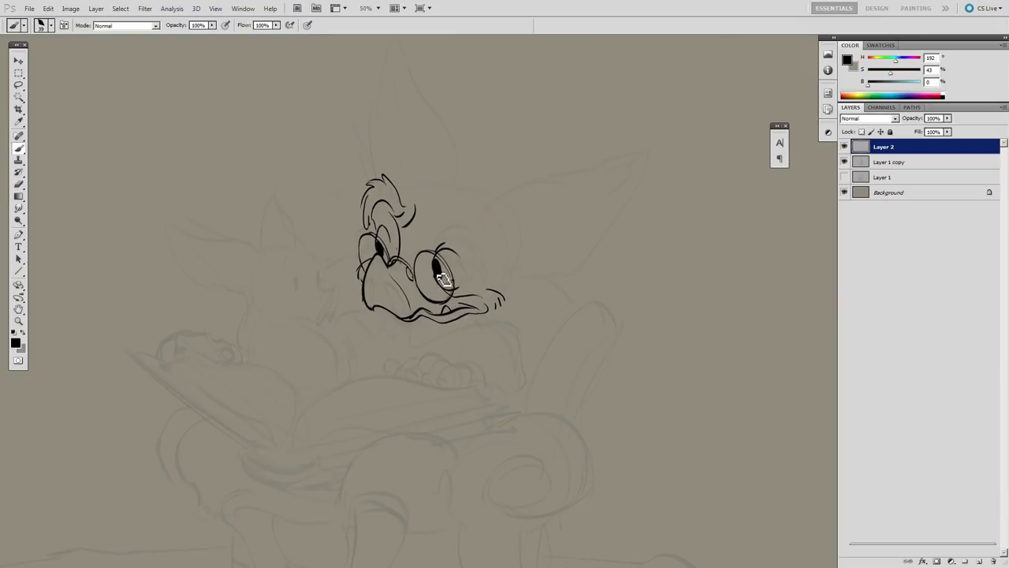
{"action": "mouse_move", "coordinate": [453, 251]}
{"action": "left_mouse_down"}
{"action": "mouse_move", "coordinate": [473, 275]}
{"action": "mouse_move", "coordinate": [462, 292]}
{"action": "left_mouse_up"}
{"action": "key", "text": "z"}
{"action": "left_click", "coordinate": [408, 203], "text": "alt"}
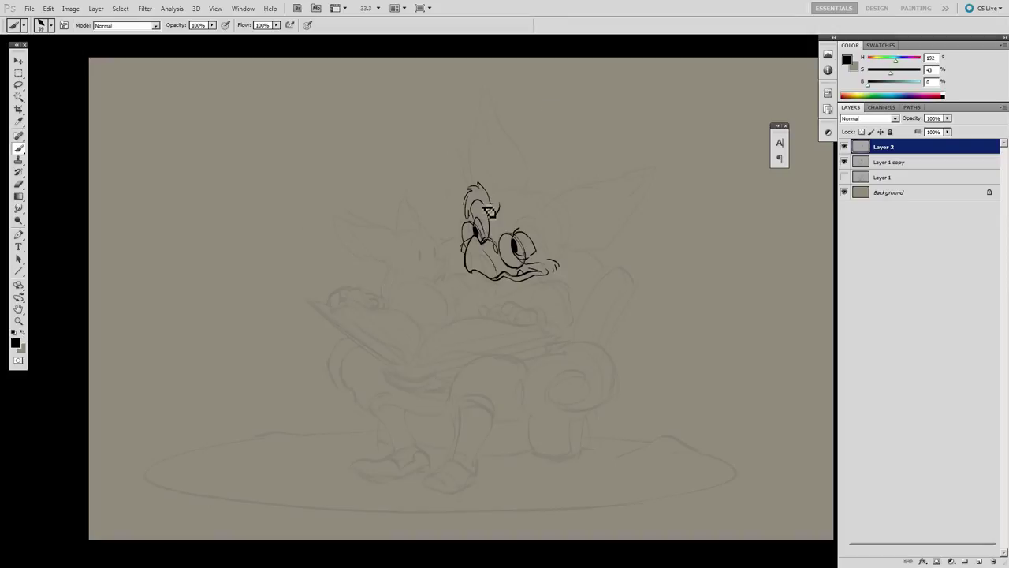
Step: Touch up the lines around the left-hand brow and strengthen the lower lip line beneath the mouth
{"action": "left_click", "coordinate": [491, 207], "text": "ctrl"}
{"action": "key", "text": "b"}
{"action": "key", "text": "b"}
{"action": "mouse_move", "coordinate": [496, 222]}
{"action": "left_mouse_down"}
{"action": "mouse_move", "coordinate": [484, 215]}
{"action": "mouse_move", "coordinate": [492, 226]}
{"action": "left_mouse_up"}
{"action": "mouse_move", "coordinate": [481, 296]}
{"action": "left_mouse_down"}
{"action": "mouse_move", "coordinate": [455, 289]}
{"action": "mouse_move", "coordinate": [467, 300]}
{"action": "mouse_move", "coordinate": [453, 246]}
{"action": "left_mouse_up"}
{"action": "key", "text": "ctrl+z"}
{"action": "key", "text": "e"}
{"action": "key", "text": "b"}
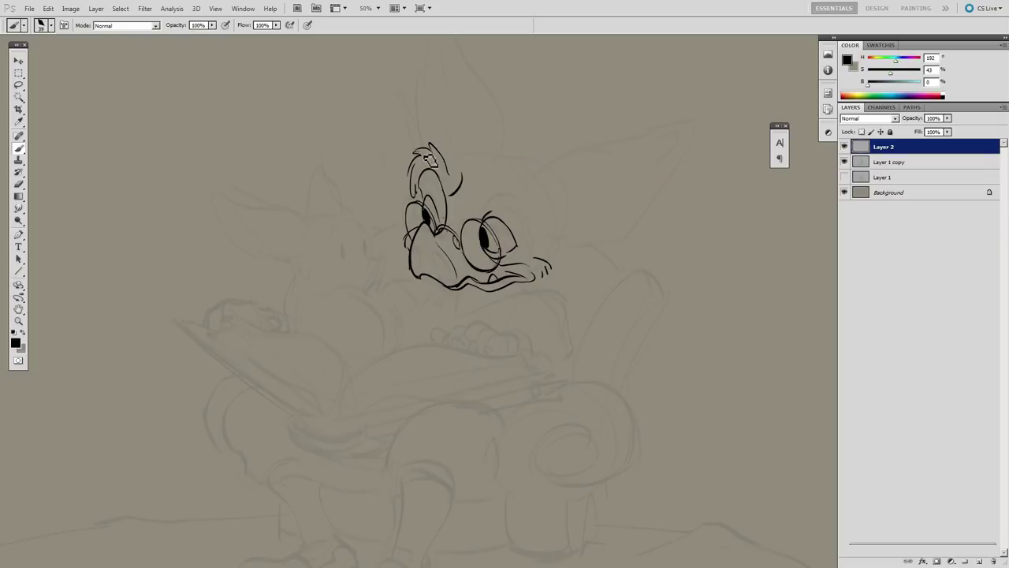
{"action": "left_click_drag", "start_coordinate": [560, 203], "coordinate": [526, 199]}
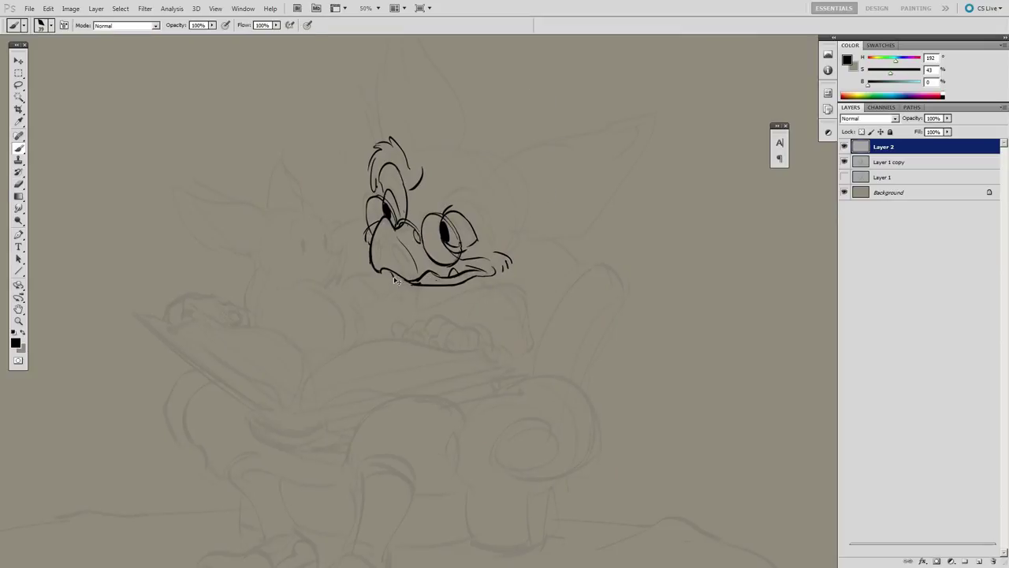
Step: Ink a ragged tuft of fur on the chin and two slim nostrils on the snout
{"action": "mouse_move", "coordinate": [385, 272]}
{"action": "left_mouse_down"}
{"action": "mouse_move", "coordinate": [392, 306]}
{"action": "mouse_move", "coordinate": [399, 284]}
{"action": "mouse_move", "coordinate": [388, 276]}
{"action": "mouse_move", "coordinate": [399, 291]}
{"action": "mouse_move", "coordinate": [428, 304]}
{"action": "left_mouse_up"}
{"action": "mouse_move", "coordinate": [400, 247]}
{"action": "left_mouse_down"}
{"action": "mouse_move", "coordinate": [382, 265]}
{"action": "mouse_move", "coordinate": [399, 262]}
{"action": "left_mouse_up"}
{"action": "left_click_drag", "start_coordinate": [379, 246], "coordinate": [384, 257]}
{"action": "left_click_drag", "start_coordinate": [472, 146], "coordinate": [426, 136]}
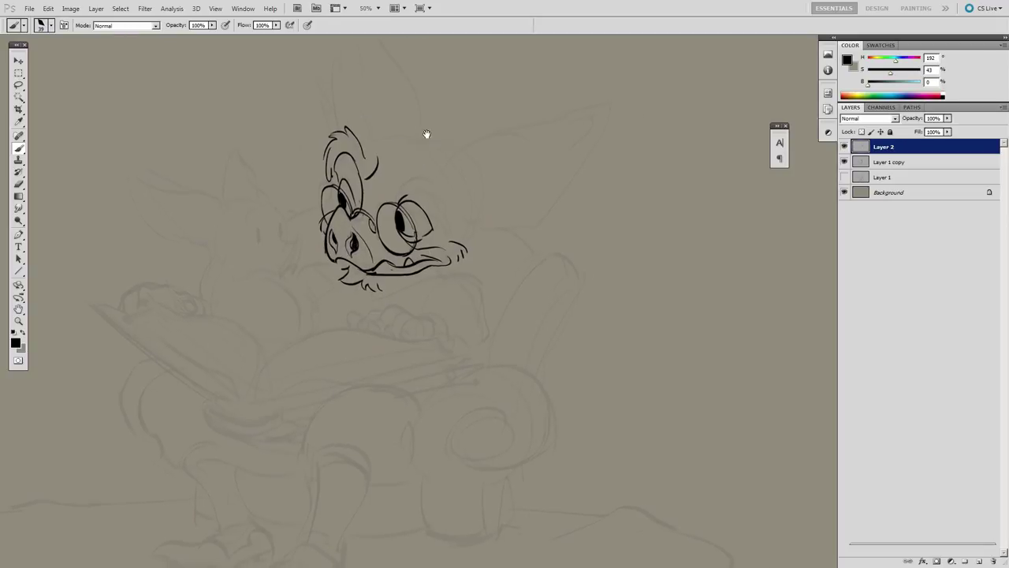
{"action": "key", "text": "ctrl+alt+z"}
{"action": "key", "text": "ctrl+alt+z"}
{"action": "key", "text": "ctrl+alt+z"}
{"action": "key", "text": "ctrl+alt+z"}
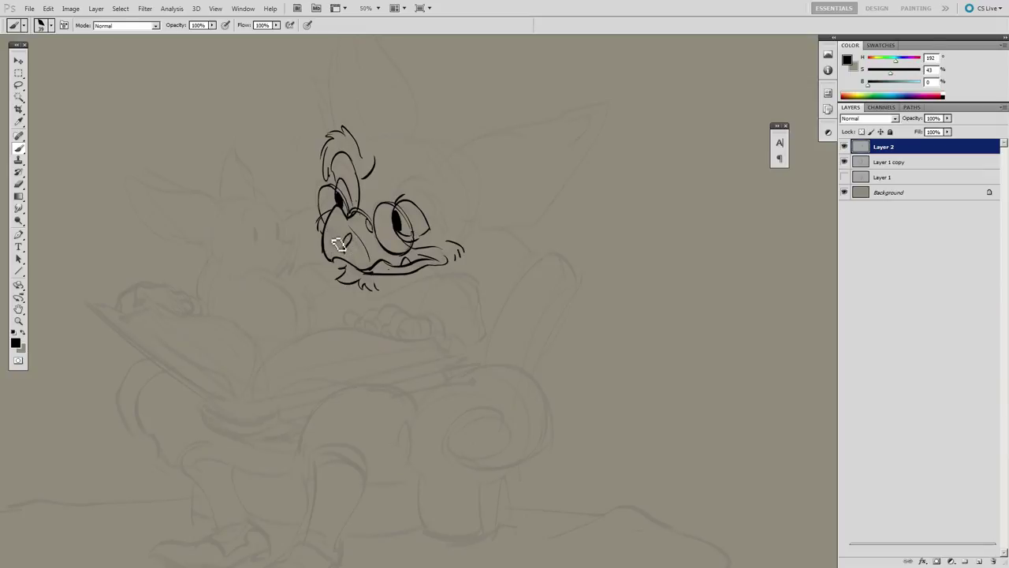
{"action": "left_click_drag", "start_coordinate": [331, 230], "coordinate": [334, 248]}
Step: Ink the outline of the tall, pointed upright ear above the left-hand brow
{"action": "mouse_move", "coordinate": [496, 182]}
{"action": "left_mouse_down"}
{"action": "mouse_move", "coordinate": [521, 182]}
{"action": "mouse_move", "coordinate": [572, 227]}
{"action": "left_mouse_up"}
{"action": "left_click_drag", "start_coordinate": [539, 178], "coordinate": [532, 299]}
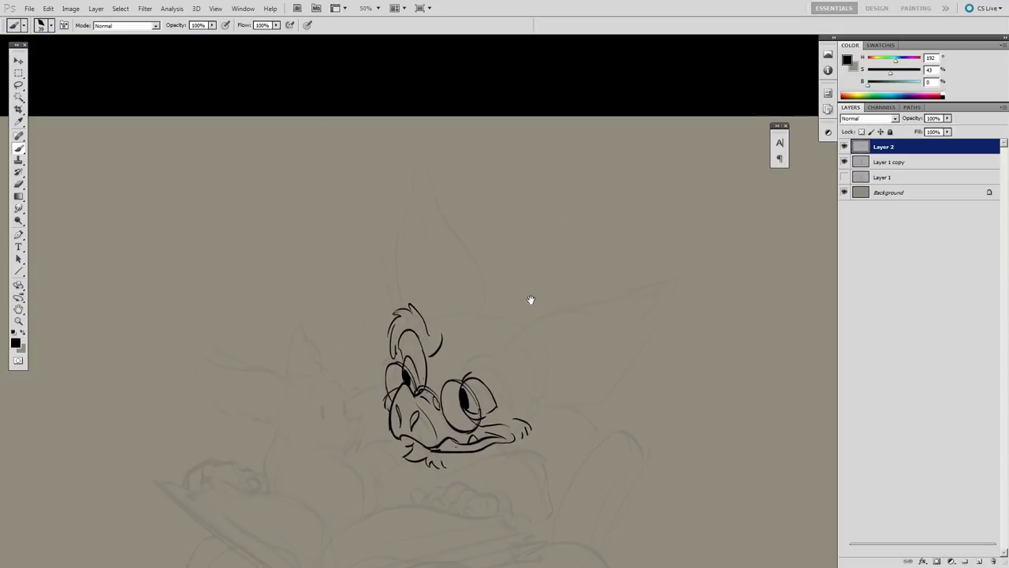
{"action": "mouse_move", "coordinate": [473, 320]}
{"action": "left_mouse_down"}
{"action": "mouse_move", "coordinate": [487, 297]}
{"action": "mouse_move", "coordinate": [429, 150]}
{"action": "mouse_move", "coordinate": [464, 237]}
{"action": "mouse_move", "coordinate": [412, 201]}
{"action": "mouse_move", "coordinate": [400, 301]}
{"action": "left_mouse_up"}
{"action": "key", "text": "ctrl+z"}
{"action": "key", "text": "ctrl+z"}
{"action": "mouse_move", "coordinate": [431, 149]}
{"action": "left_mouse_down"}
{"action": "mouse_move", "coordinate": [395, 281]}
{"action": "mouse_move", "coordinate": [403, 305]}
{"action": "left_mouse_up"}
{"action": "left_click_drag", "start_coordinate": [526, 228], "coordinate": [496, 124]}
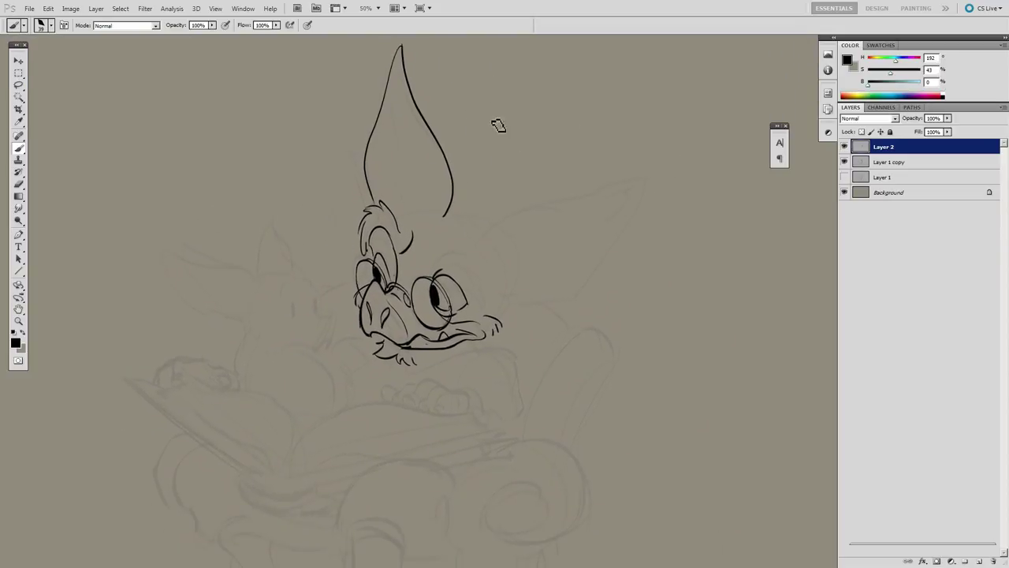
Step: Ink ragged fur tufts on the cheek at the mouth corner and beside the left-hand lens
{"action": "left_click_drag", "start_coordinate": [514, 323], "coordinate": [502, 334]}
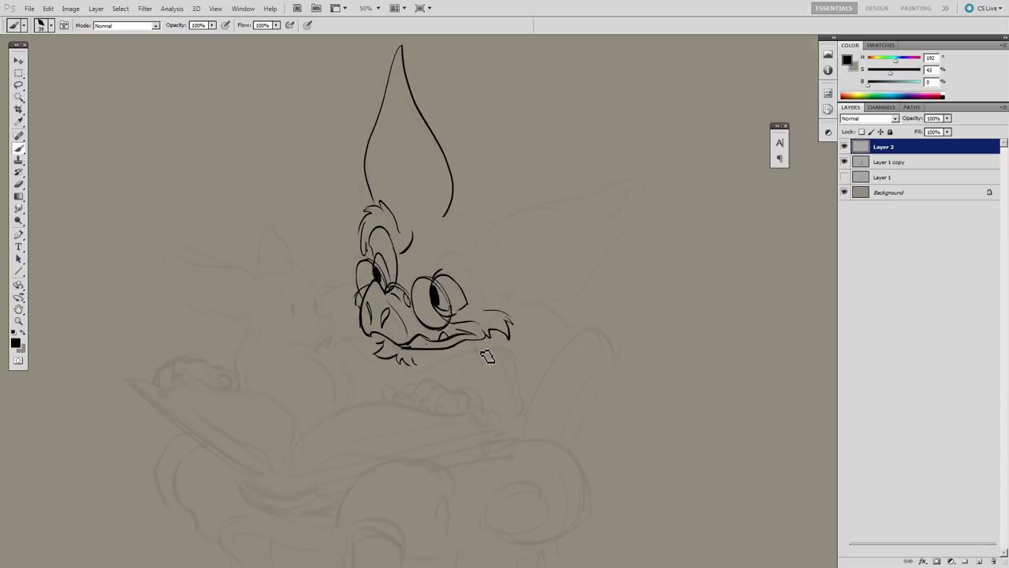
{"action": "left_click_drag", "start_coordinate": [514, 322], "coordinate": [519, 313]}
{"action": "key", "text": "e"}
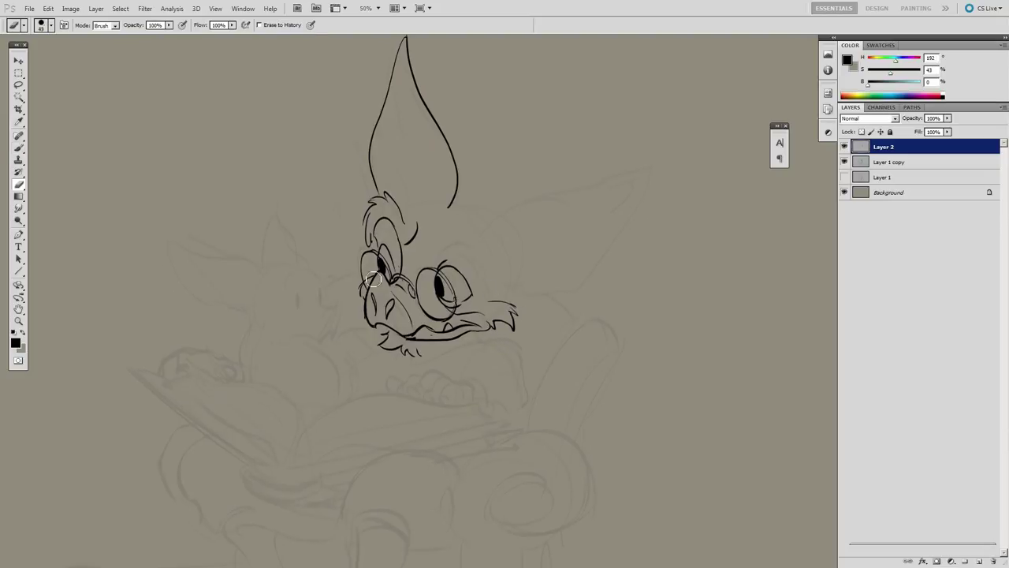
{"action": "key", "text": "b"}
{"action": "mouse_move", "coordinate": [369, 274]}
{"action": "left_mouse_down"}
{"action": "mouse_move", "coordinate": [354, 281]}
{"action": "mouse_move", "coordinate": [365, 289]}
{"action": "left_mouse_up"}
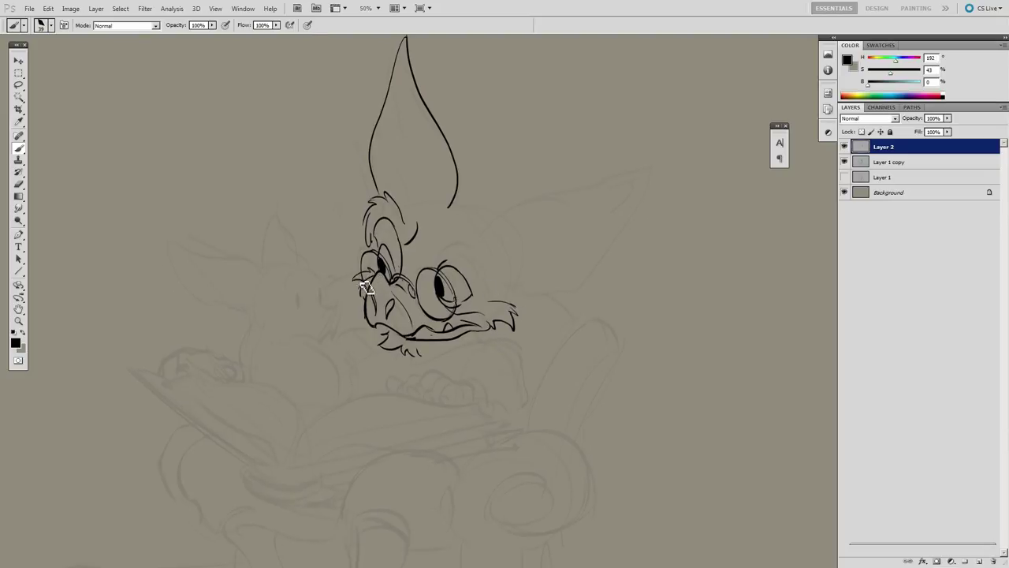
{"action": "mouse_move", "coordinate": [555, 243]}
{"action": "left_mouse_down"}
{"action": "mouse_move", "coordinate": [495, 218]}
{"action": "mouse_move", "coordinate": [480, 232]}
{"action": "left_mouse_up"}
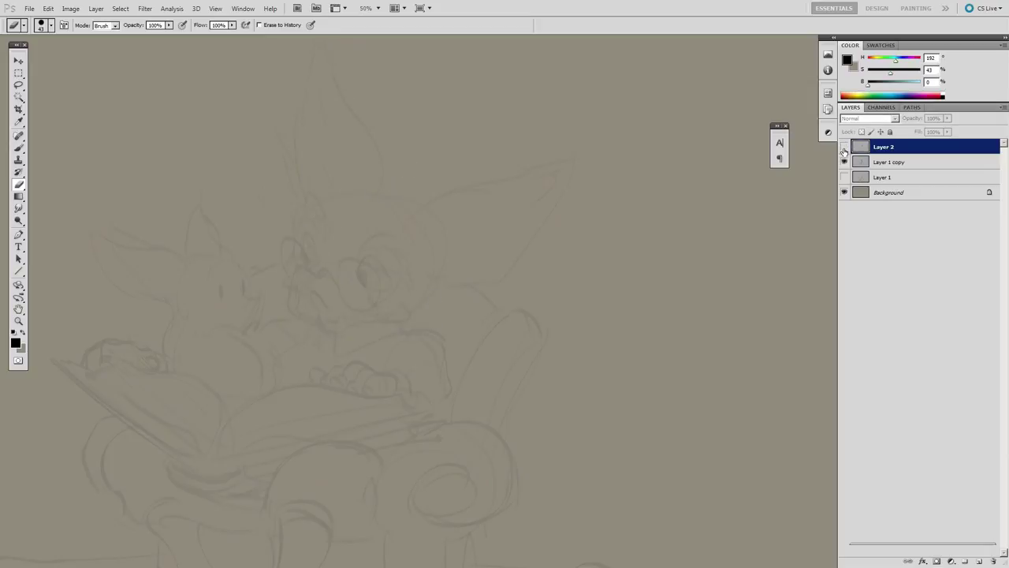
Step: Ink the top curve of the head with a small hair tuft at the upright ear's base
{"action": "key", "text": "e"}
{"action": "key", "text": "b"}
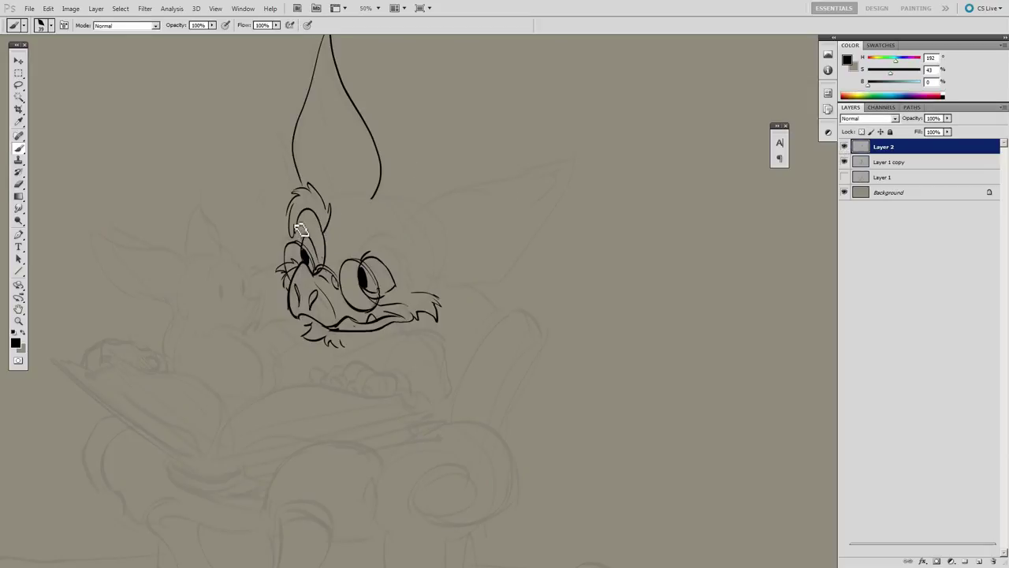
{"action": "key", "text": "z"}
{"action": "left_click", "coordinate": [383, 205], "text": "alt"}
{"action": "key", "text": "e"}
{"action": "key", "text": "b"}
{"action": "key", "text": "e"}
{"action": "key", "text": "b"}
{"action": "mouse_move", "coordinate": [394, 215]}
{"action": "left_mouse_down"}
{"action": "mouse_move", "coordinate": [355, 197]}
{"action": "mouse_move", "coordinate": [350, 214]}
{"action": "left_mouse_up"}
{"action": "key", "text": "space"}
{"action": "left_click_drag", "start_coordinate": [436, 187], "coordinate": [455, 175]}
{"action": "left_click", "coordinate": [366, 237], "text": "ctrl"}
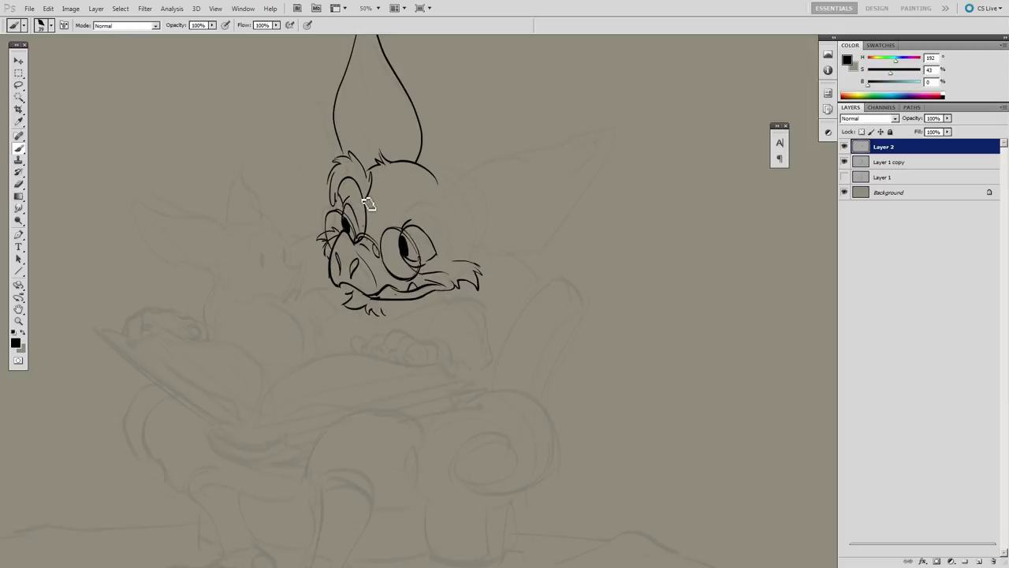
Step: Ink the ragged brow above the right-hand eye and check the inked layer against the sketch
{"action": "left_click_drag", "start_coordinate": [463, 176], "coordinate": [422, 164]}
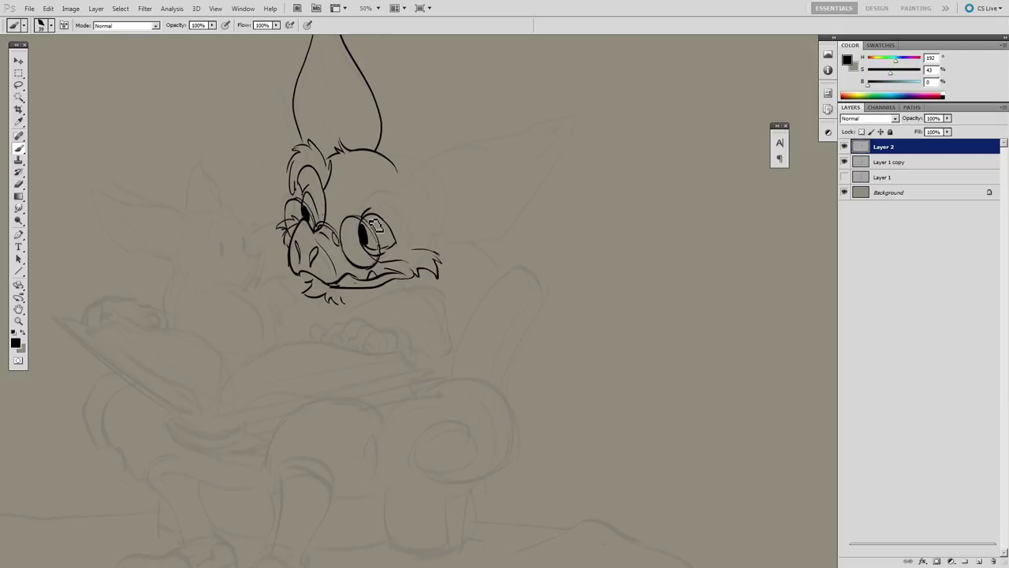
{"action": "left_click_drag", "start_coordinate": [376, 226], "coordinate": [371, 239]}
{"action": "left_click", "coordinate": [525, 259], "text": "ctrl+alt"}
{"action": "left_click_drag", "start_coordinate": [531, 261], "coordinate": [519, 269]}
{"action": "left_click", "coordinate": [844, 149]}
{"action": "left_click", "coordinate": [844, 148]}
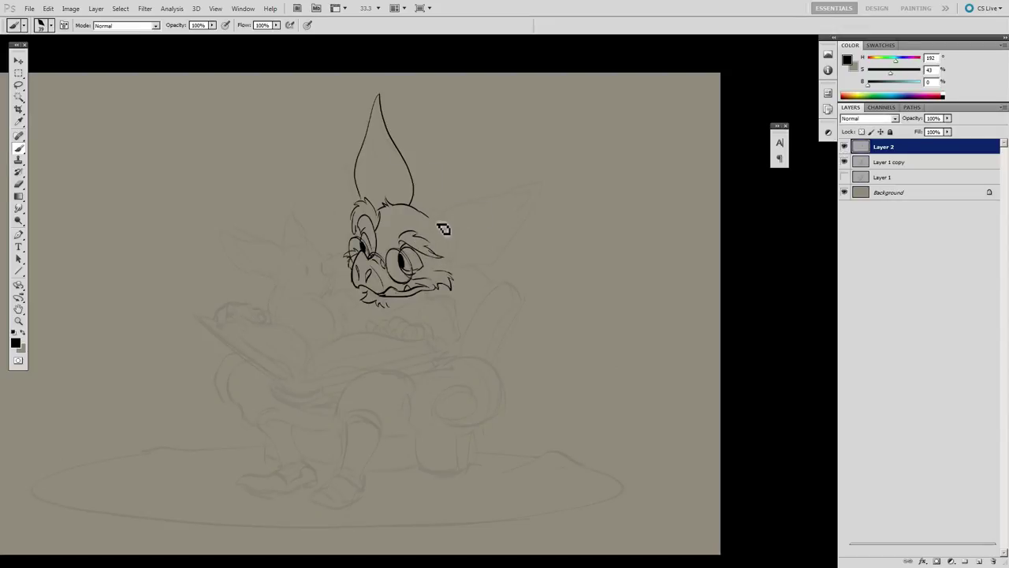
Step: Ink the outline of the large pointed ear extending sideways from the head
{"action": "mouse_move", "coordinate": [438, 221]}
{"action": "left_mouse_down"}
{"action": "mouse_move", "coordinate": [550, 202]}
{"action": "mouse_move", "coordinate": [478, 272]}
{"action": "mouse_move", "coordinate": [454, 273]}
{"action": "left_mouse_up"}
{"action": "key", "text": "ctrl+z"}
{"action": "key", "text": "ctrl+z"}
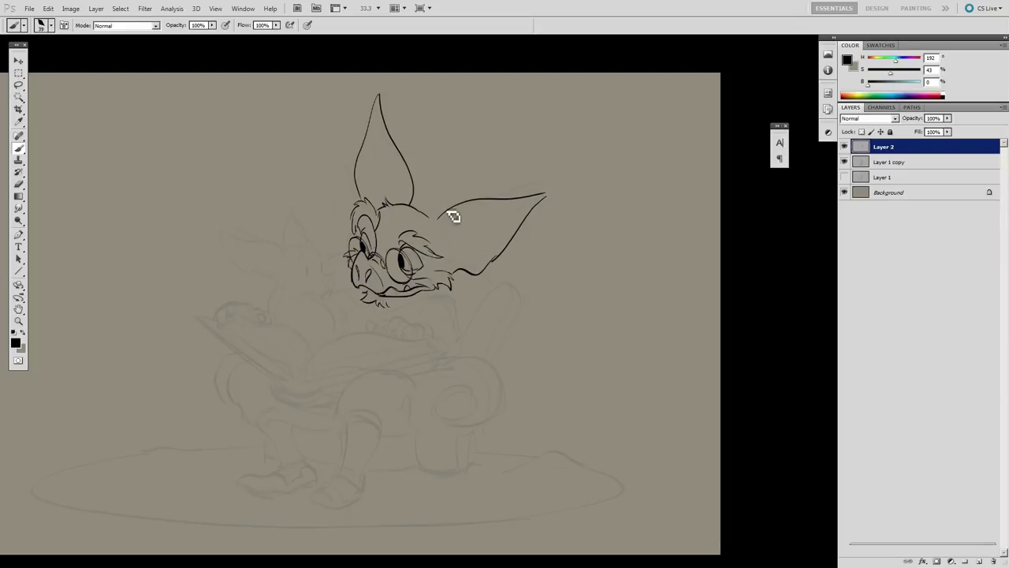
Step: Ink the inner rim lines running from tip to base on both the sideways ear and the upright ear
{"action": "left_click_drag", "start_coordinate": [436, 237], "coordinate": [545, 196]}
{"action": "mouse_move", "coordinate": [379, 99]}
{"action": "left_mouse_down"}
{"action": "mouse_move", "coordinate": [387, 206]}
{"action": "mouse_move", "coordinate": [363, 192]}
{"action": "left_mouse_up"}
{"action": "key", "text": "e"}
{"action": "key", "text": "b"}
{"action": "key", "text": "e"}
{"action": "key", "text": "b"}
{"action": "left_click_drag", "start_coordinate": [539, 162], "coordinate": [538, 140]}
{"action": "key", "text": "ctrl+space"}
{"action": "left_click", "coordinate": [537, 140]}
{"action": "key", "text": "b"}
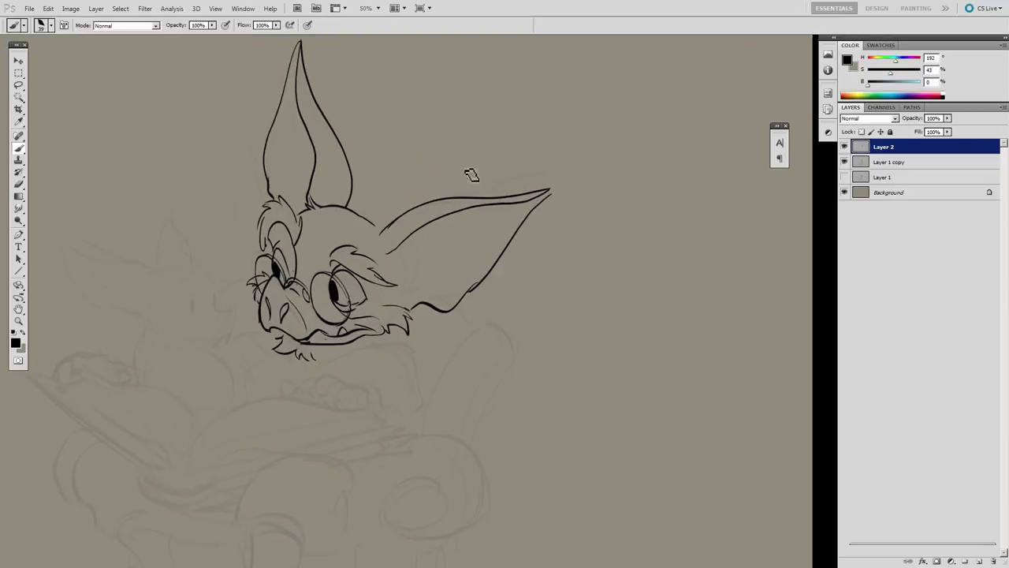
Step: Ink the curved inner fold of the sideways ear and clean up where the ear's upper edge joins the head
{"action": "mouse_move", "coordinate": [426, 286]}
{"action": "left_mouse_down"}
{"action": "mouse_move", "coordinate": [468, 220]}
{"action": "mouse_move", "coordinate": [514, 195]}
{"action": "left_mouse_up"}
{"action": "key", "text": "e"}
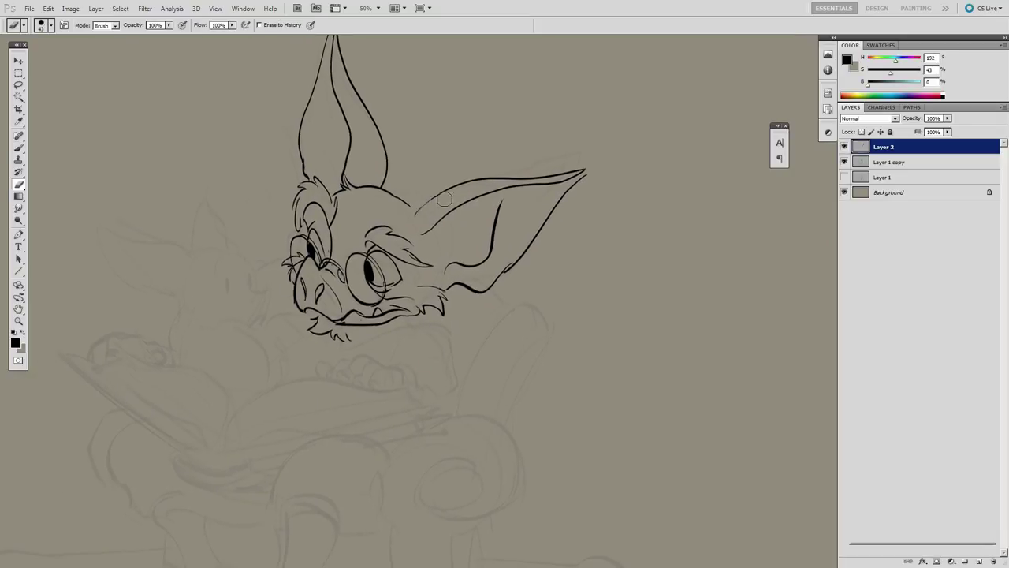
{"action": "key", "text": "b"}
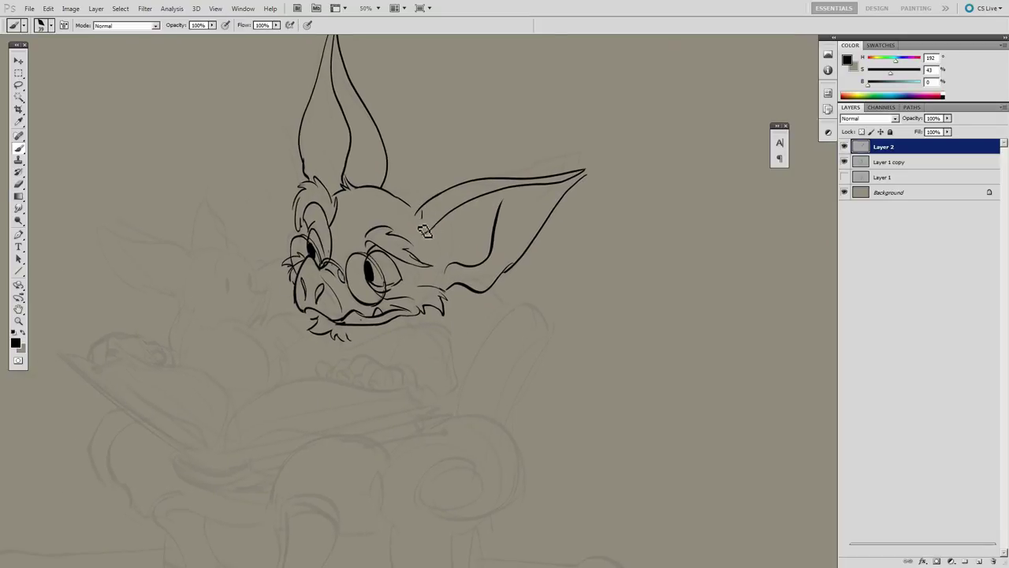
{"action": "left_click_drag", "start_coordinate": [422, 238], "coordinate": [459, 208]}
{"action": "key", "text": "e"}
{"action": "key", "text": "b"}
{"action": "left_click_drag", "start_coordinate": [387, 190], "coordinate": [409, 208]}
{"action": "left_click_drag", "start_coordinate": [376, 247], "coordinate": [441, 198]}
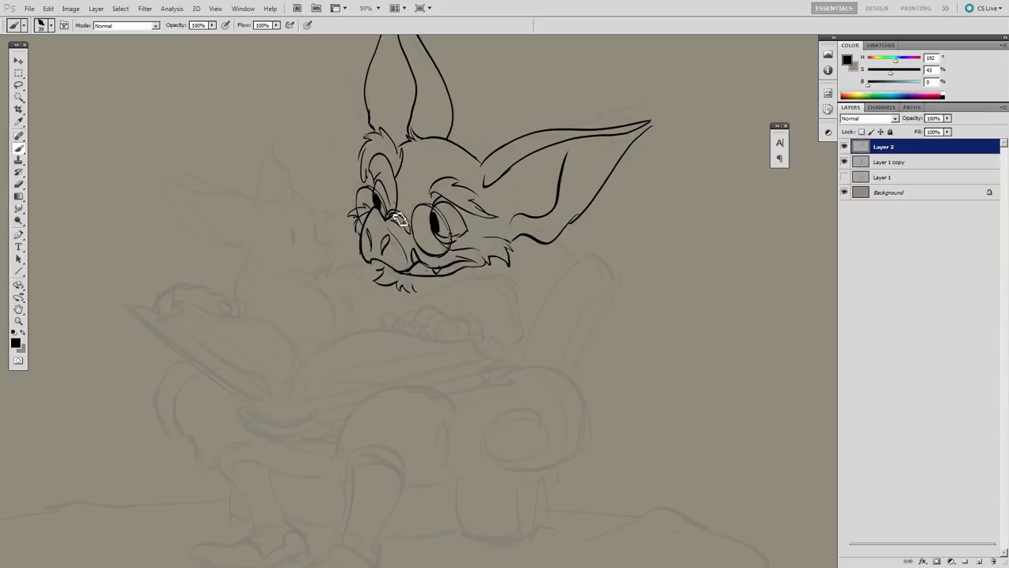
Step: Tidy the lines around the glasses' bridge and check the inked head against the sketch
{"action": "key", "text": "e"}
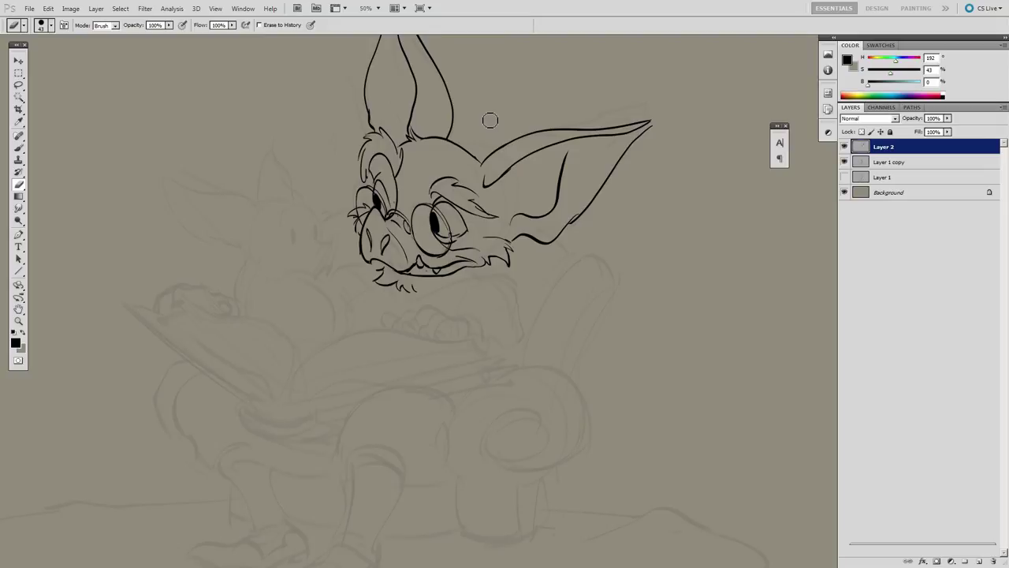
{"action": "left_click", "coordinate": [560, 327], "text": "alt"}
{"action": "mouse_move", "coordinate": [500, 304]}
{"action": "left_mouse_down"}
{"action": "mouse_move", "coordinate": [568, 327]}
{"action": "mouse_move", "coordinate": [522, 294]}
{"action": "mouse_move", "coordinate": [518, 229]}
{"action": "left_mouse_up"}
{"action": "left_click", "coordinate": [601, 300], "text": "ctrl"}
{"action": "key", "text": "b"}
{"action": "left_click", "coordinate": [844, 146]}
{"action": "left_click", "coordinate": [844, 147]}
Step: Lasso the sideways ear and transform it so that its tip tilts lower
{"action": "key", "text": "ctrl+minus"}
{"action": "key", "text": "l"}
{"action": "key", "text": "ctrl+t"}
{"action": "left_click_drag", "start_coordinate": [585, 246], "coordinate": [531, 246]}
{"action": "key", "text": "ctrl+h"}
{"action": "left_click_drag", "start_coordinate": [701, 173], "coordinate": [693, 224]}
{"action": "key", "text": "Return"}
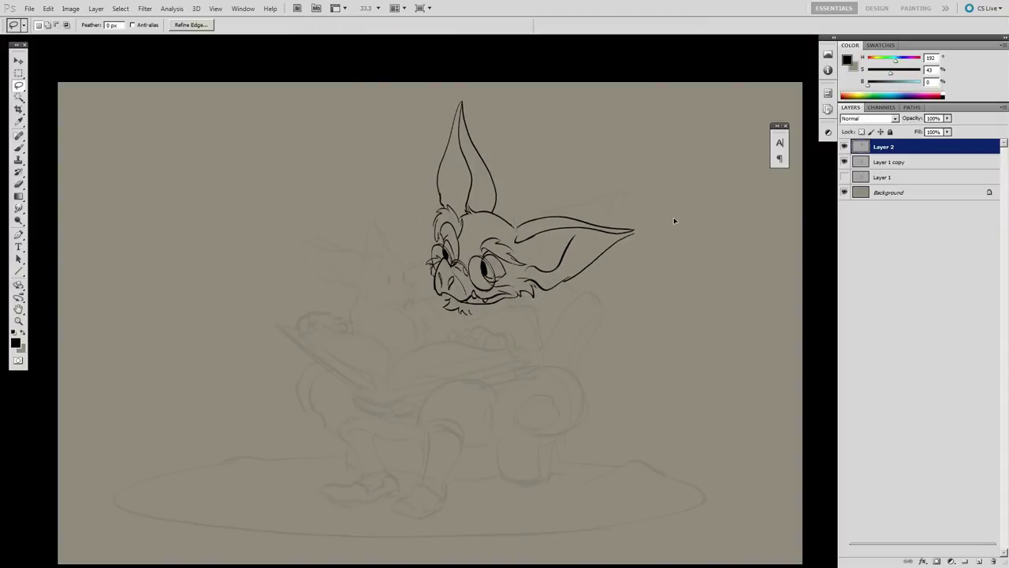
{"action": "key", "text": "ctrl+d"}
Step: Ink the join between the tilted ear's lower base and the cheek fur
{"action": "key", "text": "b"}
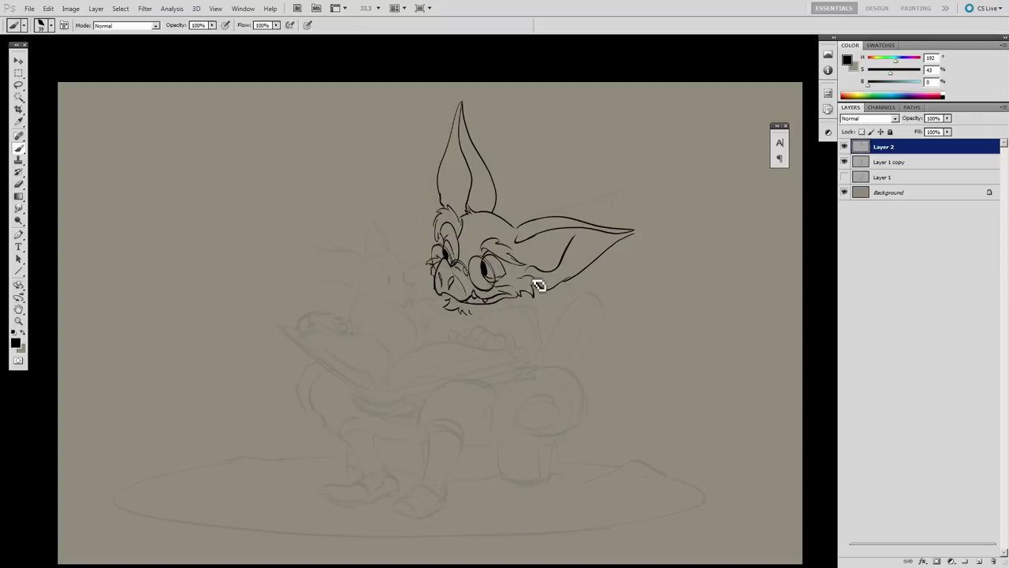
{"action": "left_click_drag", "start_coordinate": [535, 281], "coordinate": [546, 290]}
{"action": "left_click_drag", "start_coordinate": [534, 177], "coordinate": [539, 158]}
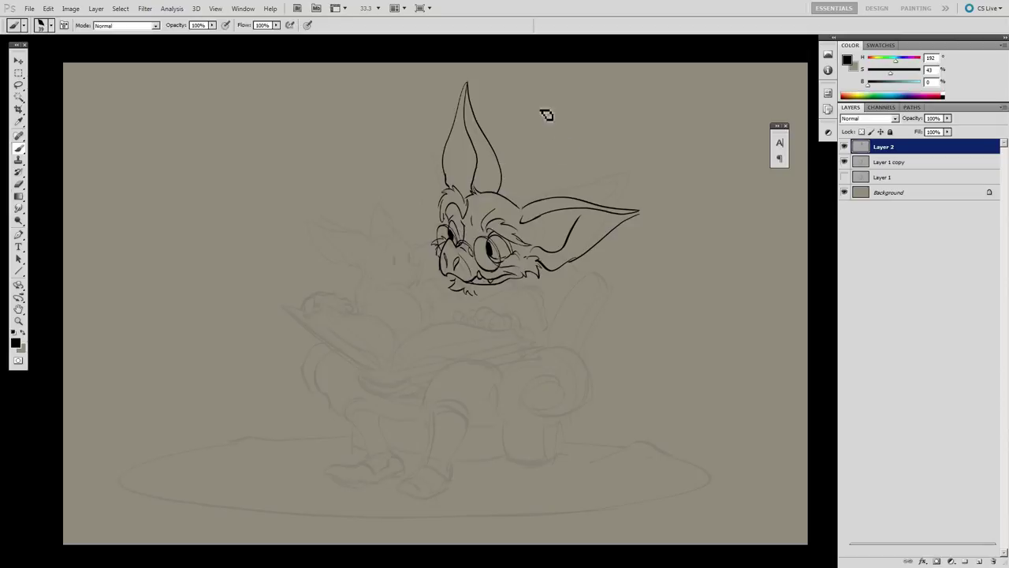
Step: Ink the chin beard, the collar line below the jaw and the first fingers of the hand resting on the book
{"action": "left_click_drag", "start_coordinate": [546, 115], "coordinate": [545, 110]}
{"action": "mouse_move", "coordinate": [488, 160]}
{"action": "left_mouse_down"}
{"action": "mouse_move", "coordinate": [463, 139]}
{"action": "mouse_move", "coordinate": [582, 145]}
{"action": "left_mouse_up"}
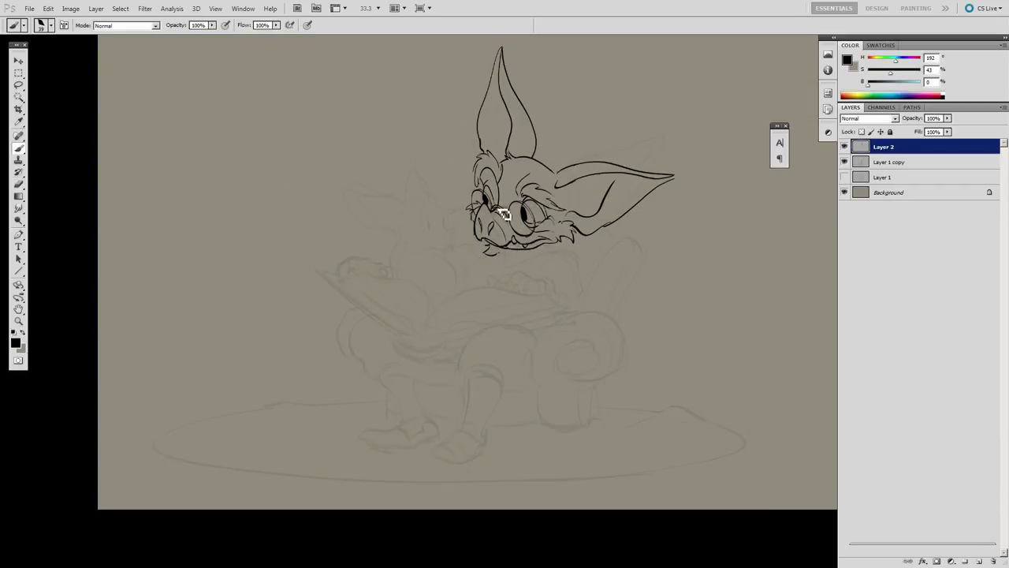
{"action": "left_click_drag", "start_coordinate": [507, 250], "coordinate": [499, 260]}
{"action": "mouse_move", "coordinate": [536, 227]}
{"action": "left_mouse_down"}
{"action": "mouse_move", "coordinate": [550, 219]}
{"action": "mouse_move", "coordinate": [573, 276]}
{"action": "left_mouse_up"}
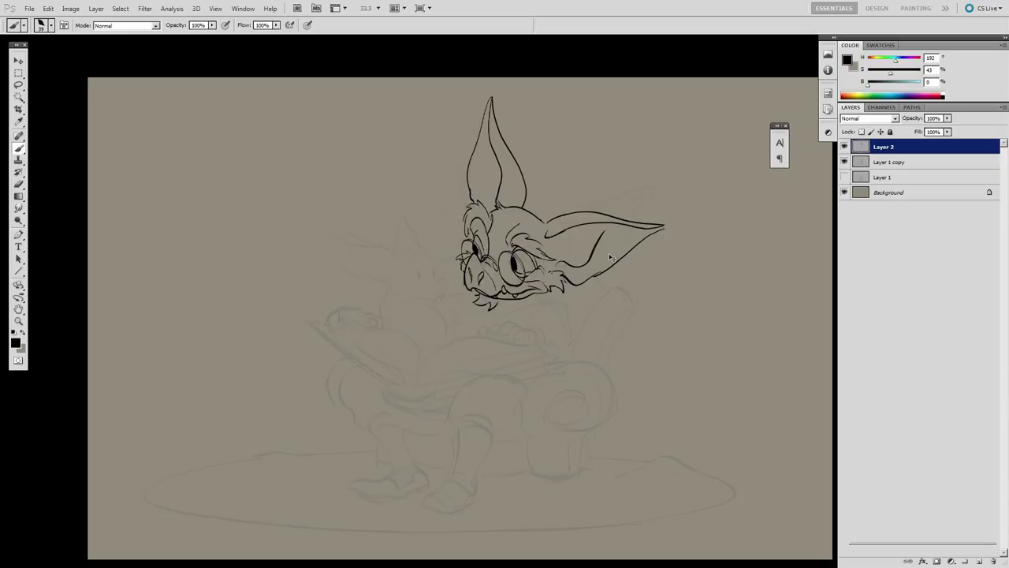
{"action": "mouse_move", "coordinate": [480, 307]}
{"action": "left_mouse_down"}
{"action": "mouse_move", "coordinate": [487, 318]}
{"action": "mouse_move", "coordinate": [502, 317]}
{"action": "mouse_move", "coordinate": [467, 353]}
{"action": "left_mouse_up"}
{"action": "key", "text": "e"}
{"action": "key", "text": "b"}
{"action": "scroll", "coordinate": [508, 315], "scroll_direction": "up", "scroll_amount": 2}
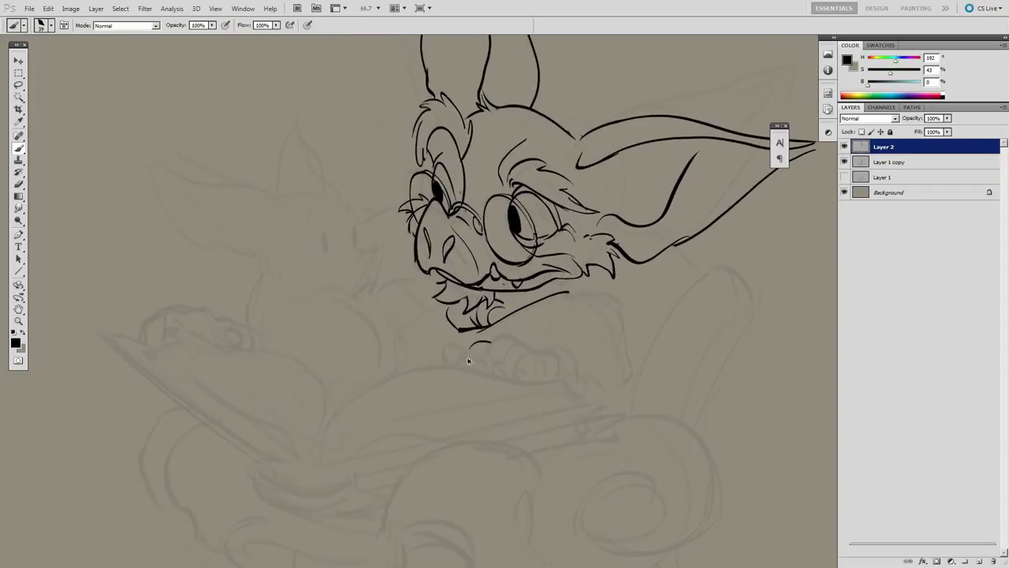
{"action": "mouse_move", "coordinate": [522, 344]}
{"action": "left_mouse_down"}
{"action": "mouse_move", "coordinate": [489, 357]}
{"action": "mouse_move", "coordinate": [490, 372]}
{"action": "mouse_move", "coordinate": [475, 369]}
{"action": "mouse_move", "coordinate": [503, 360]}
{"action": "left_mouse_up"}
{"action": "left_click_drag", "start_coordinate": [502, 360], "coordinate": [496, 363]}
Step: Save the drawing as a Photoshop file named Aug6_batgrandpa
{"action": "key", "text": "ctrl+shift+s"}
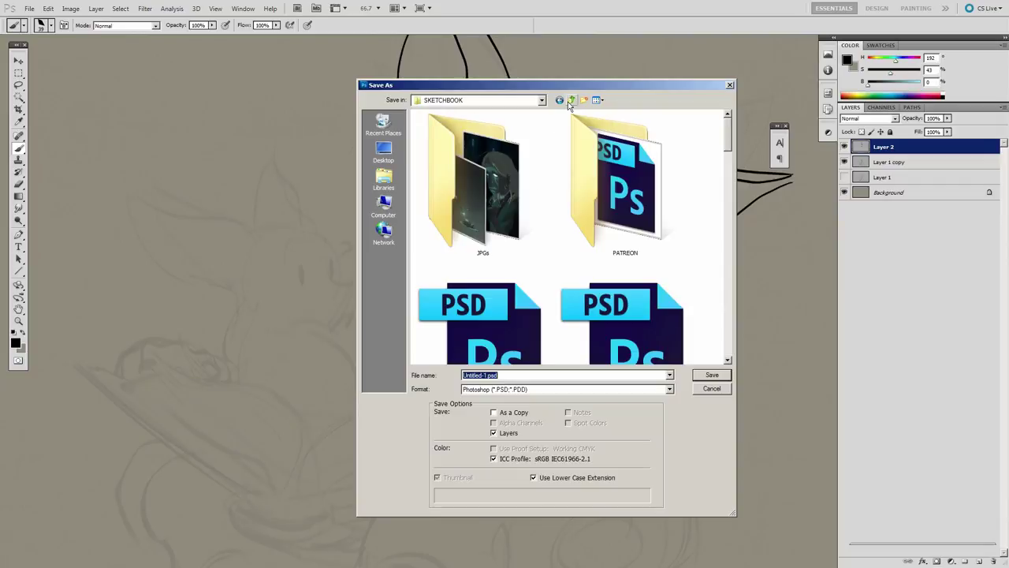
{"action": "type", "text": "Aug6_batgrandpa"}
{"action": "key", "text": "Return"}
{"action": "key", "text": "Return"}
Step: Ink the remaining fingers, knuckles and thick outline of the hand below the collar
{"action": "left_click", "coordinate": [590, 218], "text": "ctrl+alt"}
{"action": "left_click", "coordinate": [556, 269], "text": "ctrl"}
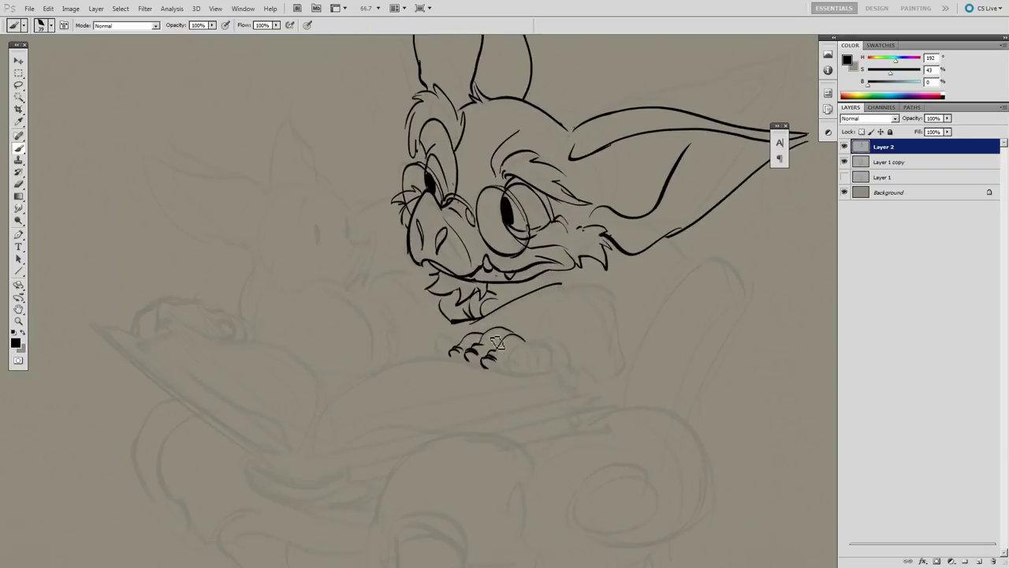
{"action": "left_click_drag", "start_coordinate": [534, 351], "coordinate": [509, 370]}
{"action": "left_click_drag", "start_coordinate": [522, 352], "coordinate": [543, 365]}
{"action": "left_click_drag", "start_coordinate": [460, 338], "coordinate": [448, 354]}
{"action": "left_click", "coordinate": [583, 307], "text": "alt"}
{"action": "left_click_drag", "start_coordinate": [584, 307], "coordinate": [614, 291]}
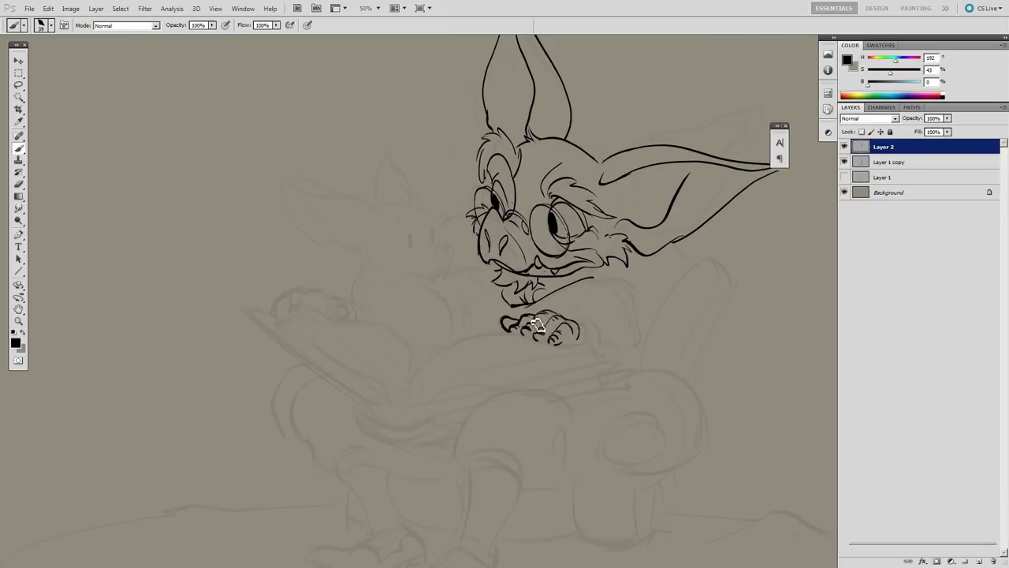
{"action": "left_click_drag", "start_coordinate": [572, 320], "coordinate": [579, 340]}
{"action": "key", "text": "e"}
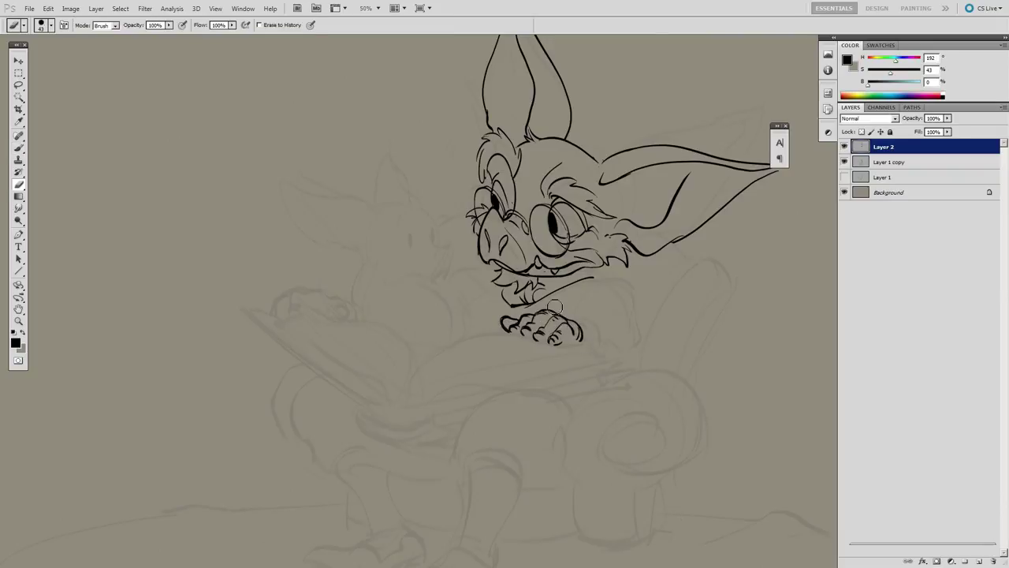
{"action": "key", "text": "b"}
Step: Redraw the skull outline between the upright ear and the base of the sideways ear
{"action": "mouse_move", "coordinate": [593, 265]}
{"action": "left_mouse_down"}
{"action": "mouse_move", "coordinate": [616, 249]}
{"action": "mouse_move", "coordinate": [637, 289]}
{"action": "left_mouse_up"}
{"action": "left_click_drag", "start_coordinate": [685, 237], "coordinate": [663, 237]}
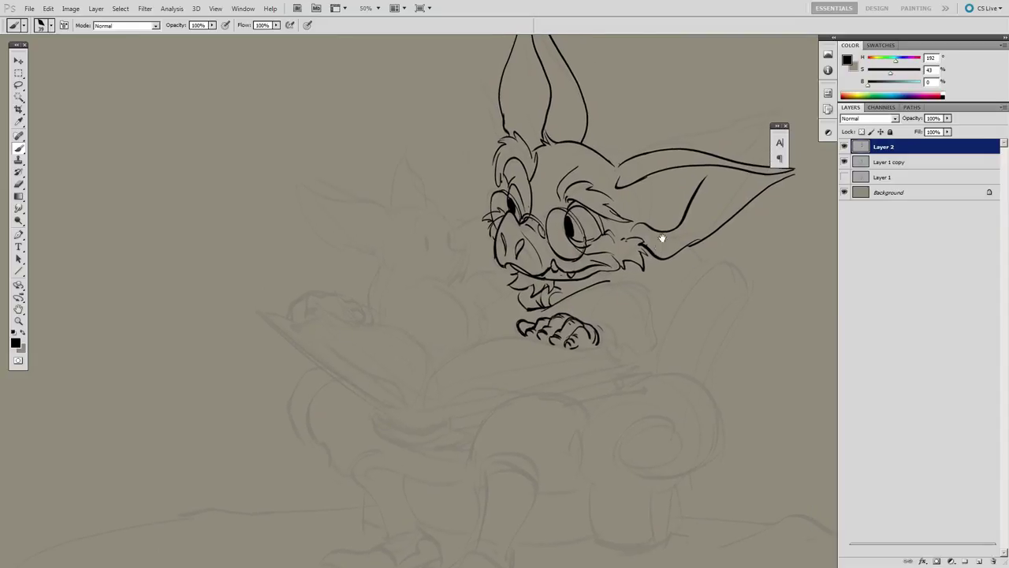
{"action": "left_click_drag", "start_coordinate": [624, 173], "coordinate": [560, 161]}
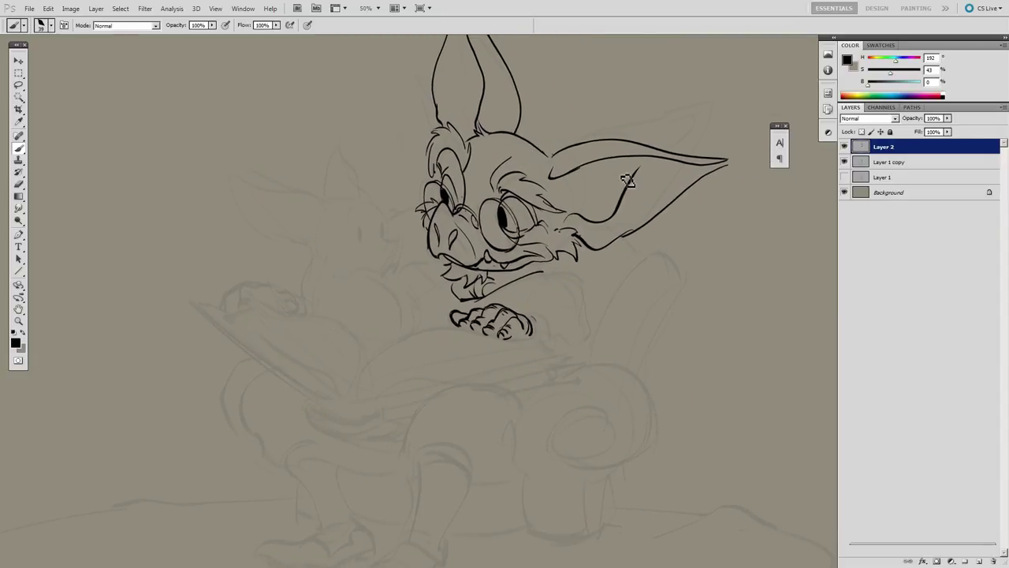
{"action": "left_click_drag", "start_coordinate": [628, 180], "coordinate": [610, 223]}
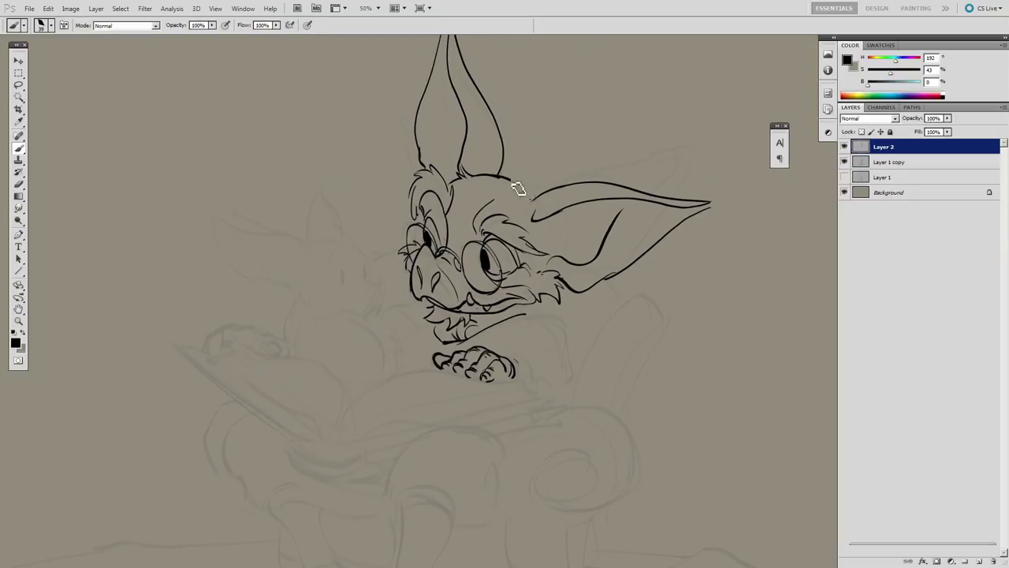
{"action": "key", "text": "e"}
{"action": "key", "text": "ctrl+minus"}
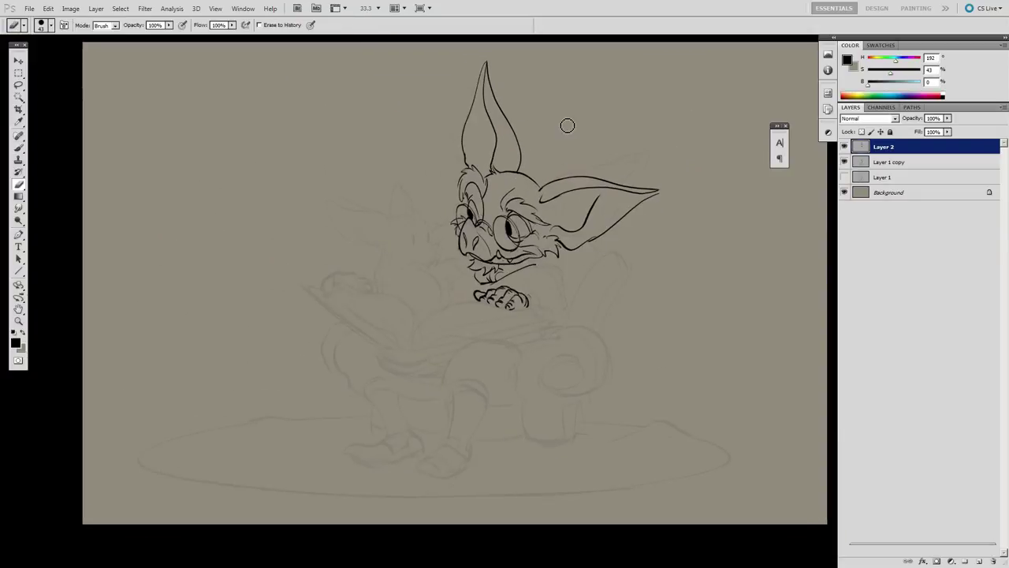
{"action": "key", "text": "ctrl+plus"}
{"action": "key", "text": "b"}
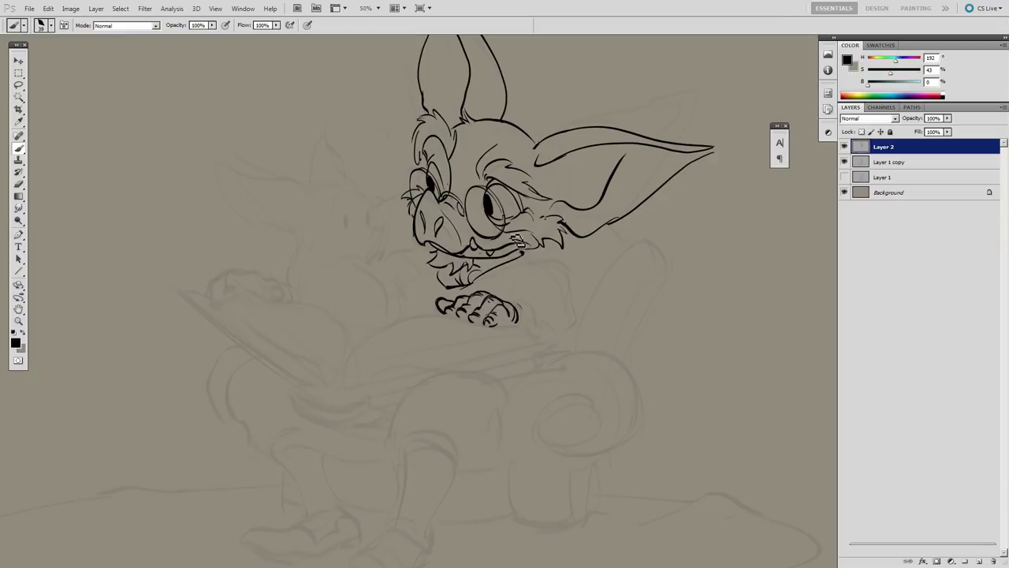
Step: Compare the inked lines with the original sketch and its faded copy by toggling the visibility of the layers
{"action": "left_click", "coordinate": [845, 146]}
{"action": "left_click", "coordinate": [844, 162]}
{"action": "left_click", "coordinate": [844, 177]}
{"action": "left_click", "coordinate": [845, 177]}
{"action": "left_click", "coordinate": [844, 147]}
{"action": "left_click", "coordinate": [845, 147]}
{"action": "left_click", "coordinate": [845, 147]}
{"action": "left_click", "coordinate": [844, 177]}
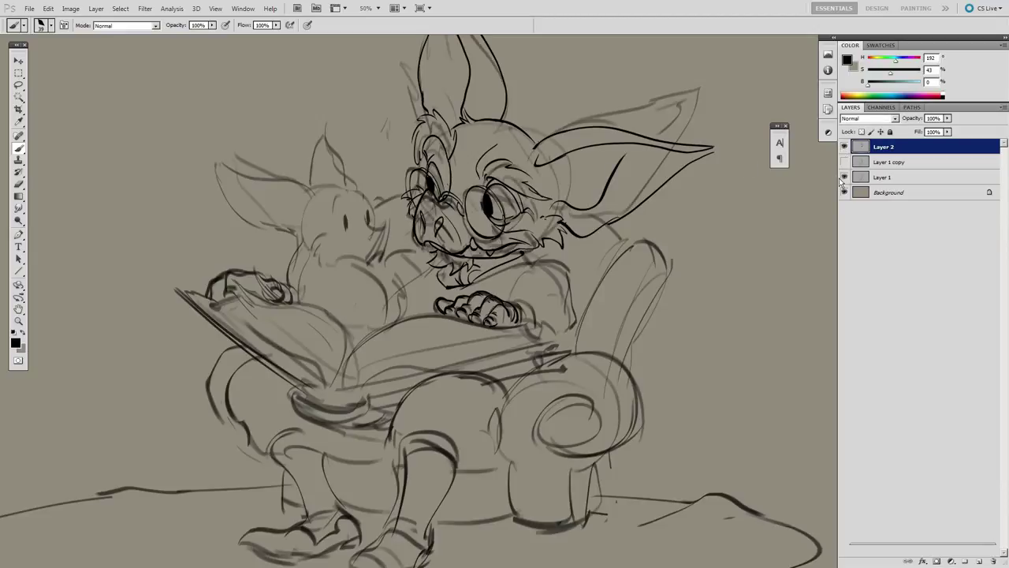
{"action": "left_click", "coordinate": [845, 177]}
{"action": "left_click", "coordinate": [845, 161]}
Step: Lasso the inked head, shift it slightly upward and deselect it
{"action": "key", "text": "ctrl+minus"}
{"action": "key", "text": "l"}
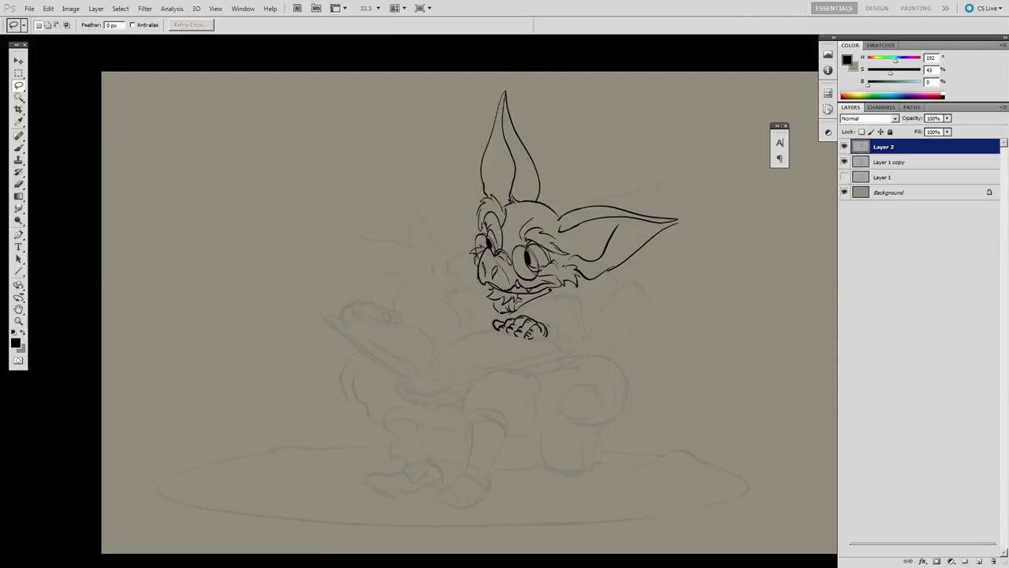
{"action": "left_click_drag", "start_coordinate": [513, 313], "coordinate": [504, 311]}
{"action": "left_click_drag", "start_coordinate": [575, 277], "coordinate": [576, 276]}
{"action": "key", "text": "ctrl+d"}
Step: Ink the coat lapel, the pointed beard tuft and the collar around the neck, checking them against the sketch layer
{"action": "key", "text": "b"}
{"action": "mouse_move", "coordinate": [518, 306]}
{"action": "left_mouse_down"}
{"action": "mouse_move", "coordinate": [522, 317]}
{"action": "mouse_move", "coordinate": [556, 290]}
{"action": "left_mouse_up"}
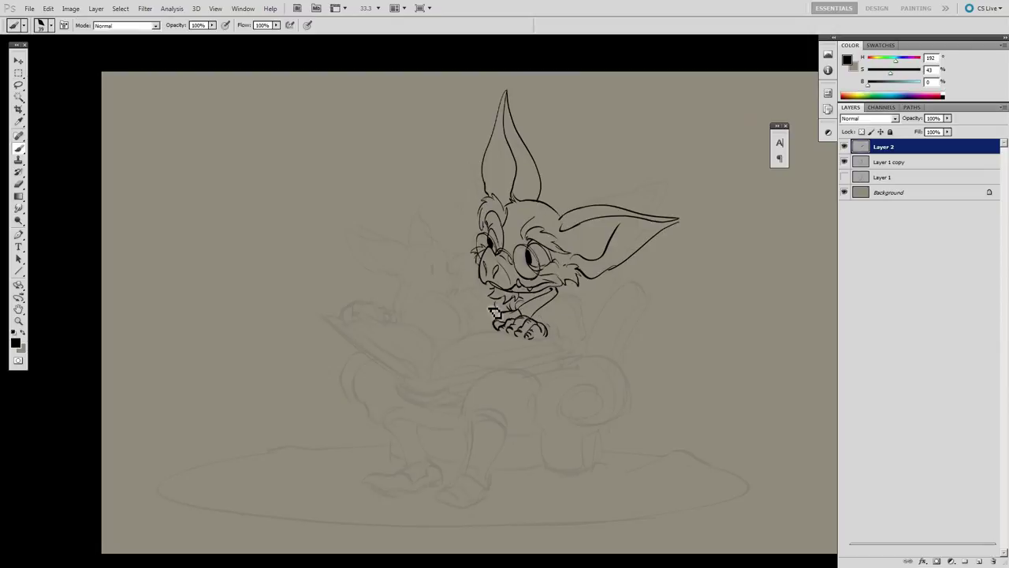
{"action": "left_click_drag", "start_coordinate": [476, 298], "coordinate": [498, 291]}
{"action": "left_click_drag", "start_coordinate": [495, 303], "coordinate": [500, 318]}
{"action": "left_click_drag", "start_coordinate": [500, 318], "coordinate": [520, 316]}
{"action": "left_click", "coordinate": [843, 162]}
{"action": "left_click", "coordinate": [843, 161]}
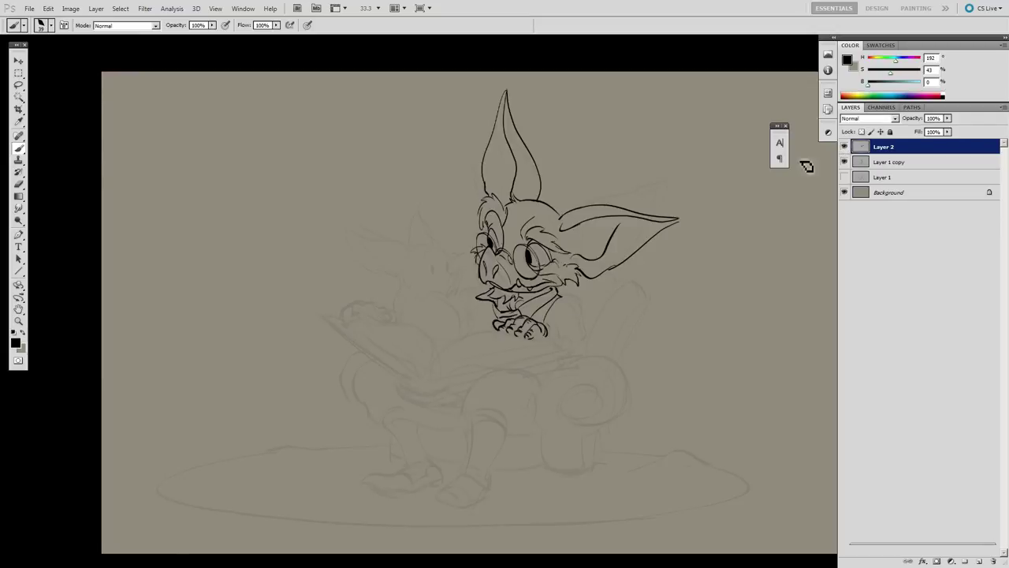
Step: Ink the rounded coat shoulder and the sleeve with its folds and cuff behind the hand
{"action": "mouse_move", "coordinate": [584, 306]}
{"action": "left_mouse_down"}
{"action": "mouse_move", "coordinate": [589, 338]}
{"action": "mouse_move", "coordinate": [554, 320]}
{"action": "mouse_move", "coordinate": [549, 332]}
{"action": "left_mouse_up"}
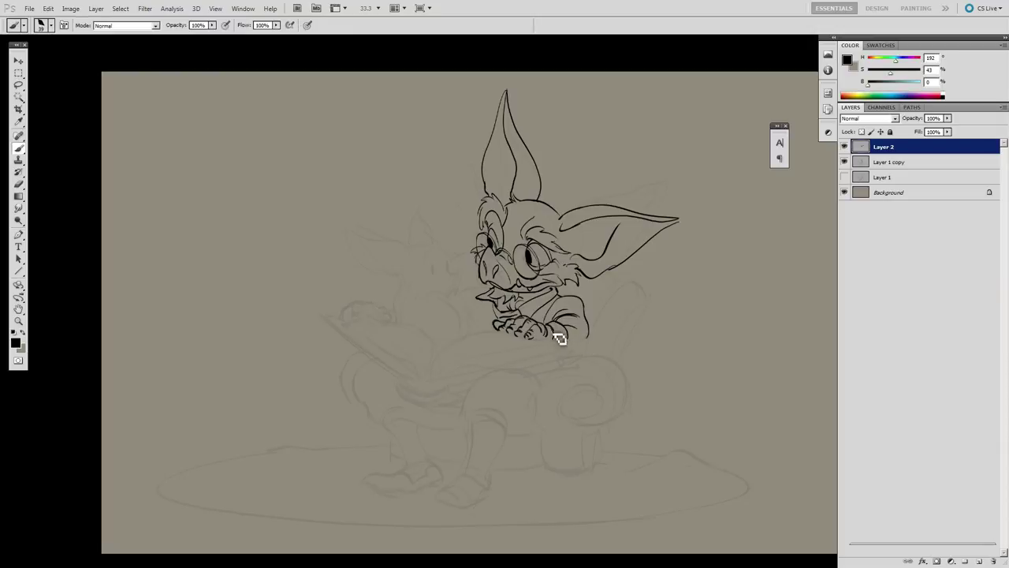
{"action": "left_click_drag", "start_coordinate": [567, 336], "coordinate": [584, 360]}
{"action": "left_click_drag", "start_coordinate": [621, 298], "coordinate": [669, 275]}
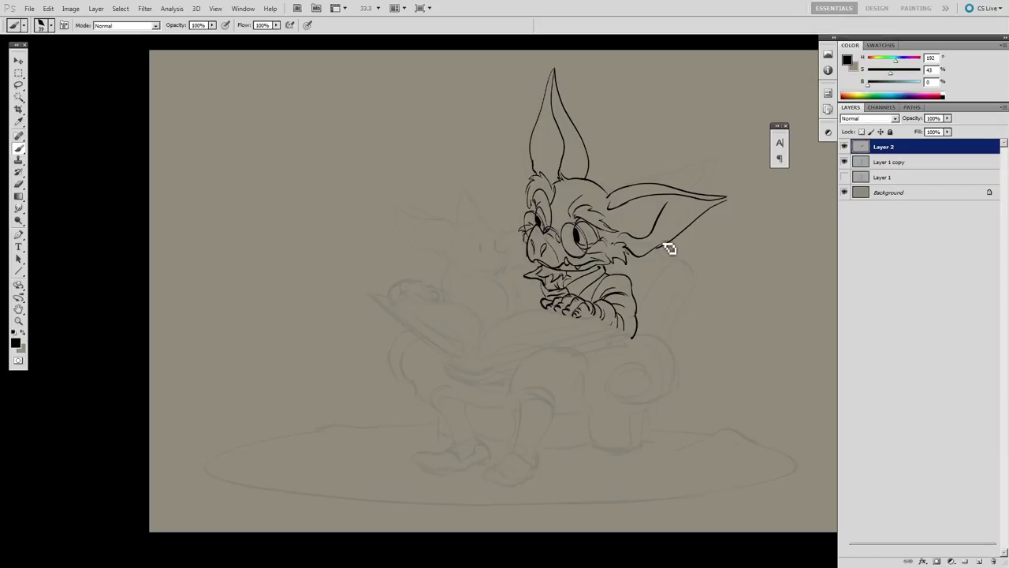
Step: Ink the curved top page of the open book beneath the hand, redoing the unsatisfactory stroke
{"action": "mouse_move", "coordinate": [591, 317]}
{"action": "left_mouse_down"}
{"action": "mouse_move", "coordinate": [474, 355]}
{"action": "mouse_move", "coordinate": [545, 307]}
{"action": "mouse_move", "coordinate": [511, 293]}
{"action": "left_mouse_up"}
{"action": "key", "text": "ctrl+z"}
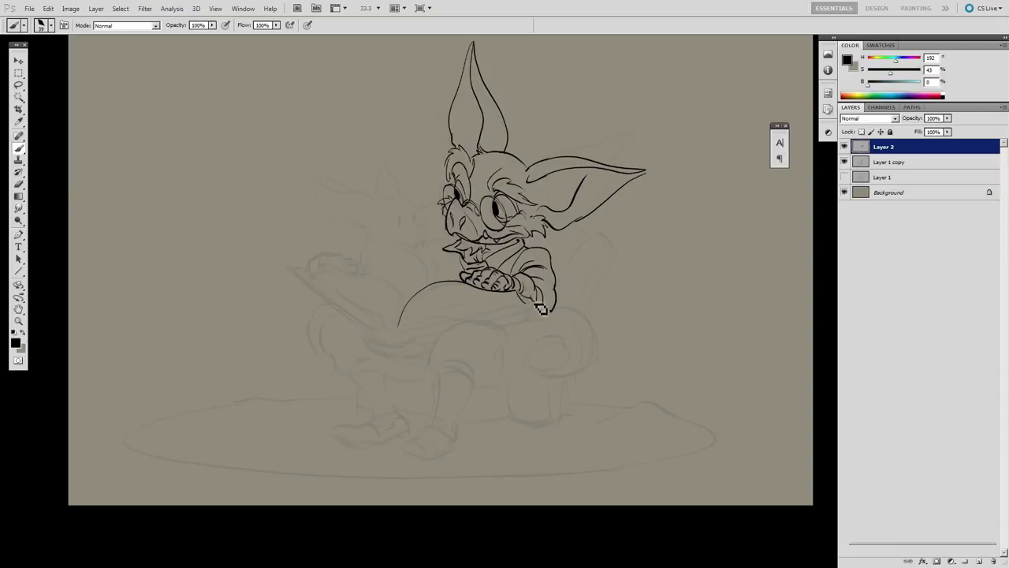
{"action": "mouse_move", "coordinate": [431, 323]}
{"action": "left_mouse_down"}
{"action": "mouse_move", "coordinate": [416, 342]}
{"action": "mouse_move", "coordinate": [608, 286]}
{"action": "mouse_move", "coordinate": [712, 284]}
{"action": "left_mouse_up"}
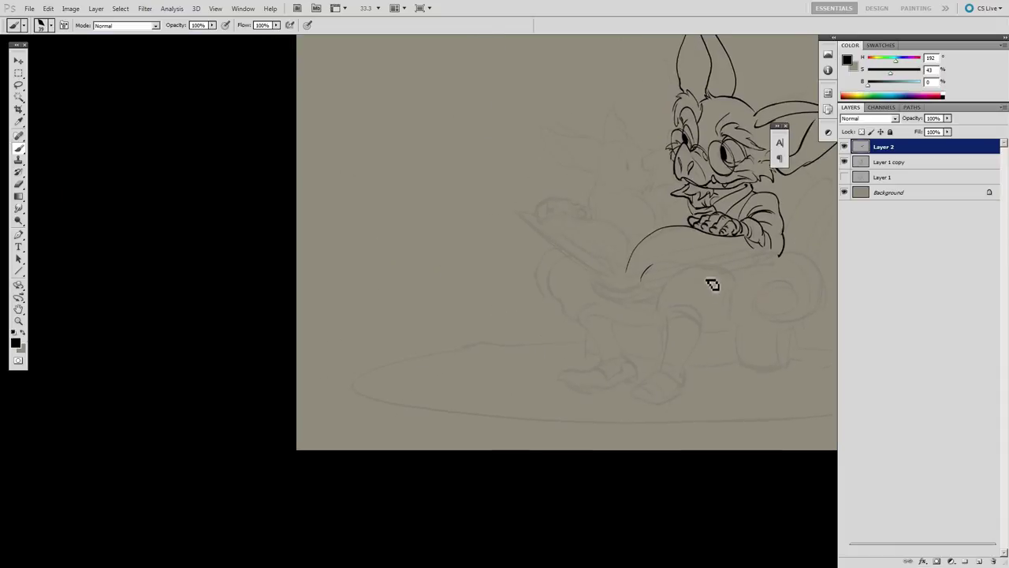
{"action": "mouse_move", "coordinate": [651, 275]}
{"action": "left_mouse_down"}
{"action": "mouse_move", "coordinate": [742, 256]}
{"action": "mouse_move", "coordinate": [697, 267]}
{"action": "mouse_move", "coordinate": [730, 255]}
{"action": "mouse_move", "coordinate": [703, 263]}
{"action": "left_mouse_up"}
{"action": "key", "text": "e"}
{"action": "key", "text": "b"}
Step: Ink the corner and lower cover edge of the book half under the character's hand
{"action": "mouse_move", "coordinate": [773, 250]}
{"action": "left_mouse_down"}
{"action": "mouse_move", "coordinate": [653, 284]}
{"action": "mouse_move", "coordinate": [770, 256]}
{"action": "left_mouse_up"}
{"action": "mouse_move", "coordinate": [759, 255]}
{"action": "left_mouse_down"}
{"action": "mouse_move", "coordinate": [580, 289]}
{"action": "mouse_move", "coordinate": [634, 273]}
{"action": "left_mouse_up"}
{"action": "mouse_move", "coordinate": [564, 266]}
{"action": "left_mouse_down"}
{"action": "mouse_move", "coordinate": [615, 248]}
{"action": "mouse_move", "coordinate": [665, 252]}
{"action": "mouse_move", "coordinate": [687, 270]}
{"action": "mouse_move", "coordinate": [688, 284]}
{"action": "mouse_move", "coordinate": [572, 313]}
{"action": "mouse_move", "coordinate": [621, 294]}
{"action": "left_mouse_up"}
{"action": "key", "text": "e"}
{"action": "key", "text": "b"}
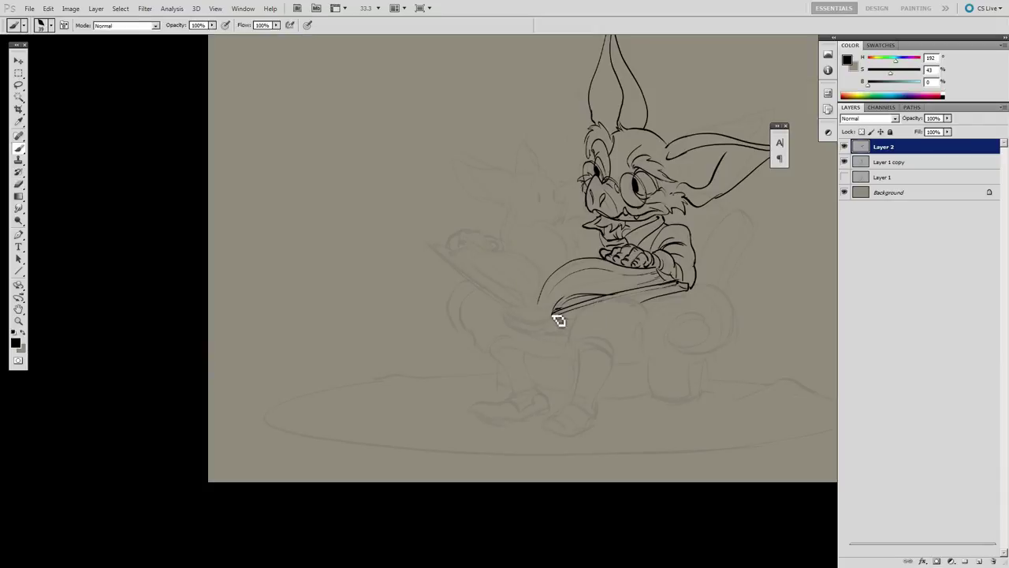
Step: Ink the rounded spine of the open book, undoing and redrawing its first strokes
{"action": "left_click_drag", "start_coordinate": [515, 323], "coordinate": [557, 318]}
{"action": "key", "text": "ctrl+z"}
{"action": "key", "text": "ctrl+z"}
{"action": "mouse_move", "coordinate": [506, 321]}
{"action": "left_mouse_down"}
{"action": "mouse_move", "coordinate": [568, 338]}
{"action": "mouse_move", "coordinate": [567, 322]}
{"action": "left_mouse_up"}
{"action": "left_click_drag", "start_coordinate": [674, 293], "coordinate": [669, 298]}
{"action": "left_click_drag", "start_coordinate": [615, 331], "coordinate": [550, 322]}
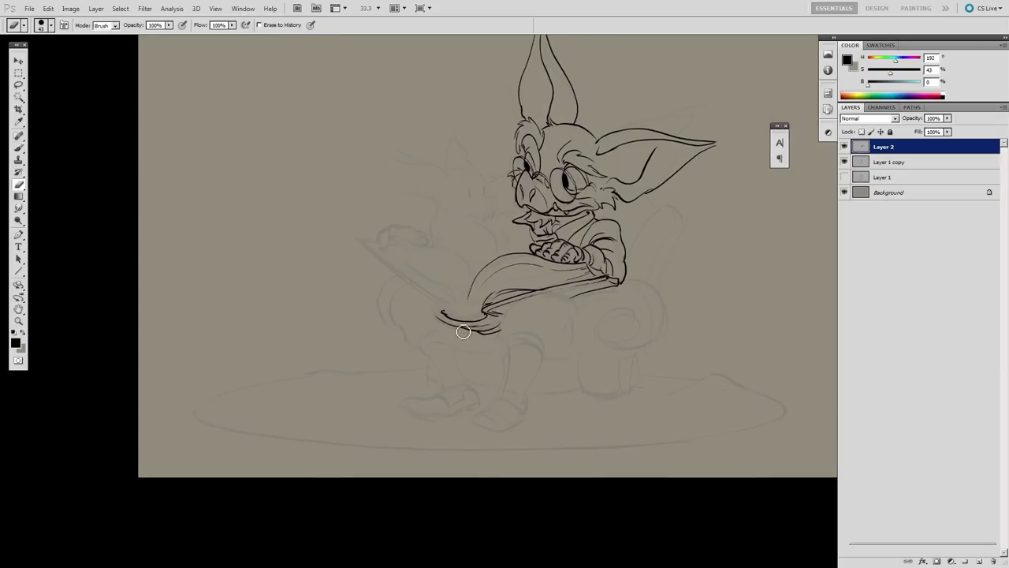
Step: Ink the slanted cover edge and curved page of the book's opposite half
{"action": "left_click_drag", "start_coordinate": [360, 248], "coordinate": [438, 312]}
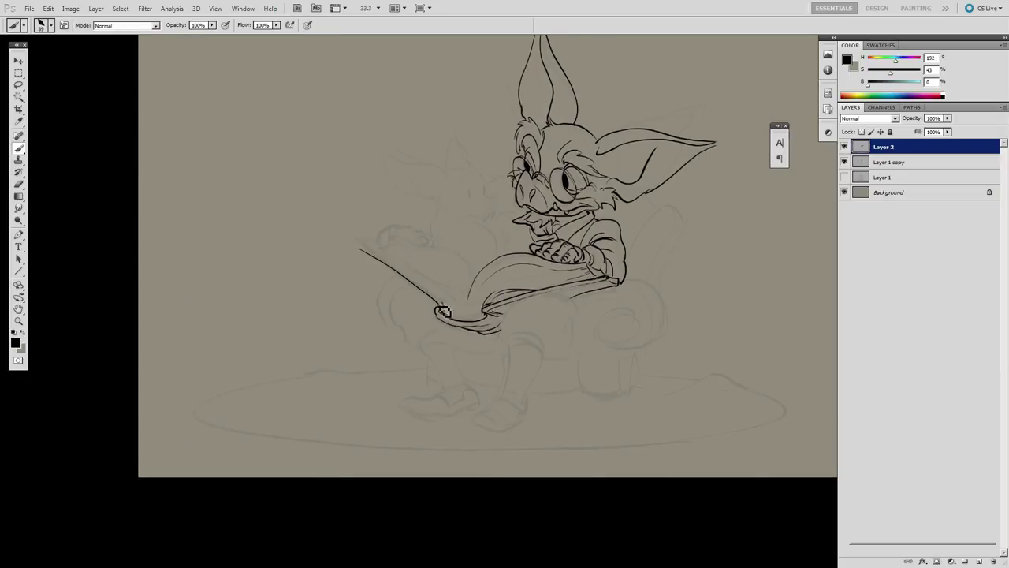
{"action": "left_click_drag", "start_coordinate": [379, 255], "coordinate": [442, 306]}
{"action": "left_click_drag", "start_coordinate": [399, 241], "coordinate": [469, 297]}
Step: Flip the canvas horizontally and centre the mirrored drawing
{"action": "key", "text": "ctrl+shift+h"}
{"action": "left_click_drag", "start_coordinate": [572, 148], "coordinate": [550, 213]}
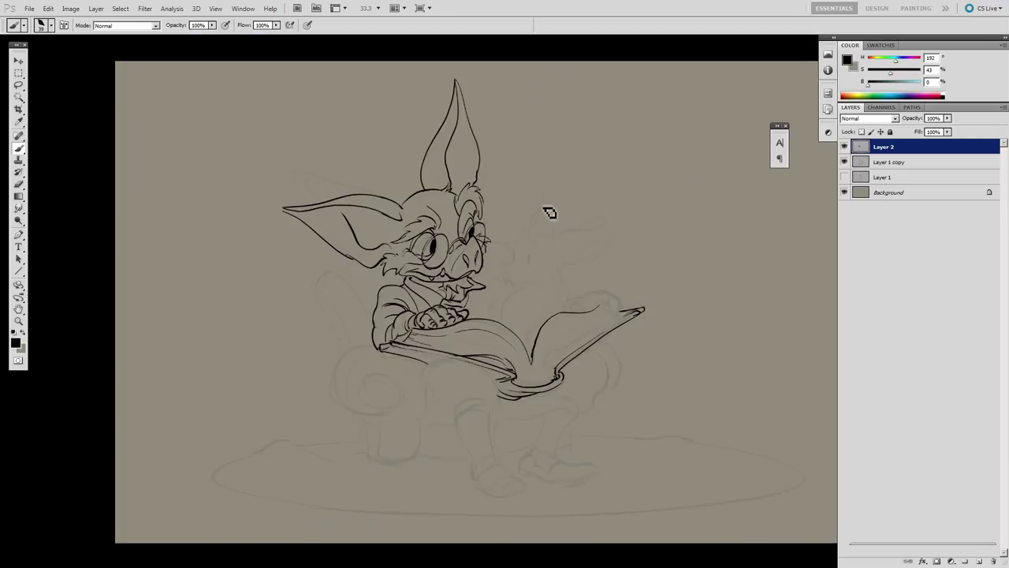
{"action": "left_click_drag", "start_coordinate": [634, 393], "coordinate": [647, 394]}
Step: Erase and retouch the ink lines around the cheek fur and jaw of the mirrored head
{"action": "key", "text": "l"}
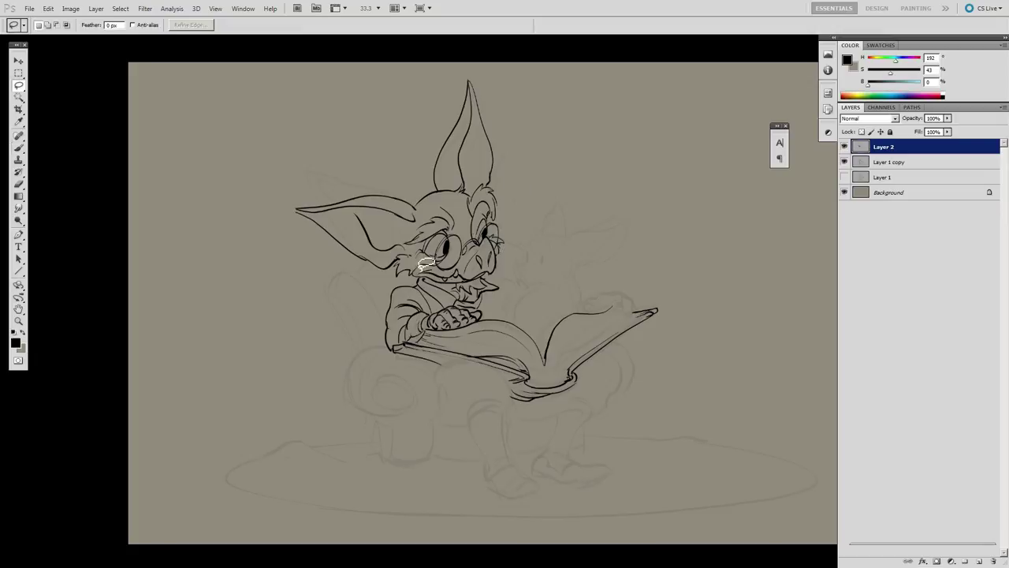
{"action": "key", "text": "e"}
{"action": "mouse_move", "coordinate": [410, 261]}
{"action": "left_mouse_down"}
{"action": "mouse_move", "coordinate": [451, 269]}
{"action": "mouse_move", "coordinate": [434, 289]}
{"action": "mouse_move", "coordinate": [450, 288]}
{"action": "mouse_move", "coordinate": [439, 280]}
{"action": "mouse_move", "coordinate": [444, 293]}
{"action": "left_mouse_up"}
{"action": "key", "text": "b"}
{"action": "key", "text": "e"}
{"action": "key", "text": "b"}
{"action": "key", "text": "e"}
{"action": "key", "text": "b"}
{"action": "key", "text": "e"}
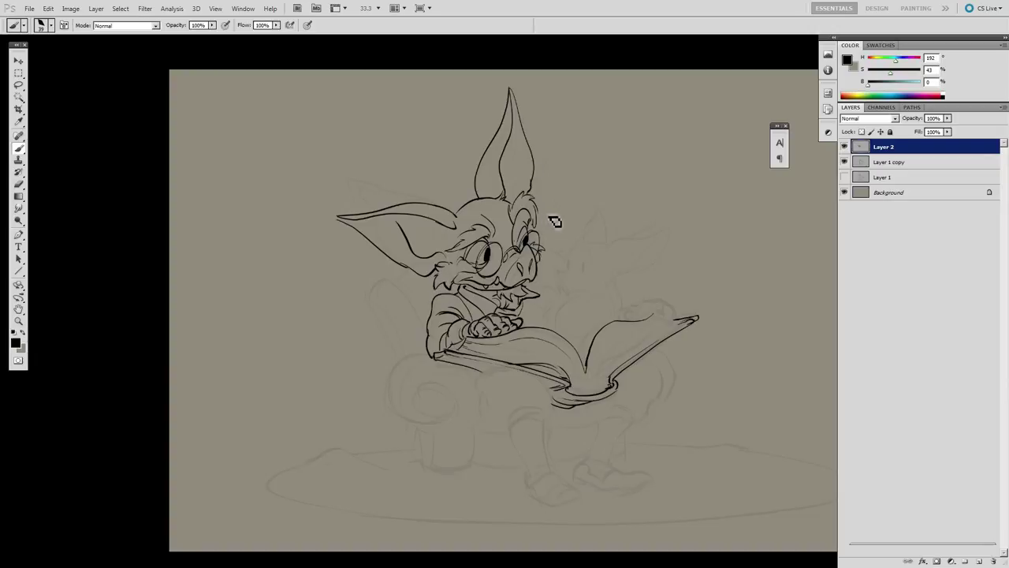
Step: Lasso the top of the skull, adjust its outline and retouch the line between the ears
{"action": "key", "text": "l"}
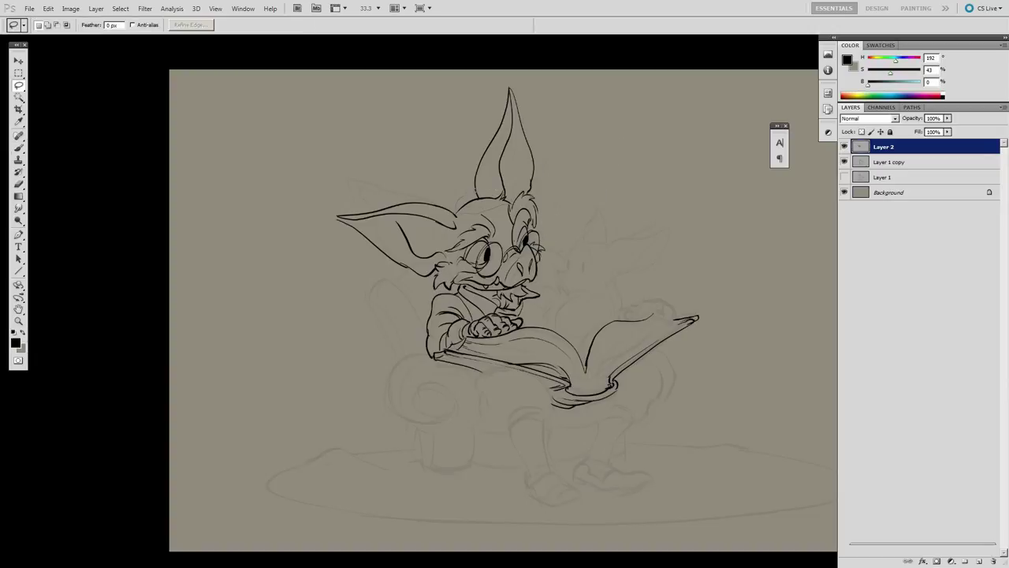
{"action": "mouse_move", "coordinate": [505, 190]}
{"action": "left_mouse_down"}
{"action": "mouse_move", "coordinate": [510, 200]}
{"action": "mouse_move", "coordinate": [525, 191]}
{"action": "mouse_move", "coordinate": [511, 199]}
{"action": "left_mouse_up"}
{"action": "key", "text": "b"}
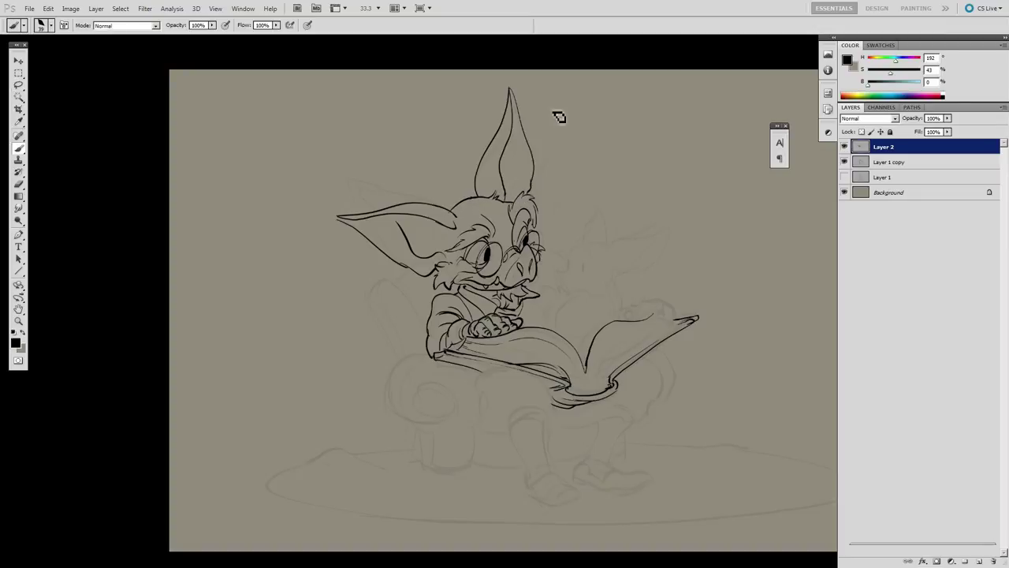
{"action": "left_click_drag", "start_coordinate": [558, 116], "coordinate": [553, 90]}
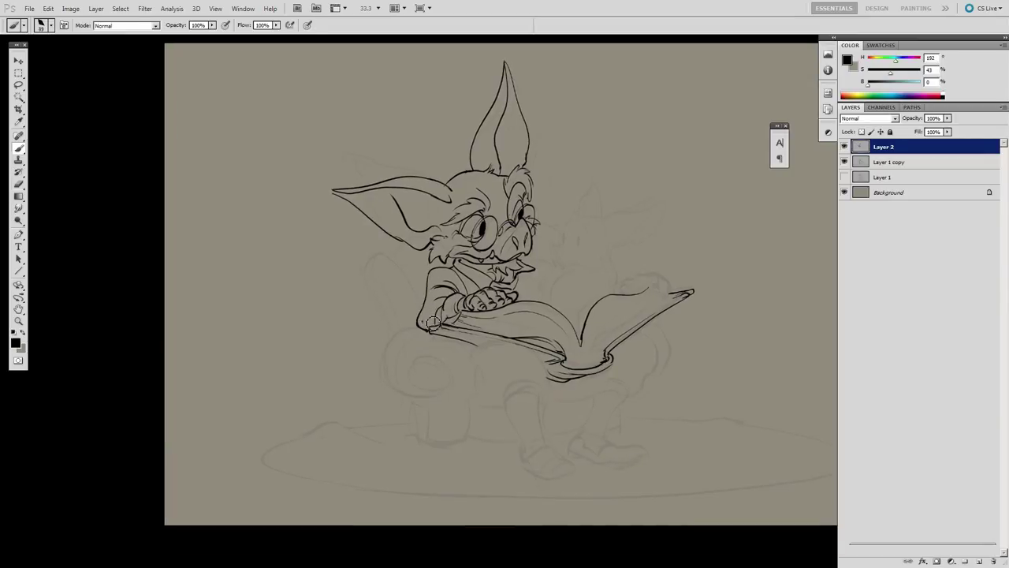
{"action": "left_click_drag", "start_coordinate": [626, 308], "coordinate": [582, 292]}
Step: Lasso the hand onto its own layer, clean up its overlapping lines and merge it back into the inking layer
{"action": "key", "text": "l"}
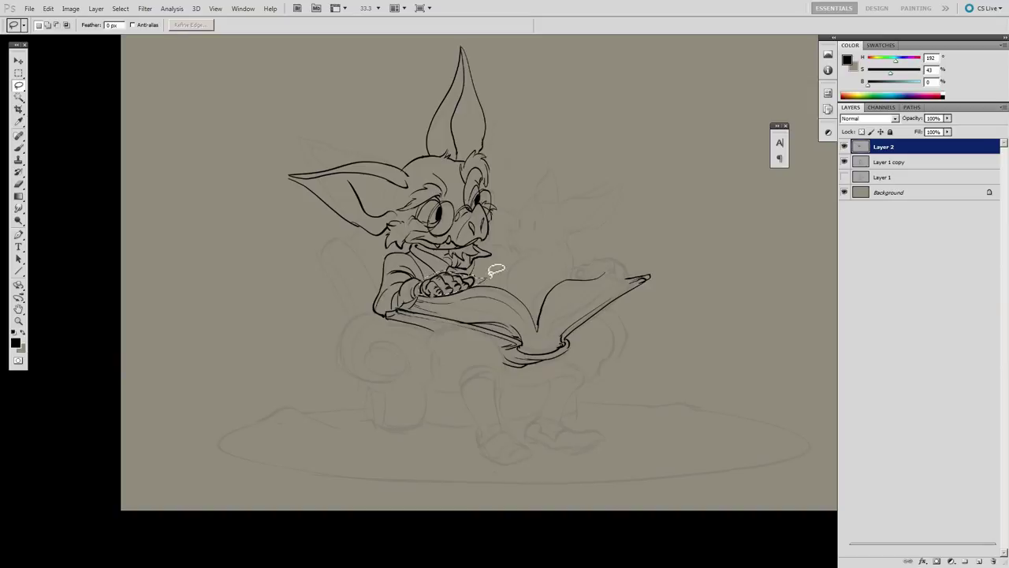
{"action": "key", "text": "ctrl+j"}
{"action": "key", "text": "ctrl+alt+z"}
{"action": "left_click", "coordinate": [844, 147]}
{"action": "left_click", "coordinate": [844, 146]}
{"action": "key", "text": "ctrl+j"}
{"action": "key", "text": "b"}
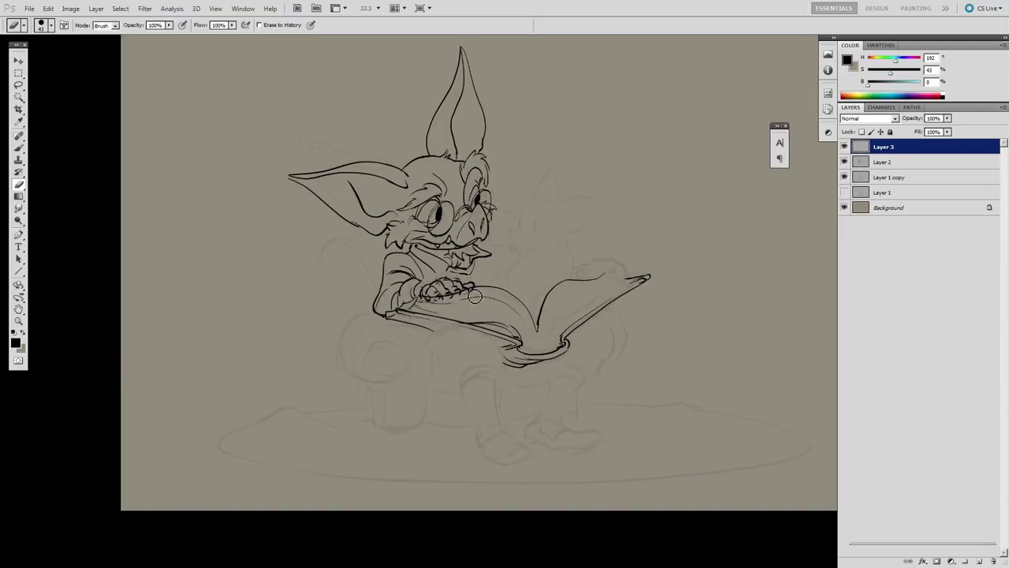
{"action": "key", "text": "b"}
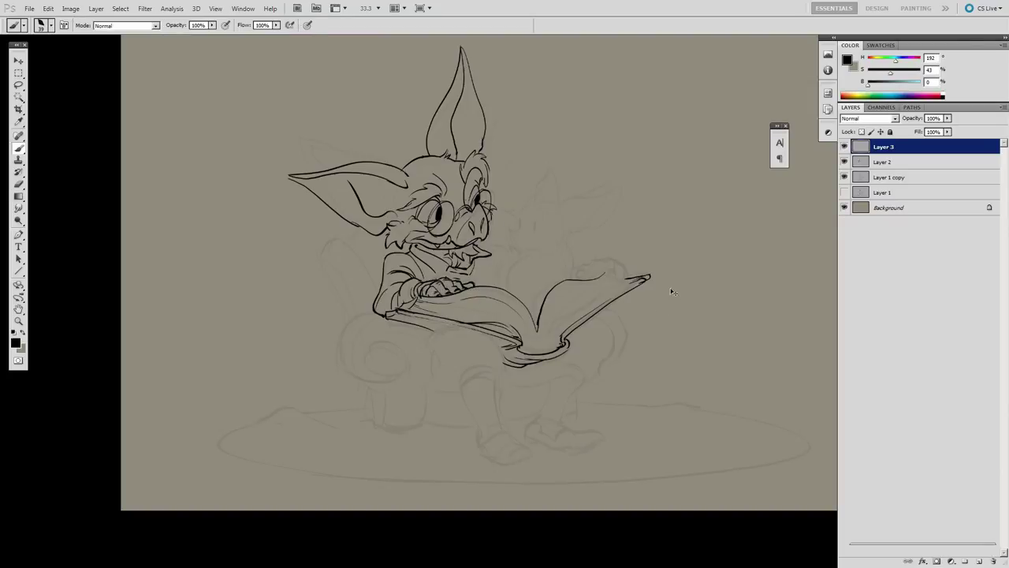
{"action": "key", "text": "ctrl+e"}
Step: Retouch the coat shoulder and ink the folds of the sleeve and cuff next to the hand
{"action": "key", "text": "e"}
{"action": "key", "text": "b"}
{"action": "left_click_drag", "start_coordinate": [392, 255], "coordinate": [378, 285]}
{"action": "left_click_drag", "start_coordinate": [419, 243], "coordinate": [415, 236]}
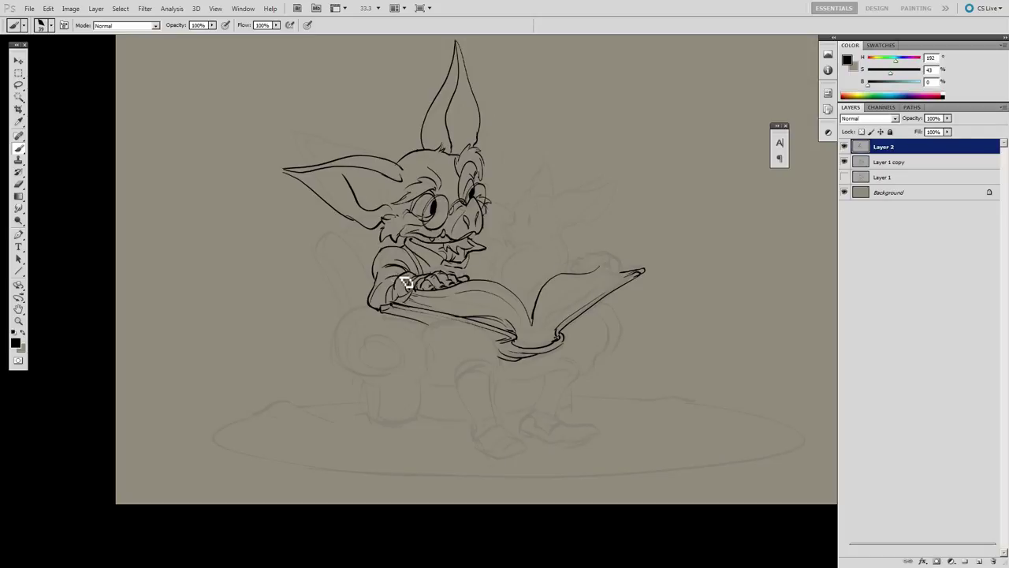
{"action": "left_click_drag", "start_coordinate": [386, 279], "coordinate": [387, 310]}
{"action": "mouse_move", "coordinate": [399, 271]}
{"action": "left_mouse_down"}
{"action": "mouse_move", "coordinate": [386, 294]}
{"action": "mouse_move", "coordinate": [450, 243]}
{"action": "mouse_move", "coordinate": [411, 285]}
{"action": "mouse_move", "coordinate": [412, 299]}
{"action": "mouse_move", "coordinate": [475, 191]}
{"action": "mouse_move", "coordinate": [378, 275]}
{"action": "left_mouse_up"}
{"action": "left_click_drag", "start_coordinate": [613, 391], "coordinate": [577, 409]}
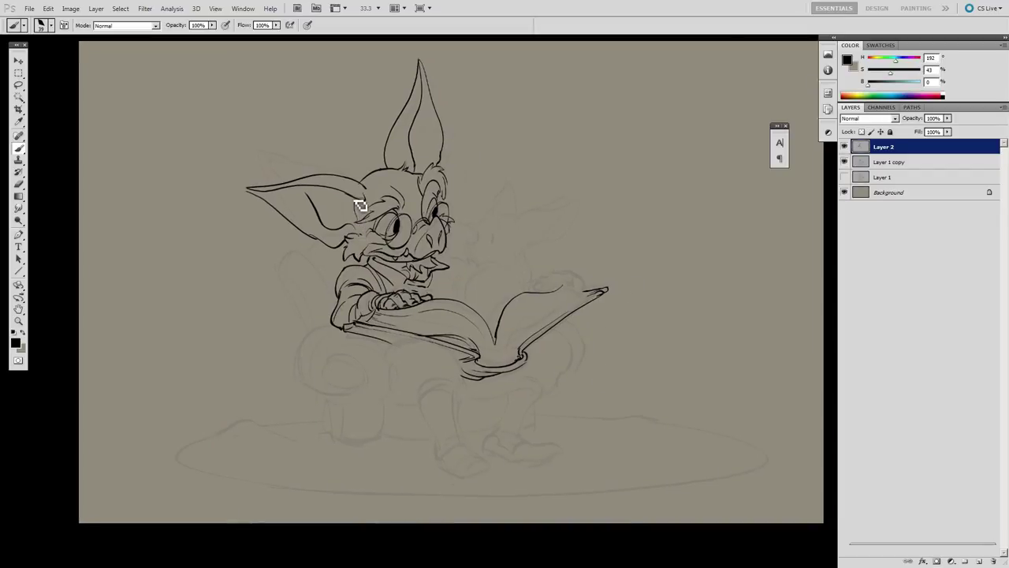
{"action": "left_click_drag", "start_coordinate": [591, 237], "coordinate": [605, 231]}
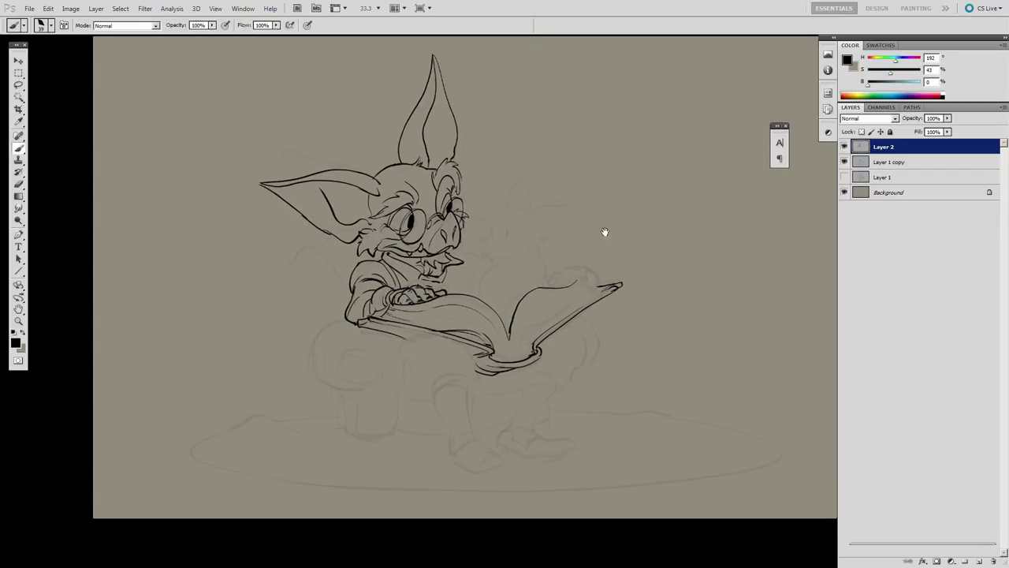
Step: Ink the rounded side of the armchair's backrest behind the bat grandpa's shoulder
{"action": "mouse_move", "coordinate": [470, 46]}
{"action": "left_mouse_down"}
{"action": "mouse_move", "coordinate": [464, 54]}
{"action": "mouse_move", "coordinate": [495, 45]}
{"action": "left_mouse_up"}
{"action": "mouse_move", "coordinate": [351, 235]}
{"action": "left_mouse_down"}
{"action": "mouse_move", "coordinate": [339, 244]}
{"action": "mouse_move", "coordinate": [383, 310]}
{"action": "left_mouse_up"}
{"action": "mouse_move", "coordinate": [338, 251]}
{"action": "left_mouse_down"}
{"action": "mouse_move", "coordinate": [321, 269]}
{"action": "mouse_move", "coordinate": [344, 332]}
{"action": "left_mouse_up"}
{"action": "left_click_drag", "start_coordinate": [357, 249], "coordinate": [364, 267]}
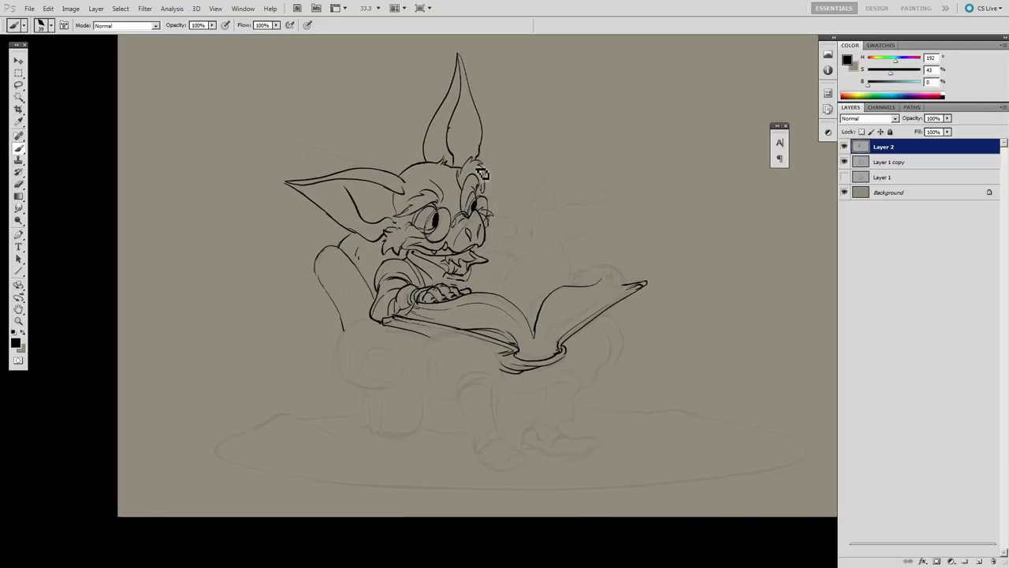
Step: Try inking the small creature's snout, eyes and open mouth beside the grandpa, and erase the attempt
{"action": "left_click_drag", "start_coordinate": [482, 173], "coordinate": [427, 167]}
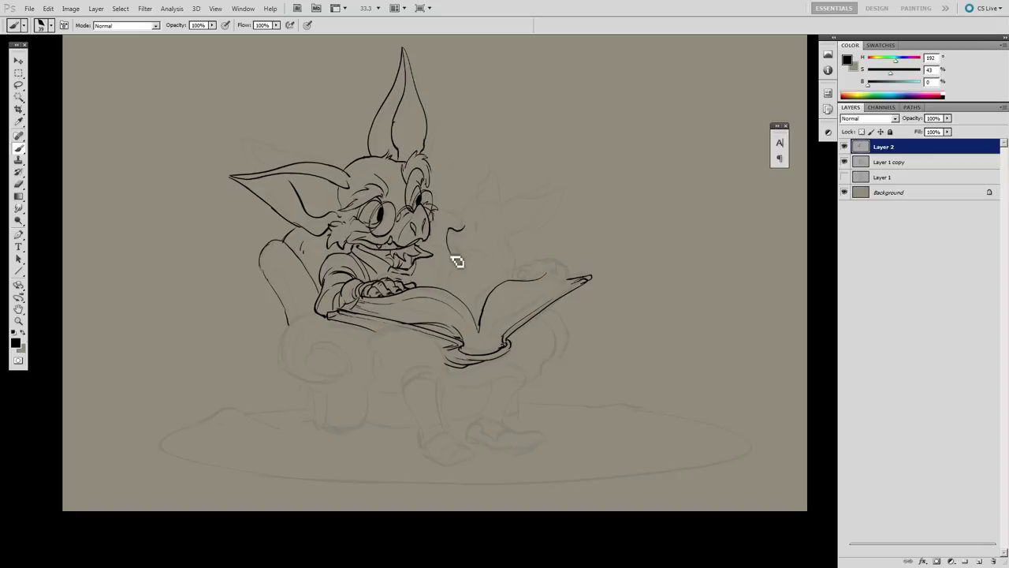
{"action": "left_click_drag", "start_coordinate": [449, 238], "coordinate": [455, 250]}
{"action": "mouse_move", "coordinate": [479, 240]}
{"action": "left_mouse_down"}
{"action": "mouse_move", "coordinate": [468, 271]}
{"action": "mouse_move", "coordinate": [465, 257]}
{"action": "mouse_move", "coordinate": [477, 260]}
{"action": "mouse_move", "coordinate": [464, 262]}
{"action": "mouse_move", "coordinate": [458, 227]}
{"action": "left_mouse_up"}
{"action": "key", "text": "ctrl+z"}
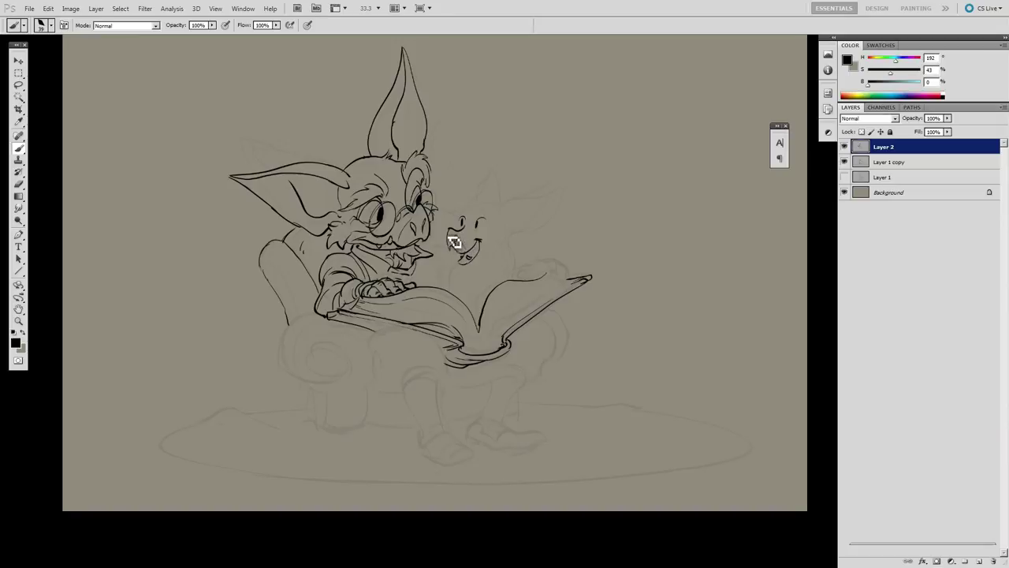
{"action": "key", "text": "e"}
{"action": "key", "text": "b"}
{"action": "key", "text": "e"}
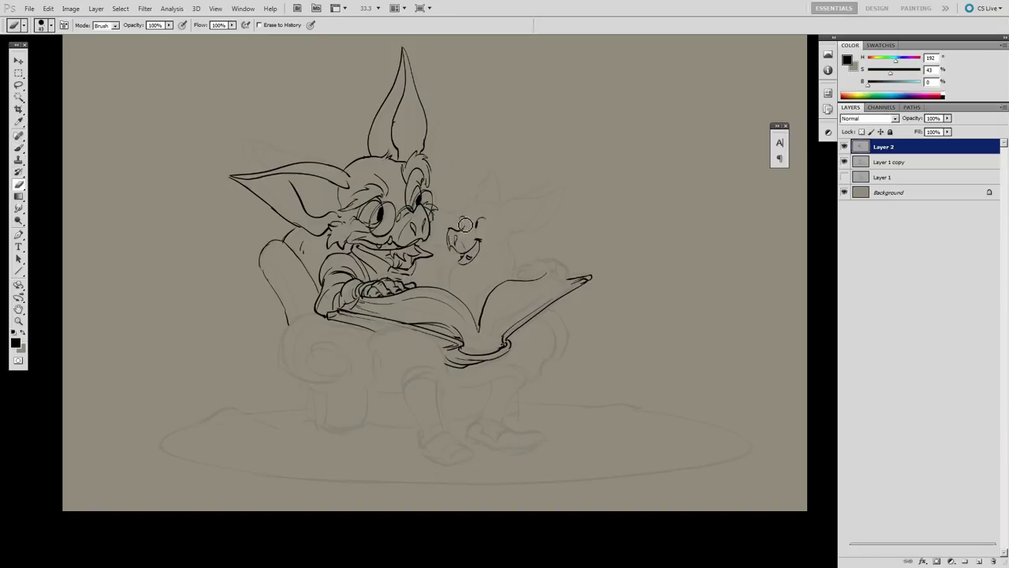
{"action": "key", "text": "b"}
{"action": "key", "text": "e"}
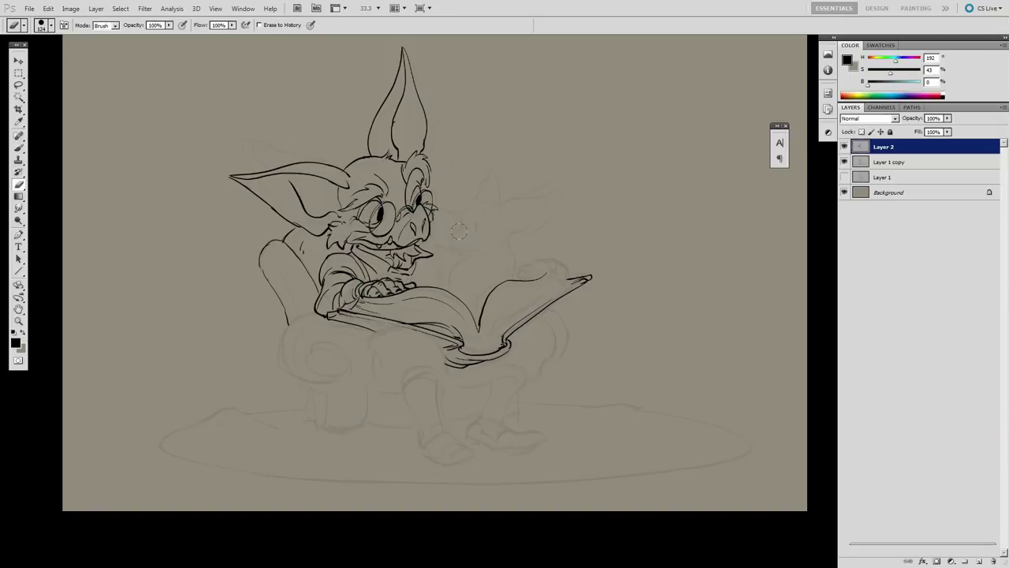
Step: Ink a new face for the small creature with a snout, closed eye and wide open laughing mouth
{"action": "key", "text": "b"}
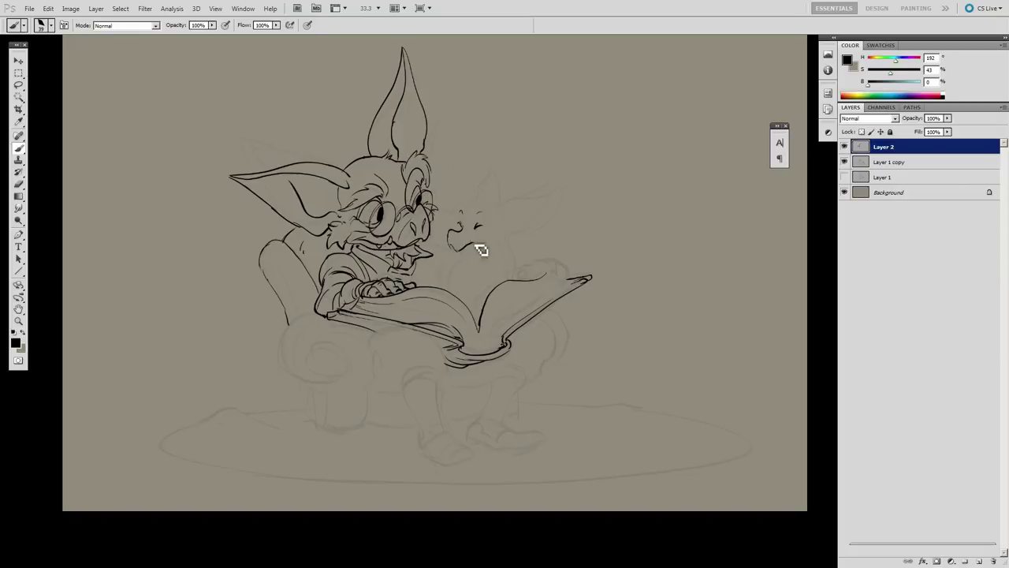
{"action": "mouse_move", "coordinate": [478, 246]}
{"action": "left_mouse_down"}
{"action": "mouse_move", "coordinate": [478, 277]}
{"action": "mouse_move", "coordinate": [483, 253]}
{"action": "left_mouse_up"}
{"action": "mouse_move", "coordinate": [494, 205]}
{"action": "left_mouse_down"}
{"action": "mouse_move", "coordinate": [463, 219]}
{"action": "mouse_move", "coordinate": [493, 227]}
{"action": "mouse_move", "coordinate": [475, 258]}
{"action": "mouse_move", "coordinate": [507, 251]}
{"action": "mouse_move", "coordinate": [482, 261]}
{"action": "left_mouse_up"}
{"action": "key", "text": "ctrl+z"}
{"action": "key", "text": "e"}
{"action": "key", "text": "b"}
{"action": "scroll", "coordinate": [462, 216], "scroll_direction": "down", "scroll_amount": 1}
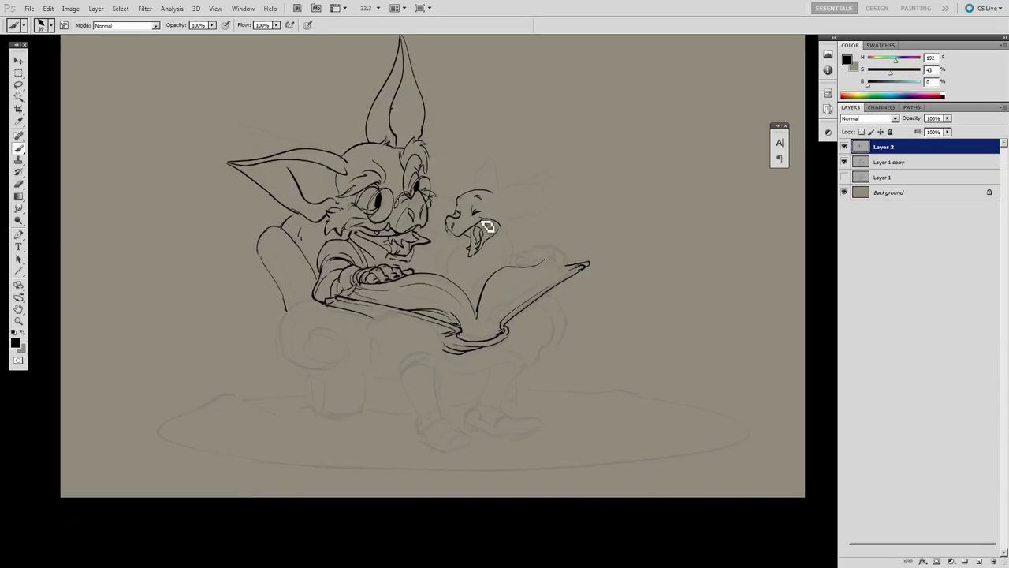
{"action": "mouse_move", "coordinate": [483, 229]}
{"action": "left_mouse_down"}
{"action": "mouse_move", "coordinate": [480, 256]}
{"action": "mouse_move", "coordinate": [482, 242]}
{"action": "left_mouse_up"}
Step: Ink the small creature's tall pointed ear above its head and clean up the lines
{"action": "mouse_move", "coordinate": [506, 187]}
{"action": "left_mouse_down"}
{"action": "mouse_move", "coordinate": [463, 179]}
{"action": "mouse_move", "coordinate": [476, 153]}
{"action": "mouse_move", "coordinate": [496, 164]}
{"action": "mouse_move", "coordinate": [491, 173]}
{"action": "left_mouse_up"}
{"action": "key", "text": "e"}
{"action": "key", "text": "b"}
{"action": "mouse_move", "coordinate": [430, 179]}
{"action": "left_mouse_down"}
{"action": "mouse_move", "coordinate": [465, 136]}
{"action": "mouse_move", "coordinate": [465, 168]}
{"action": "left_mouse_up"}
{"action": "key", "text": "ctrl+z"}
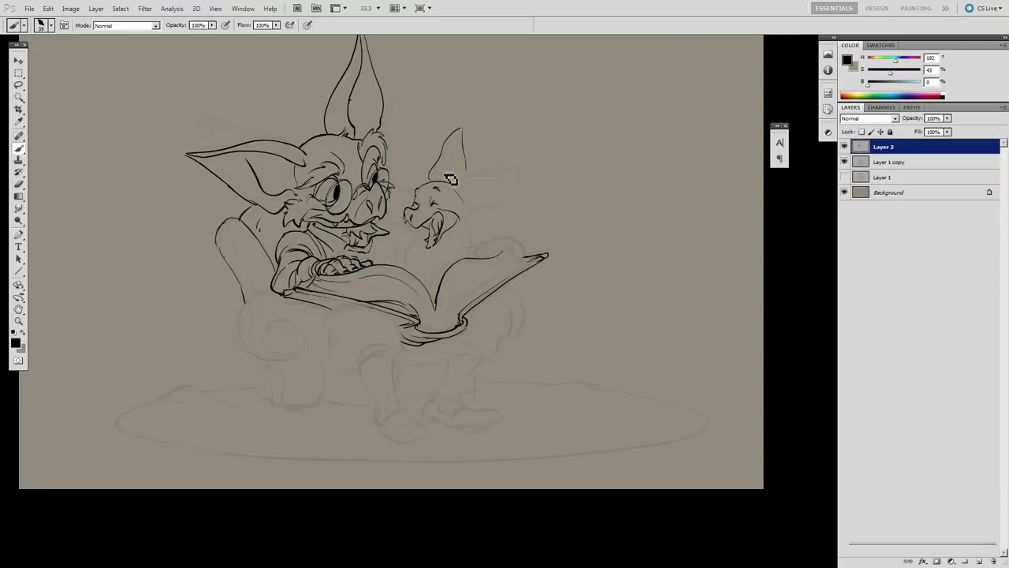
{"action": "key", "text": "e"}
{"action": "key", "text": "b"}
Step: Cut the lassoed small creature's head onto its own layer, hide it and return to Layer 2
{"action": "key", "text": "l"}
{"action": "left_click_drag", "start_coordinate": [479, 126], "coordinate": [500, 186]}
{"action": "key", "text": "ctrl+shift+j"}
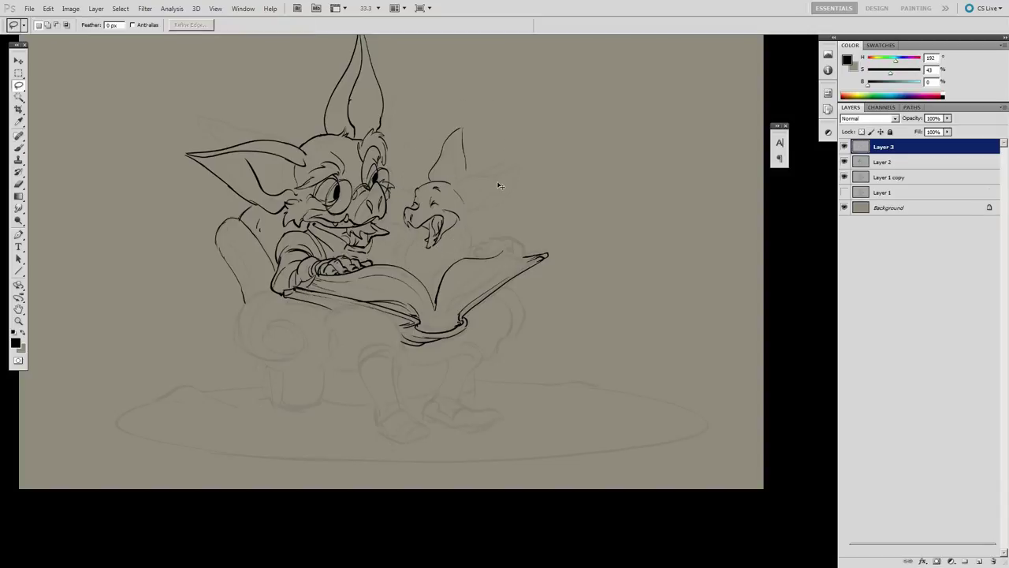
{"action": "left_click", "coordinate": [844, 147]}
{"action": "left_click", "coordinate": [844, 162]}
{"action": "left_click", "coordinate": [845, 162]}
{"action": "left_click", "coordinate": [884, 162]}
Step: Try a different snout line for the small creature, comparing it with the hidden version on Layer 3
{"action": "key", "text": "b"}
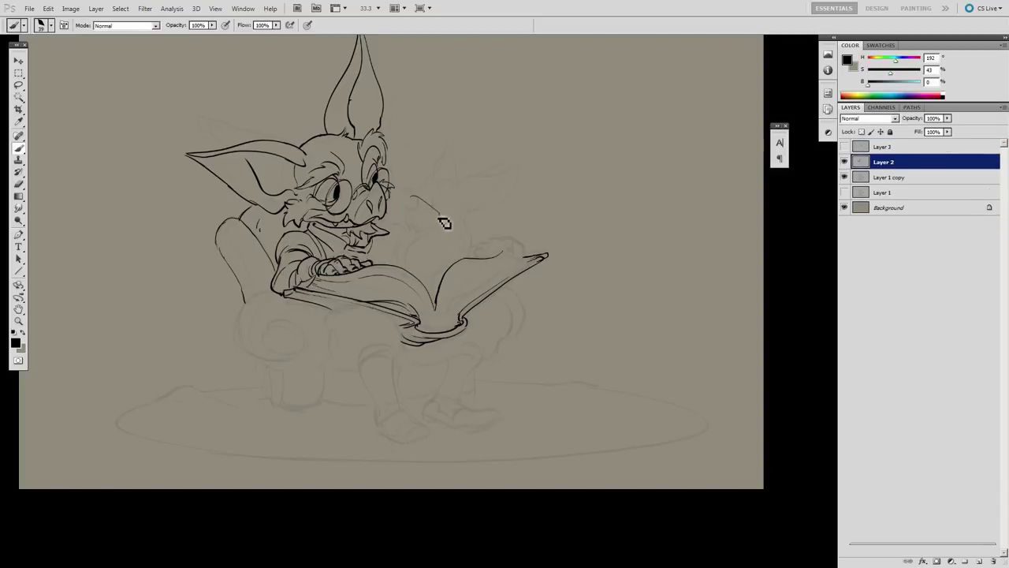
{"action": "left_click_drag", "start_coordinate": [436, 220], "coordinate": [423, 202]}
{"action": "left_click", "coordinate": [845, 147]}
{"action": "left_click", "coordinate": [845, 146]}
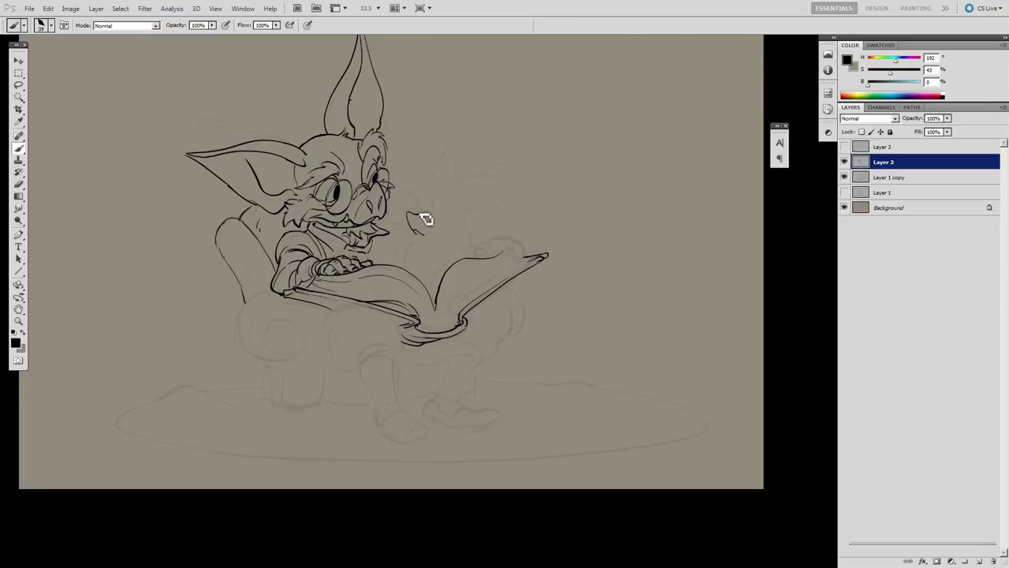
{"action": "key", "text": "ctrl+z"}
Step: Try another snout and forehead outline for the small creature and remove it again
{"action": "left_click_drag", "start_coordinate": [419, 214], "coordinate": [435, 180]}
{"action": "key", "text": "e"}
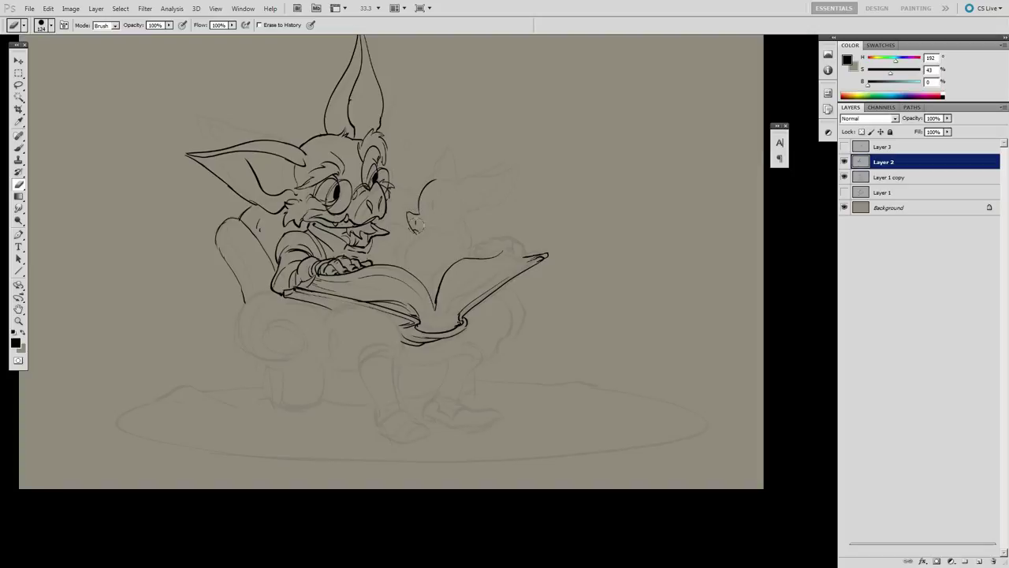
{"action": "key", "text": "b"}
{"action": "left_click_drag", "start_coordinate": [440, 215], "coordinate": [433, 207]}
{"action": "key", "text": "e"}
{"action": "key", "text": "b"}
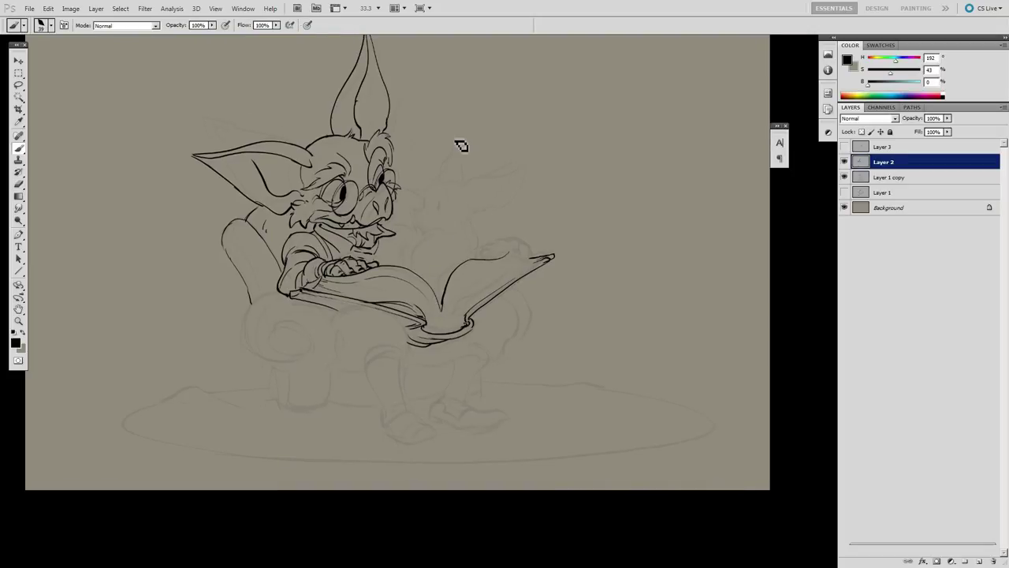
{"action": "key", "text": "ctrl+z"}
Step: Ink the small creature's round head, closed eye, nose and wide smiling mouth on Layer 2
{"action": "mouse_move", "coordinate": [425, 227]}
{"action": "left_mouse_down"}
{"action": "mouse_move", "coordinate": [473, 225]}
{"action": "mouse_move", "coordinate": [442, 238]}
{"action": "mouse_move", "coordinate": [433, 201]}
{"action": "left_mouse_up"}
{"action": "key", "text": "ctrl+z"}
{"action": "key", "text": "ctrl+z"}
{"action": "key", "text": "ctrl+z"}
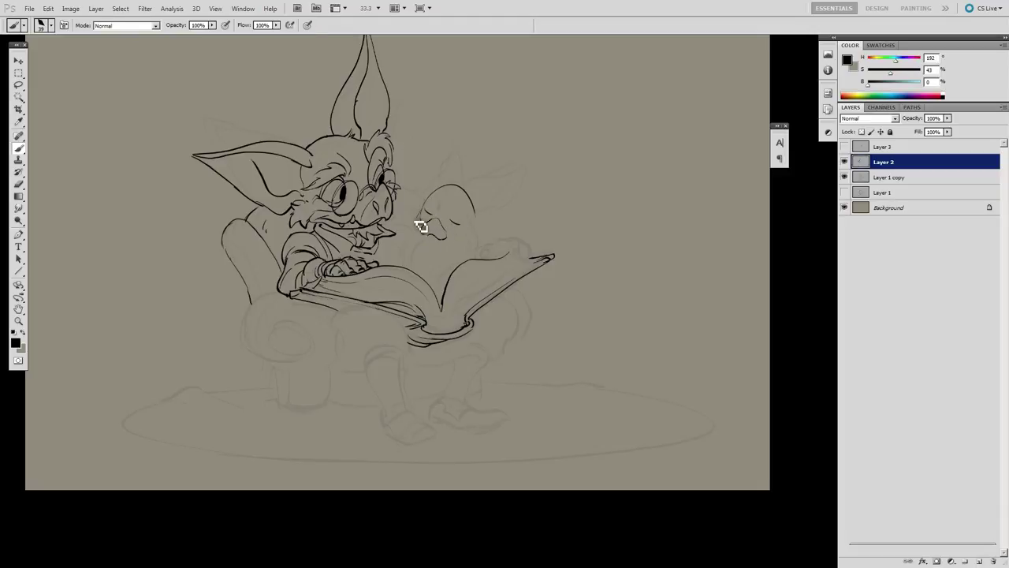
{"action": "mouse_move", "coordinate": [422, 227]}
{"action": "left_mouse_down"}
{"action": "mouse_move", "coordinate": [444, 235]}
{"action": "mouse_move", "coordinate": [431, 235]}
{"action": "mouse_move", "coordinate": [471, 227]}
{"action": "mouse_move", "coordinate": [434, 245]}
{"action": "left_mouse_up"}
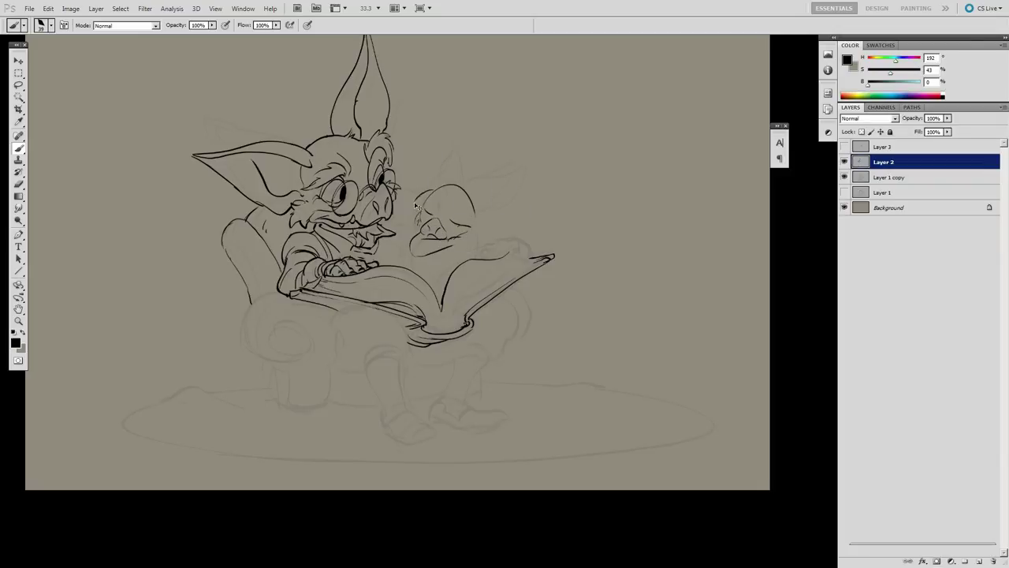
{"action": "left_click_drag", "start_coordinate": [428, 190], "coordinate": [398, 237]}
{"action": "key", "text": "ctrl+z"}
Step: Erase part of the small creature's head outline and ink the cheek at the corner of its mouth
{"action": "key", "text": "e"}
{"action": "mouse_move", "coordinate": [433, 188]}
{"action": "left_mouse_down"}
{"action": "mouse_move", "coordinate": [475, 214]}
{"action": "mouse_move", "coordinate": [432, 197]}
{"action": "left_mouse_up"}
{"action": "key", "text": "b"}
{"action": "left_click", "coordinate": [844, 161]}
{"action": "left_click", "coordinate": [844, 161]}
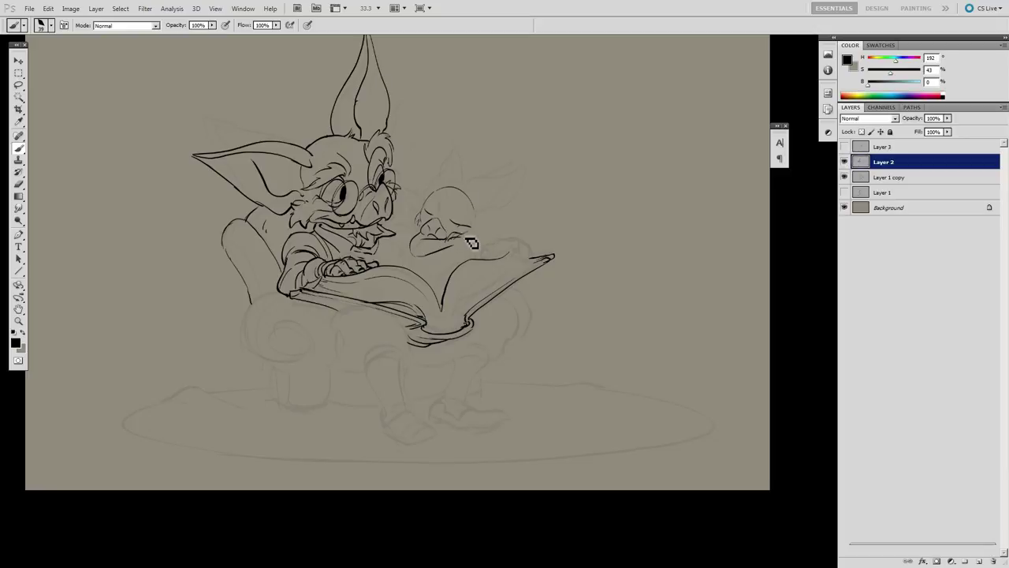
{"action": "mouse_move", "coordinate": [457, 242]}
{"action": "left_mouse_down"}
{"action": "mouse_move", "coordinate": [489, 244]}
{"action": "mouse_move", "coordinate": [455, 245]}
{"action": "left_mouse_up"}
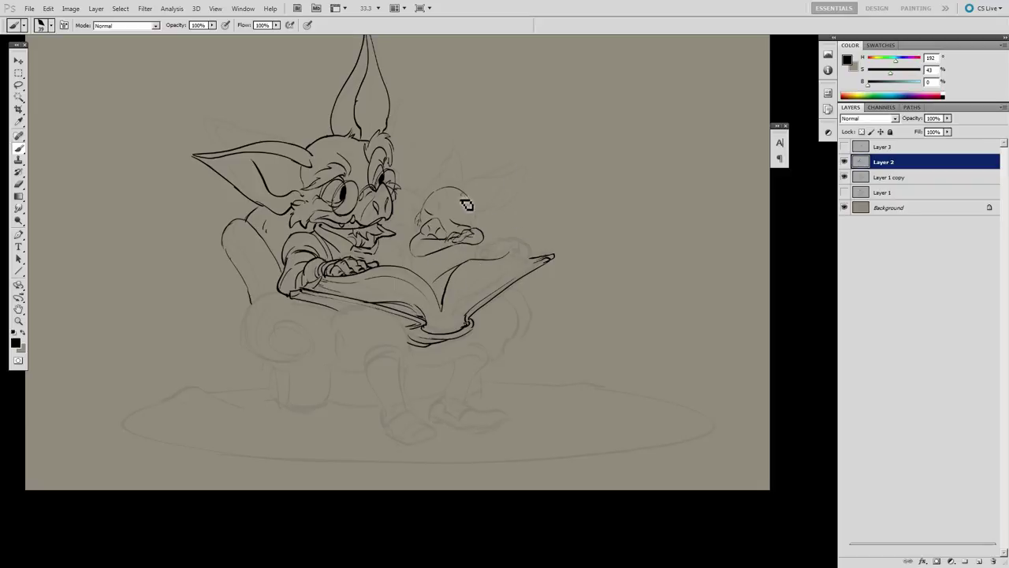
Step: Ink the small creature's two pointed ears and its brow, and clean up the overlapping lines
{"action": "mouse_move", "coordinate": [467, 197]}
{"action": "left_mouse_down"}
{"action": "mouse_move", "coordinate": [490, 231]}
{"action": "mouse_move", "coordinate": [437, 187]}
{"action": "mouse_move", "coordinate": [417, 152]}
{"action": "mouse_move", "coordinate": [418, 215]}
{"action": "mouse_move", "coordinate": [415, 156]}
{"action": "mouse_move", "coordinate": [443, 170]}
{"action": "mouse_move", "coordinate": [419, 158]}
{"action": "mouse_move", "coordinate": [438, 189]}
{"action": "mouse_move", "coordinate": [417, 164]}
{"action": "mouse_move", "coordinate": [420, 204]}
{"action": "mouse_move", "coordinate": [526, 199]}
{"action": "left_mouse_up"}
{"action": "key", "text": "ctrl+z"}
{"action": "left_click_drag", "start_coordinate": [424, 204], "coordinate": [438, 208]}
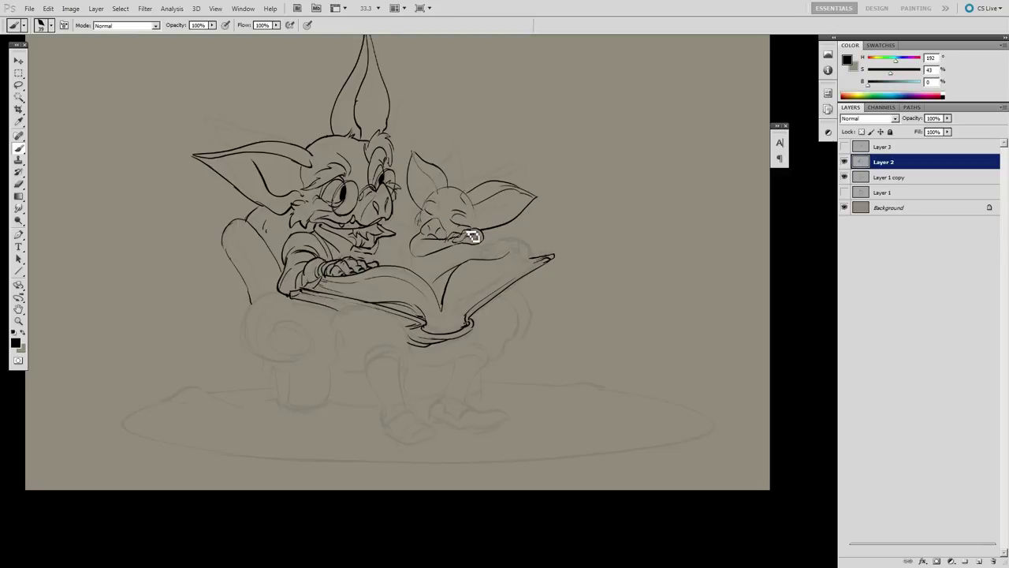
{"action": "key", "text": "e"}
{"action": "key", "text": "b"}
Step: Cut the lassoed small creature's head onto its own hidden layer and add an empty layer above Layer 2
{"action": "key", "text": "l"}
{"action": "left_click_drag", "start_coordinate": [498, 241], "coordinate": [557, 192]}
{"action": "left_click_drag", "start_coordinate": [549, 158], "coordinate": [555, 170], "text": "ctrl"}
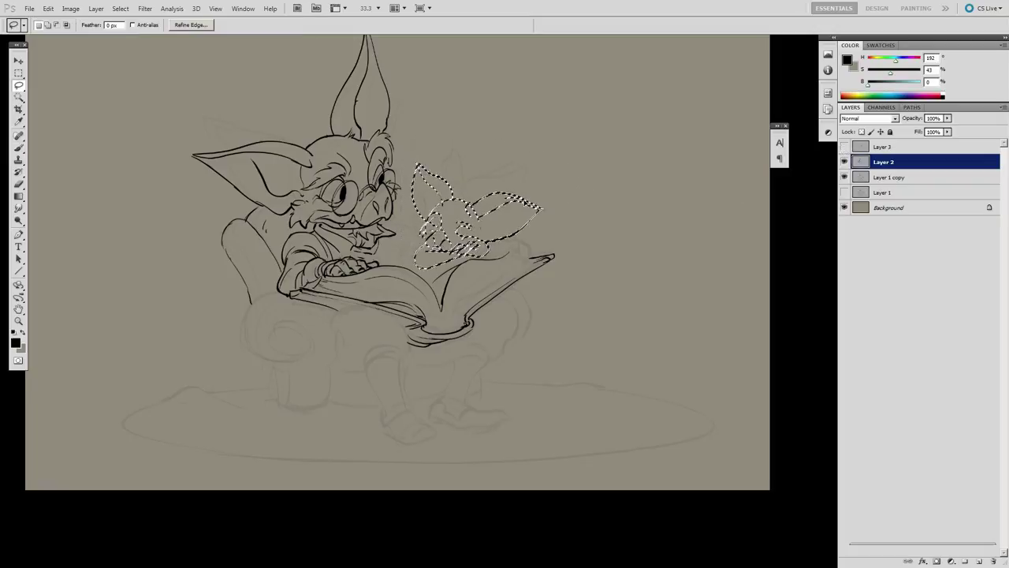
{"action": "key", "text": "ctrl+d"}
{"action": "key", "text": "ctrl+shift+j"}
{"action": "left_click", "coordinate": [844, 162]}
{"action": "left_click", "coordinate": [877, 173]}
{"action": "key", "text": "ctrl+alt+shift+n"}
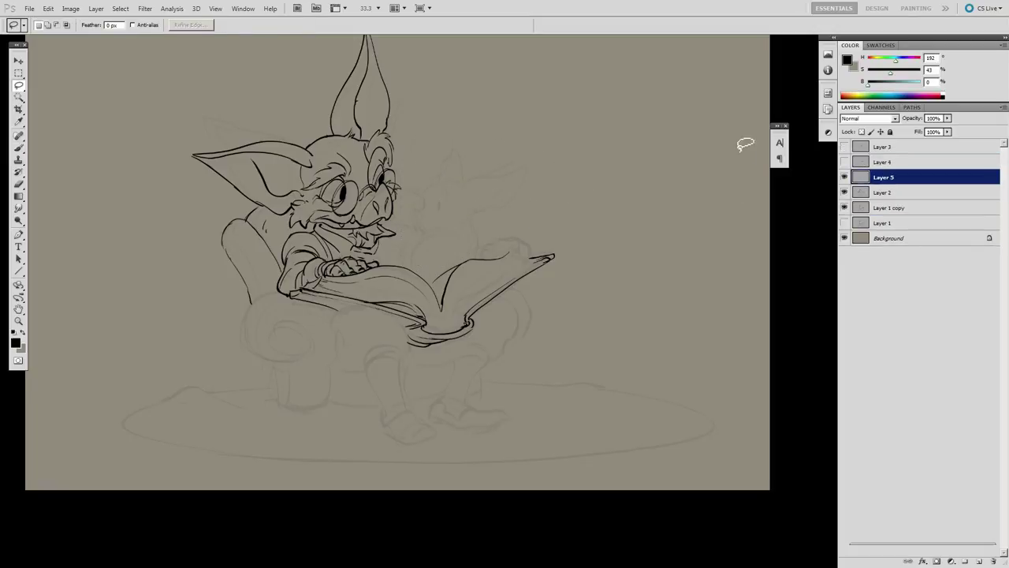
Step: Ink the small creature's upturned snout, mouth, open eyes and forehead line on Layer 5
{"action": "key", "text": "b"}
{"action": "mouse_move", "coordinate": [418, 207]}
{"action": "left_mouse_down"}
{"action": "mouse_move", "coordinate": [420, 229]}
{"action": "mouse_move", "coordinate": [442, 235]}
{"action": "left_mouse_up"}
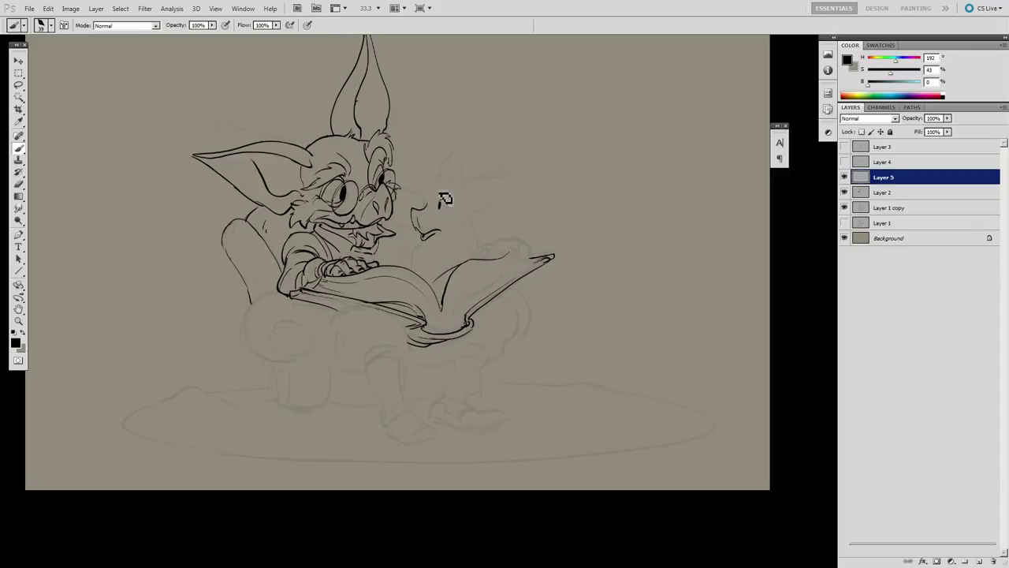
{"action": "mouse_move", "coordinate": [456, 190]}
{"action": "left_mouse_down"}
{"action": "mouse_move", "coordinate": [448, 212]}
{"action": "mouse_move", "coordinate": [407, 244]}
{"action": "left_mouse_up"}
{"action": "left_click", "coordinate": [437, 195], "text": "ctrl"}
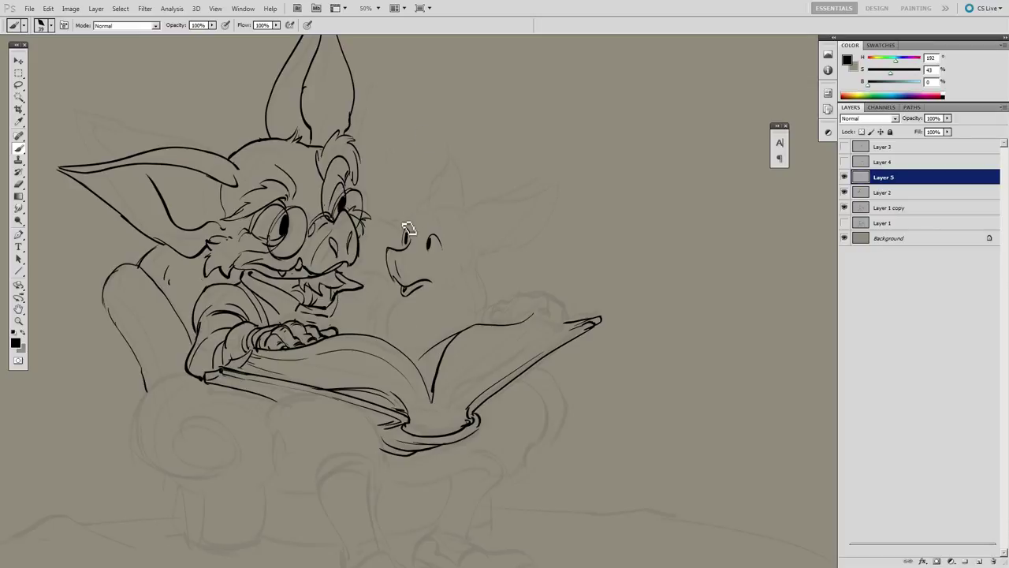
{"action": "left_click_drag", "start_coordinate": [405, 222], "coordinate": [414, 214]}
{"action": "left_click_drag", "start_coordinate": [438, 230], "coordinate": [447, 237]}
{"action": "left_click_drag", "start_coordinate": [404, 228], "coordinate": [466, 207]}
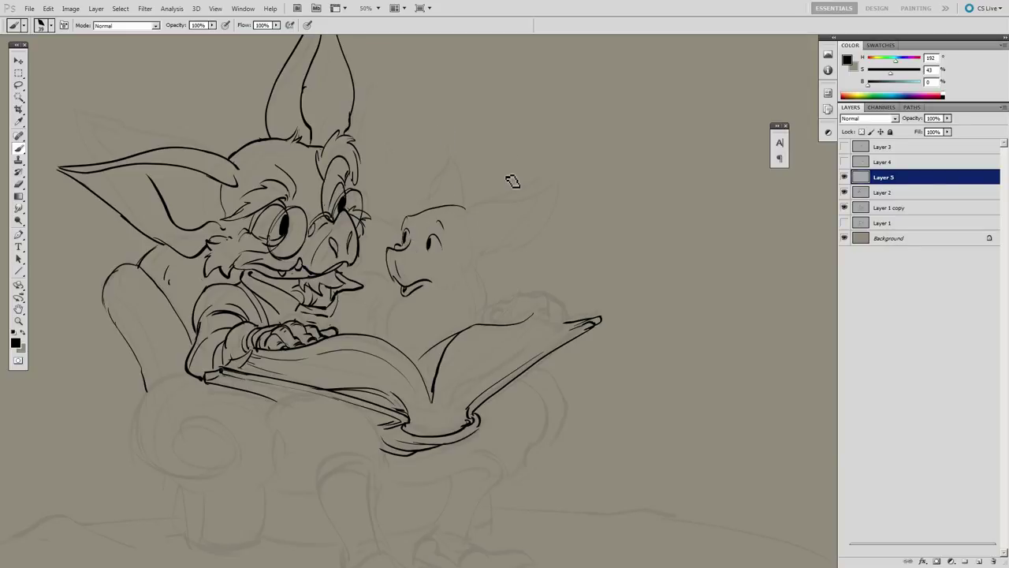
Step: Erase the small creature's forehead line and far eye, and redraw the lower lip and both eyes with raised brows
{"action": "key", "text": "e"}
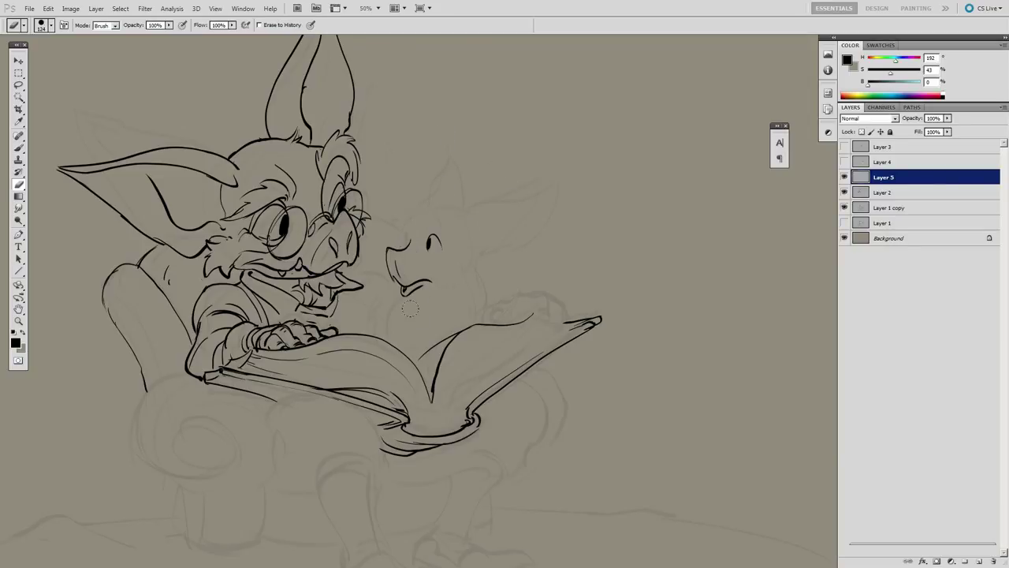
{"action": "key", "text": "b"}
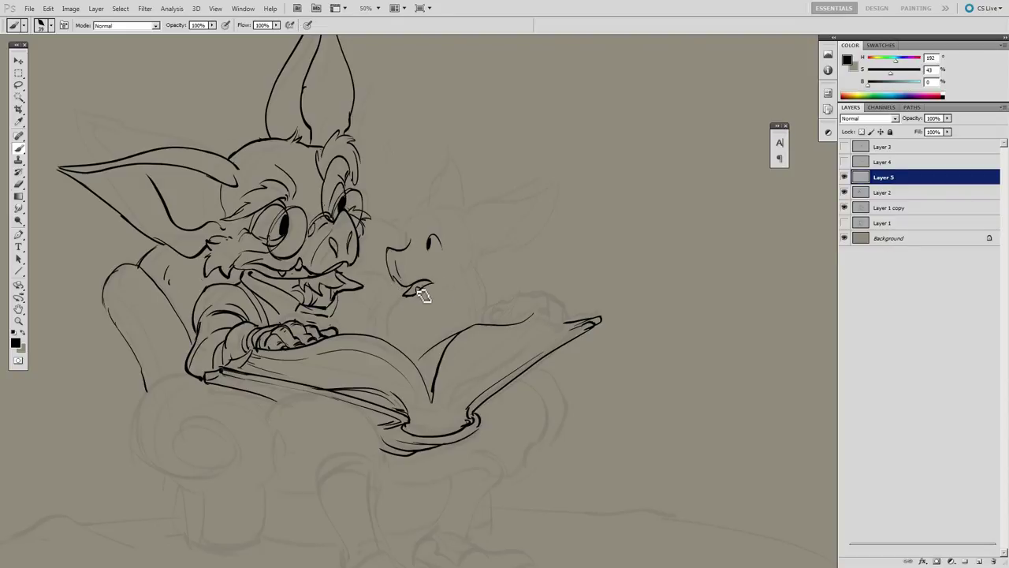
{"action": "mouse_move", "coordinate": [429, 225]}
{"action": "left_mouse_down"}
{"action": "mouse_move", "coordinate": [443, 236]}
{"action": "mouse_move", "coordinate": [403, 243]}
{"action": "left_mouse_up"}
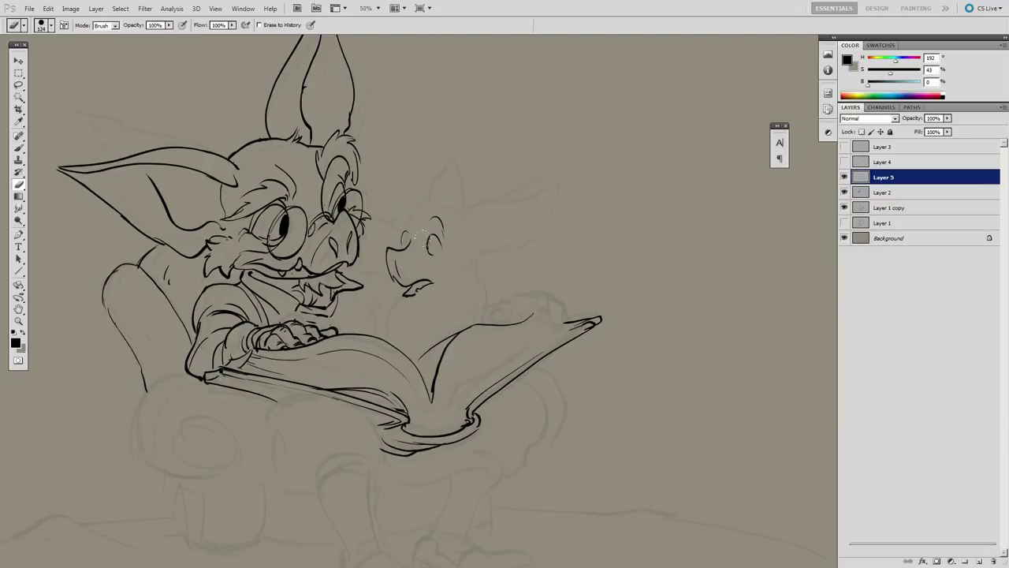
{"action": "left_click_drag", "start_coordinate": [430, 174], "coordinate": [486, 187]}
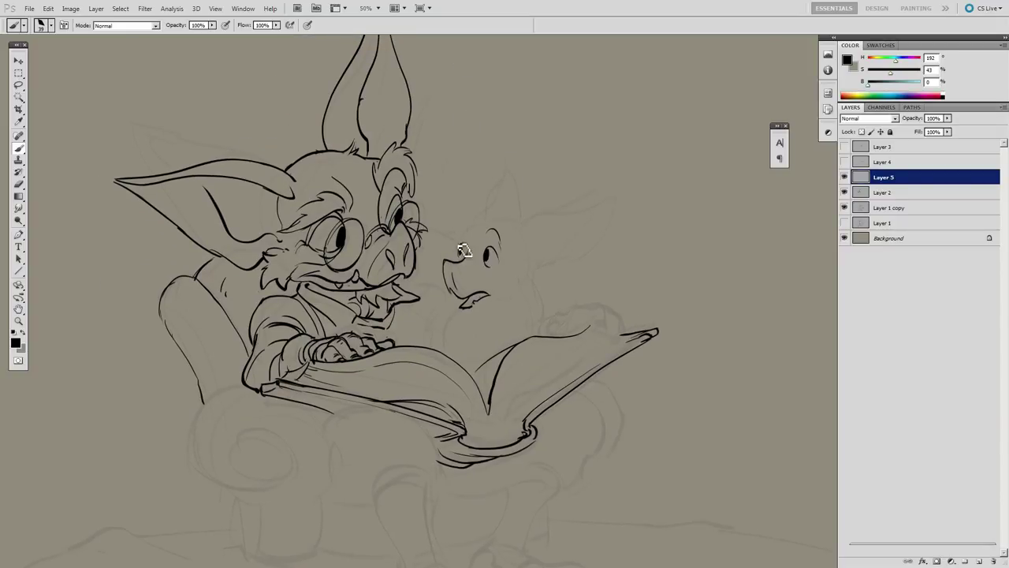
{"action": "left_click_drag", "start_coordinate": [466, 243], "coordinate": [261, 238]}
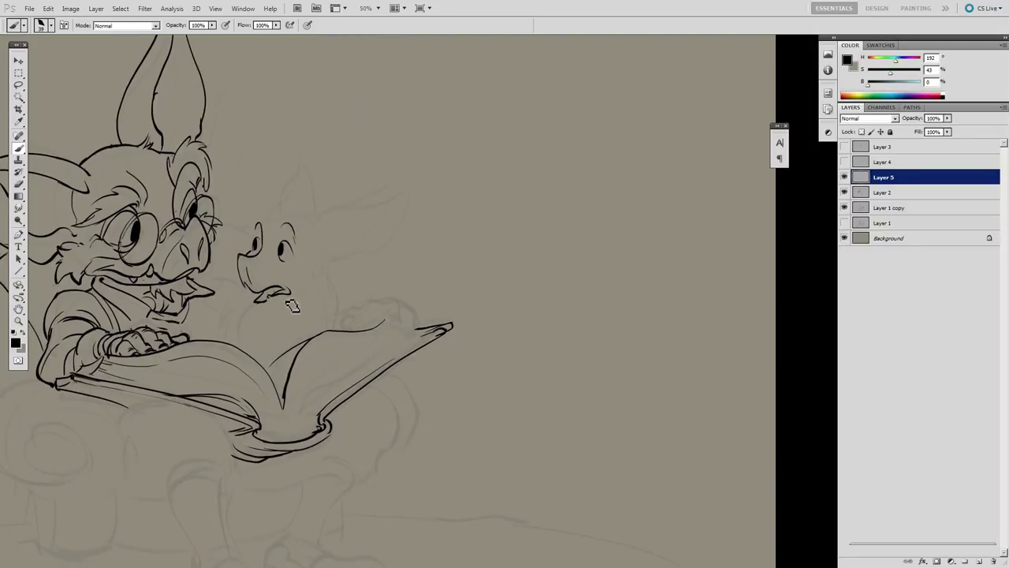
Step: Ink the small creature's rounded cheek and free-transform its lassoed mouth, checking the face against the version on Layer 3
{"action": "left_click_drag", "start_coordinate": [292, 306], "coordinate": [462, 324]}
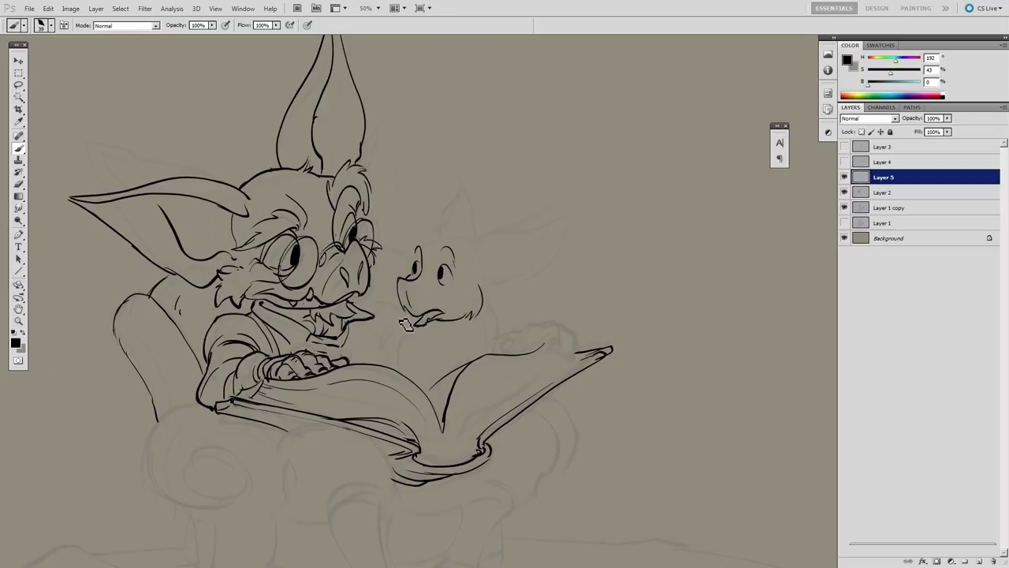
{"action": "key", "text": "ctrl+z"}
{"action": "key", "text": "l"}
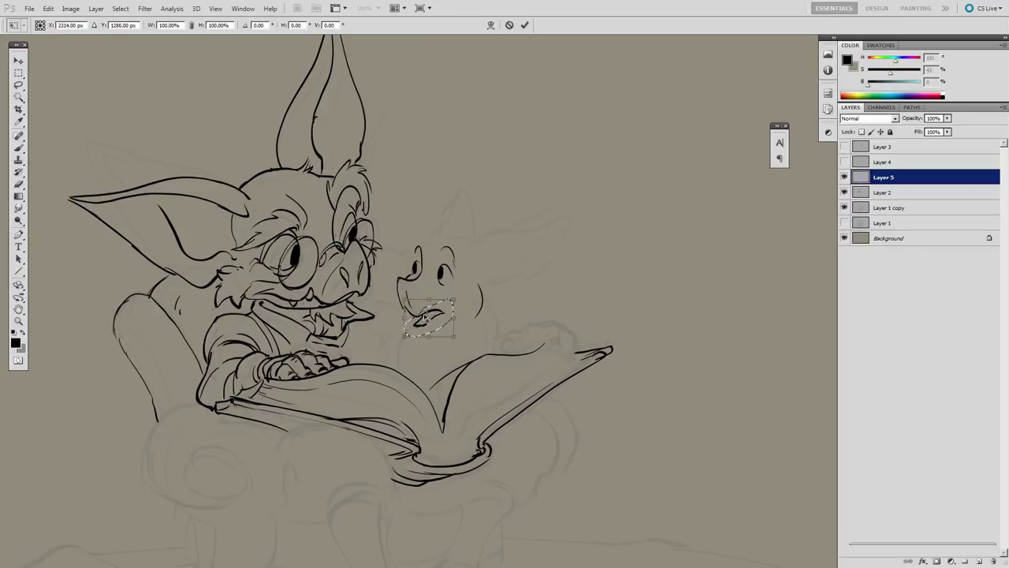
{"action": "left_click", "coordinate": [845, 147]}
{"action": "left_click", "coordinate": [844, 176]}
{"action": "left_click", "coordinate": [844, 177]}
{"action": "left_click", "coordinate": [845, 147]}
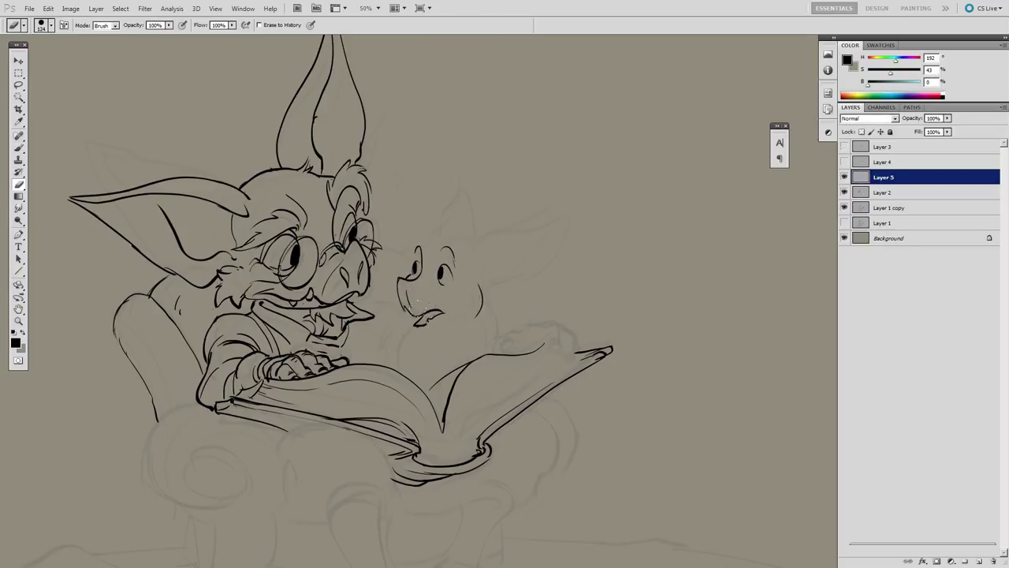
Step: Retouch the small creature's eyes and erase its brows and the trial forehead line
{"action": "key", "text": "e"}
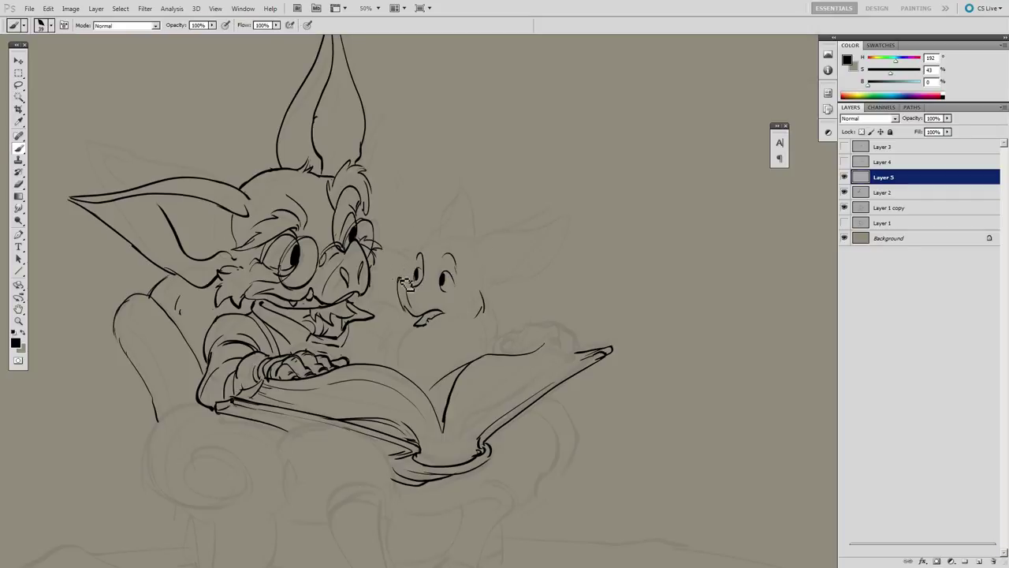
{"action": "key", "text": "b"}
{"action": "left_click_drag", "start_coordinate": [439, 261], "coordinate": [457, 272]}
{"action": "key", "text": "ctrl+z"}
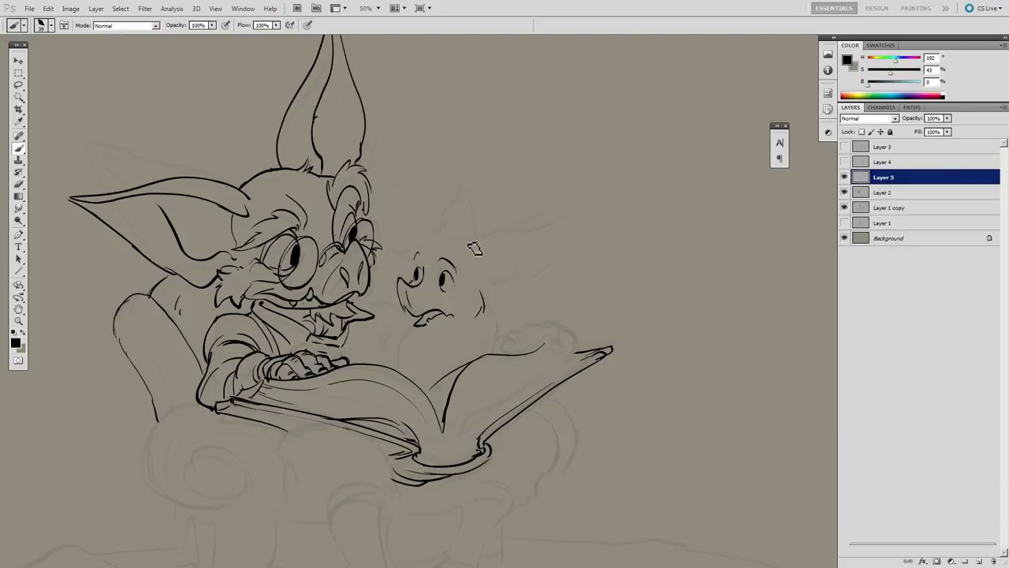
{"action": "left_click_drag", "start_coordinate": [473, 242], "coordinate": [418, 248]}
{"action": "key", "text": "e"}
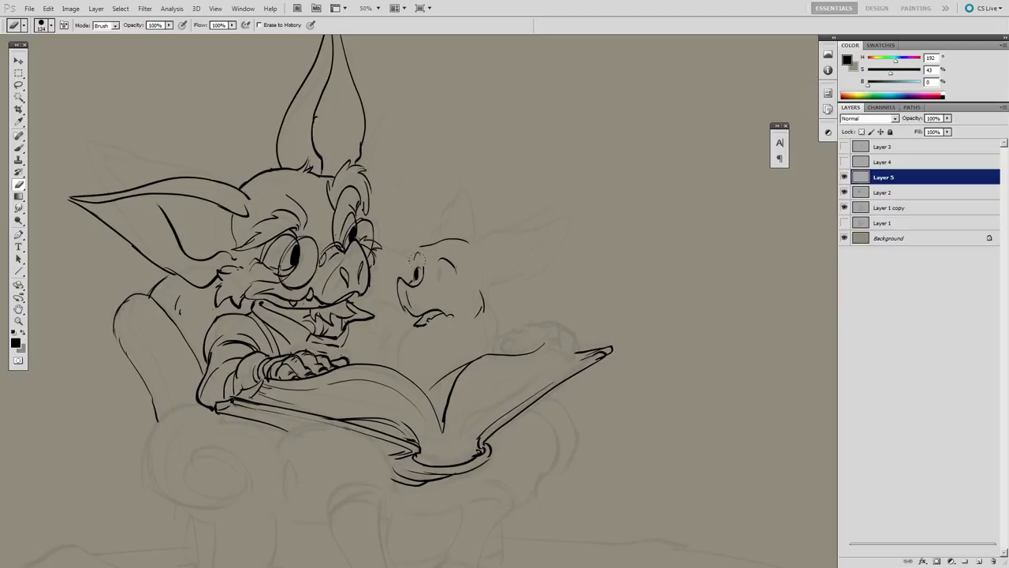
{"action": "key", "text": "b"}
{"action": "key", "text": "e"}
{"action": "key", "text": "b"}
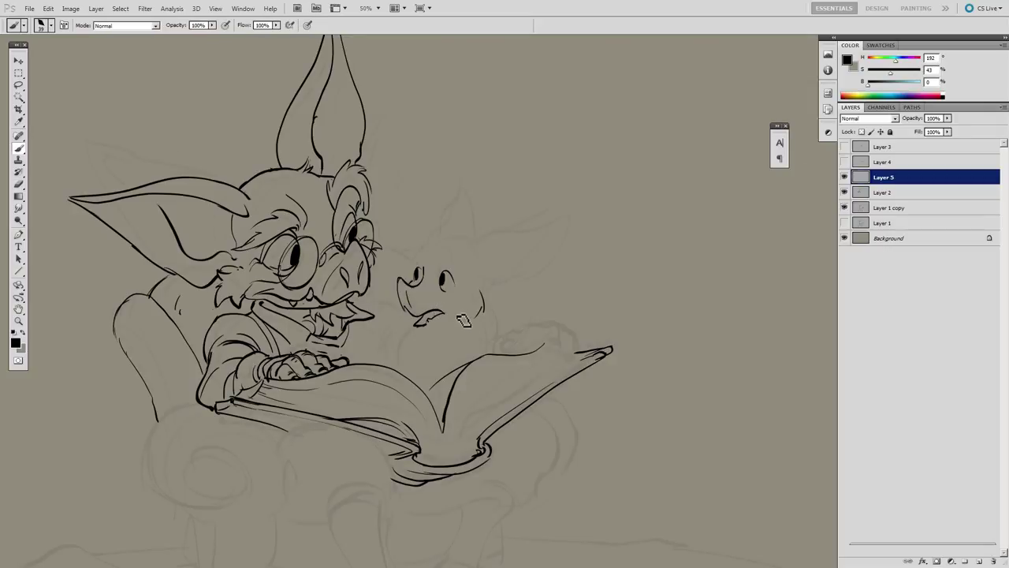
Step: Ink the small creature's jaw line and the outline of a large pointed near ear
{"action": "left_click_drag", "start_coordinate": [432, 322], "coordinate": [444, 315]}
{"action": "left_click_drag", "start_coordinate": [472, 243], "coordinate": [585, 215]}
{"action": "key", "text": "ctrl+z"}
{"action": "mouse_move", "coordinate": [475, 245]}
{"action": "left_mouse_down"}
{"action": "mouse_move", "coordinate": [539, 226]}
{"action": "mouse_move", "coordinate": [585, 224]}
{"action": "mouse_move", "coordinate": [501, 284]}
{"action": "left_mouse_up"}
{"action": "key", "text": "ctrl+z"}
{"action": "left_click_drag", "start_coordinate": [579, 228], "coordinate": [488, 292]}
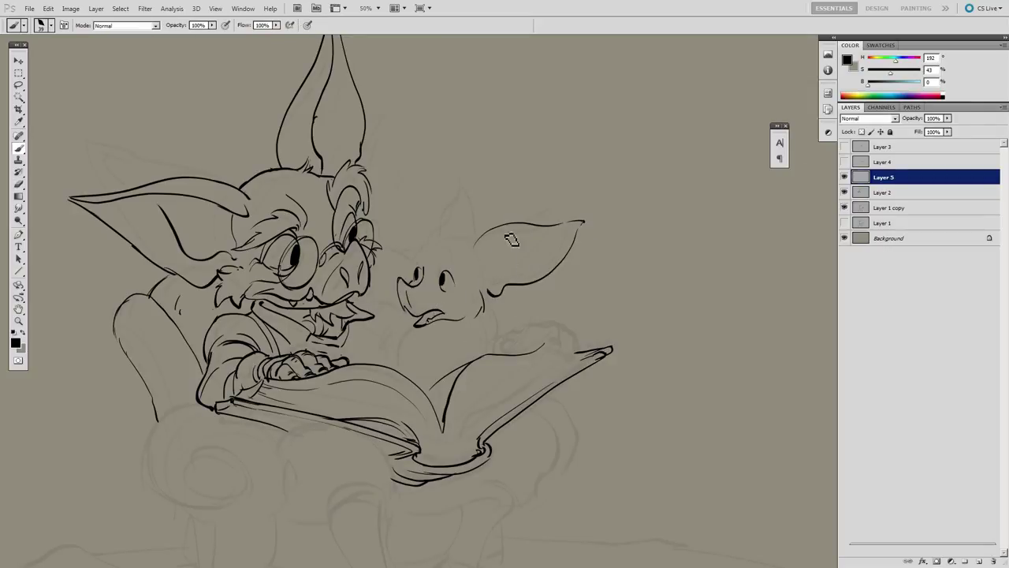
Step: Ink the small creature's raised brows, forehead hair and a short curled far ear
{"action": "mouse_move", "coordinate": [433, 249]}
{"action": "left_mouse_down"}
{"action": "mouse_move", "coordinate": [475, 203]}
{"action": "mouse_move", "coordinate": [424, 208]}
{"action": "mouse_move", "coordinate": [478, 240]}
{"action": "left_mouse_up"}
{"action": "key", "text": "ctrl+z"}
{"action": "key", "text": "ctrl+alt+z"}
{"action": "key", "text": "ctrl+alt+z"}
{"action": "mouse_move", "coordinate": [409, 253]}
{"action": "left_mouse_down"}
{"action": "mouse_move", "coordinate": [407, 214]}
{"action": "mouse_move", "coordinate": [453, 234]}
{"action": "mouse_move", "coordinate": [438, 232]}
{"action": "mouse_move", "coordinate": [419, 253]}
{"action": "mouse_move", "coordinate": [438, 262]}
{"action": "left_mouse_up"}
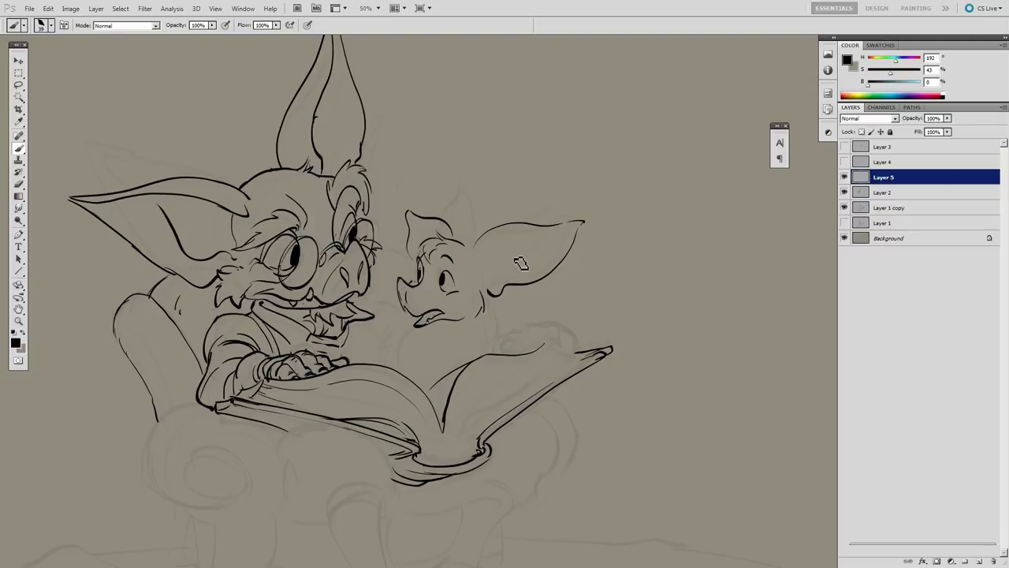
Step: Try a folded far ear and a far ear swept back behind the near one on the small creature
{"action": "left_click_drag", "start_coordinate": [458, 163], "coordinate": [484, 150]}
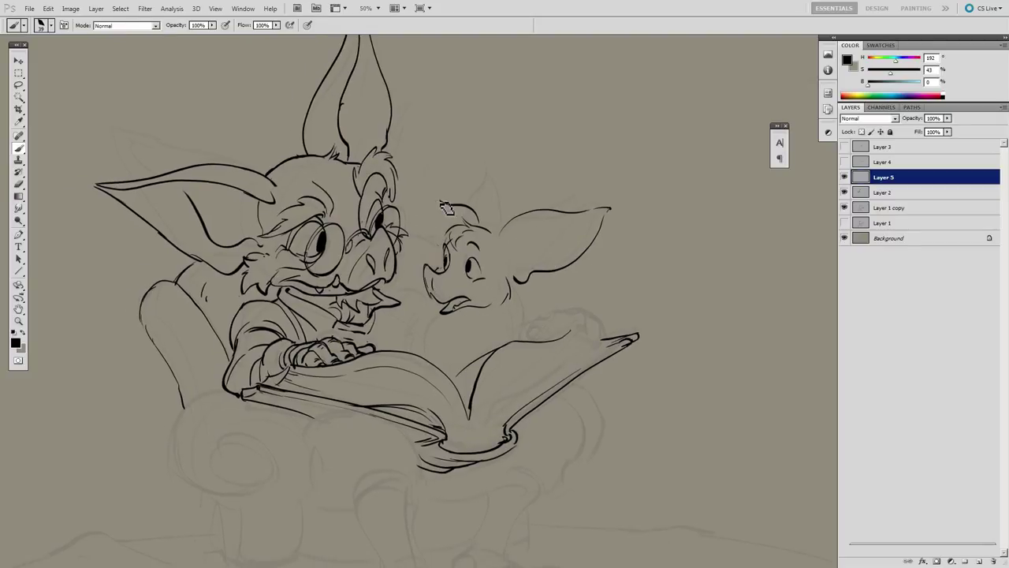
{"action": "key", "text": "ctrl+z"}
{"action": "mouse_move", "coordinate": [442, 202]}
{"action": "left_mouse_down"}
{"action": "mouse_move", "coordinate": [446, 235]}
{"action": "mouse_move", "coordinate": [449, 194]}
{"action": "mouse_move", "coordinate": [446, 229]}
{"action": "left_mouse_up"}
{"action": "key", "text": "ctrl+z"}
{"action": "key", "text": "ctrl+alt+z"}
{"action": "key", "text": "ctrl+z"}
{"action": "key", "text": "l"}
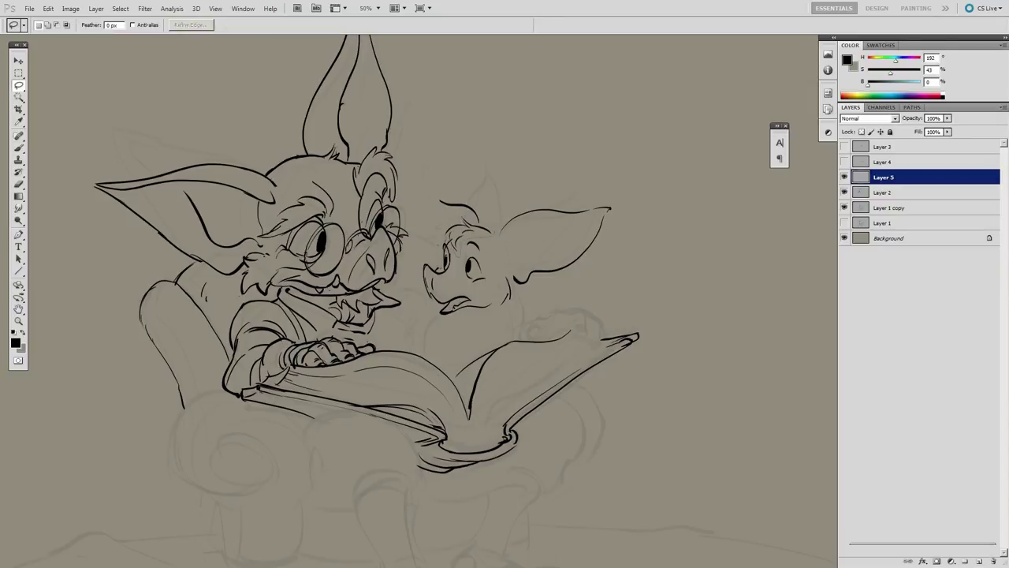
{"action": "key", "text": "e"}
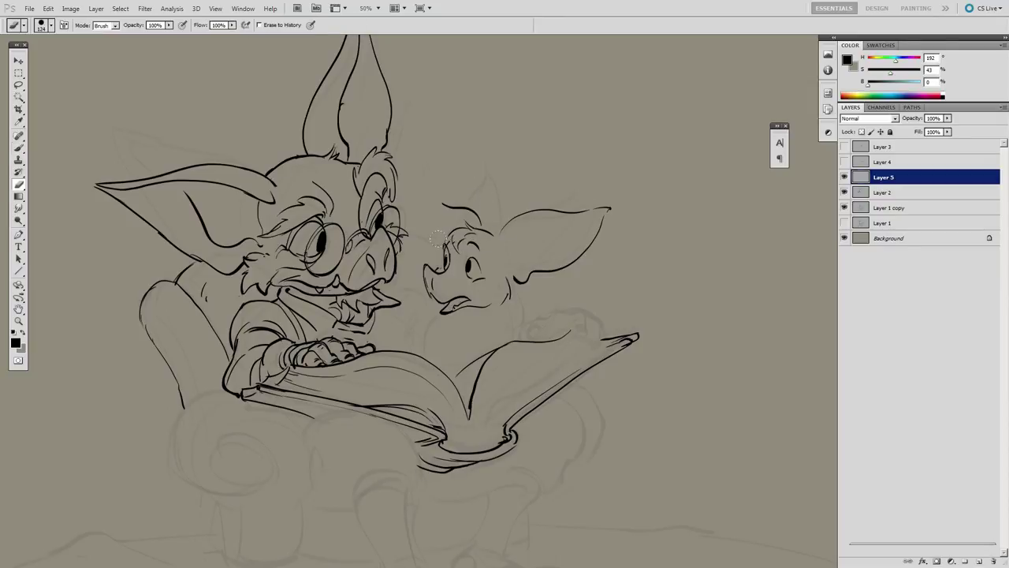
{"action": "key", "text": "b"}
{"action": "key", "text": "e"}
{"action": "mouse_move", "coordinate": [478, 218]}
{"action": "left_mouse_down"}
{"action": "mouse_move", "coordinate": [444, 205]}
{"action": "mouse_move", "coordinate": [559, 203]}
{"action": "left_mouse_up"}
{"action": "key", "text": "b"}
{"action": "key", "text": "ctrl+z"}
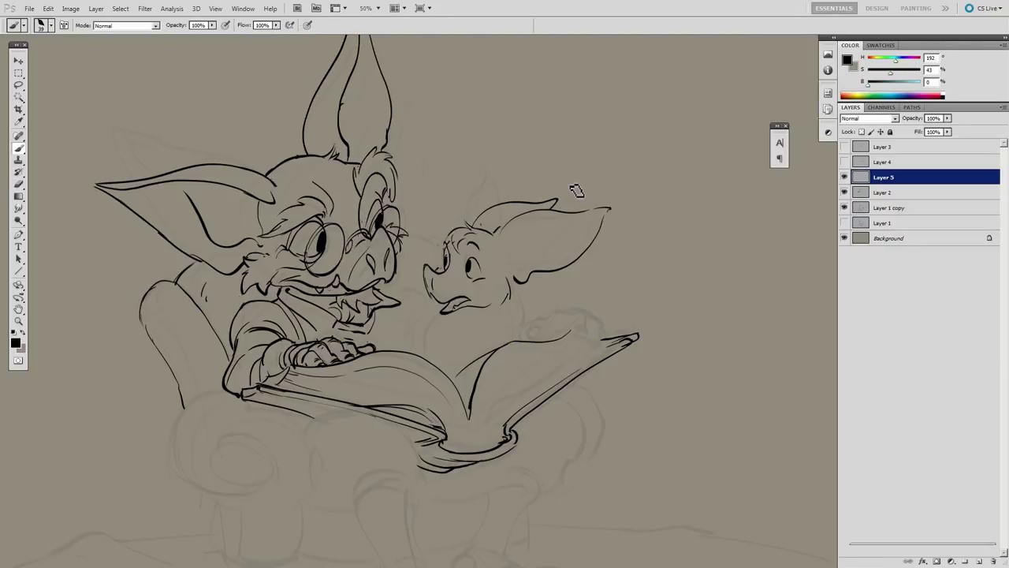
{"action": "key", "text": "ctrl+z"}
Step: Ink the small creature's far ear as an upright pointed shape above the forehead
{"action": "mouse_move", "coordinate": [476, 228]}
{"action": "left_mouse_down"}
{"action": "mouse_move", "coordinate": [466, 174]}
{"action": "mouse_move", "coordinate": [455, 211]}
{"action": "mouse_move", "coordinate": [464, 162]}
{"action": "mouse_move", "coordinate": [482, 147]}
{"action": "mouse_move", "coordinate": [494, 235]}
{"action": "left_mouse_up"}
{"action": "key", "text": "ctrl+z"}
{"action": "key", "text": "ctrl+z"}
{"action": "key", "text": "ctrl+z"}
{"action": "key", "text": "ctrl+z"}
{"action": "mouse_move", "coordinate": [477, 144]}
{"action": "left_mouse_down"}
{"action": "mouse_move", "coordinate": [493, 185]}
{"action": "mouse_move", "coordinate": [492, 234]}
{"action": "left_mouse_up"}
{"action": "left_click_drag", "start_coordinate": [514, 181], "coordinate": [578, 136]}
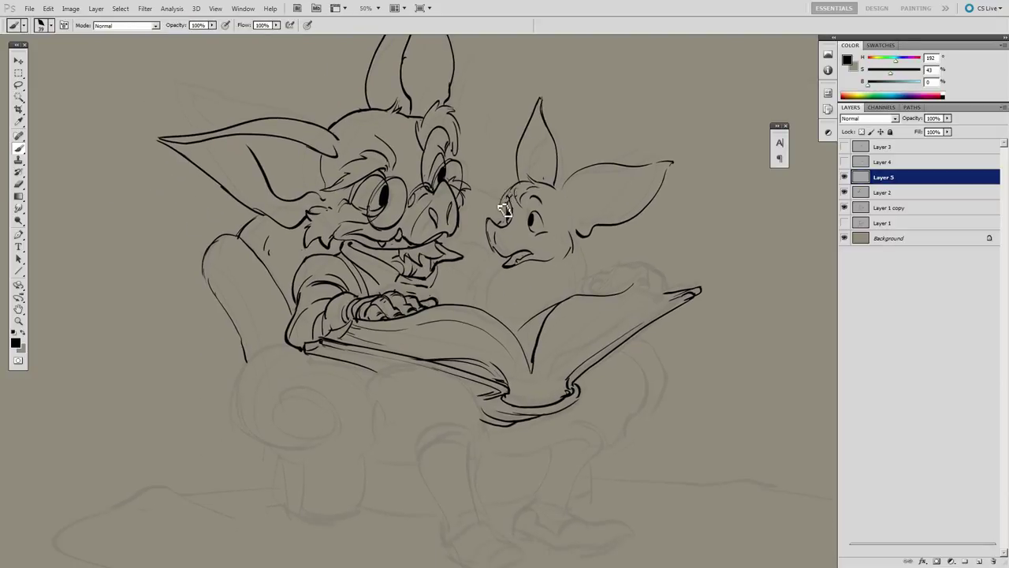
Step: Connect the small creature's near ear to the head and ink cheek fur beneath it
{"action": "left_click_drag", "start_coordinate": [601, 182], "coordinate": [557, 175]}
{"action": "key", "text": "e"}
{"action": "key", "text": "b"}
{"action": "left_click_drag", "start_coordinate": [533, 227], "coordinate": [529, 245]}
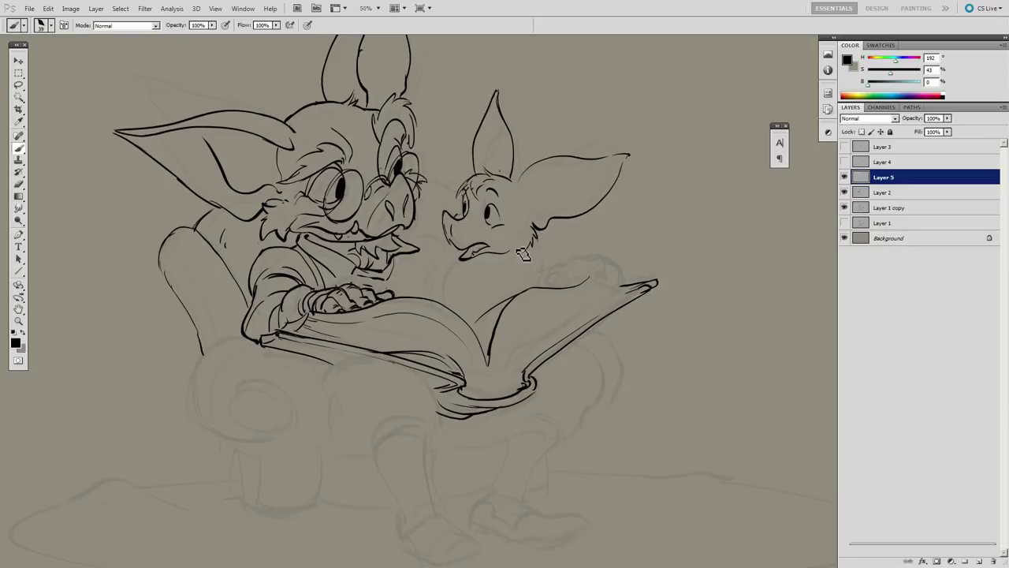
Step: Adjust the lassoed cheek fur and join it to the small creature's jaw, touching up the mouth
{"action": "left_click_drag", "start_coordinate": [580, 273], "coordinate": [552, 308]}
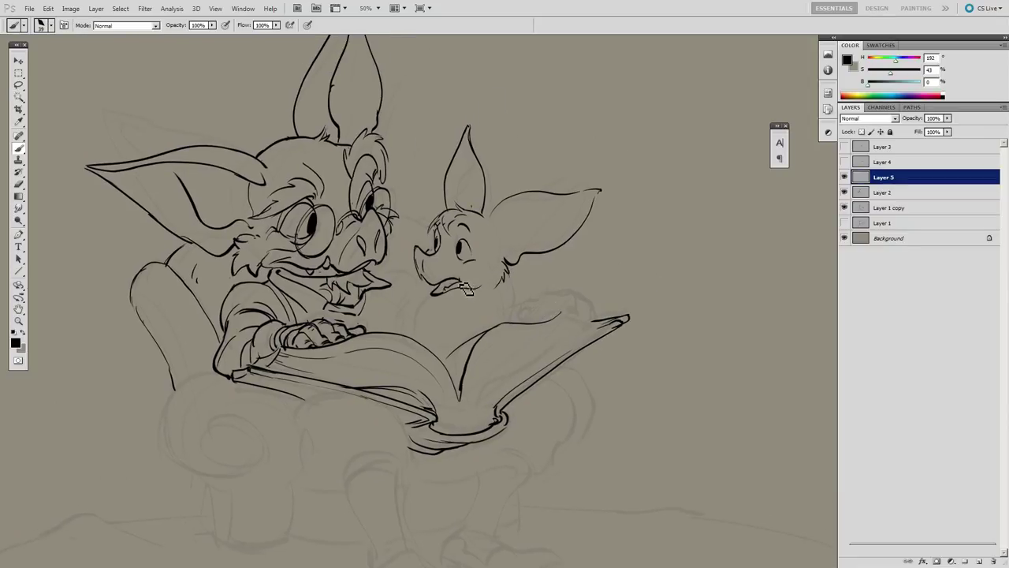
{"action": "key", "text": "l"}
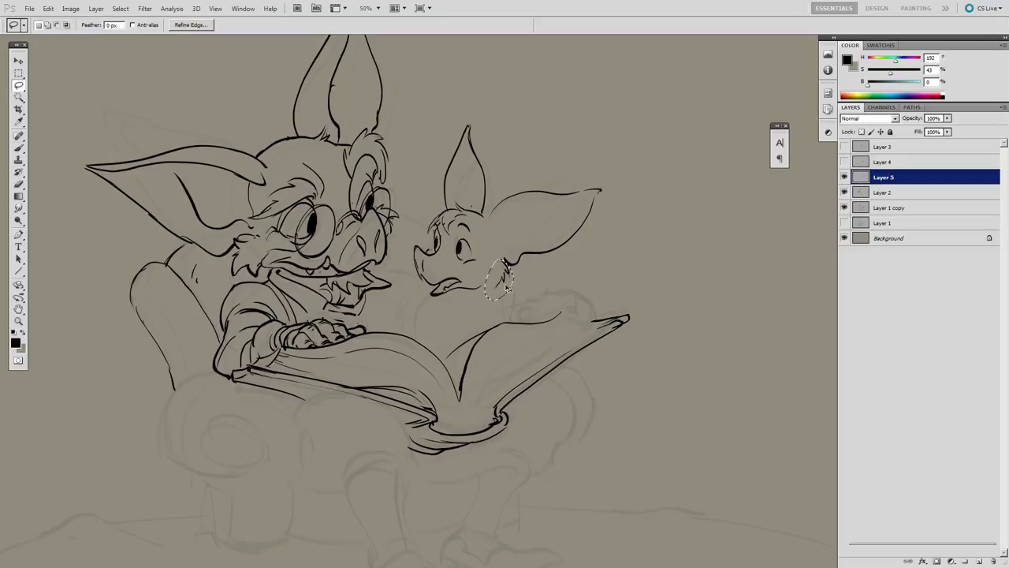
{"action": "key", "text": "b"}
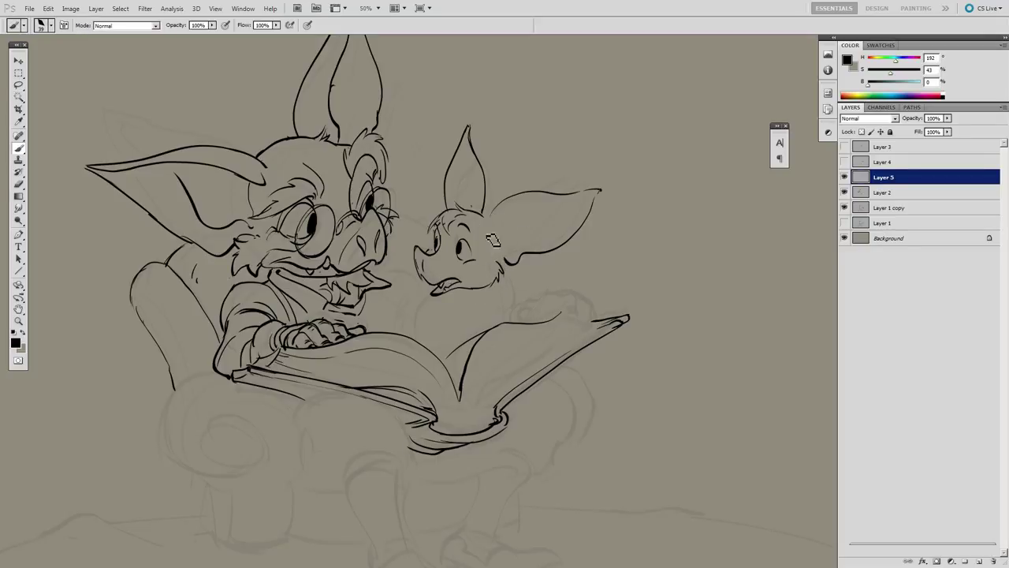
{"action": "key", "text": "e"}
{"action": "key", "text": "b"}
{"action": "scroll", "coordinate": [544, 203], "scroll_direction": "left", "scroll_amount": 1}
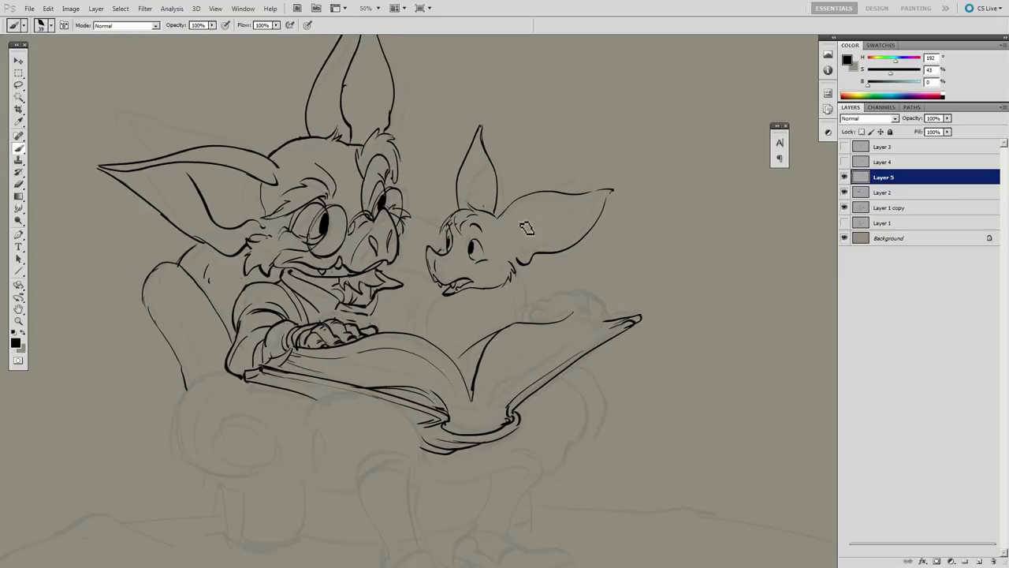
Step: Ink the inner rim lines of the small creature's ears
{"action": "left_click_drag", "start_coordinate": [500, 224], "coordinate": [613, 190]}
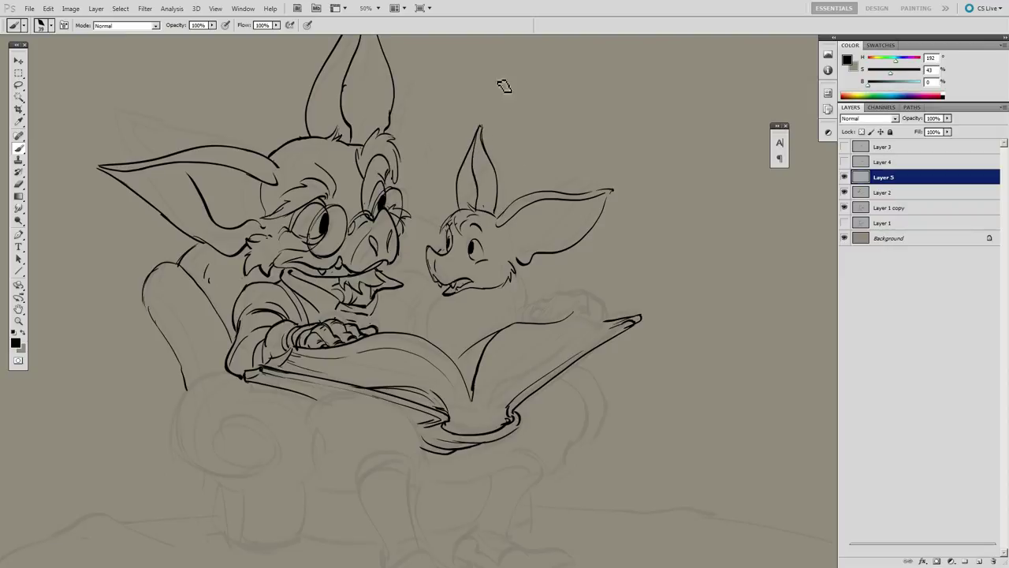
{"action": "mouse_move", "coordinate": [641, 139]}
{"action": "left_mouse_down"}
{"action": "mouse_move", "coordinate": [574, 199]}
{"action": "mouse_move", "coordinate": [598, 200]}
{"action": "left_mouse_up"}
{"action": "key", "text": "ctrl+alt+z"}
{"action": "key", "text": "ctrl+alt+z"}
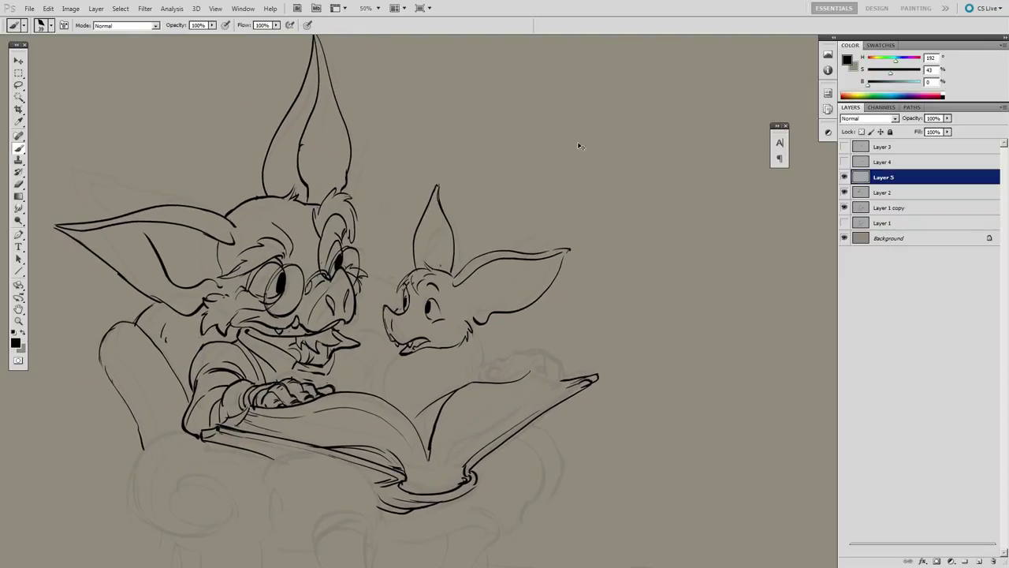
Step: Duplicate Layer 5, hide the original and erase the small creature's upright far ear on the copy
{"action": "key", "text": "ctrl+j"}
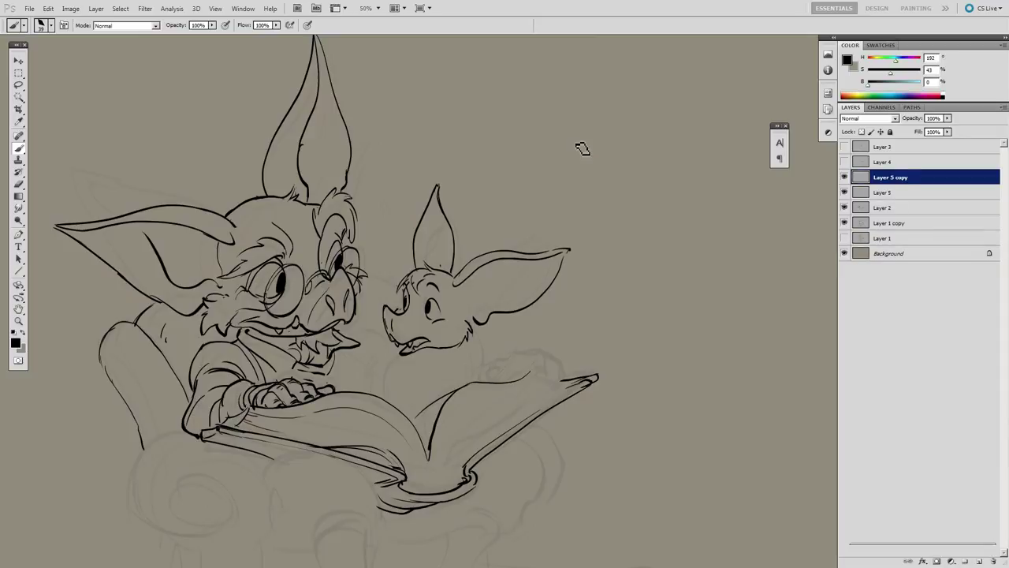
{"action": "left_click", "coordinate": [844, 193]}
{"action": "key", "text": "e"}
{"action": "left_click_drag", "start_coordinate": [449, 264], "coordinate": [402, 251]}
Step: Lasso the small creature's near ear and free-transform it so that it droops lower
{"action": "key", "text": "l"}
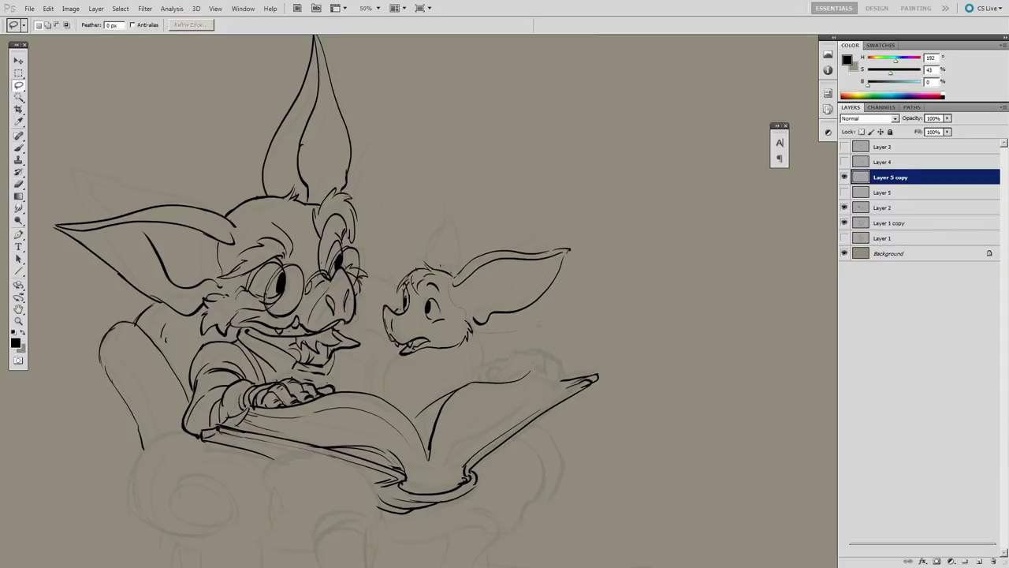
{"action": "left_click_drag", "start_coordinate": [464, 275], "coordinate": [453, 282]}
{"action": "key", "text": "ctrl+t"}
{"action": "left_click_drag", "start_coordinate": [601, 253], "coordinate": [597, 294]}
{"action": "key", "text": "Return"}
{"action": "key", "text": "ctrl+d"}
{"action": "key", "text": "b"}
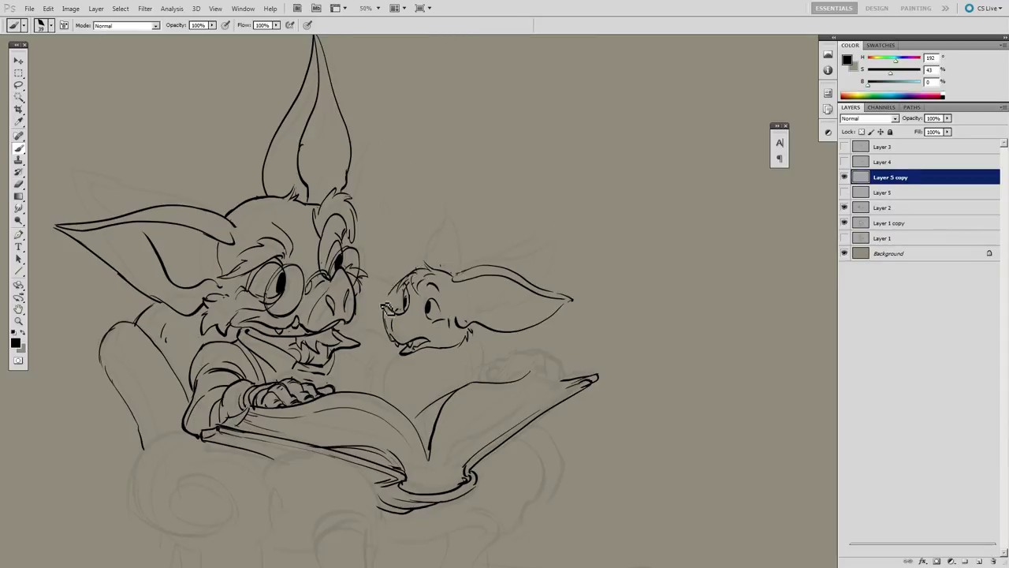
Step: Ink a drooping pointed far ear below the small creature's snout and clean up its tip and the head top
{"action": "left_click_drag", "start_coordinate": [386, 328], "coordinate": [357, 366]}
{"action": "mouse_move", "coordinate": [357, 366]}
{"action": "left_mouse_down"}
{"action": "mouse_move", "coordinate": [391, 370]}
{"action": "mouse_move", "coordinate": [427, 355]}
{"action": "left_mouse_up"}
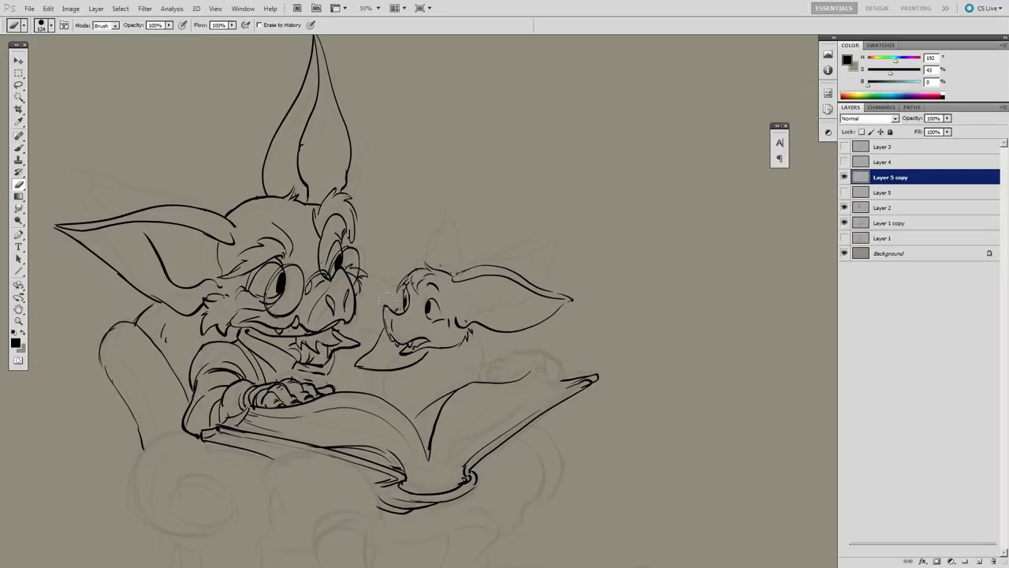
{"action": "key", "text": "e"}
{"action": "mouse_move", "coordinate": [360, 363]}
{"action": "left_mouse_down"}
{"action": "mouse_move", "coordinate": [380, 338]}
{"action": "mouse_move", "coordinate": [356, 365]}
{"action": "left_mouse_up"}
{"action": "key", "text": "b"}
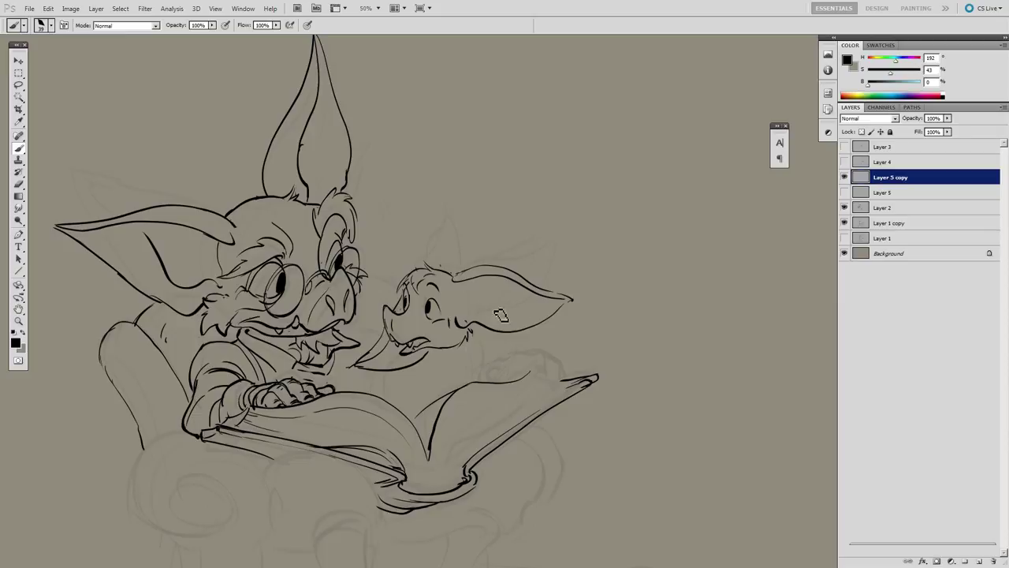
{"action": "key", "text": "e"}
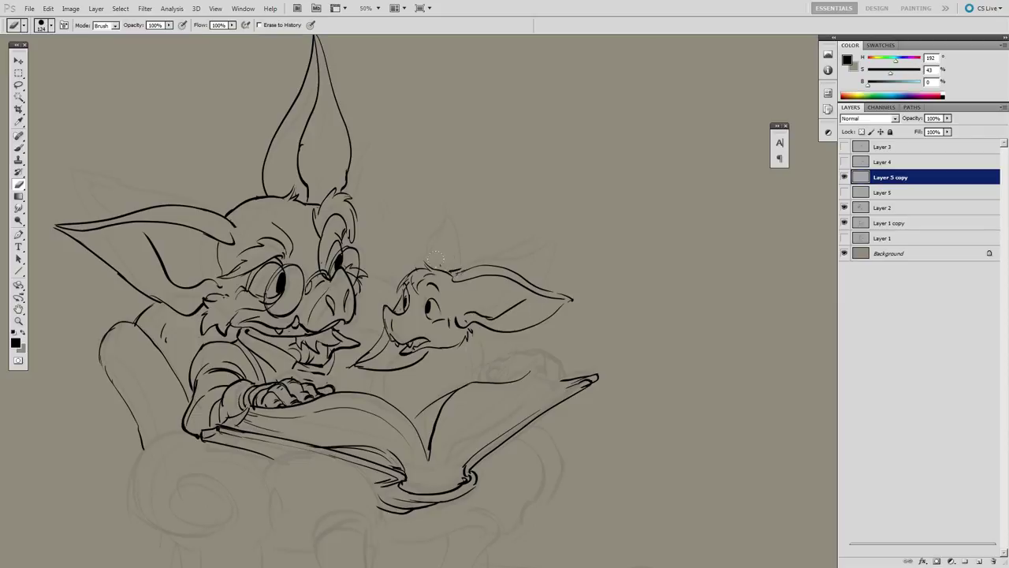
{"action": "key", "text": "b"}
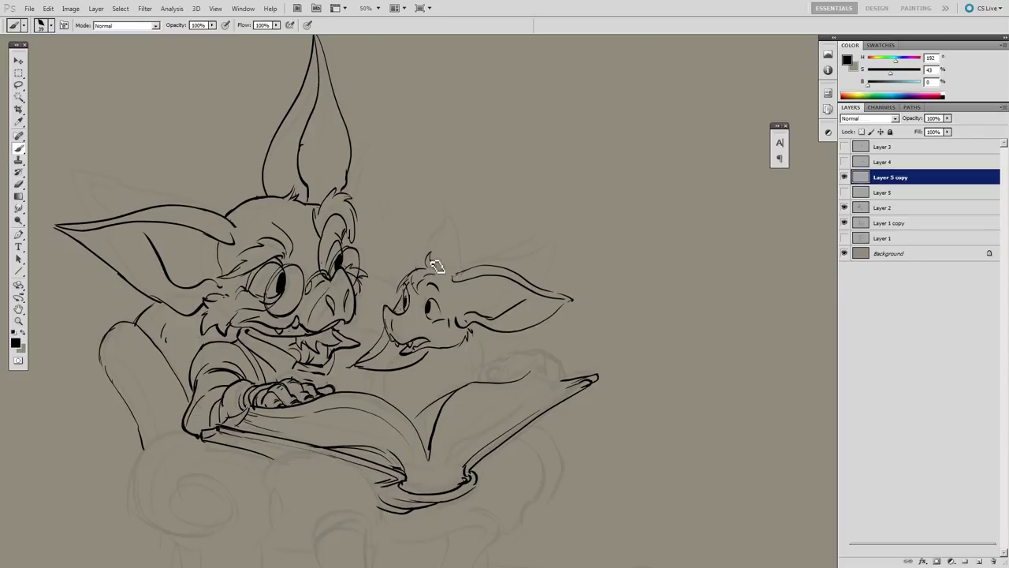
Step: Add a hair tuft on the small creature's head and ink the inner folds of its drooping near ear
{"action": "mouse_move", "coordinate": [437, 266]}
{"action": "left_mouse_down"}
{"action": "mouse_move", "coordinate": [405, 266]}
{"action": "mouse_move", "coordinate": [402, 297]}
{"action": "left_mouse_up"}
{"action": "key", "text": "e"}
{"action": "key", "text": "b"}
{"action": "mouse_move", "coordinate": [498, 273]}
{"action": "left_mouse_down"}
{"action": "mouse_move", "coordinate": [538, 234]}
{"action": "mouse_move", "coordinate": [595, 257]}
{"action": "mouse_move", "coordinate": [615, 282]}
{"action": "mouse_move", "coordinate": [605, 277]}
{"action": "left_mouse_up"}
{"action": "key", "text": "e"}
{"action": "key", "text": "b"}
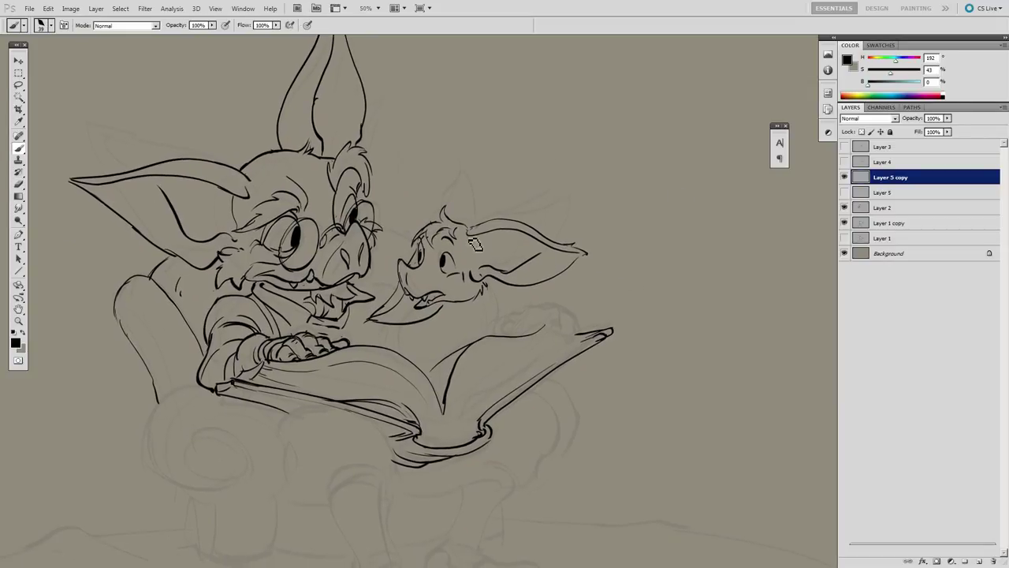
{"action": "left_click_drag", "start_coordinate": [473, 241], "coordinate": [486, 260]}
{"action": "left_click_drag", "start_coordinate": [570, 236], "coordinate": [537, 258]}
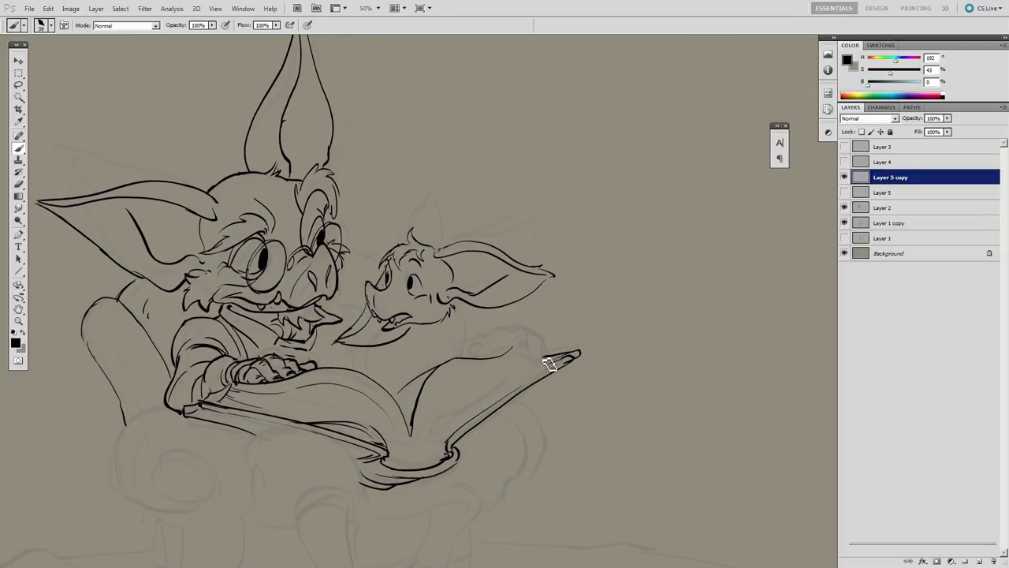
{"action": "left_click_drag", "start_coordinate": [549, 363], "coordinate": [599, 347]}
Step: Duplicate the ear variant as Layer 5 copy 2, redraw the far ear hanging steeply and erase the near ear
{"action": "key", "text": "e"}
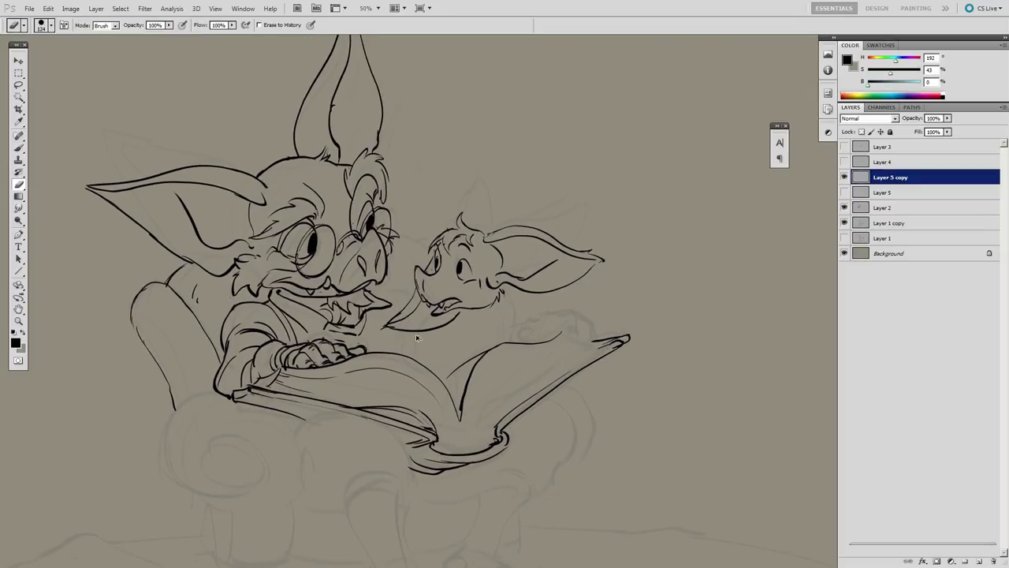
{"action": "key", "text": "ctrl+j"}
{"action": "key", "text": "b"}
{"action": "mouse_move", "coordinate": [408, 303]}
{"action": "left_mouse_down"}
{"action": "mouse_move", "coordinate": [431, 327]}
{"action": "mouse_move", "coordinate": [415, 339]}
{"action": "left_mouse_up"}
{"action": "key", "text": "ctrl+z"}
{"action": "left_click_drag", "start_coordinate": [415, 302], "coordinate": [417, 339]}
{"action": "key", "text": "e"}
{"action": "mouse_move", "coordinate": [529, 252]}
{"action": "left_mouse_down"}
{"action": "mouse_move", "coordinate": [504, 272]}
{"action": "mouse_move", "coordinate": [592, 252]}
{"action": "left_mouse_up"}
{"action": "key", "text": "b"}
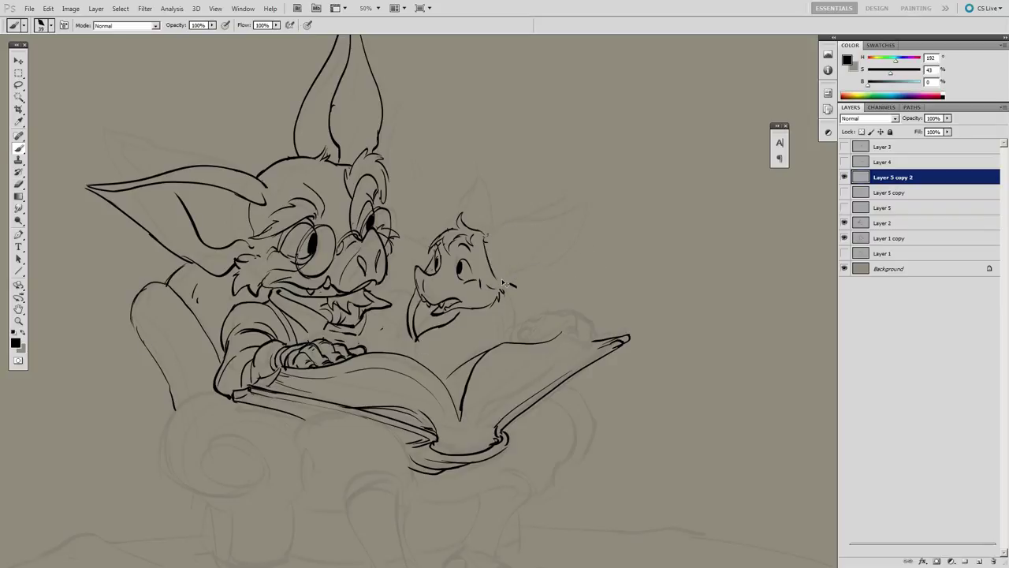
Step: Ink the near ear as a wide rounded flap hanging beside the cheek and reshape the far ear below the chin
{"action": "left_click_drag", "start_coordinate": [484, 241], "coordinate": [497, 325]}
{"action": "mouse_move", "coordinate": [486, 238]}
{"action": "left_mouse_down"}
{"action": "mouse_move", "coordinate": [535, 271]}
{"action": "mouse_move", "coordinate": [520, 324]}
{"action": "mouse_move", "coordinate": [501, 329]}
{"action": "mouse_move", "coordinate": [491, 266]}
{"action": "mouse_move", "coordinate": [482, 341]}
{"action": "left_mouse_up"}
{"action": "key", "text": "e"}
{"action": "key", "text": "b"}
{"action": "left_click_drag", "start_coordinate": [534, 270], "coordinate": [480, 339]}
{"action": "key", "text": "e"}
{"action": "key", "text": "b"}
{"action": "mouse_move", "coordinate": [412, 306]}
{"action": "left_mouse_down"}
{"action": "mouse_move", "coordinate": [454, 318]}
{"action": "mouse_move", "coordinate": [442, 349]}
{"action": "mouse_move", "coordinate": [479, 327]}
{"action": "mouse_move", "coordinate": [443, 346]}
{"action": "left_mouse_up"}
{"action": "key", "text": "e"}
{"action": "key", "text": "b"}
Step: Refine the hanging ears' front edges and clean up their tips where they meet the book page
{"action": "key", "text": "e"}
{"action": "key", "text": "b"}
{"action": "mouse_move", "coordinate": [491, 257]}
{"action": "left_mouse_down"}
{"action": "mouse_move", "coordinate": [487, 246]}
{"action": "mouse_move", "coordinate": [458, 281]}
{"action": "mouse_move", "coordinate": [491, 291]}
{"action": "left_mouse_up"}
{"action": "key", "text": "e"}
{"action": "key", "text": "b"}
{"action": "key", "text": "e"}
{"action": "key", "text": "b"}
{"action": "key", "text": "e"}
{"action": "mouse_move", "coordinate": [497, 373]}
{"action": "left_mouse_down"}
{"action": "mouse_move", "coordinate": [457, 390]}
{"action": "mouse_move", "coordinate": [467, 382]}
{"action": "left_mouse_up"}
Step: Redraw the small creature's near brow with a worried slant and tidy the hairline beside the ear
{"action": "key", "text": "b"}
{"action": "key", "text": "e"}
{"action": "key", "text": "b"}
{"action": "key", "text": "e"}
{"action": "key", "text": "b"}
{"action": "left_click_drag", "start_coordinate": [474, 264], "coordinate": [487, 273]}
{"action": "key", "text": "e"}
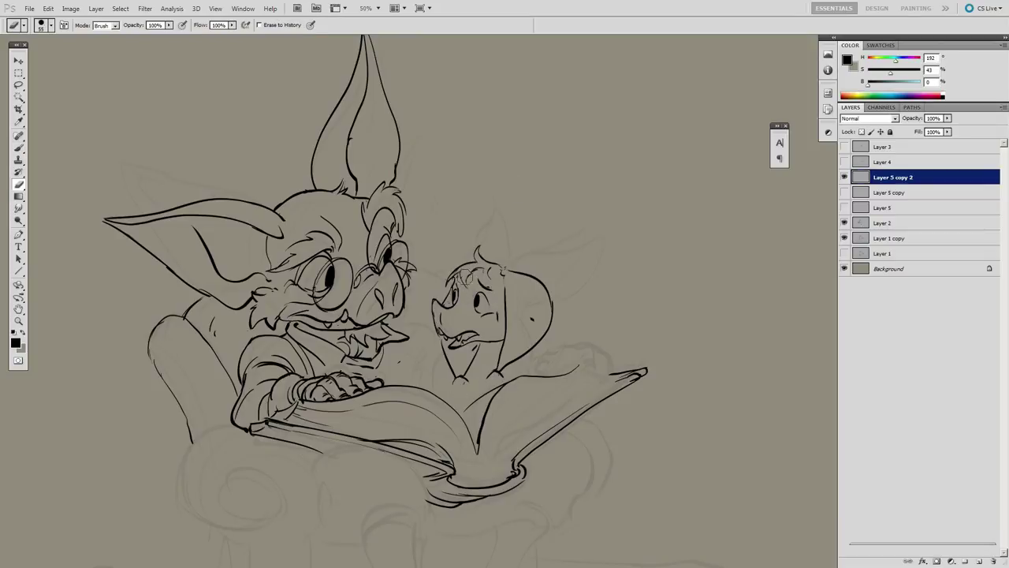
{"action": "key", "text": "b"}
{"action": "key", "text": "e"}
{"action": "key", "text": "b"}
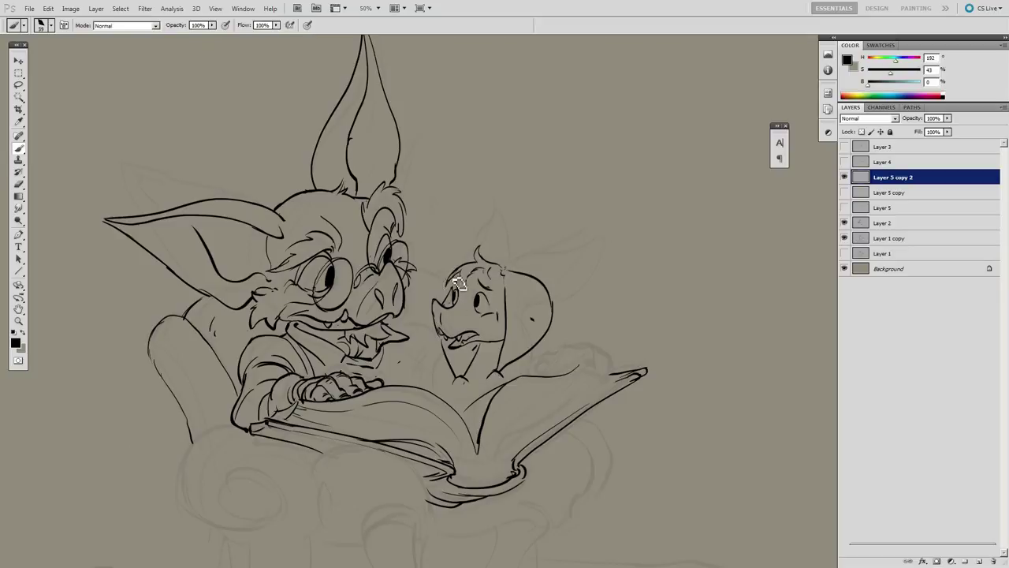
Step: Ink the small creature's forehead fringe and hair tuft, and slant the front edge of its hanging near ear
{"action": "left_click_drag", "start_coordinate": [454, 288], "coordinate": [436, 261]}
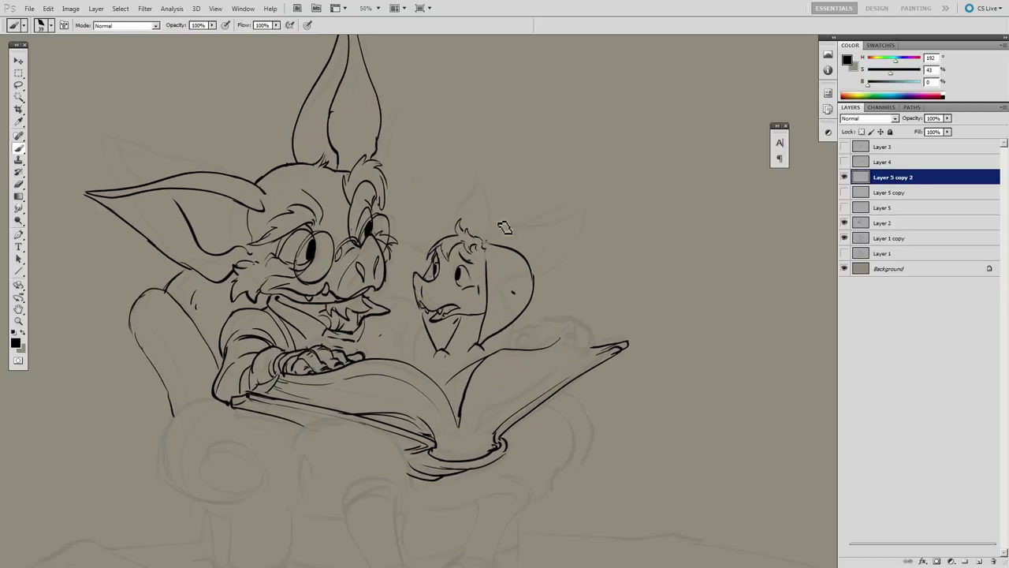
{"action": "left_click_drag", "start_coordinate": [504, 227], "coordinate": [503, 194]}
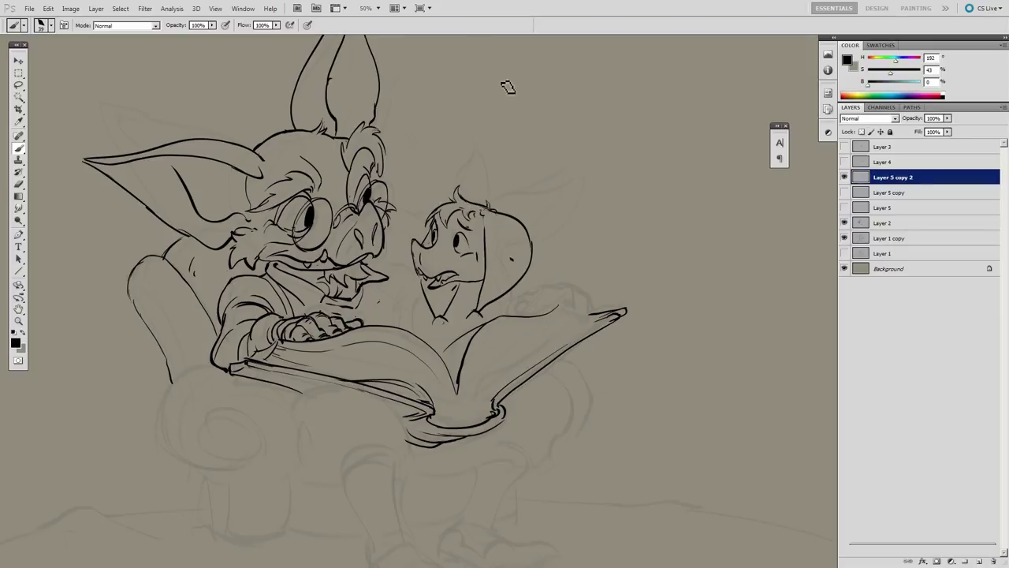
{"action": "left_click_drag", "start_coordinate": [562, 329], "coordinate": [564, 325]}
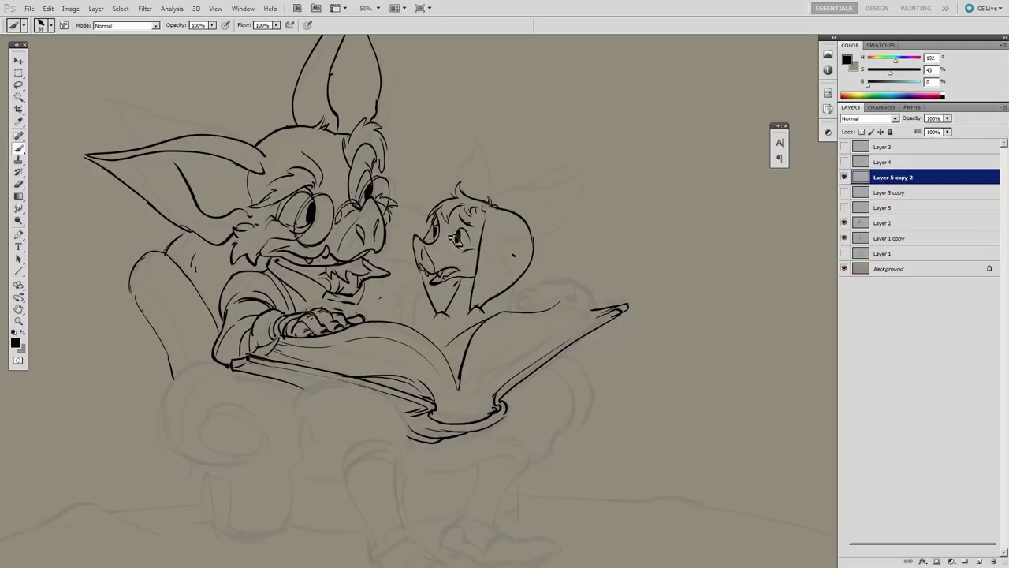
{"action": "left_click_drag", "start_coordinate": [545, 283], "coordinate": [534, 324]}
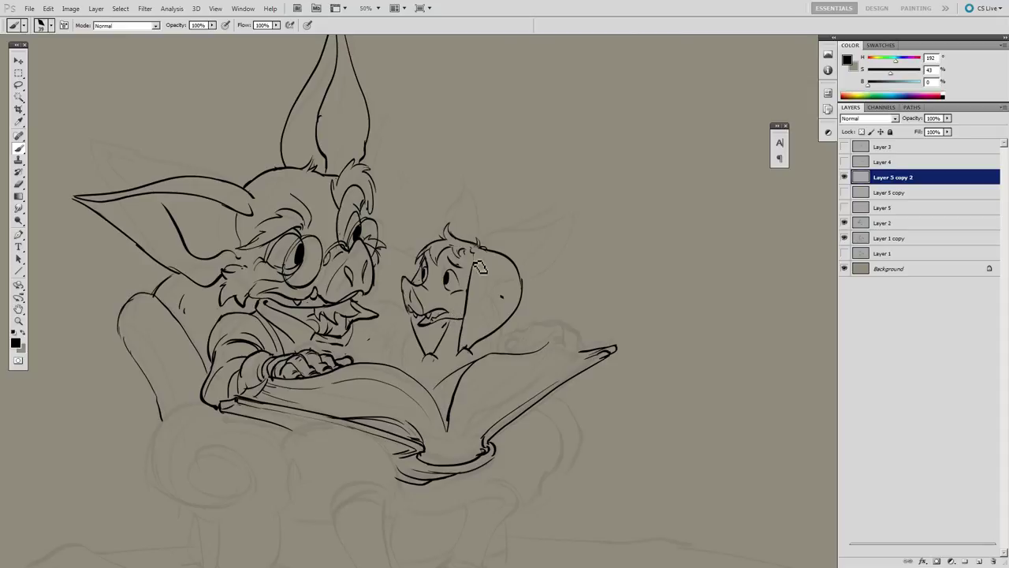
{"action": "left_click_drag", "start_coordinate": [478, 238], "coordinate": [471, 228]}
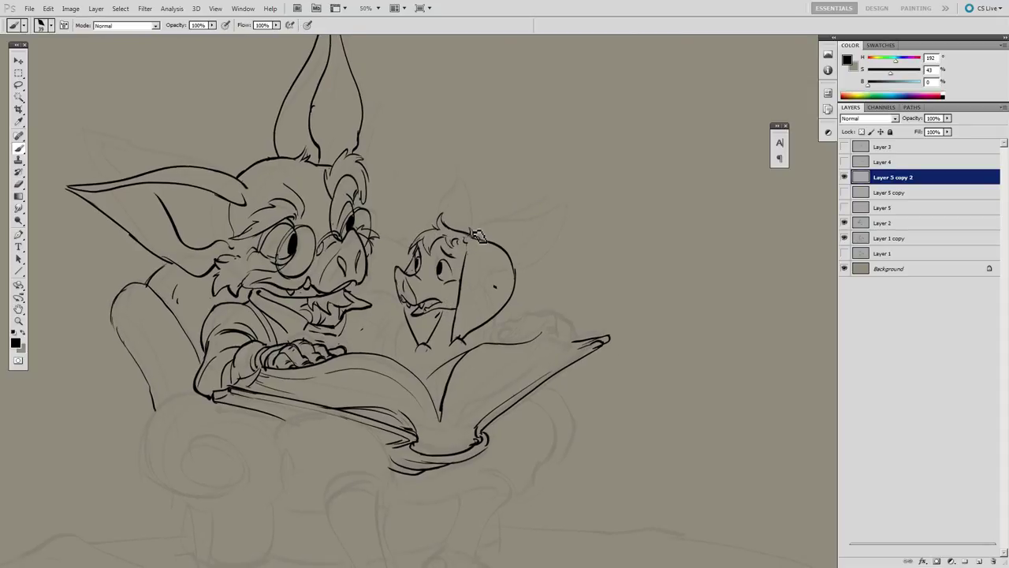
Step: Adjust the small creature's lassoed near eye and brow, and flip the canvas horizontally
{"action": "key", "text": "l"}
{"action": "key", "text": "b"}
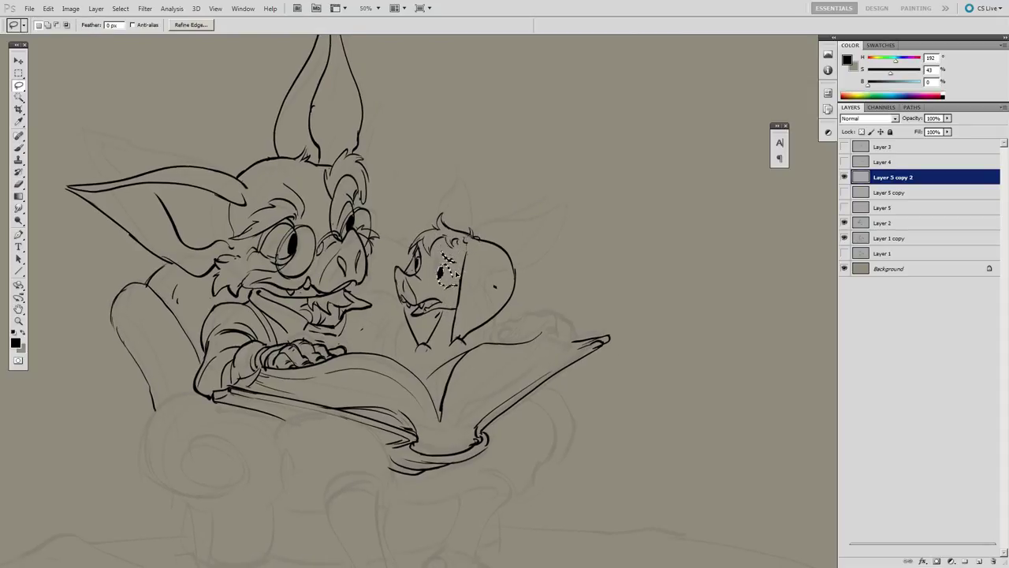
{"action": "left_click_drag", "start_coordinate": [451, 203], "coordinate": [470, 199]}
{"action": "key", "text": "ctrl+shift+h"}
{"action": "left_click_drag", "start_coordinate": [613, 466], "coordinate": [657, 471]}
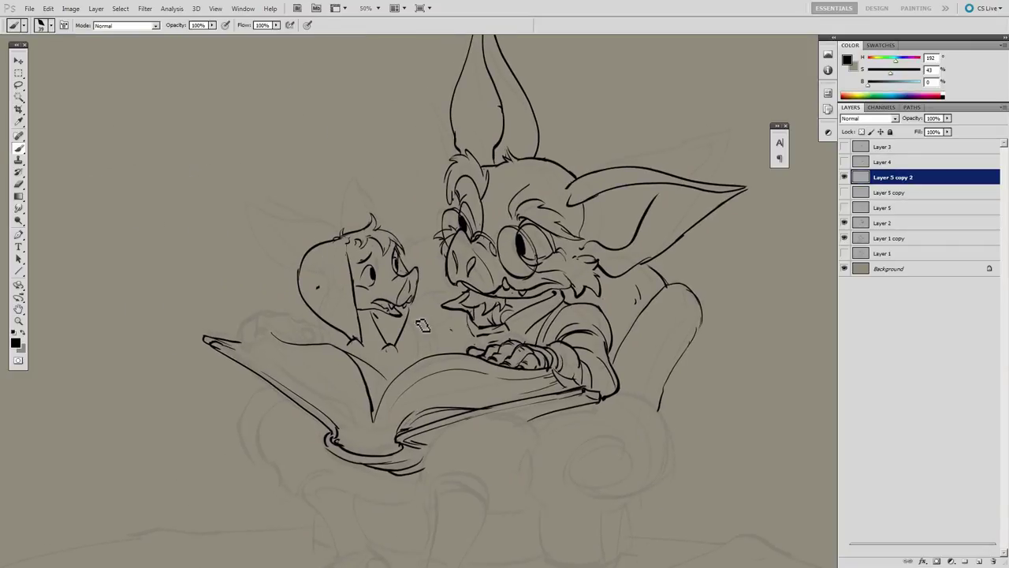
Step: Ink the line below the small creature's hanging ear and begin the grandpa's far hand resting on the book's edge
{"action": "mouse_move", "coordinate": [318, 286]}
{"action": "left_mouse_down"}
{"action": "mouse_move", "coordinate": [306, 265]}
{"action": "mouse_move", "coordinate": [299, 283]}
{"action": "left_mouse_up"}
{"action": "left_click_drag", "start_coordinate": [436, 361], "coordinate": [435, 356]}
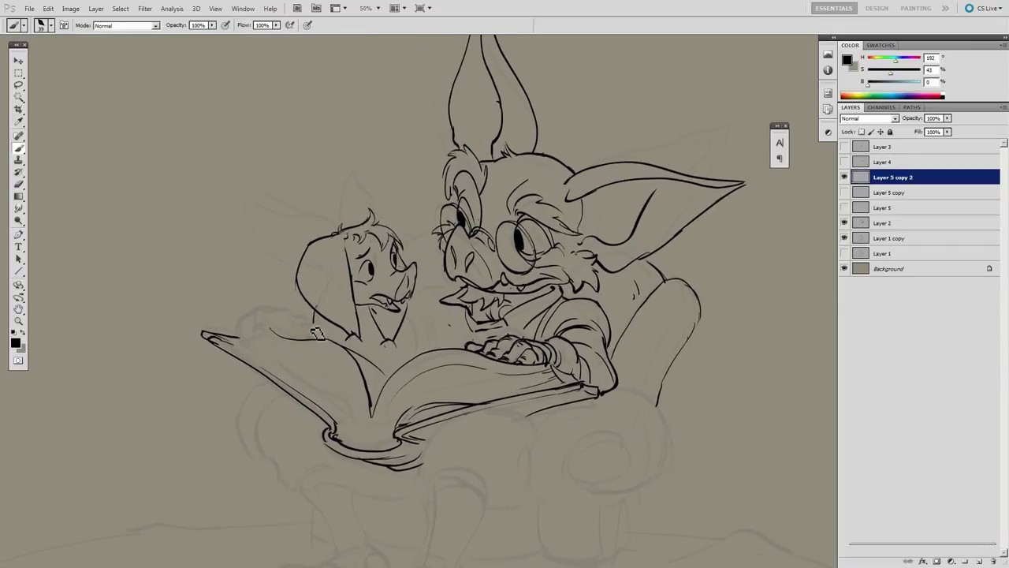
{"action": "left_click_drag", "start_coordinate": [316, 339], "coordinate": [323, 314]}
{"action": "left_click_drag", "start_coordinate": [585, 418], "coordinate": [608, 409]}
{"action": "left_click_drag", "start_coordinate": [329, 305], "coordinate": [384, 325]}
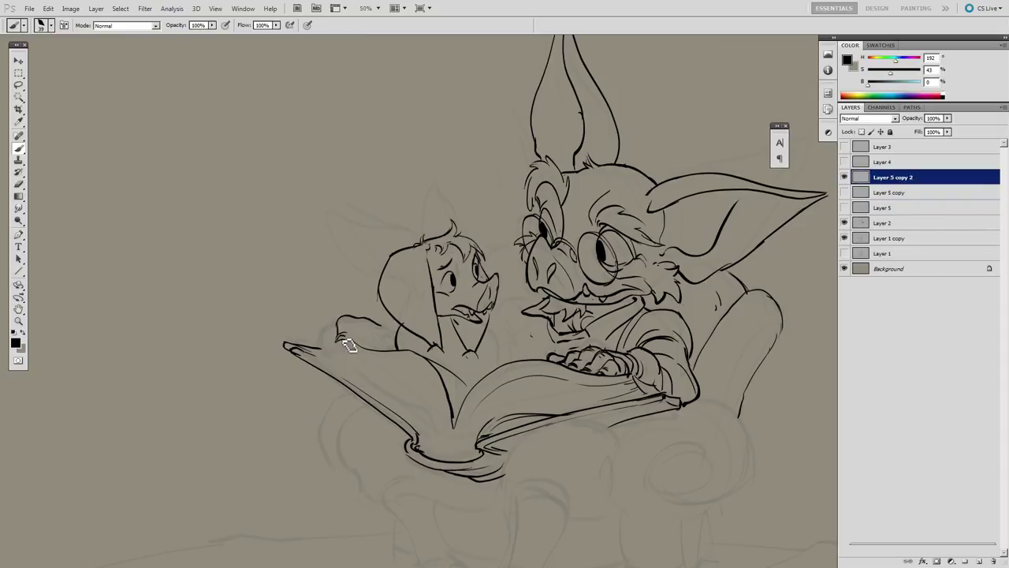
{"action": "mouse_move", "coordinate": [339, 341]}
{"action": "left_mouse_down"}
{"action": "mouse_move", "coordinate": [347, 340]}
{"action": "mouse_move", "coordinate": [324, 350]}
{"action": "mouse_move", "coordinate": [339, 346]}
{"action": "mouse_move", "coordinate": [435, 429]}
{"action": "mouse_move", "coordinate": [321, 352]}
{"action": "left_mouse_up"}
{"action": "key", "text": "ctrl+z"}
Step: Ink curved page lines running down into the book's spine and erase stray marks beside the small creature's arm
{"action": "left_click_drag", "start_coordinate": [421, 419], "coordinate": [431, 454]}
{"action": "left_click_drag", "start_coordinate": [454, 424], "coordinate": [452, 456]}
{"action": "key", "text": "ctrl+z"}
{"action": "mouse_move", "coordinate": [435, 412]}
{"action": "left_mouse_down"}
{"action": "mouse_move", "coordinate": [445, 458]}
{"action": "mouse_move", "coordinate": [481, 454]}
{"action": "left_mouse_up"}
{"action": "key", "text": "e"}
{"action": "mouse_move", "coordinate": [407, 351]}
{"action": "left_mouse_down"}
{"action": "mouse_move", "coordinate": [447, 396]}
{"action": "mouse_move", "coordinate": [430, 362]}
{"action": "left_mouse_up"}
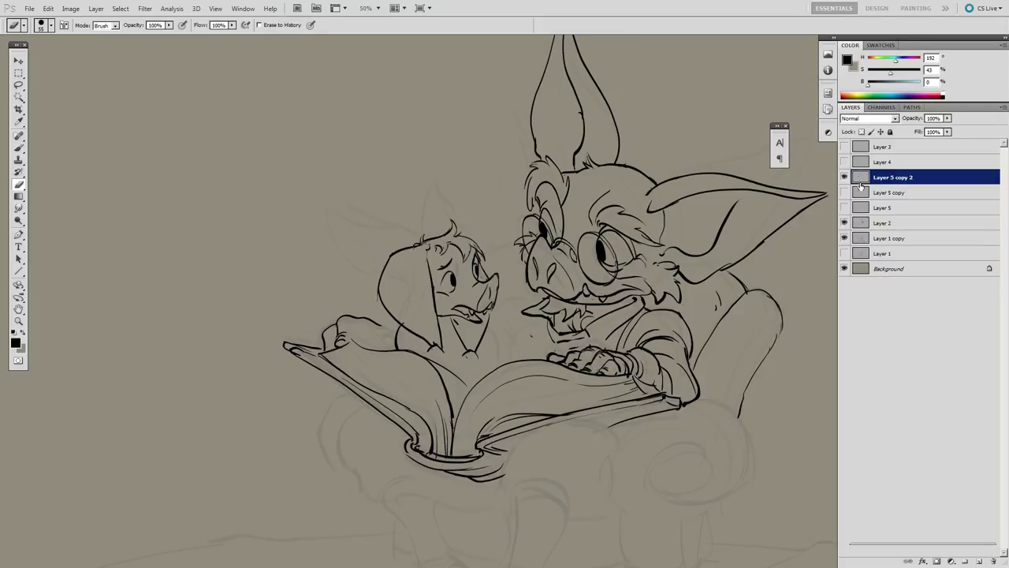
Step: Move the Layer 5 copy 2 layer directly above Layer 2 and merge the two layers
{"action": "left_click_drag", "start_coordinate": [860, 183], "coordinate": [858, 215]}
{"action": "left_click", "coordinate": [845, 208]}
{"action": "left_click", "coordinate": [844, 208]}
{"action": "left_click", "coordinate": [879, 223], "text": "shift"}
{"action": "key", "text": "ctrl+e"}
{"action": "left_click", "coordinate": [844, 209]}
{"action": "left_click", "coordinate": [844, 208]}
Step: Ink the fingers and knuckles of the grandpa's far hand gripping the edge of the open book
{"action": "key", "text": "f"}
{"action": "key", "text": "ctrl+minus"}
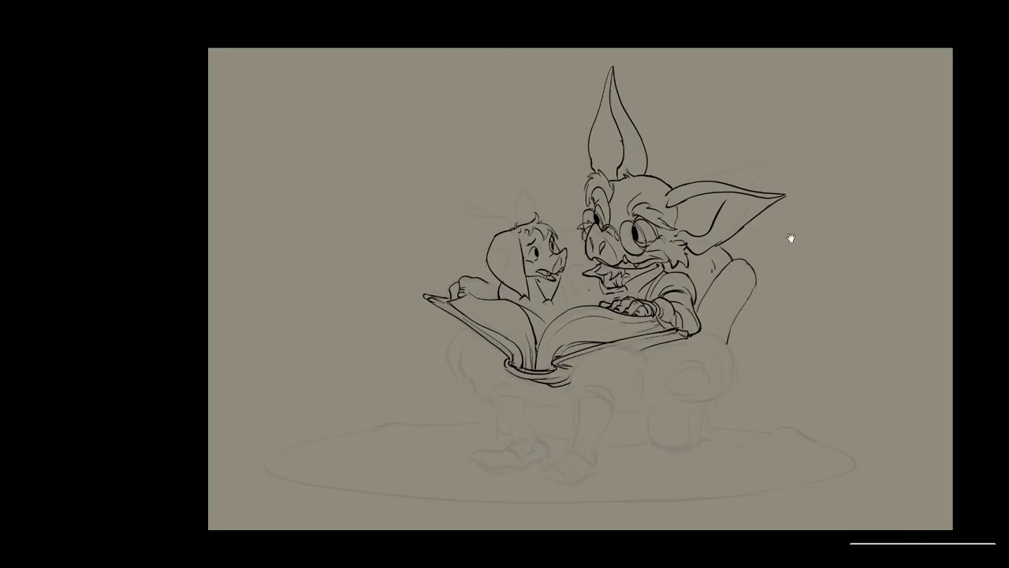
{"action": "left_click_drag", "start_coordinate": [791, 237], "coordinate": [754, 240]}
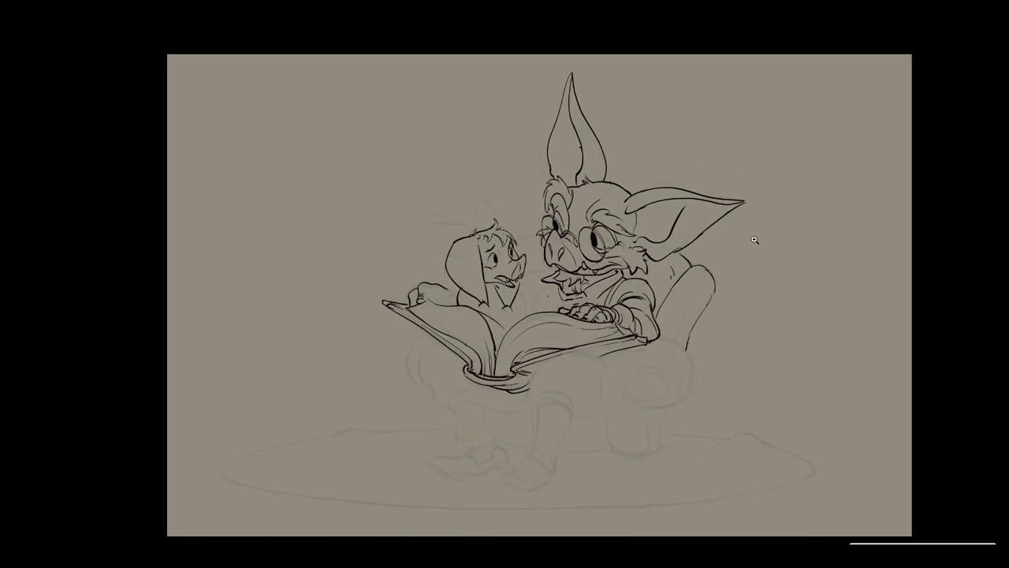
{"action": "left_click", "coordinate": [461, 306]}
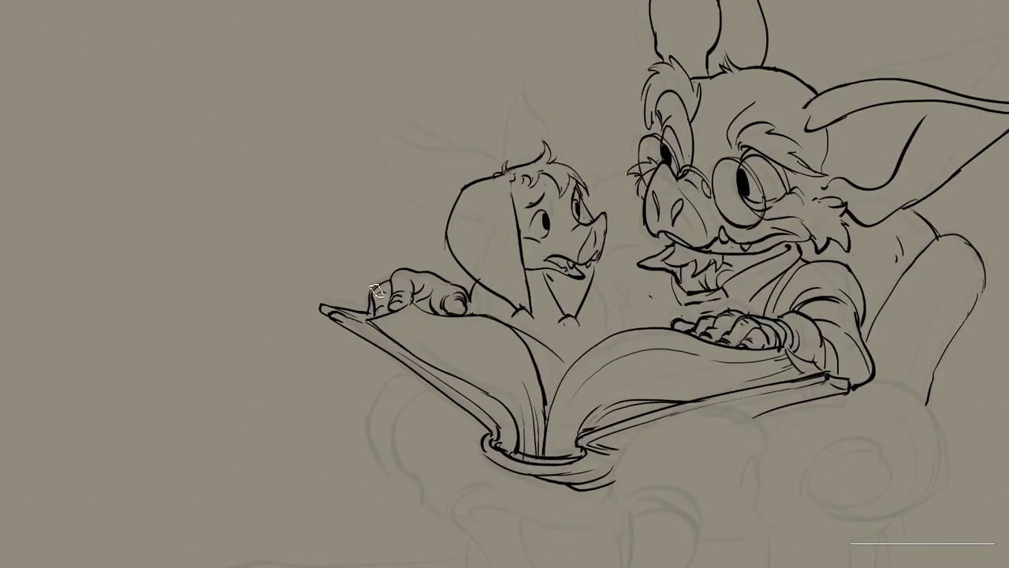
{"action": "left_click_drag", "start_coordinate": [375, 291], "coordinate": [359, 295]}
{"action": "left_click_drag", "start_coordinate": [601, 311], "coordinate": [524, 404]}
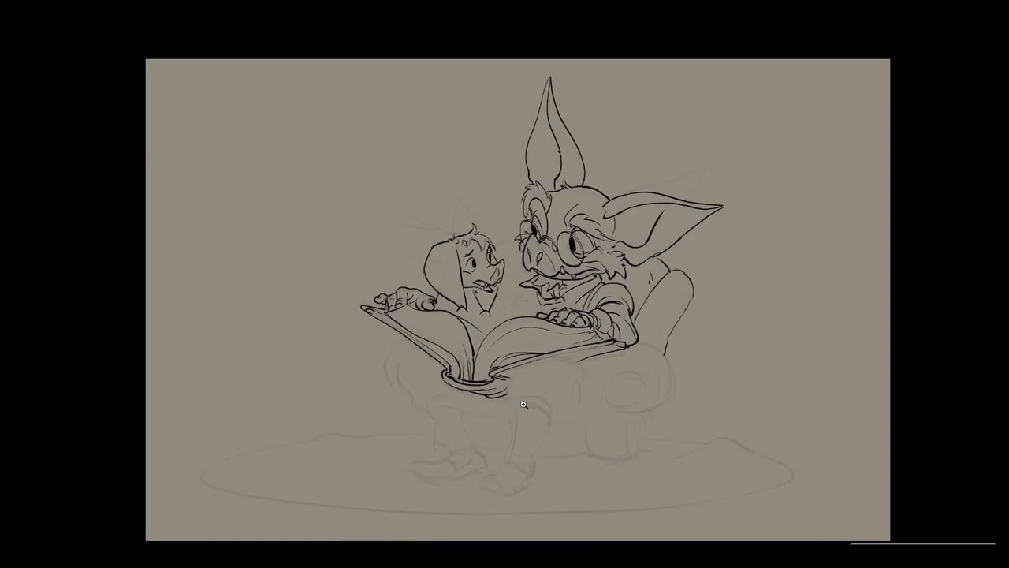
{"action": "scroll", "coordinate": [418, 324], "scroll_direction": "up", "scroll_amount": 3}
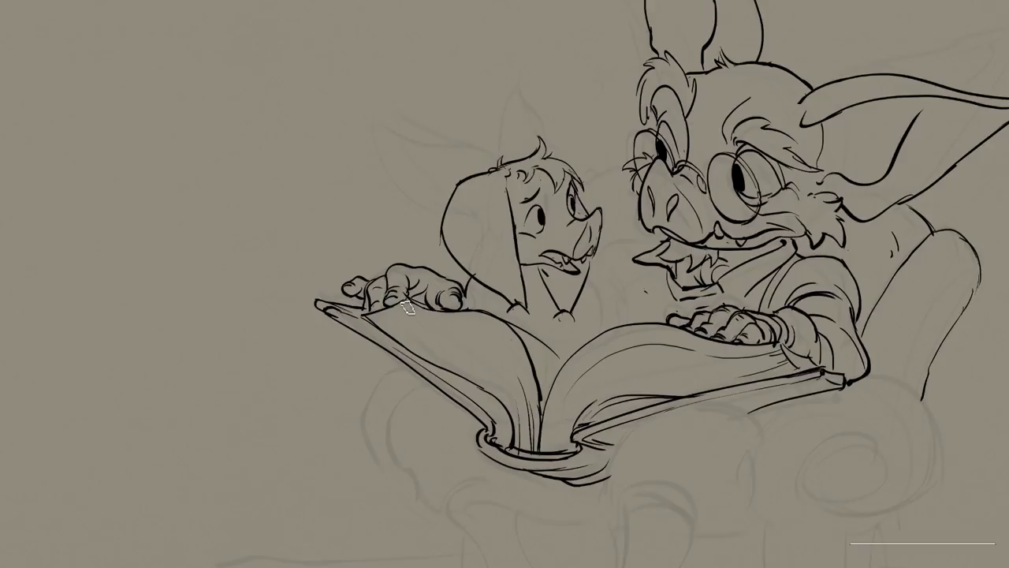
{"action": "left_click_drag", "start_coordinate": [470, 317], "coordinate": [397, 318]}
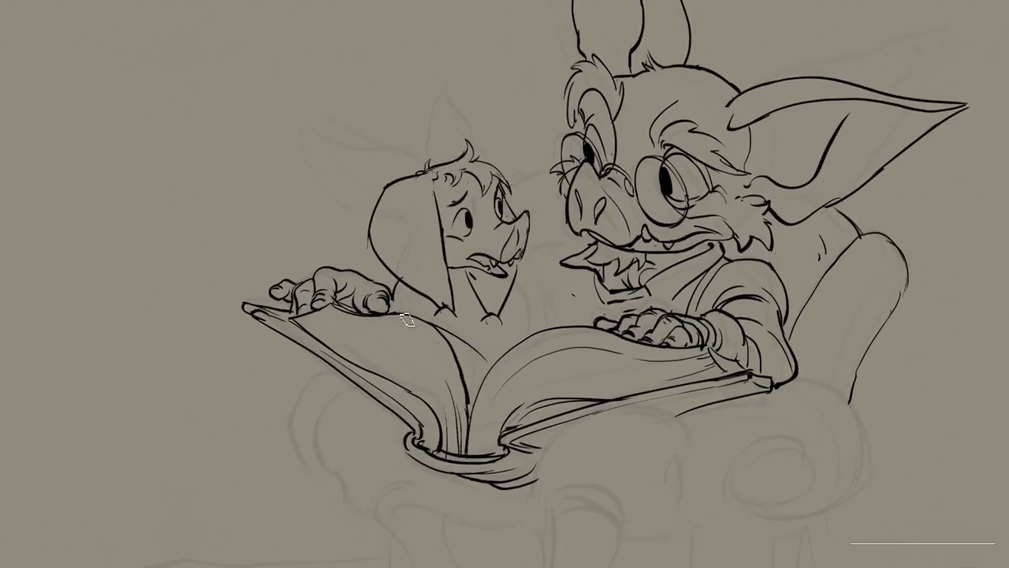
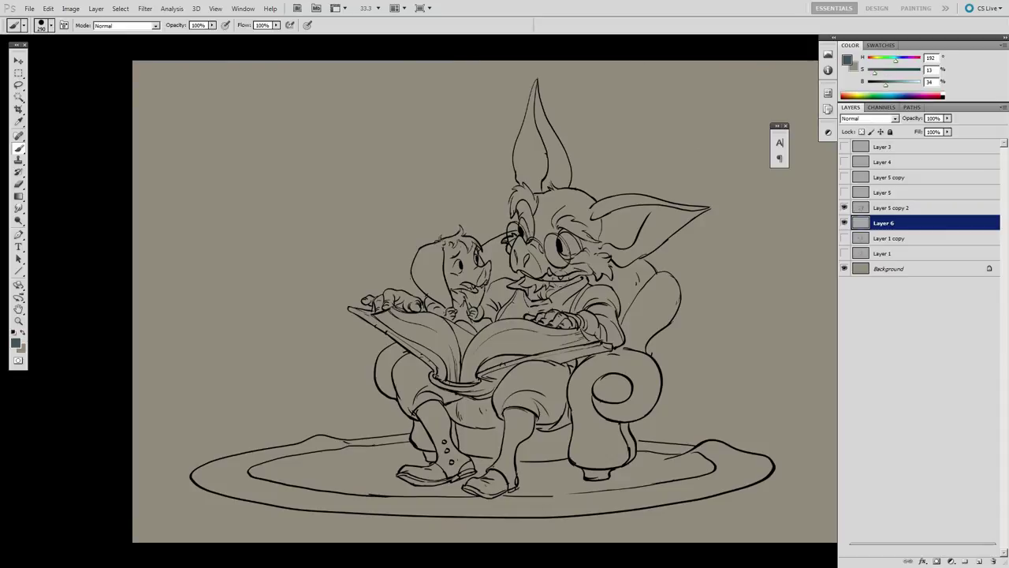
Step: Paint flat blue-grey on Layer 6 under the grandpa's beard and book page, and inside the small creature's near ear
{"action": "left_click_drag", "start_coordinate": [533, 319], "coordinate": [525, 333]}
{"action": "left_click_drag", "start_coordinate": [431, 300], "coordinate": [441, 311]}
{"action": "key", "text": "f"}
{"action": "left_click_drag", "start_coordinate": [419, 272], "coordinate": [434, 289]}
{"action": "key", "text": "f"}
{"action": "left_click_drag", "start_coordinate": [424, 254], "coordinate": [457, 304]}
Step: Fill the small creature's head and body and the chair area behind it with flat blue-grey, using a smaller brush
{"action": "key", "text": "bracketleft"}
{"action": "key", "text": "bracketleft"}
{"action": "key", "text": "bracketleft"}
{"action": "key", "text": "bracketleft"}
{"action": "key", "text": "bracketleft"}
{"action": "key", "text": "bracketleft"}
{"action": "key", "text": "bracketleft"}
{"action": "key", "text": "bracketleft"}
{"action": "key", "text": "bracketleft"}
{"action": "key", "text": "bracketleft"}
{"action": "key", "text": "bracketleft"}
{"action": "key", "text": "bracketleft"}
{"action": "key", "text": "z"}
{"action": "left_click", "coordinate": [440, 235]}
{"action": "left_click", "coordinate": [439, 235]}
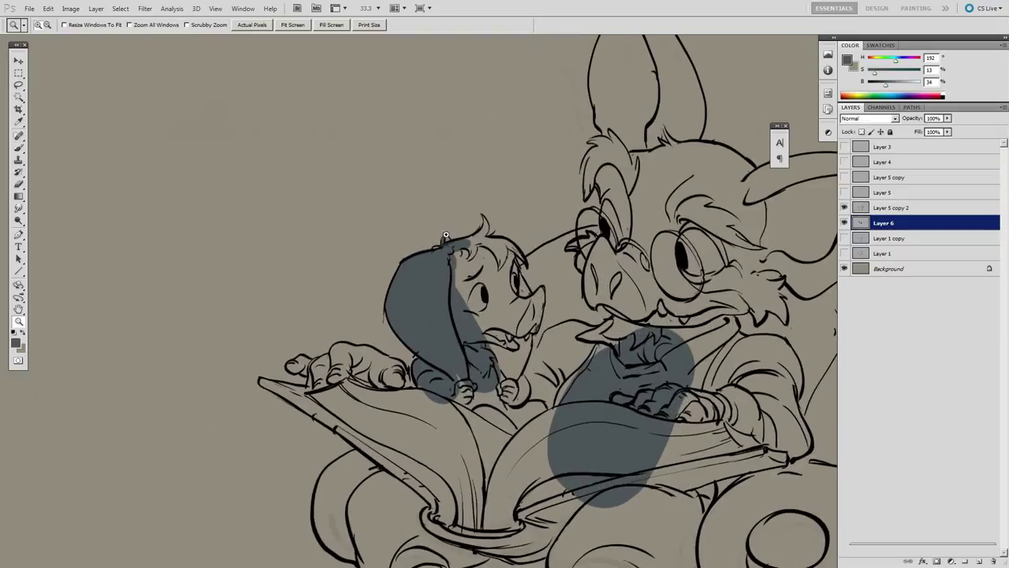
{"action": "key", "text": "e"}
{"action": "key", "text": "b"}
{"action": "key", "text": "e"}
{"action": "key", "text": "b"}
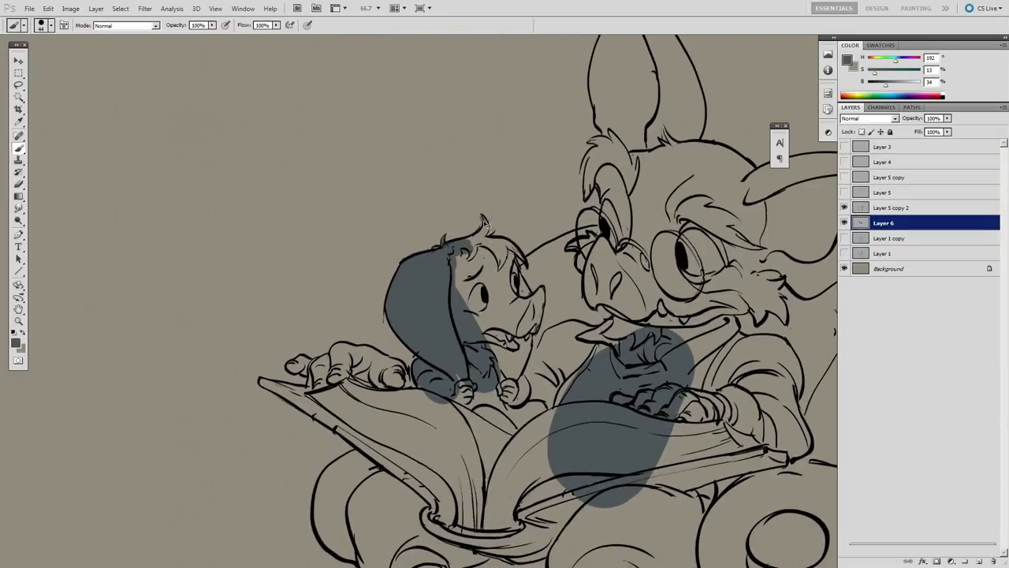
{"action": "mouse_move", "coordinate": [470, 241]}
{"action": "left_mouse_down"}
{"action": "mouse_move", "coordinate": [489, 221]}
{"action": "mouse_move", "coordinate": [511, 246]}
{"action": "mouse_move", "coordinate": [516, 284]}
{"action": "mouse_move", "coordinate": [485, 331]}
{"action": "mouse_move", "coordinate": [509, 359]}
{"action": "mouse_move", "coordinate": [570, 249]}
{"action": "mouse_move", "coordinate": [626, 261]}
{"action": "mouse_move", "coordinate": [604, 298]}
{"action": "left_mouse_up"}
Step: Fill the grandpa's far brow, snout and the sleeve behind the small creature with the flat blue-grey
{"action": "key", "text": "bracketright"}
{"action": "key", "text": "bracketright"}
{"action": "mouse_move", "coordinate": [628, 198]}
{"action": "left_mouse_down"}
{"action": "mouse_move", "coordinate": [623, 216]}
{"action": "mouse_move", "coordinate": [607, 158]}
{"action": "left_mouse_up"}
{"action": "key", "text": "bracketleft"}
{"action": "mouse_move", "coordinate": [588, 193]}
{"action": "left_mouse_down"}
{"action": "mouse_move", "coordinate": [590, 164]}
{"action": "mouse_move", "coordinate": [614, 145]}
{"action": "mouse_move", "coordinate": [629, 213]}
{"action": "left_mouse_up"}
{"action": "right_click", "coordinate": [596, 181], "text": "alt"}
{"action": "key", "text": "ctrl+minus"}
{"action": "left_click_drag", "start_coordinate": [619, 292], "coordinate": [633, 317]}
{"action": "left_click_drag", "start_coordinate": [594, 308], "coordinate": [569, 360]}
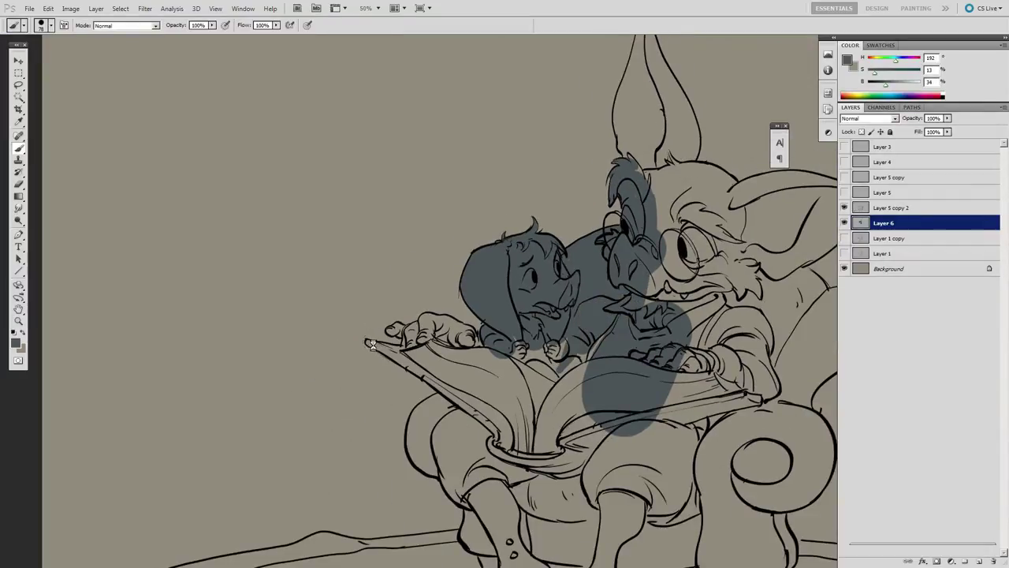
Step: Fill the grandpa's far hand and the adjoining outer edge of the book with the flat blue-grey
{"action": "key", "text": "f"}
{"action": "left_click_drag", "start_coordinate": [371, 309], "coordinate": [426, 337]}
{"action": "mouse_move", "coordinate": [393, 297]}
{"action": "left_mouse_down"}
{"action": "mouse_move", "coordinate": [385, 294]}
{"action": "mouse_move", "coordinate": [418, 292]}
{"action": "mouse_move", "coordinate": [430, 312]}
{"action": "mouse_move", "coordinate": [449, 287]}
{"action": "mouse_move", "coordinate": [473, 300]}
{"action": "mouse_move", "coordinate": [470, 326]}
{"action": "left_mouse_up"}
Step: Extend the blue-grey base from the far armrest and trouser leg through both shoes, the chair's base and the near armrest
{"action": "mouse_move", "coordinate": [705, 433]}
{"action": "left_mouse_down"}
{"action": "mouse_move", "coordinate": [582, 356]}
{"action": "mouse_move", "coordinate": [713, 337]}
{"action": "left_mouse_up"}
{"action": "mouse_move", "coordinate": [483, 406]}
{"action": "left_mouse_down"}
{"action": "mouse_move", "coordinate": [455, 339]}
{"action": "mouse_move", "coordinate": [430, 323]}
{"action": "mouse_move", "coordinate": [429, 271]}
{"action": "mouse_move", "coordinate": [429, 324]}
{"action": "mouse_move", "coordinate": [461, 278]}
{"action": "left_mouse_up"}
{"action": "left_click_drag", "start_coordinate": [433, 235], "coordinate": [475, 270]}
{"action": "left_click_drag", "start_coordinate": [479, 404], "coordinate": [508, 428]}
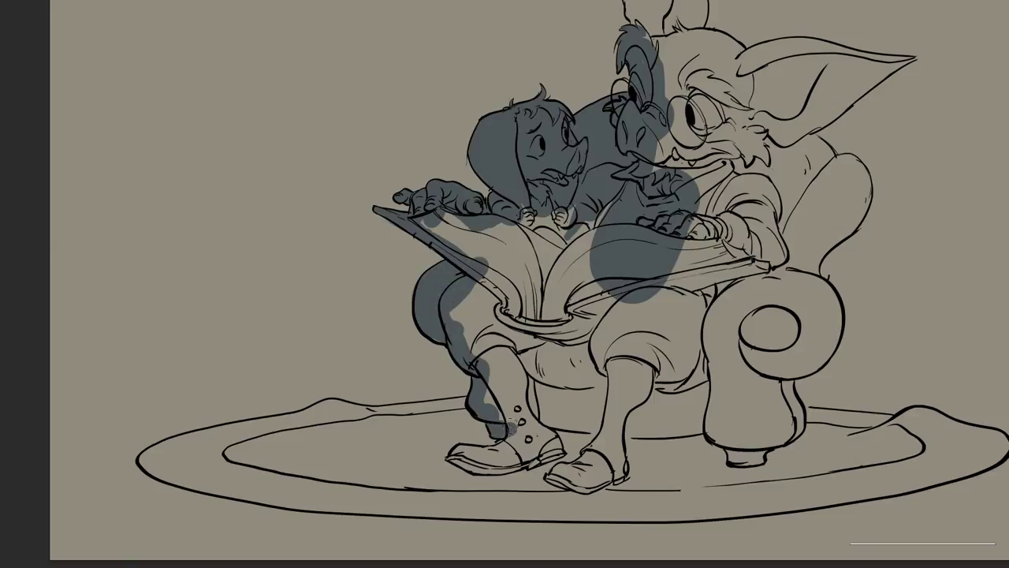
{"action": "mouse_move", "coordinate": [455, 452]}
{"action": "left_mouse_down"}
{"action": "mouse_move", "coordinate": [528, 439]}
{"action": "mouse_move", "coordinate": [551, 445]}
{"action": "mouse_move", "coordinate": [531, 438]}
{"action": "mouse_move", "coordinate": [603, 422]}
{"action": "mouse_move", "coordinate": [593, 423]}
{"action": "mouse_move", "coordinate": [605, 424]}
{"action": "mouse_move", "coordinate": [581, 473]}
{"action": "mouse_move", "coordinate": [589, 477]}
{"action": "mouse_move", "coordinate": [617, 466]}
{"action": "mouse_move", "coordinate": [624, 420]}
{"action": "mouse_move", "coordinate": [733, 420]}
{"action": "mouse_move", "coordinate": [732, 437]}
{"action": "mouse_move", "coordinate": [762, 438]}
{"action": "mouse_move", "coordinate": [739, 457]}
{"action": "mouse_move", "coordinate": [791, 426]}
{"action": "mouse_move", "coordinate": [782, 373]}
{"action": "mouse_move", "coordinate": [766, 417]}
{"action": "mouse_move", "coordinate": [787, 329]}
{"action": "mouse_move", "coordinate": [812, 347]}
{"action": "left_mouse_up"}
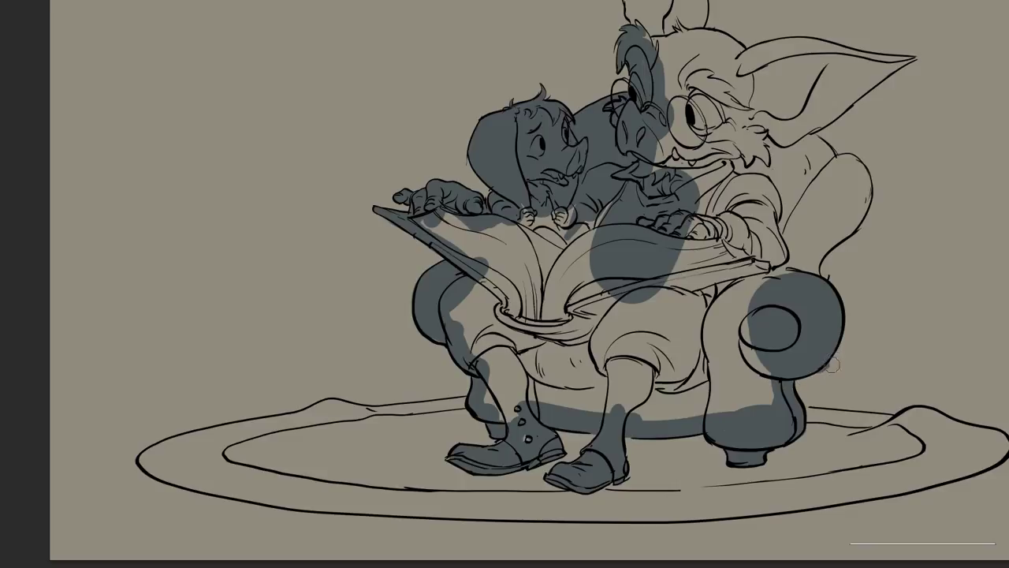
Step: Fill the chair back and the grandpa's sideways ear and head edge with blue-grey, and start on his upright ear
{"action": "mouse_move", "coordinate": [808, 276]}
{"action": "left_mouse_down"}
{"action": "mouse_move", "coordinate": [852, 158]}
{"action": "mouse_move", "coordinate": [817, 146]}
{"action": "mouse_move", "coordinate": [787, 253]}
{"action": "mouse_move", "coordinate": [811, 117]}
{"action": "left_mouse_up"}
{"action": "left_click_drag", "start_coordinate": [839, 95], "coordinate": [757, 248]}
{"action": "mouse_move", "coordinate": [823, 216]}
{"action": "left_mouse_down"}
{"action": "mouse_move", "coordinate": [749, 273]}
{"action": "mouse_move", "coordinate": [823, 227]}
{"action": "mouse_move", "coordinate": [823, 216]}
{"action": "mouse_move", "coordinate": [666, 222]}
{"action": "left_mouse_up"}
{"action": "mouse_move", "coordinate": [670, 185]}
{"action": "left_mouse_down"}
{"action": "mouse_move", "coordinate": [773, 213]}
{"action": "mouse_move", "coordinate": [710, 268]}
{"action": "mouse_move", "coordinate": [623, 292]}
{"action": "mouse_move", "coordinate": [668, 158]}
{"action": "left_mouse_up"}
{"action": "left_click_drag", "start_coordinate": [583, 56], "coordinate": [544, 150]}
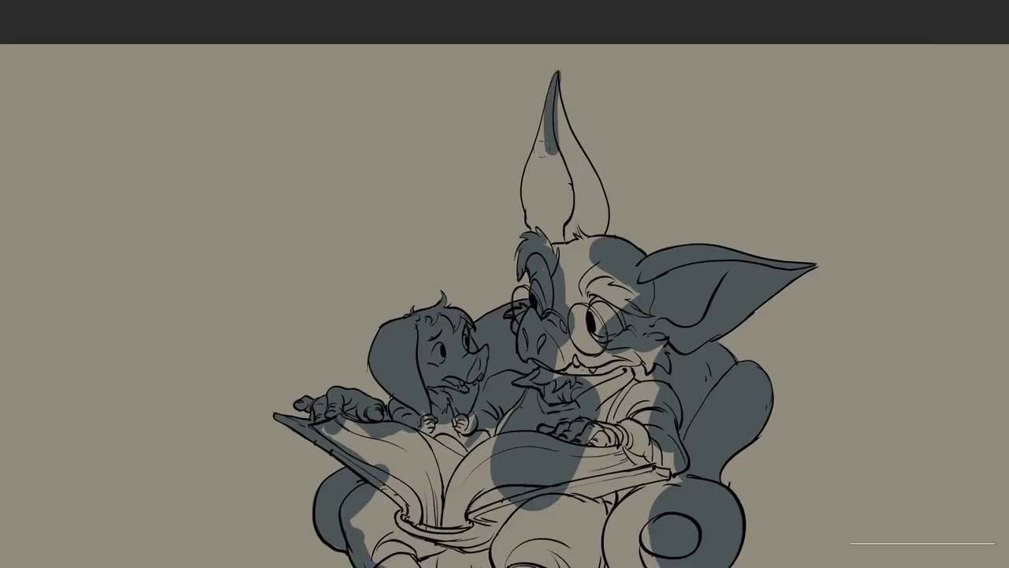
Step: Fill the uncovered parts of the upright ear, heads, book, legs and armchair with the flat blue-grey base colour
{"action": "key", "text": "ctrl+z"}
{"action": "left_click_drag", "start_coordinate": [556, 77], "coordinate": [546, 173]}
{"action": "key", "text": "ctrl+z"}
{"action": "mouse_move", "coordinate": [561, 73]}
{"action": "left_mouse_down"}
{"action": "mouse_move", "coordinate": [542, 98]}
{"action": "mouse_move", "coordinate": [584, 201]}
{"action": "mouse_move", "coordinate": [579, 128]}
{"action": "mouse_move", "coordinate": [533, 136]}
{"action": "mouse_move", "coordinate": [521, 193]}
{"action": "left_mouse_up"}
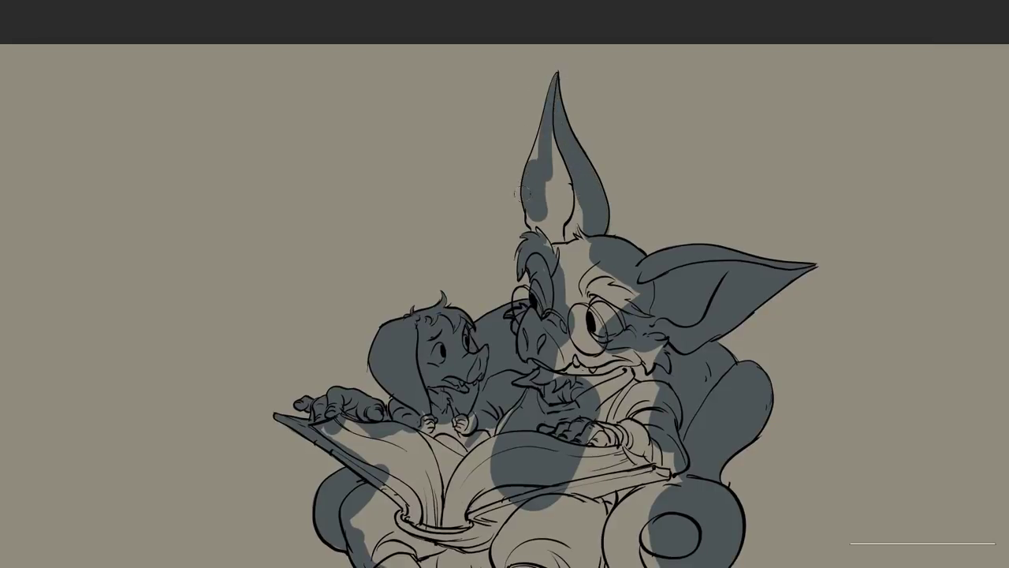
{"action": "left_click_drag", "start_coordinate": [556, 146], "coordinate": [546, 232]}
{"action": "left_click_drag", "start_coordinate": [572, 186], "coordinate": [580, 322]}
{"action": "key", "text": "ctrl+minus"}
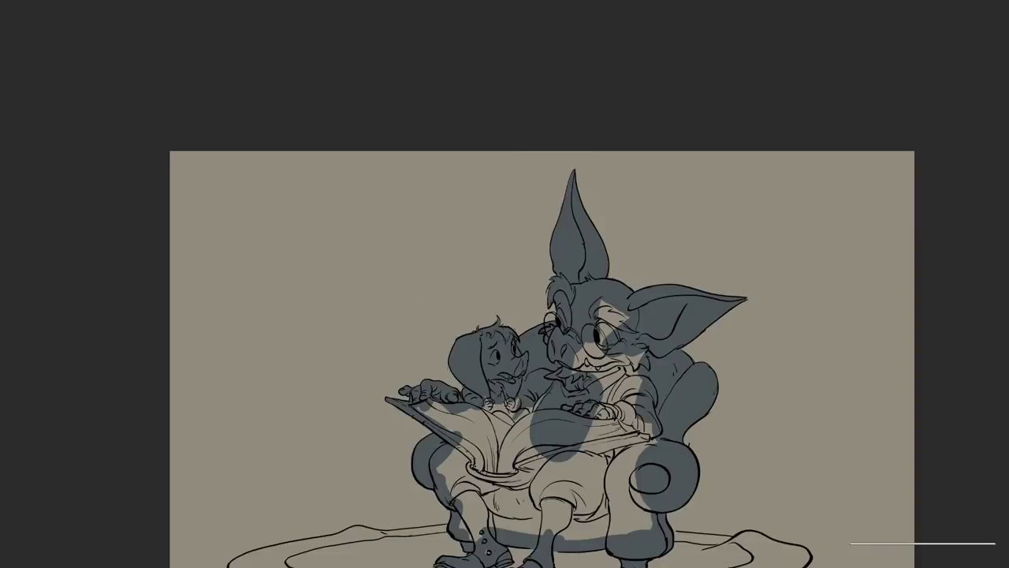
{"action": "mouse_move", "coordinate": [406, 377]}
{"action": "left_mouse_down"}
{"action": "mouse_move", "coordinate": [417, 328]}
{"action": "mouse_move", "coordinate": [508, 379]}
{"action": "mouse_move", "coordinate": [631, 347]}
{"action": "mouse_move", "coordinate": [465, 422]}
{"action": "mouse_move", "coordinate": [483, 469]}
{"action": "mouse_move", "coordinate": [637, 462]}
{"action": "mouse_move", "coordinate": [658, 472]}
{"action": "left_mouse_up"}
{"action": "left_click_drag", "start_coordinate": [727, 372], "coordinate": [701, 330]}
Step: Paint the oval rug flat dark green (H 97, S 13, B 34) on Layer 7, beneath the character silhouette
{"action": "key", "text": "f"}
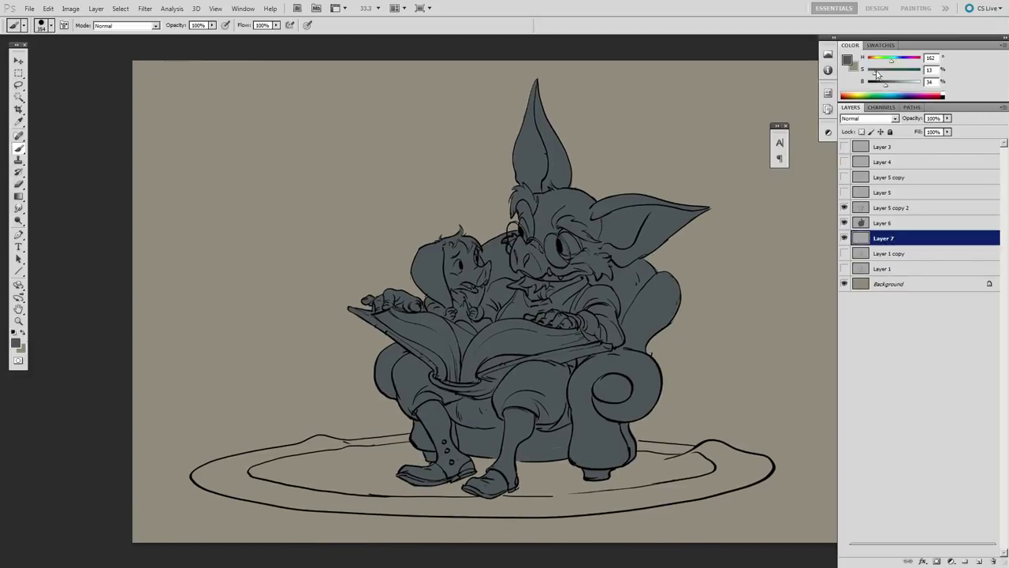
{"action": "left_click", "coordinate": [883, 60]}
{"action": "left_click_drag", "start_coordinate": [482, 461], "coordinate": [623, 388]}
{"action": "left_click_drag", "start_coordinate": [616, 400], "coordinate": [406, 396]}
{"action": "mouse_move", "coordinate": [340, 405]}
{"action": "left_mouse_down"}
{"action": "mouse_move", "coordinate": [357, 387]}
{"action": "mouse_move", "coordinate": [460, 374]}
{"action": "mouse_move", "coordinate": [404, 372]}
{"action": "mouse_move", "coordinate": [448, 363]}
{"action": "mouse_move", "coordinate": [623, 390]}
{"action": "left_mouse_up"}
{"action": "mouse_move", "coordinate": [398, 403]}
{"action": "left_mouse_down"}
{"action": "mouse_move", "coordinate": [343, 411]}
{"action": "mouse_move", "coordinate": [583, 428]}
{"action": "left_mouse_up"}
{"action": "left_click_drag", "start_coordinate": [584, 428], "coordinate": [623, 435]}
{"action": "left_click_drag", "start_coordinate": [529, 401], "coordinate": [432, 372]}
{"action": "left_click_drag", "start_coordinate": [714, 383], "coordinate": [523, 405]}
{"action": "mouse_move", "coordinate": [524, 406]}
{"action": "left_mouse_down"}
{"action": "mouse_move", "coordinate": [647, 382]}
{"action": "mouse_move", "coordinate": [552, 366]}
{"action": "left_mouse_up"}
{"action": "mouse_move", "coordinate": [686, 352]}
{"action": "left_mouse_down"}
{"action": "mouse_move", "coordinate": [749, 359]}
{"action": "mouse_move", "coordinate": [758, 348]}
{"action": "mouse_move", "coordinate": [765, 373]}
{"action": "left_mouse_up"}
{"action": "mouse_move", "coordinate": [766, 353]}
{"action": "left_mouse_down"}
{"action": "mouse_move", "coordinate": [801, 363]}
{"action": "mouse_move", "coordinate": [700, 400]}
{"action": "left_mouse_up"}
{"action": "left_click_drag", "start_coordinate": [386, 391], "coordinate": [482, 398]}
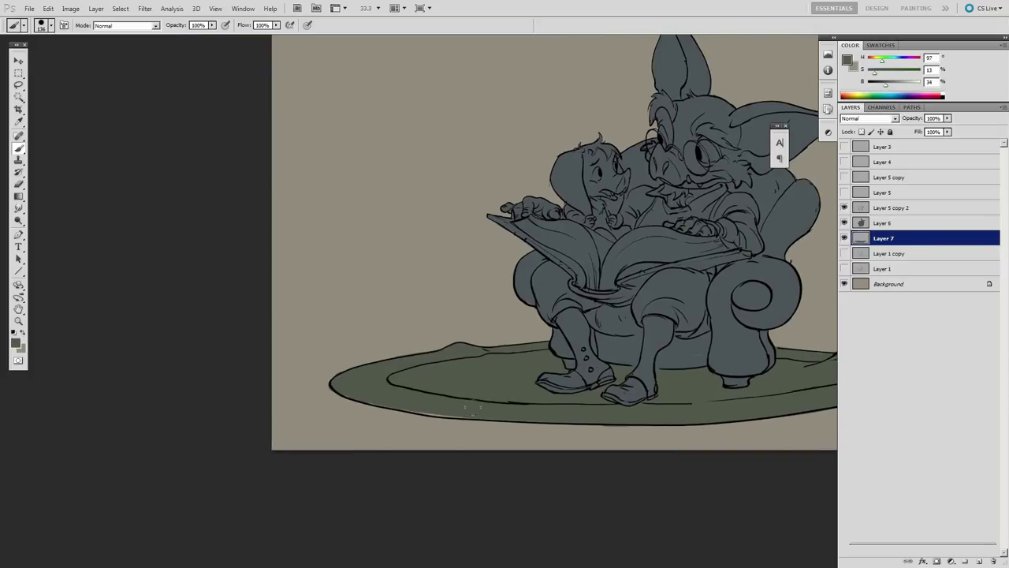
Step: Fill the rug's front edge with green and erase the paint that spills past its outline
{"action": "left_click_drag", "start_coordinate": [361, 399], "coordinate": [395, 404]}
{"action": "left_click_drag", "start_coordinate": [479, 400], "coordinate": [384, 419]}
{"action": "key", "text": "e"}
{"action": "left_click_drag", "start_coordinate": [265, 430], "coordinate": [256, 425]}
{"action": "left_click_drag", "start_coordinate": [673, 239], "coordinate": [582, 336]}
Step: Paint the large character's ears, head and hands dark brown (H 32, S 12, B 30) on a new clipped layer
{"action": "key", "text": "b"}
{"action": "key", "text": "ctrl+shift+alt+n"}
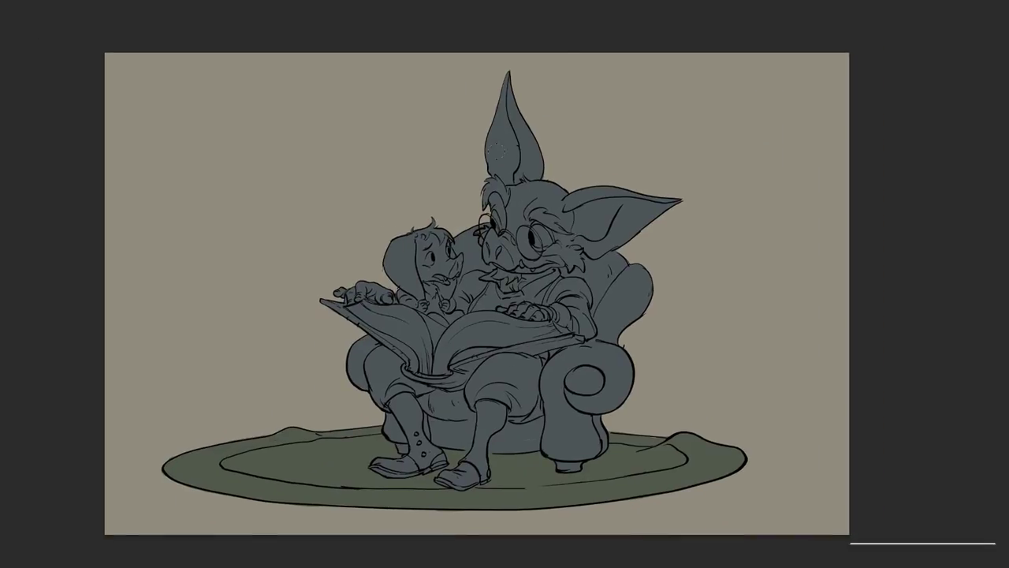
{"action": "left_click_drag", "start_coordinate": [498, 147], "coordinate": [507, 148]}
{"action": "mouse_move", "coordinate": [505, 190]}
{"action": "left_mouse_down"}
{"action": "mouse_move", "coordinate": [508, 218]}
{"action": "mouse_move", "coordinate": [633, 215]}
{"action": "left_mouse_up"}
{"action": "mouse_move", "coordinate": [499, 280]}
{"action": "left_mouse_down"}
{"action": "mouse_move", "coordinate": [515, 285]}
{"action": "mouse_move", "coordinate": [528, 271]}
{"action": "left_mouse_up"}
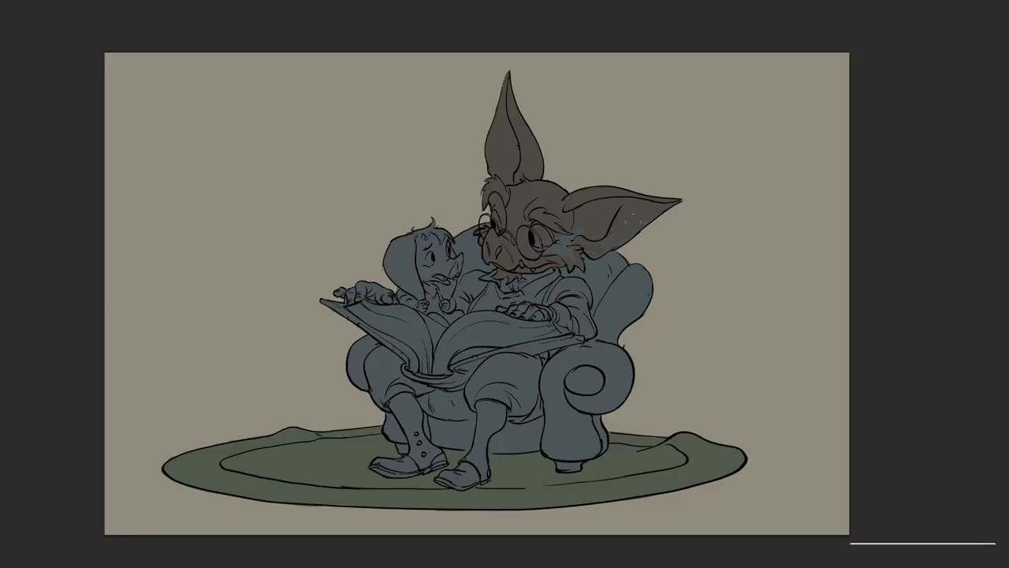
{"action": "left_click_drag", "start_coordinate": [572, 234], "coordinate": [588, 248]}
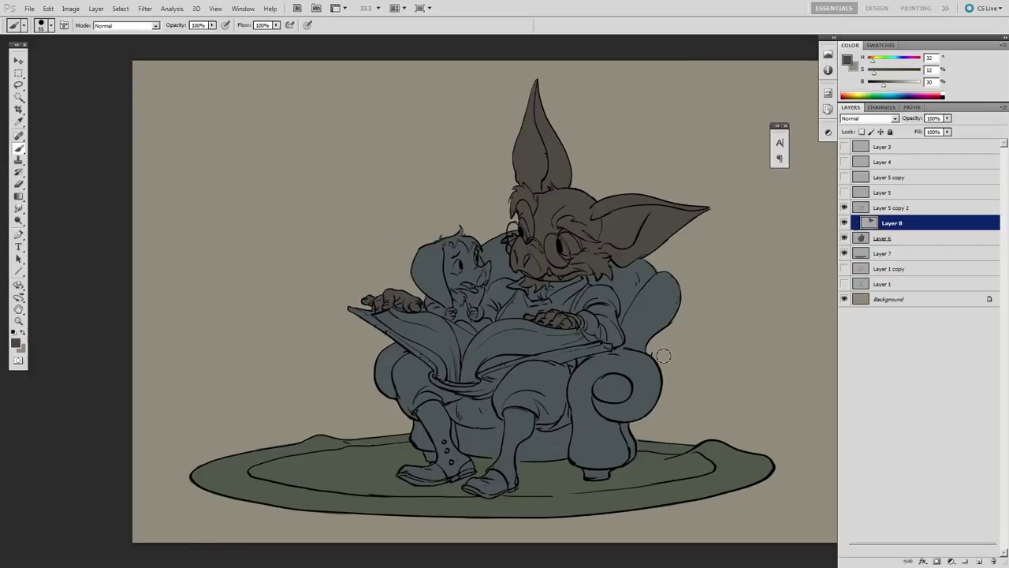
Step: Add a clipped layer directly above Layer 6 and try light warm grey (H 32, S 6, B 70) on the shirt collar
{"action": "left_click", "coordinate": [887, 237]}
{"action": "left_click_drag", "start_coordinate": [892, 84], "coordinate": [907, 85]}
{"action": "left_click_drag", "start_coordinate": [875, 72], "coordinate": [871, 72]}
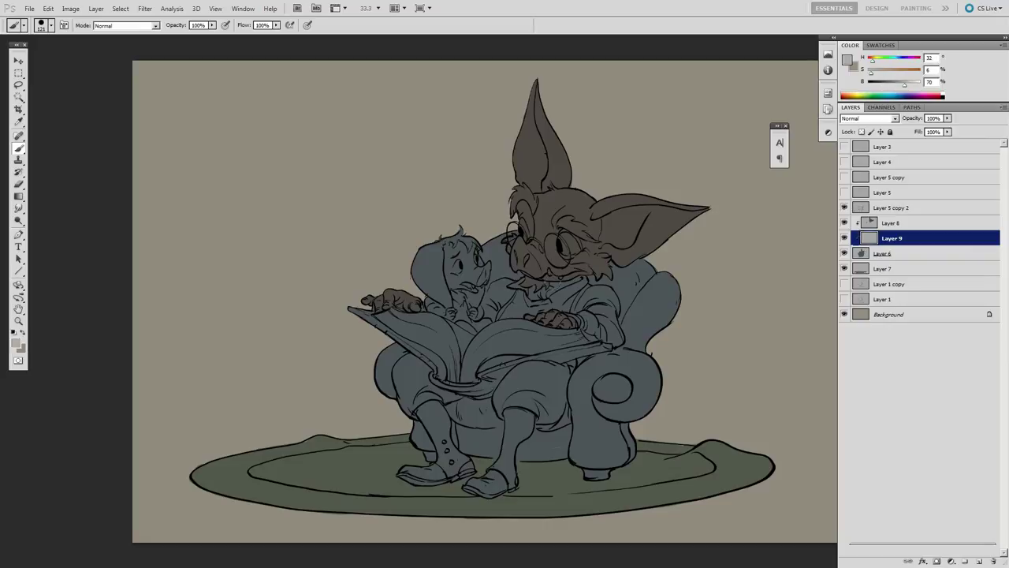
{"action": "key", "text": "bracketleft"}
{"action": "key", "text": "bracketleft"}
{"action": "key", "text": "bracketleft"}
{"action": "key", "text": "bracketleft"}
{"action": "key", "text": "bracketleft"}
{"action": "key", "text": "bracketleft"}
{"action": "left_click_drag", "start_coordinate": [552, 300], "coordinate": [575, 288]}
{"action": "key", "text": "ctrl+z"}
Step: Paint the large character's shirt collar and both sleeves warm grey (H 32, S 6, B 55)
{"action": "left_click_drag", "start_coordinate": [907, 84], "coordinate": [897, 85]}
{"action": "mouse_move", "coordinate": [584, 277]}
{"action": "left_mouse_down"}
{"action": "mouse_move", "coordinate": [562, 309]}
{"action": "mouse_move", "coordinate": [575, 294]}
{"action": "mouse_move", "coordinate": [539, 298]}
{"action": "mouse_move", "coordinate": [604, 303]}
{"action": "mouse_move", "coordinate": [599, 321]}
{"action": "mouse_move", "coordinate": [613, 331]}
{"action": "left_mouse_up"}
{"action": "key", "text": "bracketright"}
{"action": "key", "text": "bracketright"}
{"action": "key", "text": "bracketright"}
{"action": "key", "text": "bracketright"}
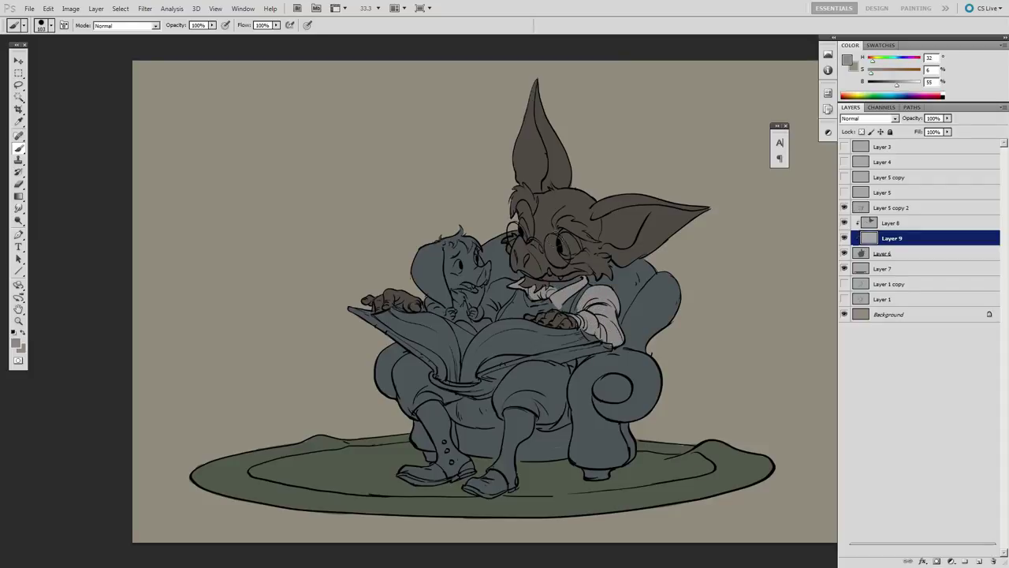
{"action": "left_click_drag", "start_coordinate": [497, 311], "coordinate": [485, 292]}
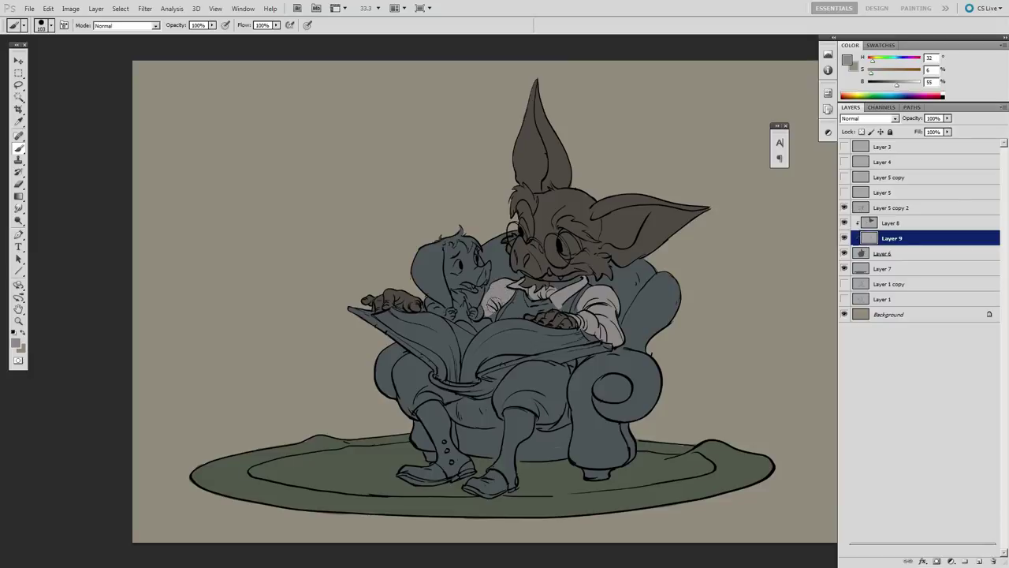
Step: Paint both of the large character's stockings in the same warm grey as the shirt
{"action": "left_click_drag", "start_coordinate": [553, 430], "coordinate": [539, 423]}
{"action": "key", "text": "bracketright"}
{"action": "key", "text": "bracketright"}
{"action": "key", "text": "bracketright"}
{"action": "mouse_move", "coordinate": [409, 404]}
{"action": "left_mouse_down"}
{"action": "mouse_move", "coordinate": [421, 418]}
{"action": "mouse_move", "coordinate": [432, 408]}
{"action": "mouse_move", "coordinate": [432, 443]}
{"action": "mouse_move", "coordinate": [497, 471]}
{"action": "mouse_move", "coordinate": [492, 419]}
{"action": "mouse_move", "coordinate": [503, 424]}
{"action": "mouse_move", "coordinate": [513, 411]}
{"action": "left_mouse_up"}
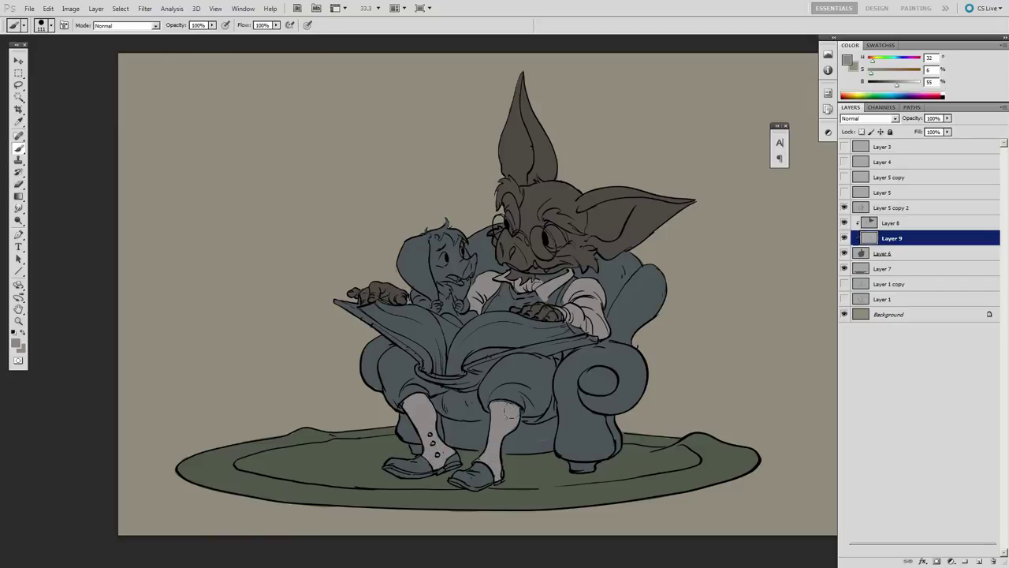
{"action": "left_click_drag", "start_coordinate": [597, 356], "coordinate": [549, 369]}
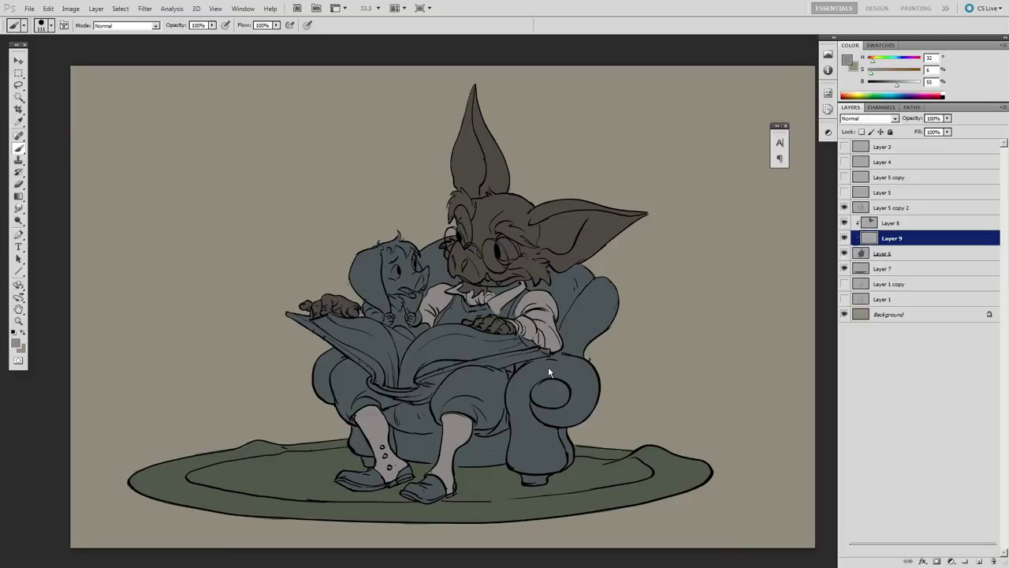
{"action": "left_click", "coordinate": [893, 218]}
{"action": "left_click", "coordinate": [523, 260], "text": "alt"}
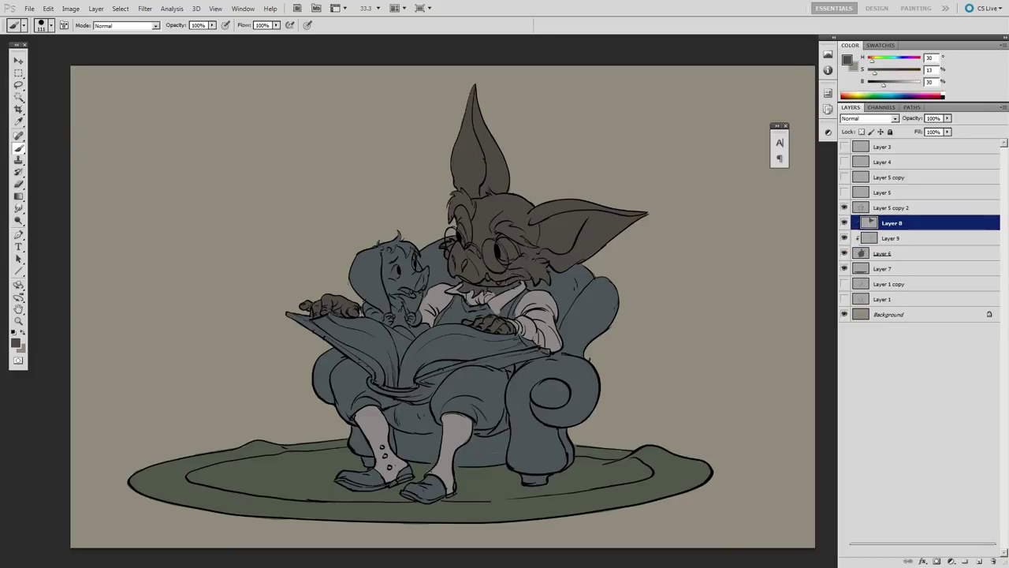
{"action": "left_click_drag", "start_coordinate": [590, 274], "coordinate": [599, 268]}
{"action": "key", "text": "alt+bracketleft"}
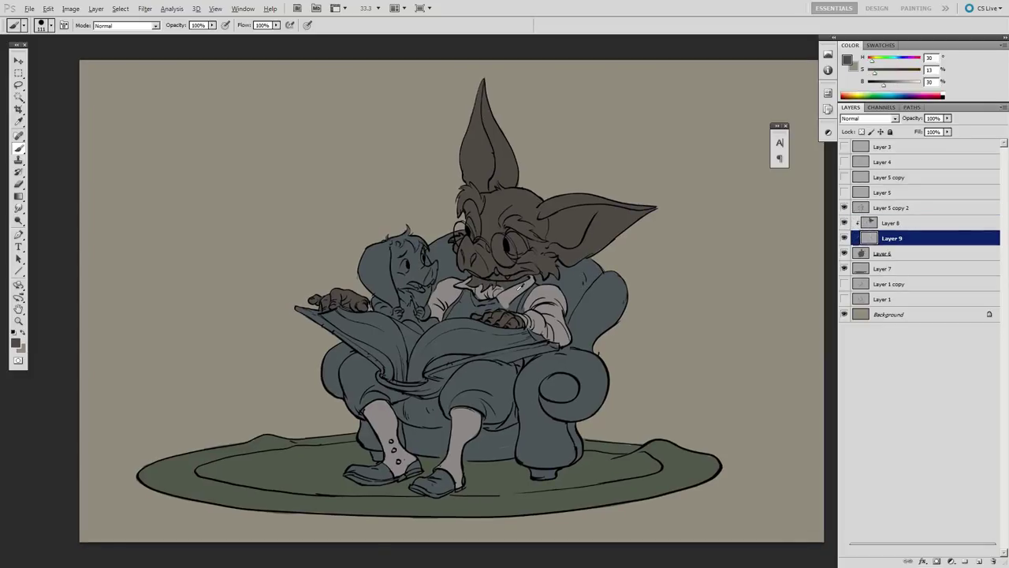
{"action": "left_click", "coordinate": [520, 287], "text": "alt"}
{"action": "left_click_drag", "start_coordinate": [536, 320], "coordinate": [548, 322]}
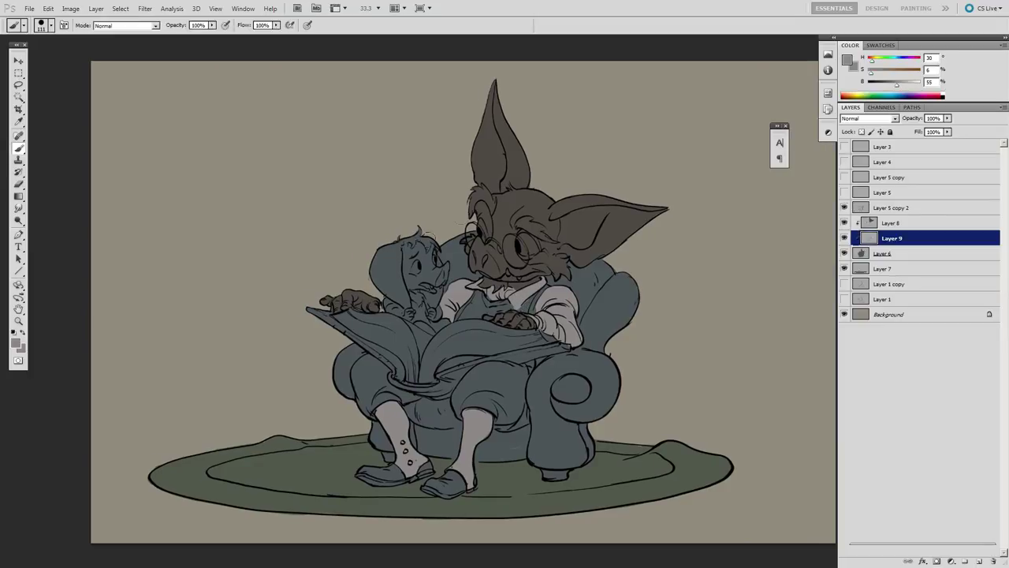
Step: Paint the book cover's near right edge dark red (H 0, S 37, B 24) on a new clipped layer below Layer 9
{"action": "key", "text": "ctrl+shift+alt+n"}
{"action": "left_click_drag", "start_coordinate": [889, 239], "coordinate": [893, 252]}
{"action": "left_click", "coordinate": [538, 354], "text": "alt"}
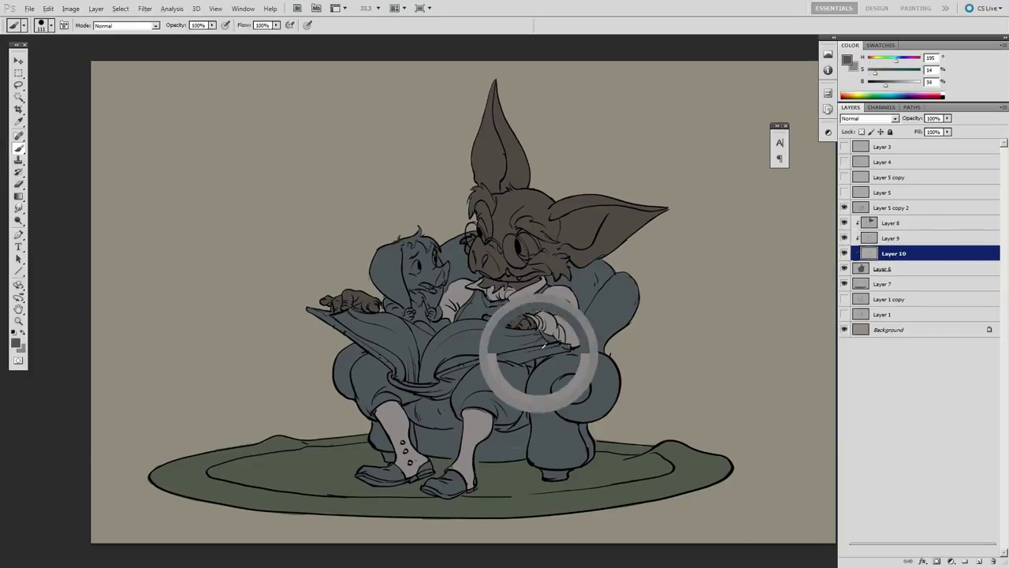
{"action": "left_click", "coordinate": [875, 85]}
{"action": "left_click", "coordinate": [870, 62]}
{"action": "right_click", "coordinate": [541, 352], "text": "alt"}
{"action": "left_click", "coordinate": [887, 72]}
{"action": "left_click", "coordinate": [881, 83]}
{"action": "left_click", "coordinate": [869, 62]}
{"action": "left_click_drag", "start_coordinate": [439, 374], "coordinate": [564, 342]}
{"action": "key", "text": "ctrl+z"}
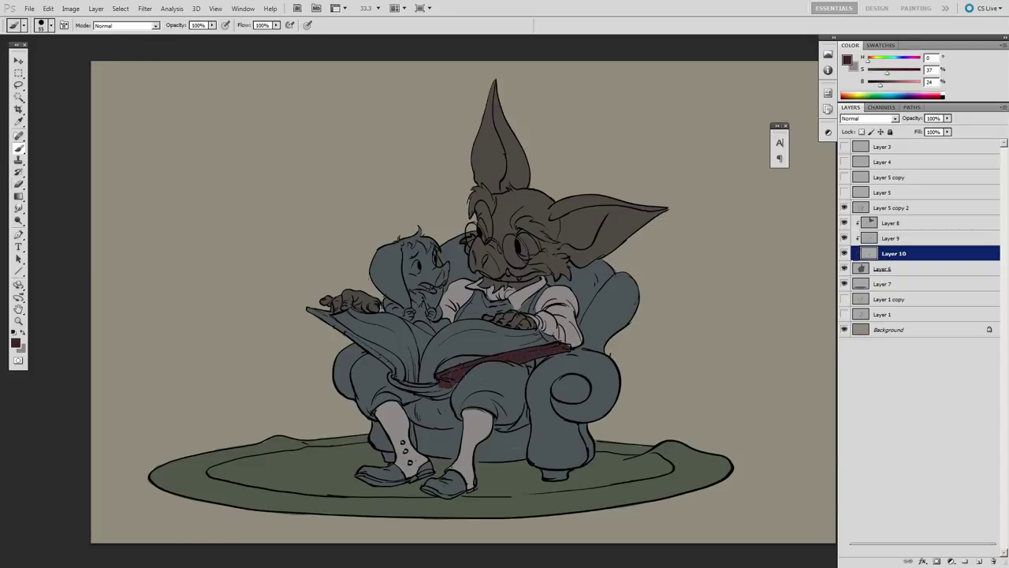
Step: Continue the dark red over the book's spine and left cover edge
{"action": "left_click_drag", "start_coordinate": [393, 372], "coordinate": [424, 390]}
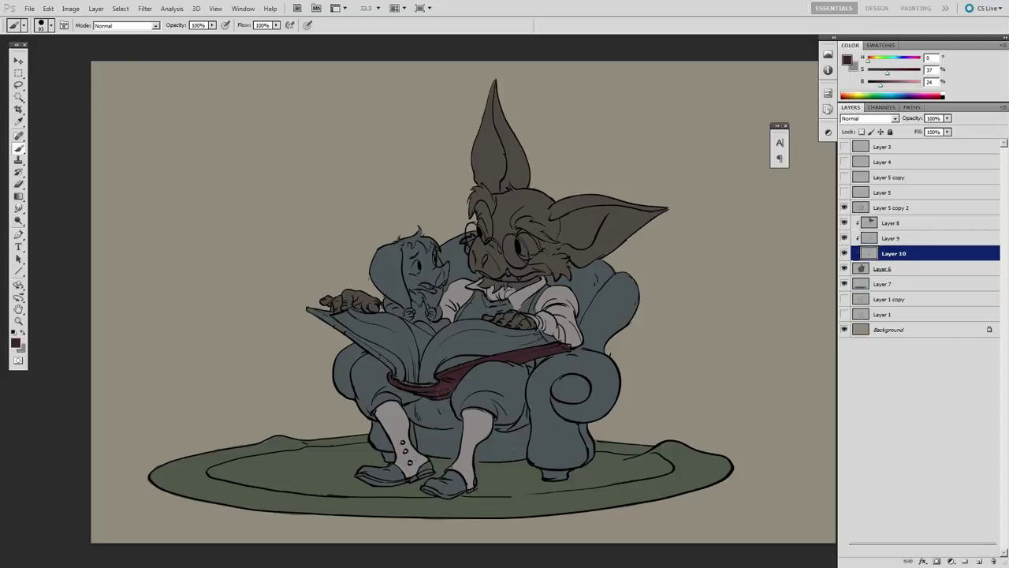
{"action": "mouse_move", "coordinate": [308, 310]}
{"action": "left_mouse_down"}
{"action": "mouse_move", "coordinate": [398, 363]}
{"action": "mouse_move", "coordinate": [405, 382]}
{"action": "left_mouse_up"}
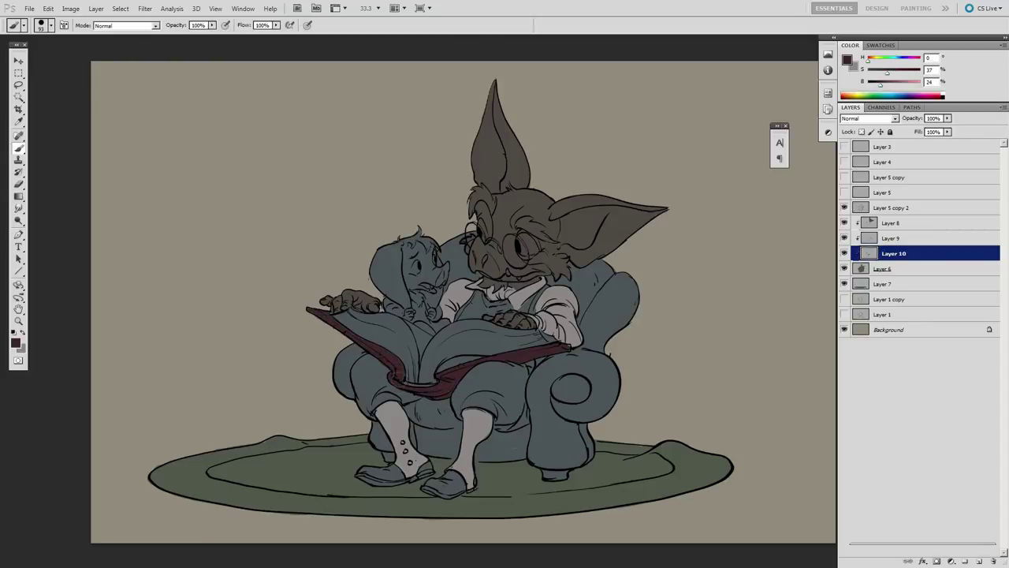
{"action": "left_click_drag", "start_coordinate": [496, 343], "coordinate": [556, 336]}
Step: Paint the open book pages muted beige (H 47, S 13, B 46) on a new clipped layer above Layer 6
{"action": "left_click", "coordinate": [897, 268]}
{"action": "key", "text": "ctrl+alt+shift+n"}
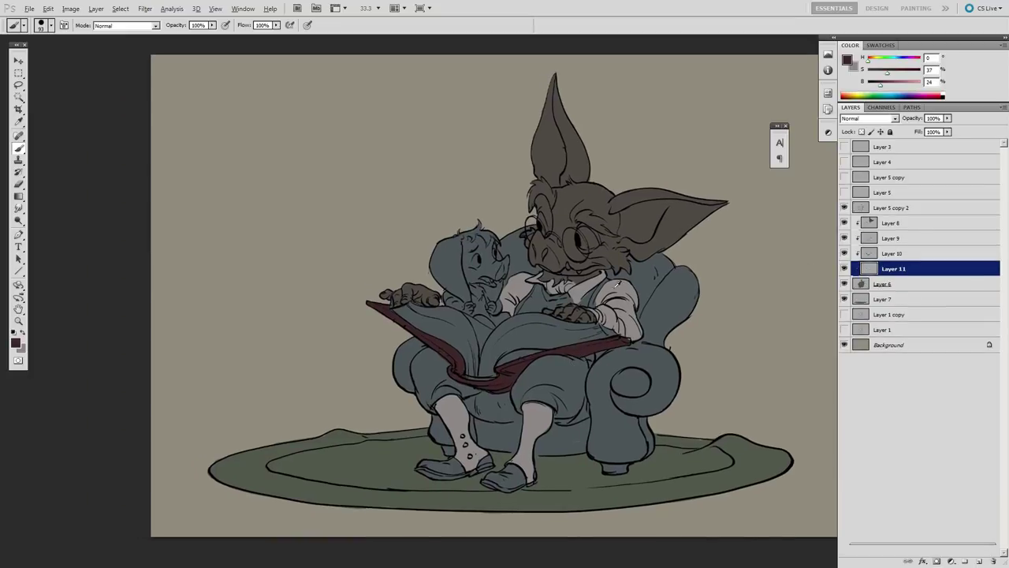
{"action": "left_click", "coordinate": [618, 286], "text": "alt"}
{"action": "left_click_drag", "start_coordinate": [902, 84], "coordinate": [875, 61]}
{"action": "mouse_move", "coordinate": [409, 309]}
{"action": "left_mouse_down"}
{"action": "mouse_move", "coordinate": [483, 336]}
{"action": "mouse_move", "coordinate": [473, 362]}
{"action": "mouse_move", "coordinate": [481, 379]}
{"action": "mouse_move", "coordinate": [489, 351]}
{"action": "mouse_move", "coordinate": [528, 325]}
{"action": "mouse_move", "coordinate": [596, 332]}
{"action": "left_mouse_up"}
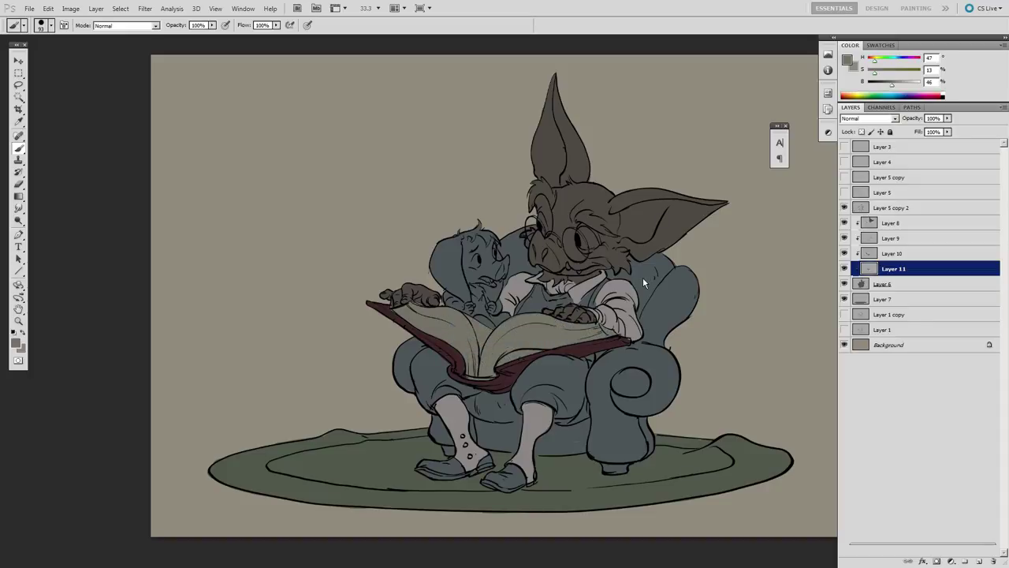
Step: Add a clipped layer below the page layer and try dark olive brown (H 50, S 10, B 23) on the trousers
{"action": "key", "text": "ctrl+shift+alt+n"}
{"action": "left_click_drag", "start_coordinate": [890, 270], "coordinate": [890, 289]}
{"action": "left_click", "coordinate": [692, 206], "text": "alt"}
{"action": "left_click_drag", "start_coordinate": [884, 83], "coordinate": [880, 85]}
{"action": "left_click_drag", "start_coordinate": [873, 60], "coordinate": [875, 60]}
{"action": "left_click_drag", "start_coordinate": [543, 380], "coordinate": [525, 384]}
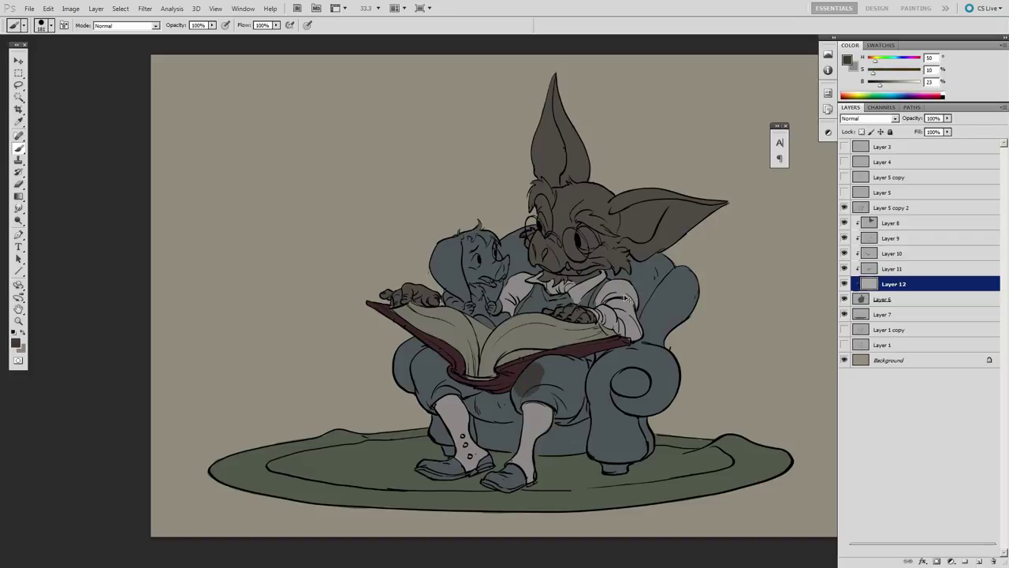
{"action": "key", "text": "ctrl+z"}
Step: Paint both trouser legs near-black (H 50, S 4, B 16)
{"action": "left_click_drag", "start_coordinate": [880, 84], "coordinate": [876, 84]}
{"action": "left_click_drag", "start_coordinate": [527, 383], "coordinate": [538, 377]}
{"action": "key", "text": "ctrl+z"}
{"action": "left_click_drag", "start_coordinate": [873, 73], "coordinate": [870, 72]}
{"action": "mouse_move", "coordinate": [530, 389]}
{"action": "left_mouse_down"}
{"action": "mouse_move", "coordinate": [560, 375]}
{"action": "mouse_move", "coordinate": [556, 398]}
{"action": "left_mouse_up"}
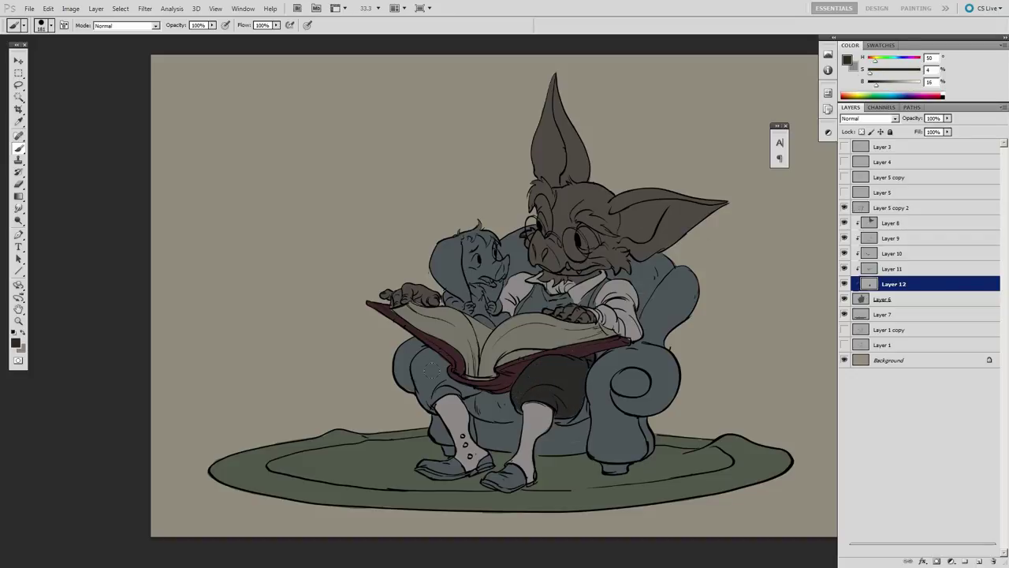
{"action": "mouse_move", "coordinate": [424, 397]}
{"action": "left_mouse_down"}
{"action": "mouse_move", "coordinate": [427, 360]}
{"action": "mouse_move", "coordinate": [444, 389]}
{"action": "mouse_move", "coordinate": [464, 384]}
{"action": "left_mouse_up"}
Step: Paint the large character's waistcoat dark green and recolour it muted teal (H 176, S 16, B 42)
{"action": "left_click_drag", "start_coordinate": [657, 378], "coordinate": [633, 408]}
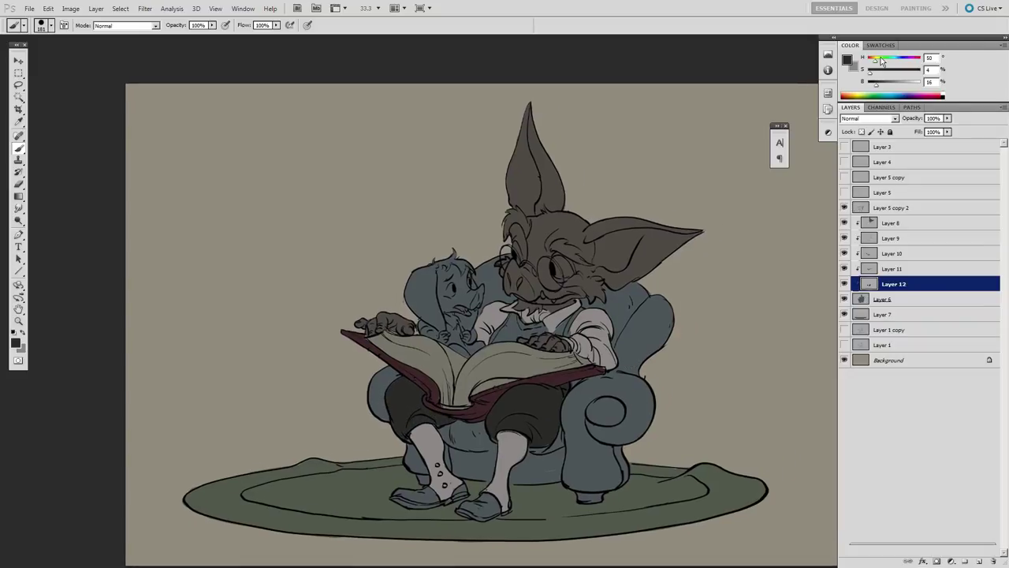
{"action": "right_click", "coordinate": [526, 328], "text": "alt"}
{"action": "left_click_drag", "start_coordinate": [497, 331], "coordinate": [537, 329]}
{"action": "left_click_drag", "start_coordinate": [562, 326], "coordinate": [574, 314]}
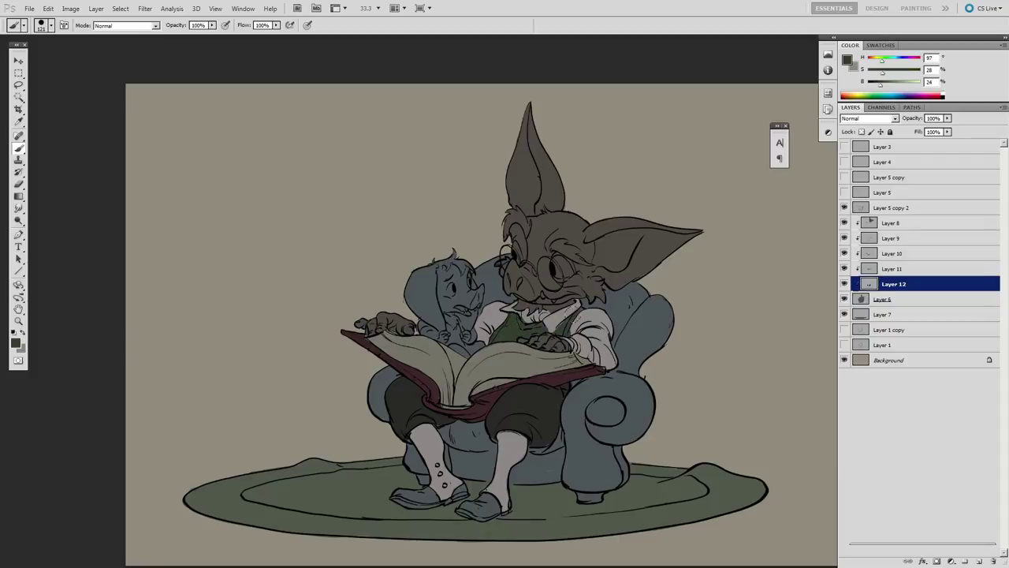
{"action": "left_click", "coordinate": [891, 81]}
{"action": "mouse_move", "coordinate": [496, 339]}
{"action": "left_mouse_down"}
{"action": "mouse_move", "coordinate": [528, 317]}
{"action": "mouse_move", "coordinate": [574, 312]}
{"action": "left_mouse_up"}
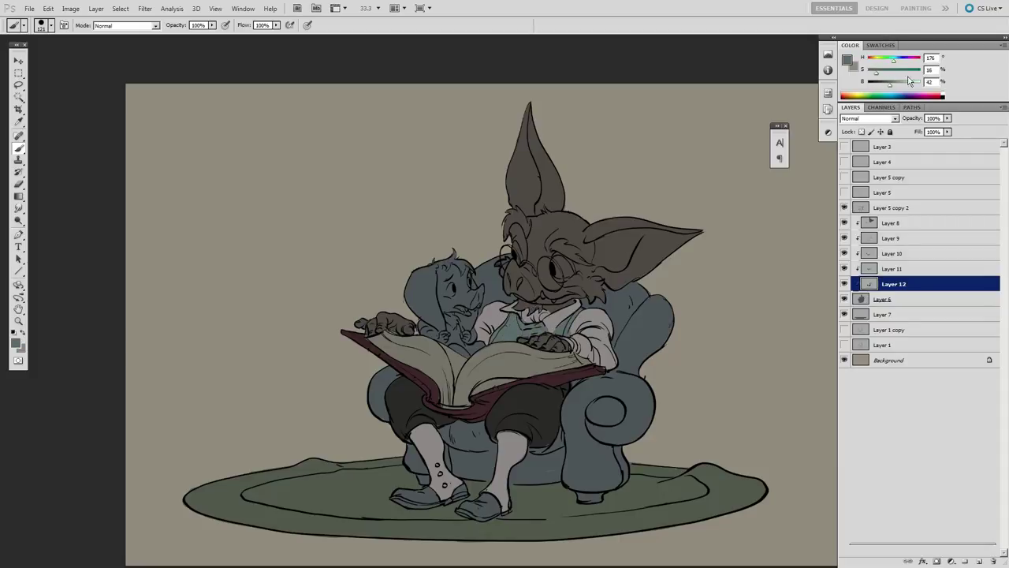
Step: Paint both shoes a cool near-black (H 212, S 5, B 16)
{"action": "left_click", "coordinate": [532, 414], "text": "alt"}
{"action": "left_click", "coordinate": [899, 59]}
{"action": "left_click", "coordinate": [871, 72]}
{"action": "left_click_drag", "start_coordinate": [492, 497], "coordinate": [402, 500]}
{"action": "key", "text": "ctrl+z"}
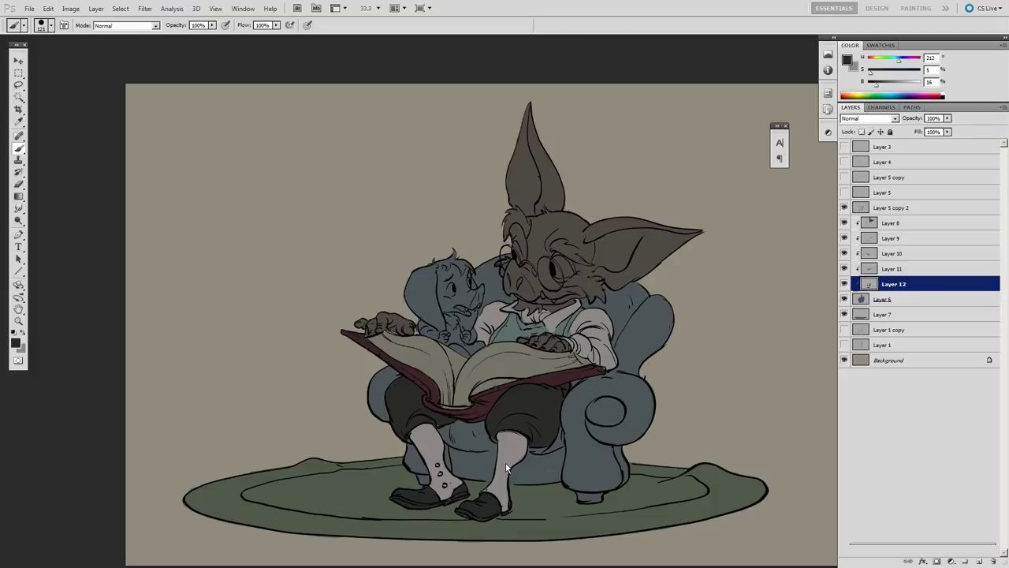
Step: Lasso the top gaiter button on the line-art layer, Layer 5 copy 2, and shift it slightly up and outward
{"action": "left_click_drag", "start_coordinate": [712, 344], "coordinate": [659, 340]}
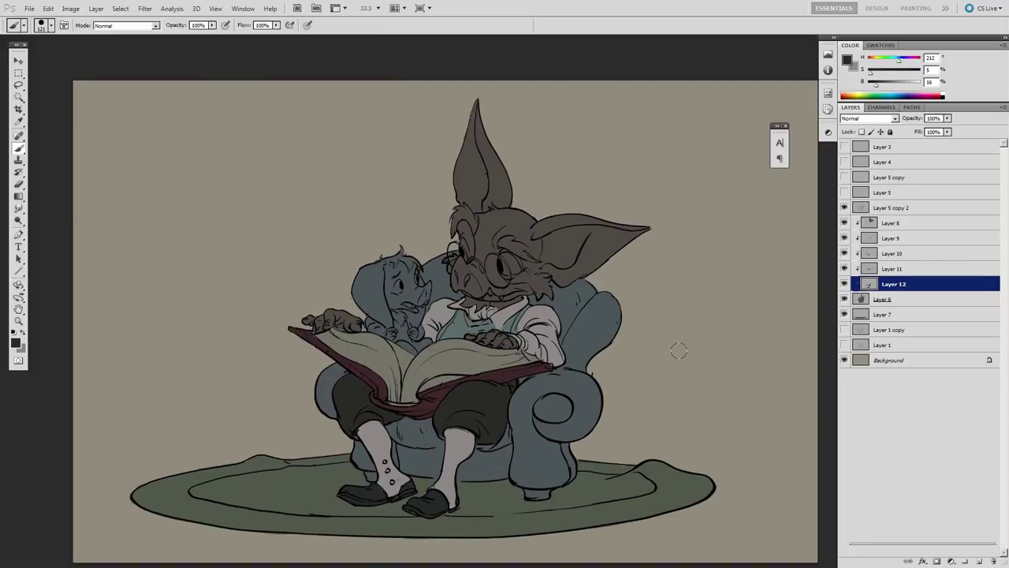
{"action": "left_click", "coordinate": [844, 208]}
{"action": "left_click", "coordinate": [844, 208]}
{"action": "left_click", "coordinate": [892, 208]}
{"action": "key", "text": "l"}
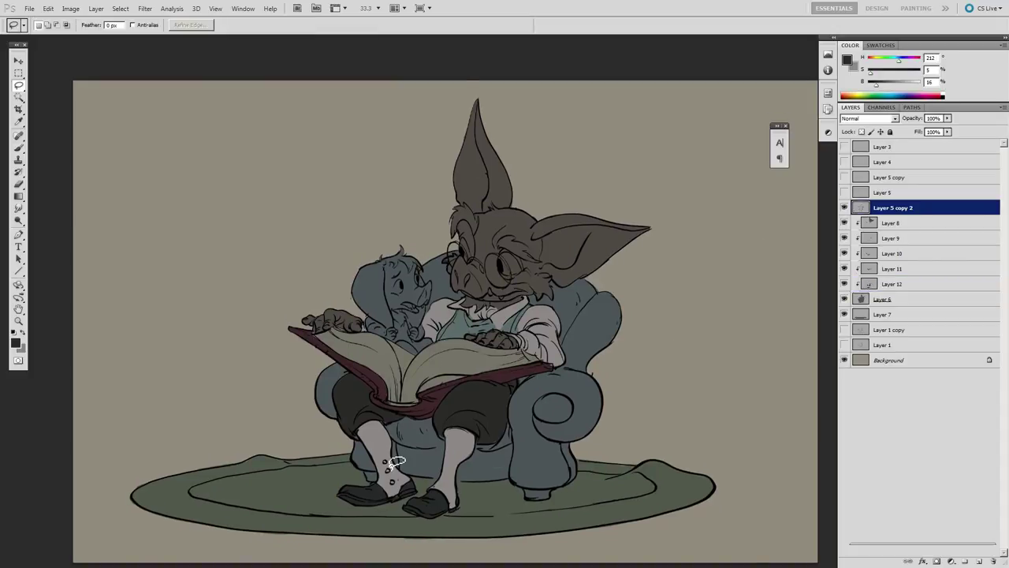
{"action": "key", "text": "ctrl+d"}
Step: Paint the whites of the large character's eyes on Layer 8 with the grey sampled from the stocking
{"action": "key", "text": "alt+bracketleft"}
{"action": "key", "text": "alt+bracketleft"}
{"action": "key", "text": "alt+bracketleft"}
{"action": "key", "text": "alt+bracketleft"}
{"action": "key", "text": "alt+bracketleft"}
{"action": "key", "text": "b"}
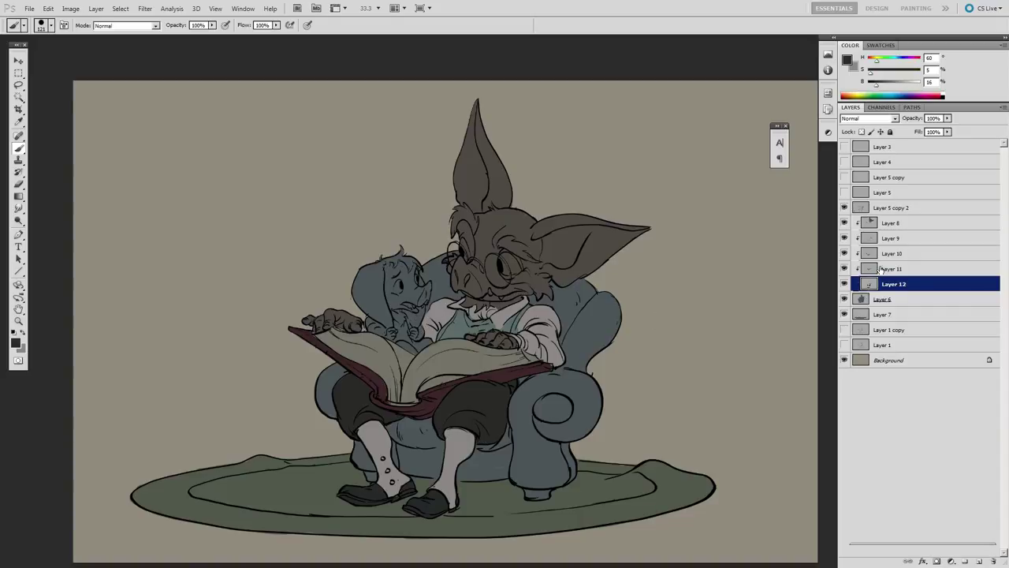
{"action": "key", "text": "alt+bracketright"}
{"action": "key", "text": "alt+bracketright"}
{"action": "key", "text": "alt+bracketright"}
{"action": "left_click", "coordinate": [465, 447], "text": "alt"}
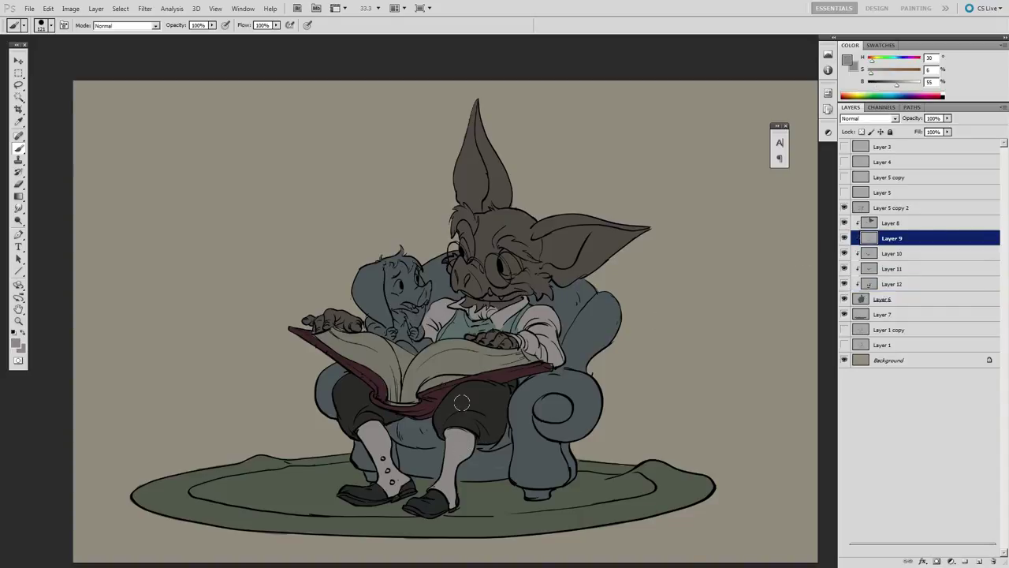
{"action": "left_click_drag", "start_coordinate": [649, 425], "coordinate": [684, 392]}
{"action": "key", "text": "alt+bracketright"}
{"action": "left_click_drag", "start_coordinate": [520, 273], "coordinate": [524, 276]}
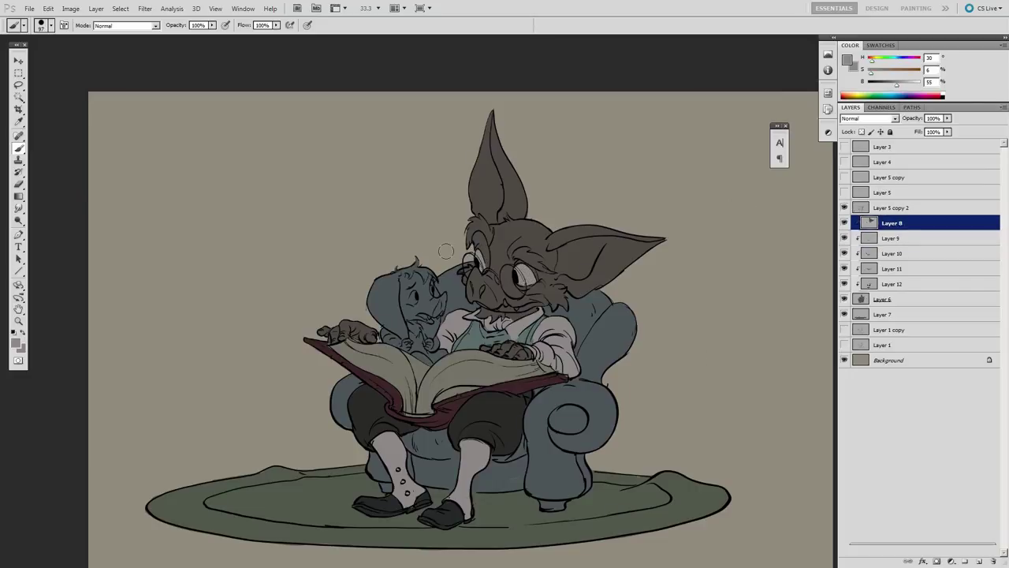
Step: Paint the small character's head and body in the sampled fur brown, and its eye whites in the sampled grey
{"action": "left_click", "coordinate": [623, 248], "text": "alt"}
{"action": "mouse_move", "coordinate": [382, 304]}
{"action": "left_mouse_down"}
{"action": "mouse_move", "coordinate": [381, 295]}
{"action": "mouse_move", "coordinate": [418, 282]}
{"action": "mouse_move", "coordinate": [417, 333]}
{"action": "mouse_move", "coordinate": [398, 327]}
{"action": "mouse_move", "coordinate": [406, 345]}
{"action": "left_mouse_up"}
{"action": "key", "text": "bracketleft"}
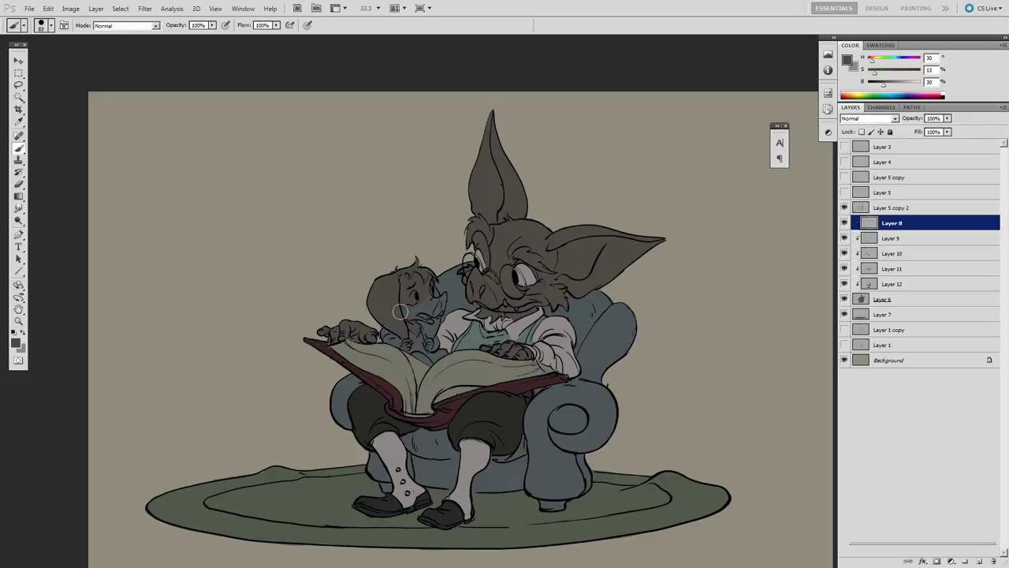
{"action": "mouse_move", "coordinate": [431, 283]}
{"action": "left_mouse_down"}
{"action": "mouse_move", "coordinate": [429, 307]}
{"action": "mouse_move", "coordinate": [444, 297]}
{"action": "left_mouse_up"}
{"action": "left_click", "coordinate": [523, 270], "text": "alt"}
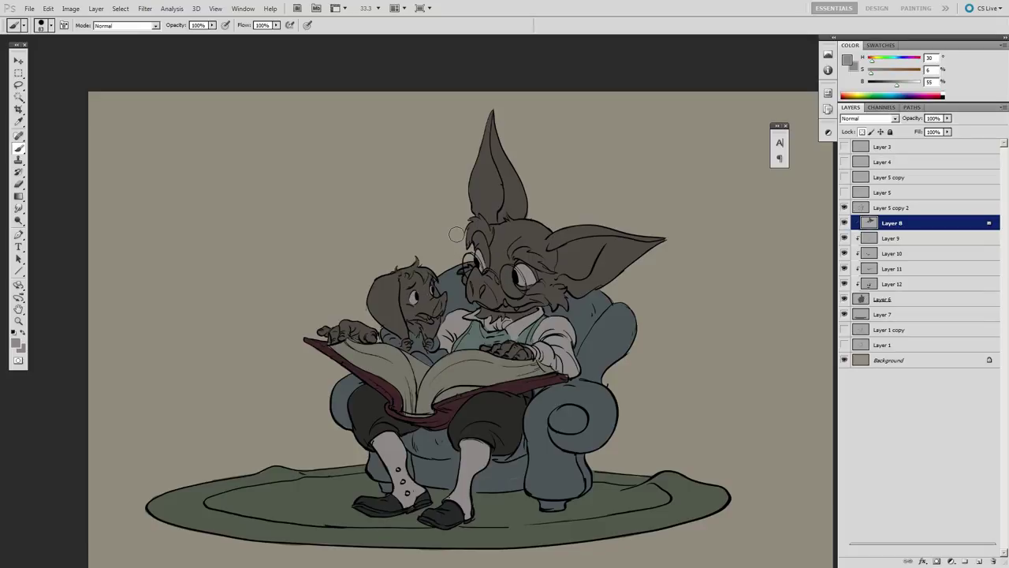
Step: Paint the small character's clothing dark blue (H 198, S 44, B 24) on Layer 12
{"action": "left_click", "coordinate": [844, 255]}
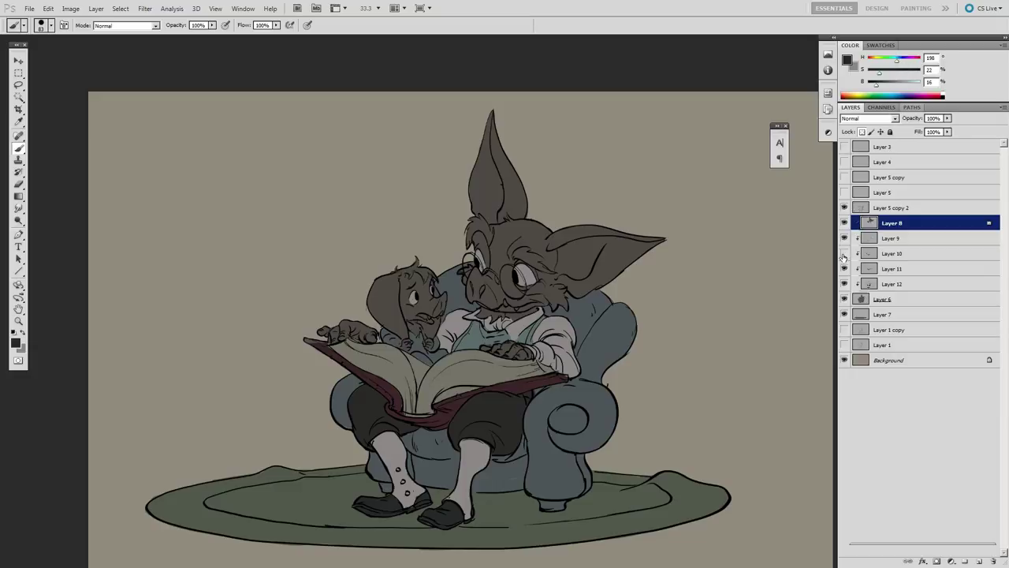
{"action": "left_click", "coordinate": [844, 255]}
{"action": "left_click", "coordinate": [894, 254]}
{"action": "left_click_drag", "start_coordinate": [391, 338], "coordinate": [393, 345]}
{"action": "key", "text": "ctrl+z"}
{"action": "left_click_drag", "start_coordinate": [879, 73], "coordinate": [879, 84]}
{"action": "left_click", "coordinate": [843, 285]}
{"action": "left_click", "coordinate": [844, 286]}
{"action": "left_click", "coordinate": [895, 284]}
{"action": "mouse_move", "coordinate": [390, 337]}
{"action": "left_mouse_down"}
{"action": "mouse_move", "coordinate": [406, 357]}
{"action": "mouse_move", "coordinate": [443, 356]}
{"action": "left_mouse_up"}
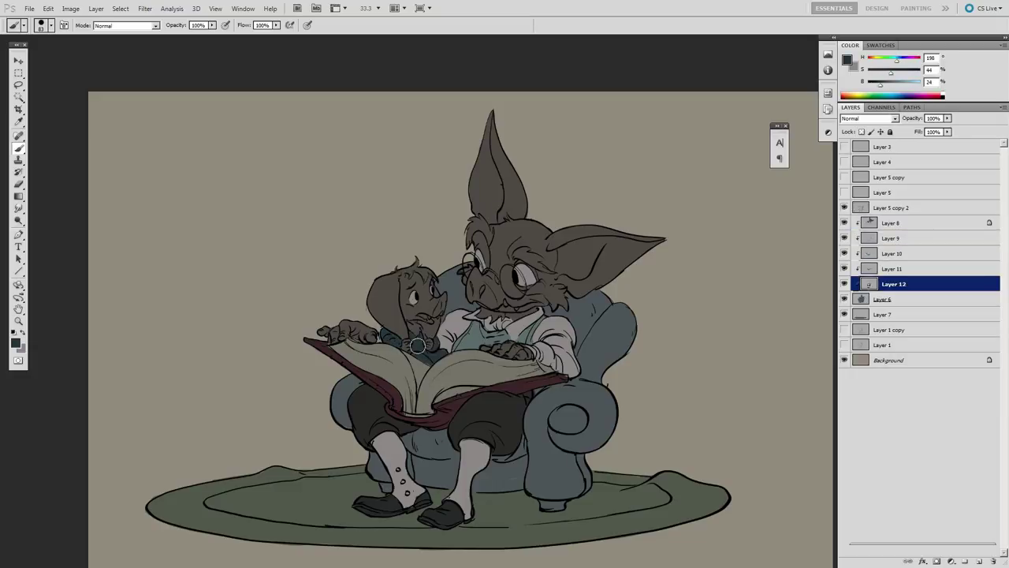
Step: Fill a new clipped layer between Layer 12 and Layer 6 with dark olive green (H 90, S 14, B 20) to recolour the armchair
{"action": "key", "text": "ctrl+shift+alt+n"}
{"action": "left_click", "coordinate": [604, 340], "text": "alt"}
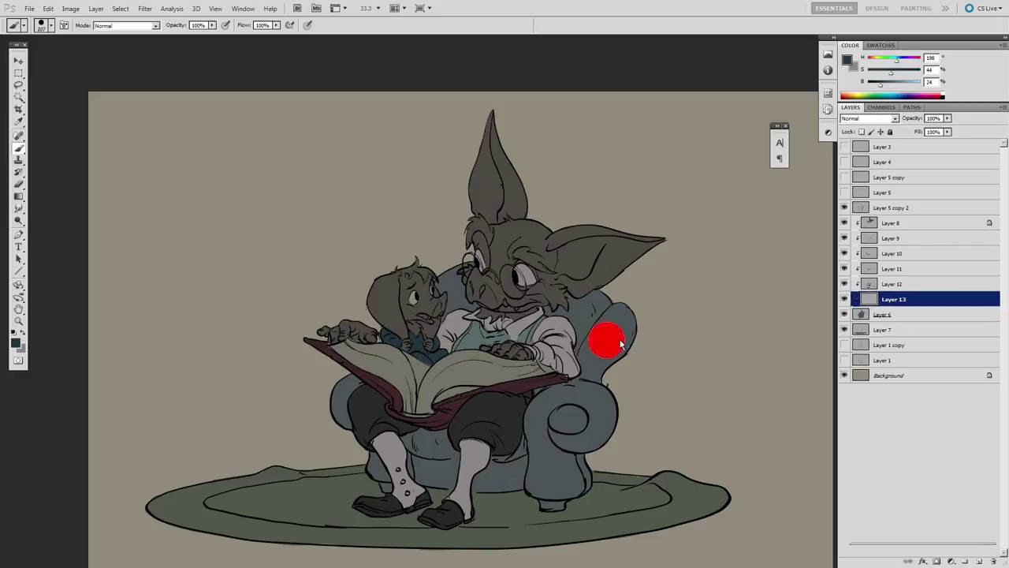
{"action": "key", "text": "g"}
{"action": "left_click_drag", "start_coordinate": [688, 333], "coordinate": [707, 338]}
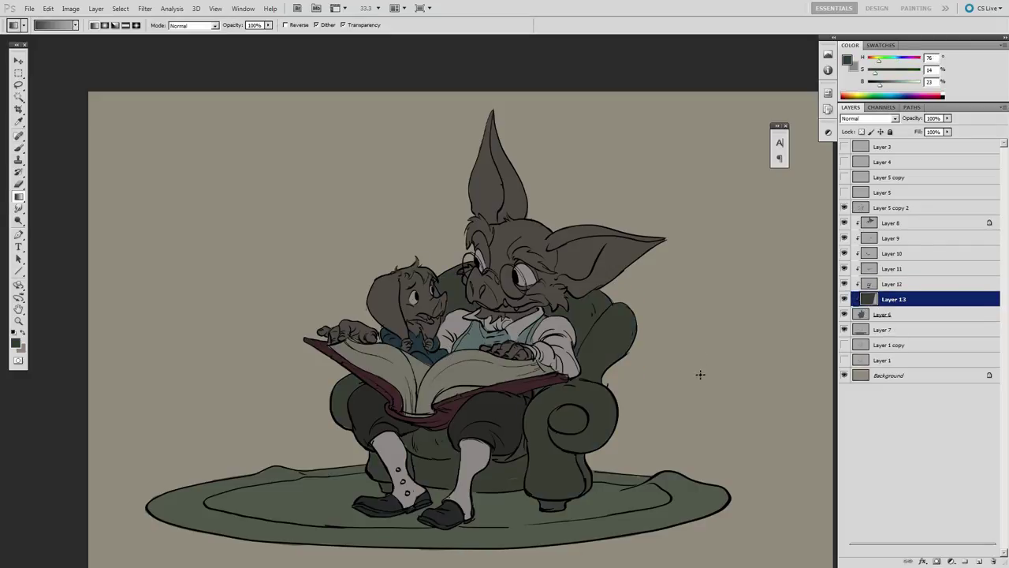
{"action": "left_click", "coordinate": [887, 83]}
{"action": "key", "text": "alt+BackSpace"}
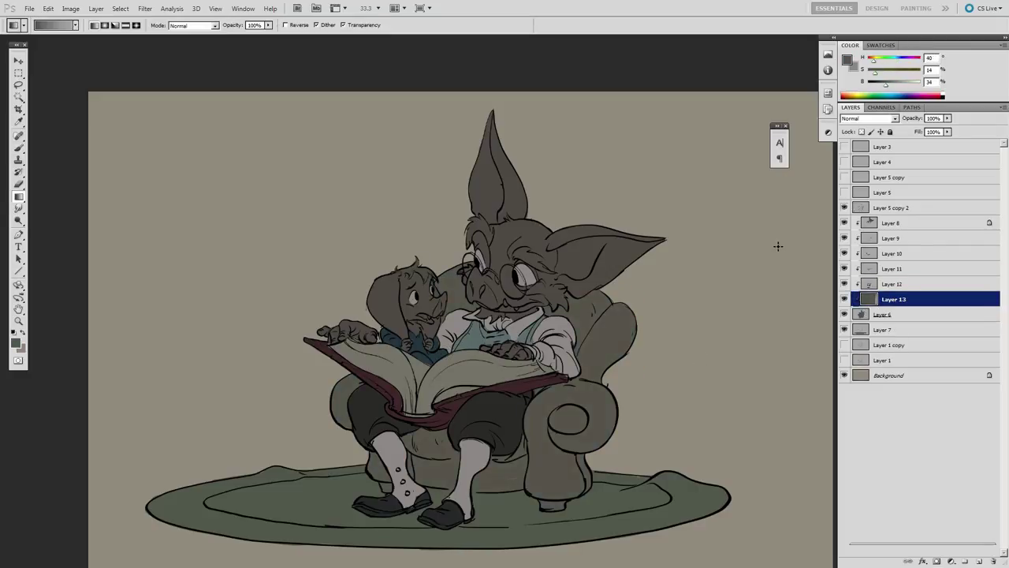
{"action": "left_click", "coordinate": [877, 83]}
{"action": "key", "text": "alt+BackSpace"}
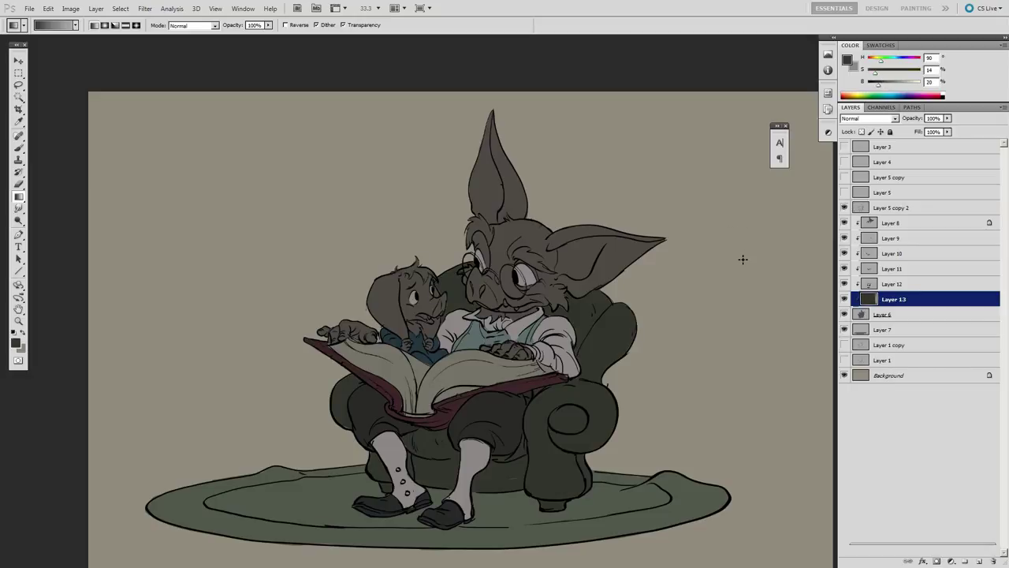
Step: Shift the rug on Layer 7 from green to a muted teal blue with Hue/Saturation
{"action": "left_click", "coordinate": [883, 329]}
{"action": "key", "text": "ctrl+u"}
{"action": "left_click_drag", "start_coordinate": [744, 150], "coordinate": [779, 155]}
{"action": "key", "text": "Return"}
Step: Turn the Background layer dark neutral grey with Hue/Saturation: hue -2, saturation -91, lightness -38
{"action": "left_click", "coordinate": [888, 375]}
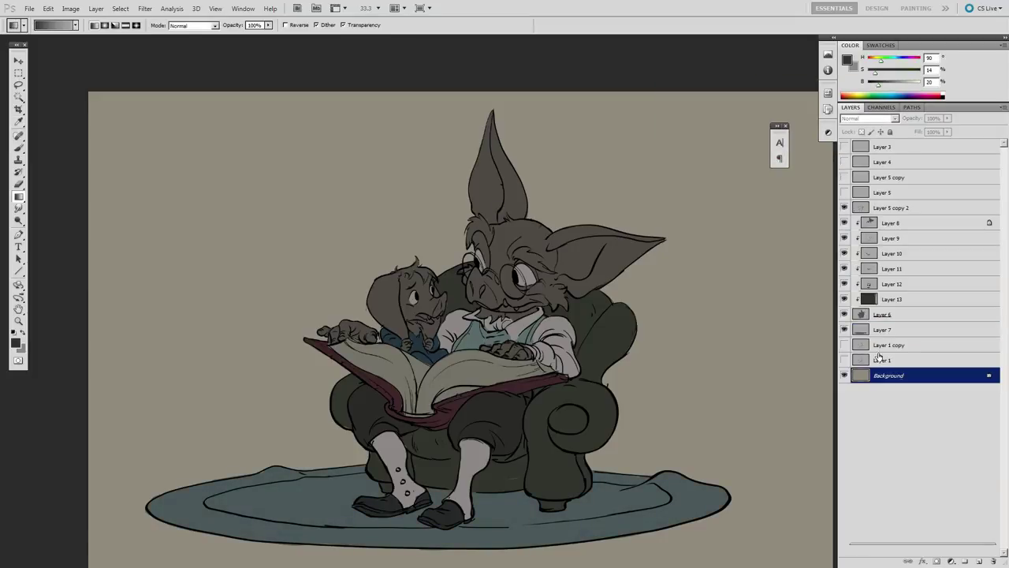
{"action": "key", "text": "ctrl+u"}
{"action": "left_click_drag", "start_coordinate": [745, 212], "coordinate": [703, 224]}
{"action": "left_click_drag", "start_coordinate": [693, 183], "coordinate": [716, 190]}
{"action": "left_click_drag", "start_coordinate": [778, 153], "coordinate": [791, 154]}
{"action": "left_click_drag", "start_coordinate": [716, 182], "coordinate": [741, 182]}
{"action": "mouse_move", "coordinate": [791, 151]}
{"action": "left_mouse_down"}
{"action": "mouse_move", "coordinate": [755, 154]}
{"action": "mouse_move", "coordinate": [790, 159]}
{"action": "left_mouse_up"}
{"action": "left_click_drag", "start_coordinate": [703, 212], "coordinate": [725, 216]}
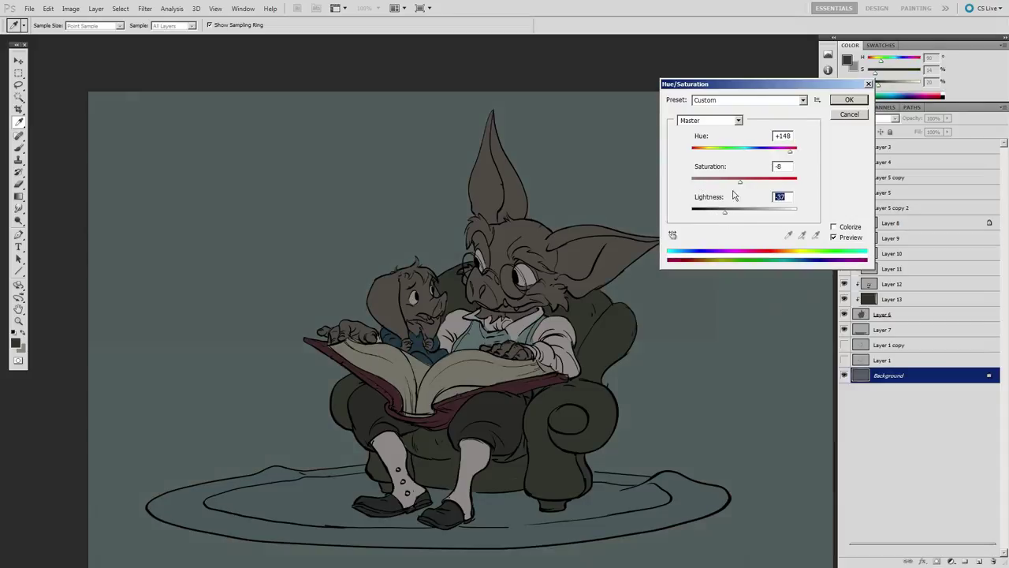
{"action": "mouse_move", "coordinate": [791, 153]}
{"action": "left_mouse_down"}
{"action": "mouse_move", "coordinate": [810, 157]}
{"action": "mouse_move", "coordinate": [793, 152]}
{"action": "left_mouse_up"}
{"action": "left_click_drag", "start_coordinate": [740, 180], "coordinate": [724, 215]}
{"action": "left_click_drag", "start_coordinate": [794, 151], "coordinate": [697, 189]}
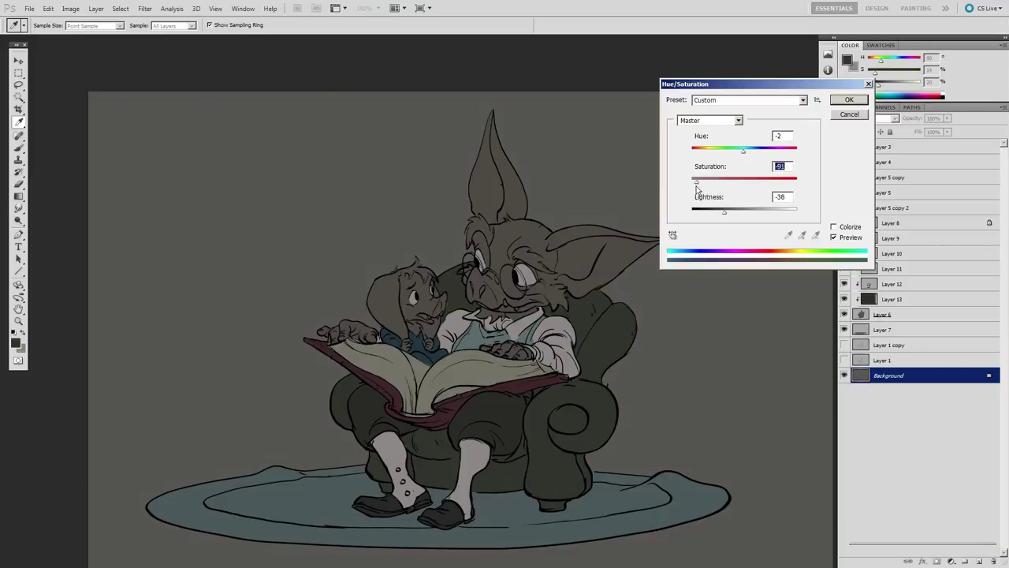
{"action": "key", "text": "Return"}
Step: Paint the large character's eyebrows light warm grey (H 40, S 7, B 42) on a new clipped layer above Layer 8
{"action": "left_click_drag", "start_coordinate": [715, 355], "coordinate": [681, 347]}
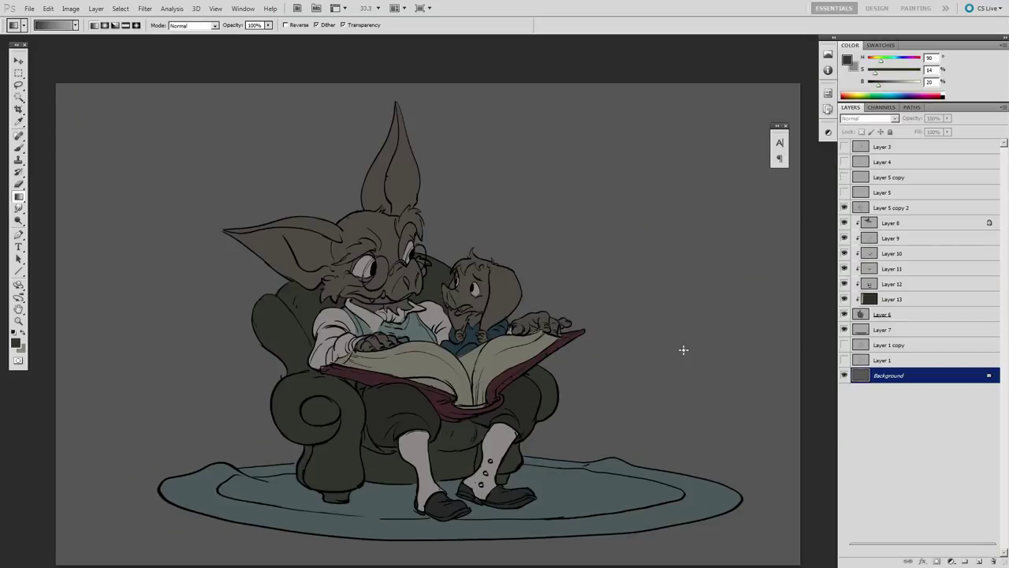
{"action": "left_click_drag", "start_coordinate": [683, 350], "coordinate": [728, 338]}
{"action": "left_click", "coordinate": [879, 223]}
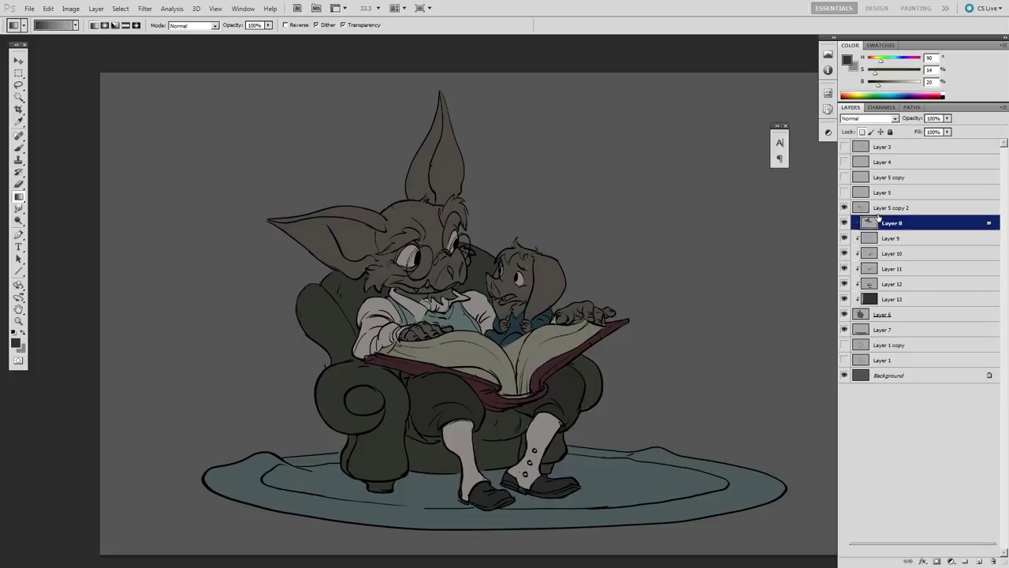
{"action": "key", "text": "b"}
{"action": "right_click", "coordinate": [466, 271]}
{"action": "left_click_drag", "start_coordinate": [455, 266], "coordinate": [461, 274]}
{"action": "key", "text": "ctrl+alt+shift+n"}
{"action": "left_click", "coordinate": [910, 231], "text": "alt"}
{"action": "left_click_drag", "start_coordinate": [877, 81], "coordinate": [891, 81]}
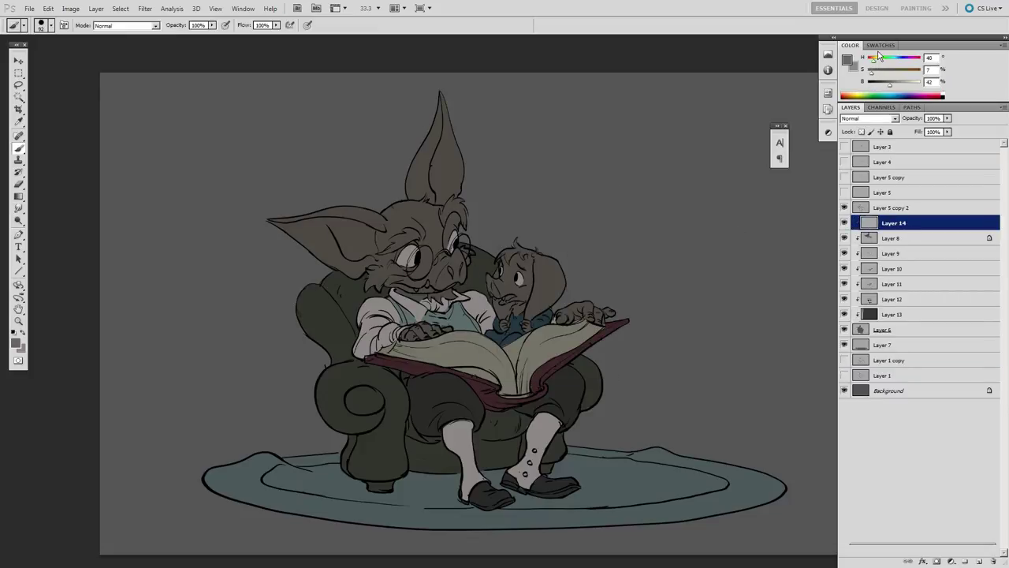
{"action": "left_click", "coordinate": [402, 244]}
{"action": "mouse_move", "coordinate": [404, 246]}
{"action": "left_mouse_down"}
{"action": "mouse_move", "coordinate": [443, 214]}
{"action": "mouse_move", "coordinate": [467, 217]}
{"action": "left_mouse_up"}
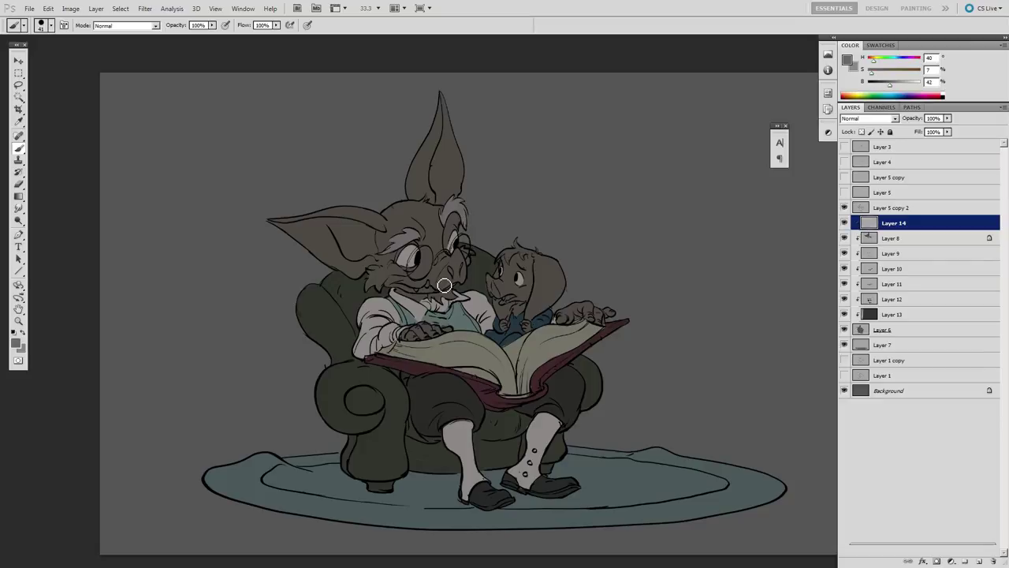
Step: Paint the large character's chin tuft and cheek whiskers in the same light grey, trimming the edges with the Eraser
{"action": "left_click_drag", "start_coordinate": [433, 301], "coordinate": [458, 292]}
{"action": "key", "text": "e"}
{"action": "key", "text": "b"}
{"action": "left_click_drag", "start_coordinate": [376, 283], "coordinate": [379, 287]}
{"action": "key", "text": "e"}
{"action": "key", "text": "b"}
{"action": "key", "text": "e"}
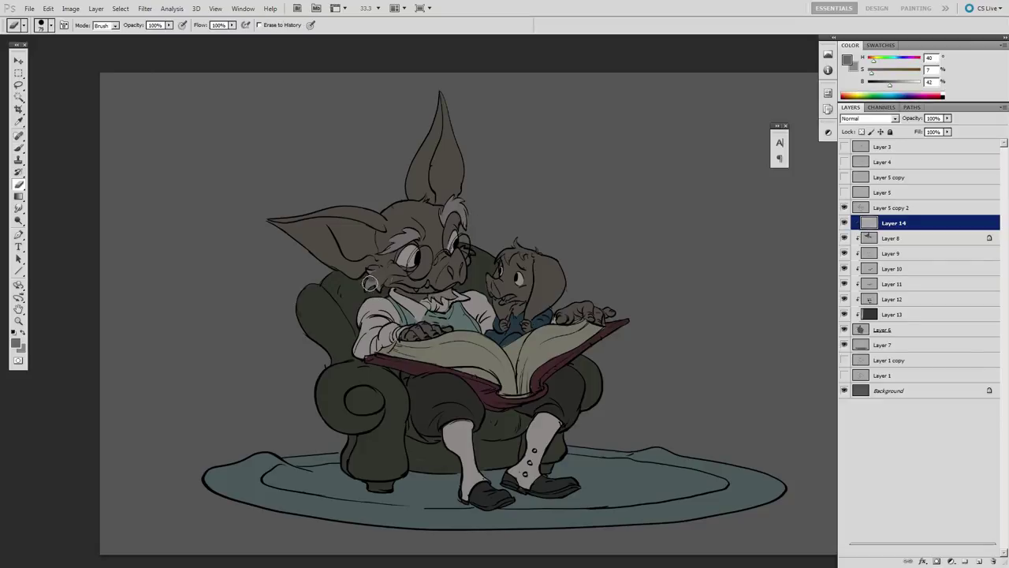
{"action": "key", "text": "b"}
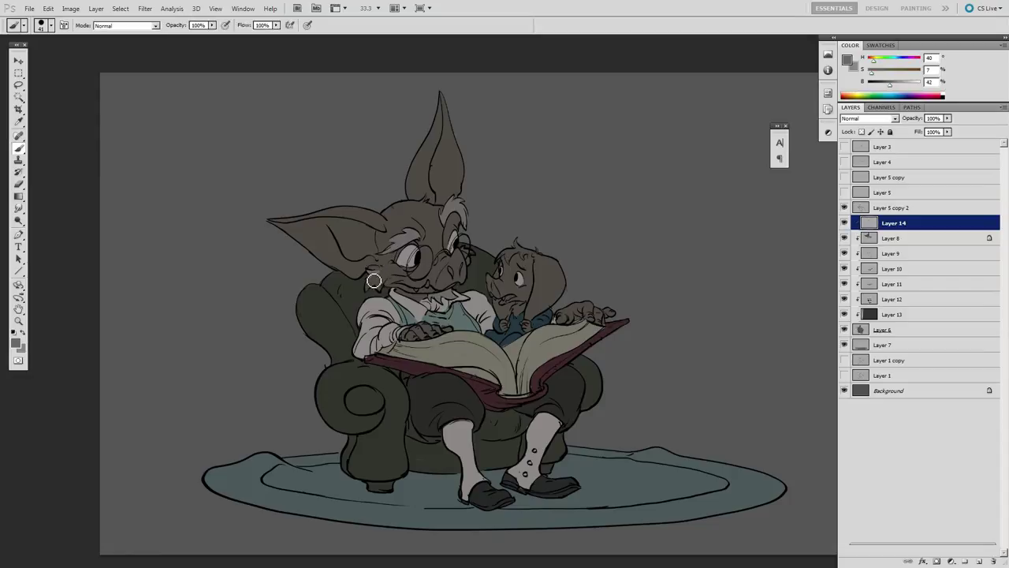
{"action": "key", "text": "e"}
{"action": "key", "text": "b"}
{"action": "key", "text": "e"}
{"action": "key", "text": "b"}
{"action": "key", "text": "e"}
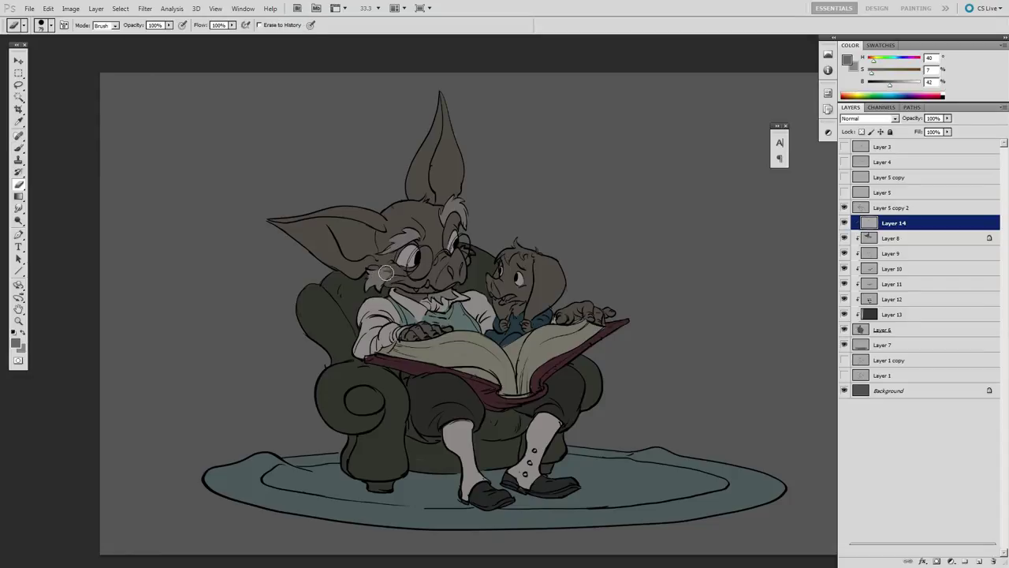
{"action": "key", "text": "b"}
Step: Add light grey fur to the tips of the large character's ears on Layer 14, erasing the excess
{"action": "left_click_drag", "start_coordinate": [530, 183], "coordinate": [501, 163]}
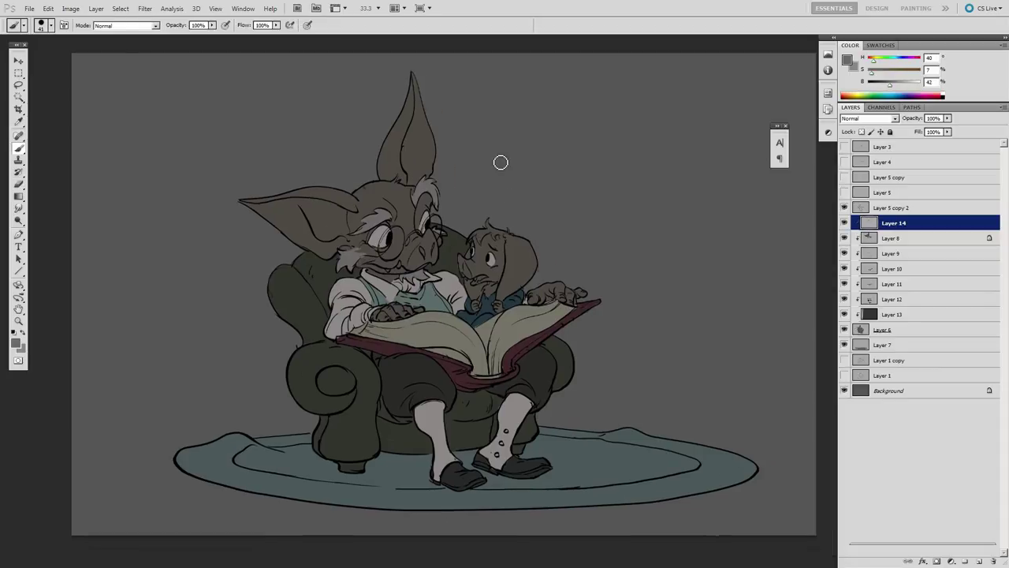
{"action": "key", "text": "e"}
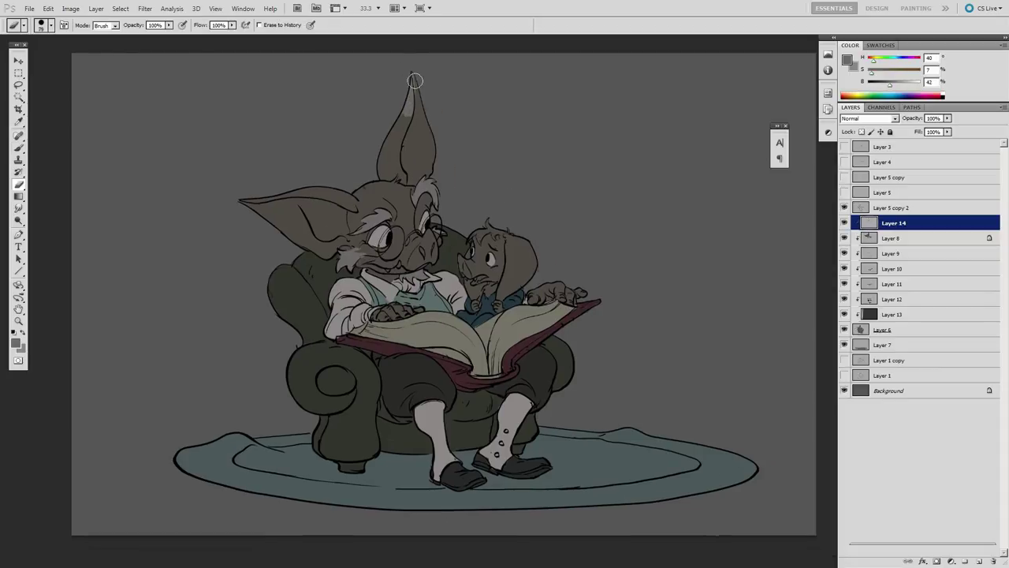
{"action": "key", "text": "b"}
{"action": "left_click_drag", "start_coordinate": [260, 197], "coordinate": [250, 198]}
{"action": "left_click_drag", "start_coordinate": [411, 255], "coordinate": [478, 220]}
{"action": "left_click_drag", "start_coordinate": [678, 383], "coordinate": [669, 408]}
Step: Paint the small character's hair a dark reddish brown (H 0, S 26, B 18) on Layer 14
{"action": "mouse_move", "coordinate": [890, 84]}
{"action": "left_mouse_down"}
{"action": "mouse_move", "coordinate": [873, 84]}
{"action": "mouse_move", "coordinate": [882, 73]}
{"action": "left_mouse_up"}
{"action": "left_click_drag", "start_coordinate": [874, 61], "coordinate": [877, 85]}
{"action": "right_click", "coordinate": [537, 235], "text": "alt"}
{"action": "left_click_drag", "start_coordinate": [535, 241], "coordinate": [564, 237]}
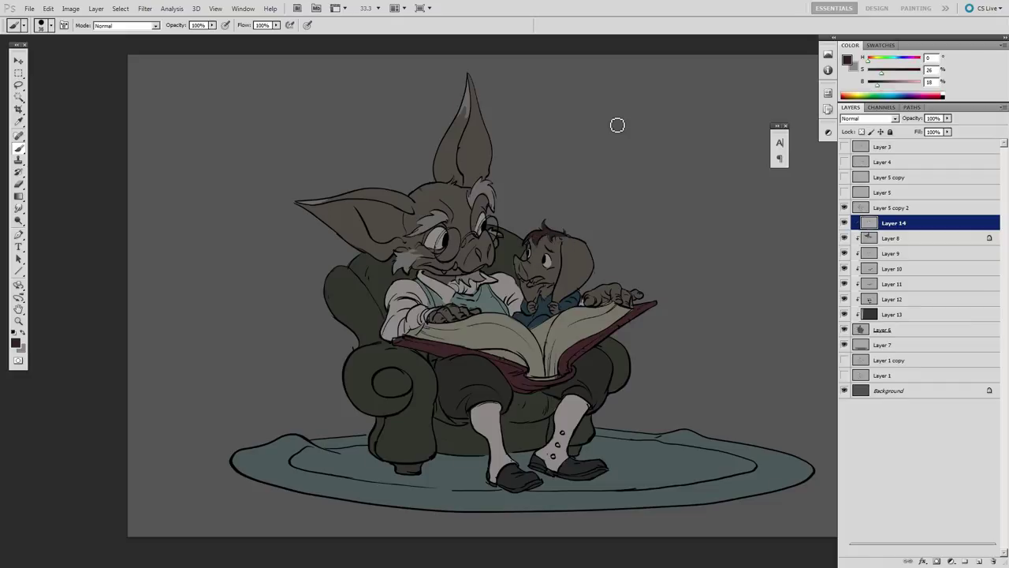
{"action": "left_click", "coordinate": [877, 207]}
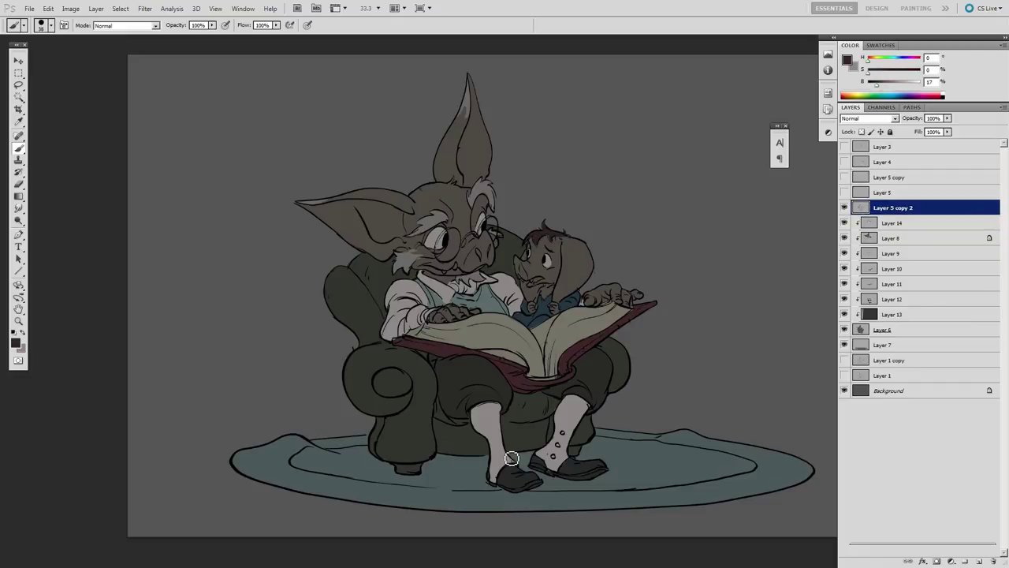
{"action": "key", "text": "f"}
{"action": "scroll", "coordinate": [620, 448], "scroll_direction": "down", "scroll_amount": 1}
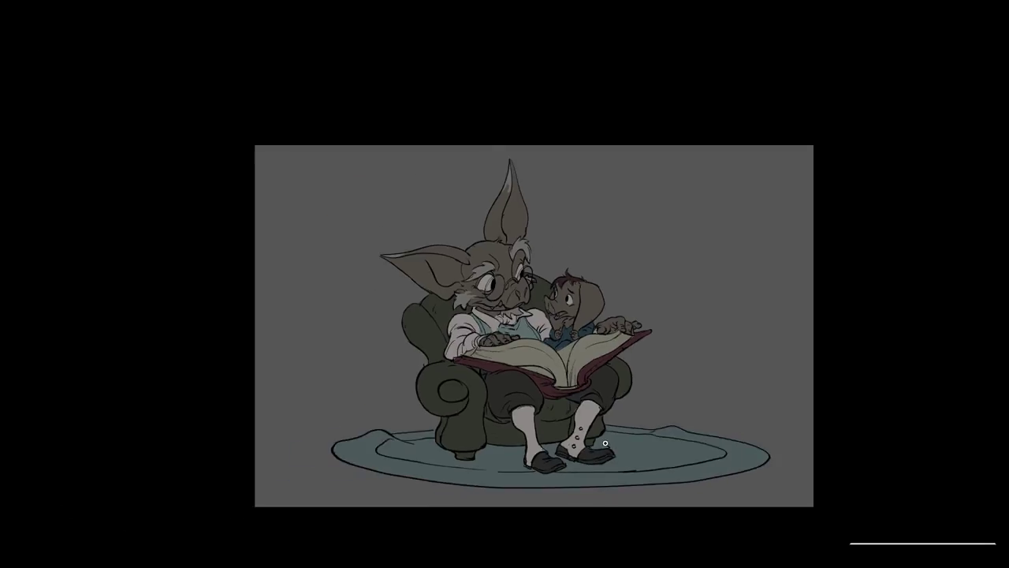
{"action": "scroll", "coordinate": [598, 433], "scroll_direction": "up", "scroll_amount": 1}
{"action": "key", "text": "f"}
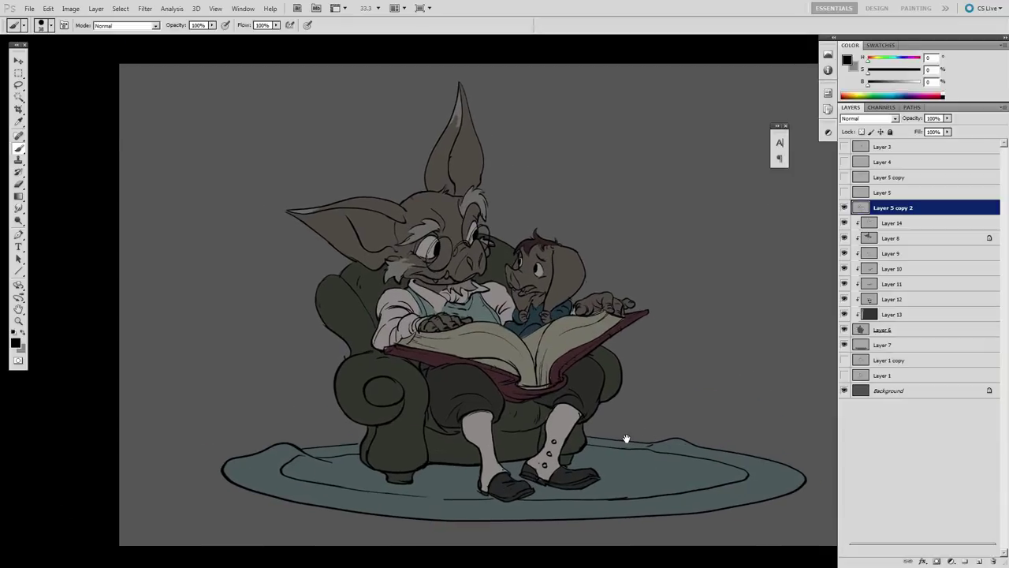
Step: Paint the inside of the large character's sideways ear muted pink on a new clipped layer above Layer 14, erasing the overspill
{"action": "key", "text": "alt+bracketleft"}
{"action": "key", "text": "ctrl+shift+alt+n"}
{"action": "left_click", "coordinate": [460, 163], "text": "alt"}
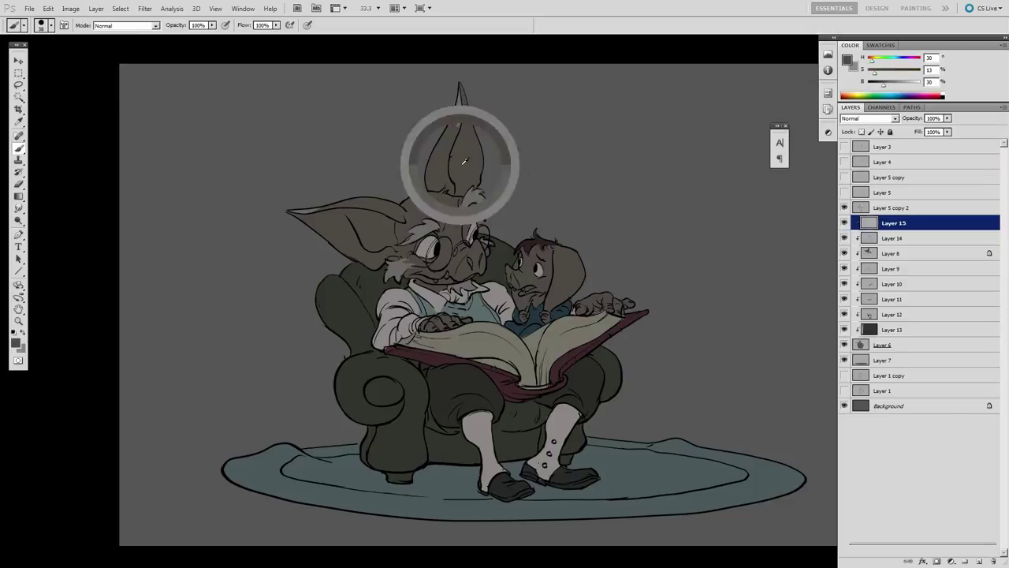
{"action": "left_click_drag", "start_coordinate": [884, 84], "coordinate": [897, 84]}
{"action": "left_click_drag", "start_coordinate": [879, 73], "coordinate": [868, 61]}
{"action": "key", "text": "bracketright"}
{"action": "key", "text": "bracketright"}
{"action": "key", "text": "bracketright"}
{"action": "key", "text": "bracketright"}
{"action": "key", "text": "bracketright"}
{"action": "key", "text": "bracketright"}
{"action": "left_click_drag", "start_coordinate": [459, 161], "coordinate": [459, 179]}
{"action": "key", "text": "ctrl+z"}
{"action": "key", "text": "ctrl+z"}
{"action": "mouse_move", "coordinate": [391, 245]}
{"action": "left_mouse_down"}
{"action": "mouse_move", "coordinate": [369, 245]}
{"action": "mouse_move", "coordinate": [353, 218]}
{"action": "mouse_move", "coordinate": [384, 234]}
{"action": "mouse_move", "coordinate": [376, 245]}
{"action": "left_mouse_up"}
{"action": "key", "text": "e"}
{"action": "mouse_move", "coordinate": [339, 209]}
{"action": "left_mouse_down"}
{"action": "mouse_move", "coordinate": [346, 225]}
{"action": "mouse_move", "coordinate": [388, 239]}
{"action": "left_mouse_up"}
{"action": "key", "text": "b"}
Step: Paint the inside of the large character's upright ear with the sampled muted pink (H 4, S 24, B 45)
{"action": "left_click", "coordinate": [355, 234], "text": "alt"}
{"action": "key", "text": "slash"}
{"action": "key", "text": "bracketright"}
{"action": "left_click", "coordinate": [384, 230], "text": "alt"}
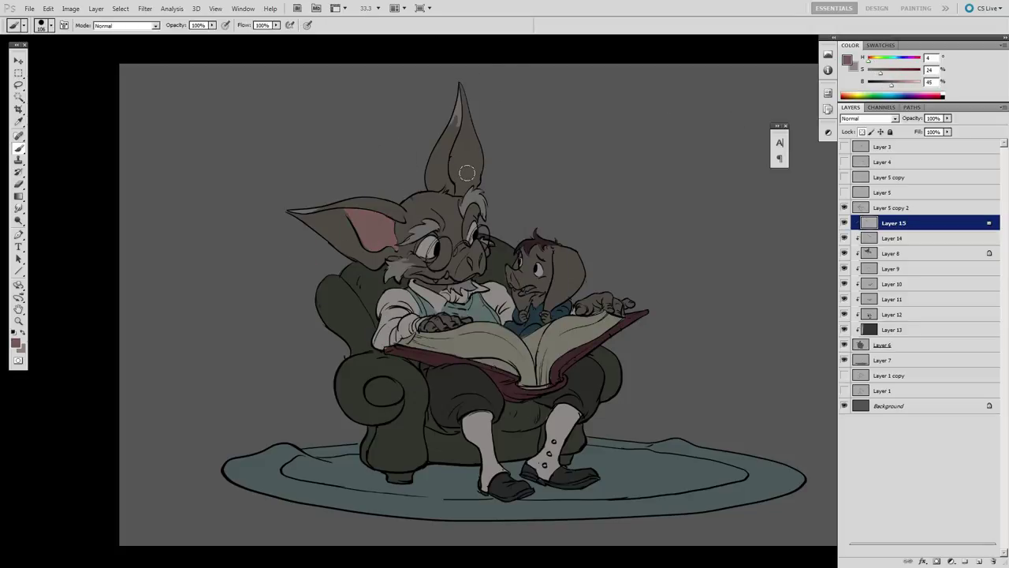
{"action": "mouse_move", "coordinate": [467, 172]}
{"action": "left_mouse_down"}
{"action": "mouse_move", "coordinate": [462, 142]}
{"action": "mouse_move", "coordinate": [454, 167]}
{"action": "mouse_move", "coordinate": [451, 132]}
{"action": "mouse_move", "coordinate": [455, 176]}
{"action": "left_mouse_up"}
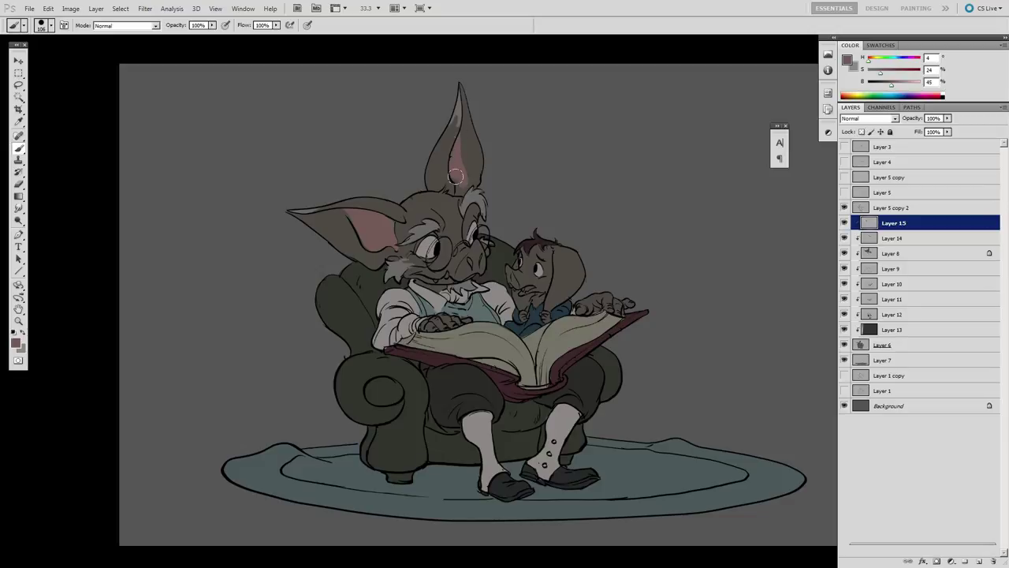
Step: Try tinting the large character's snout with the muted pink of the ears
{"action": "left_click_drag", "start_coordinate": [467, 250], "coordinate": [478, 269]}
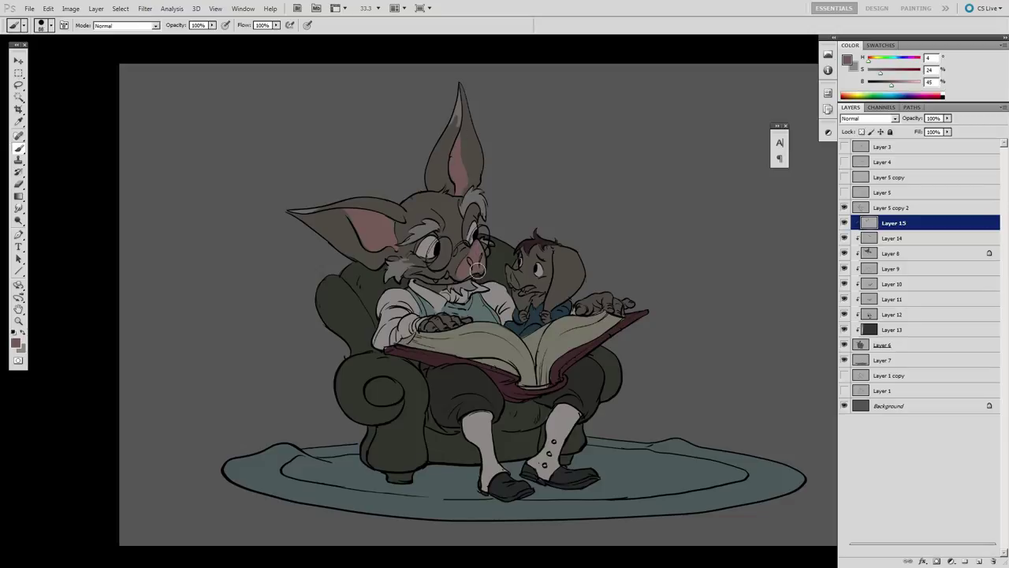
{"action": "key", "text": "ctrl+z"}
{"action": "key", "text": "ctrl+z"}
{"action": "key", "text": "ctrl+alt+z"}
{"action": "key", "text": "ctrl+alt+z"}
{"action": "key", "text": "ctrl+alt+z"}
{"action": "key", "text": "ctrl+alt+z"}
{"action": "key", "text": "ctrl+alt+z"}
{"action": "key", "text": "ctrl+alt+z"}
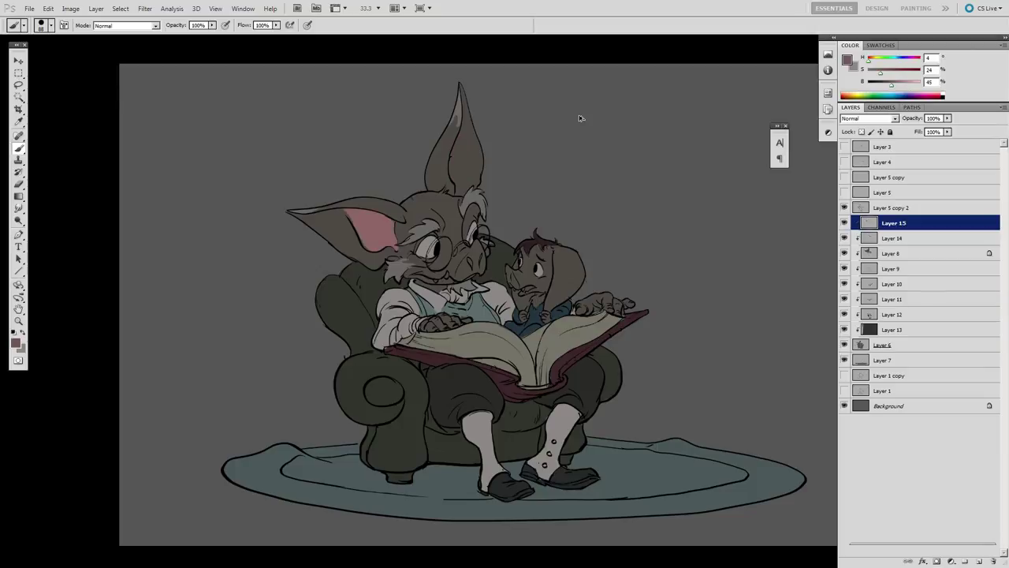
{"action": "key", "text": "ctrl+alt+z"}
{"action": "key", "text": "ctrl+alt+z"}
{"action": "key", "text": "ctrl+alt+z"}
{"action": "key", "text": "ctrl+alt+z"}
{"action": "key", "text": "ctrl+shift+z"}
{"action": "key", "text": "ctrl+shift+z"}
{"action": "key", "text": "ctrl+shift+z"}
{"action": "key", "text": "ctrl+shift+z"}
{"action": "key", "text": "ctrl+shift+z"}
{"action": "key", "text": "ctrl+shift+z"}
{"action": "key", "text": "ctrl+shift+z"}
{"action": "key", "text": "ctrl+shift+z"}
{"action": "key", "text": "ctrl+z"}
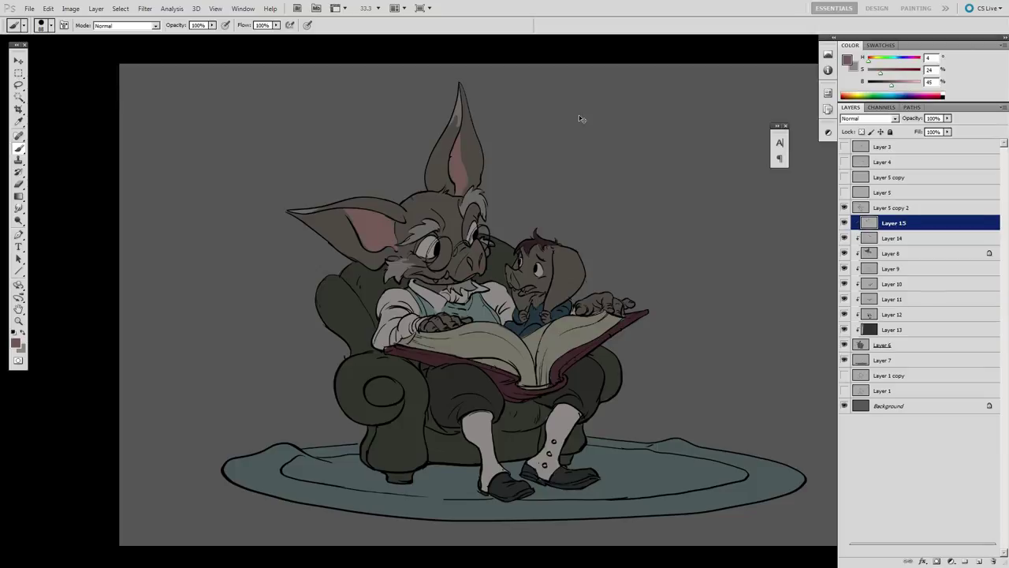
{"action": "key", "text": "ctrl+z"}
{"action": "key", "text": "ctrl+z"}
{"action": "key", "text": "e"}
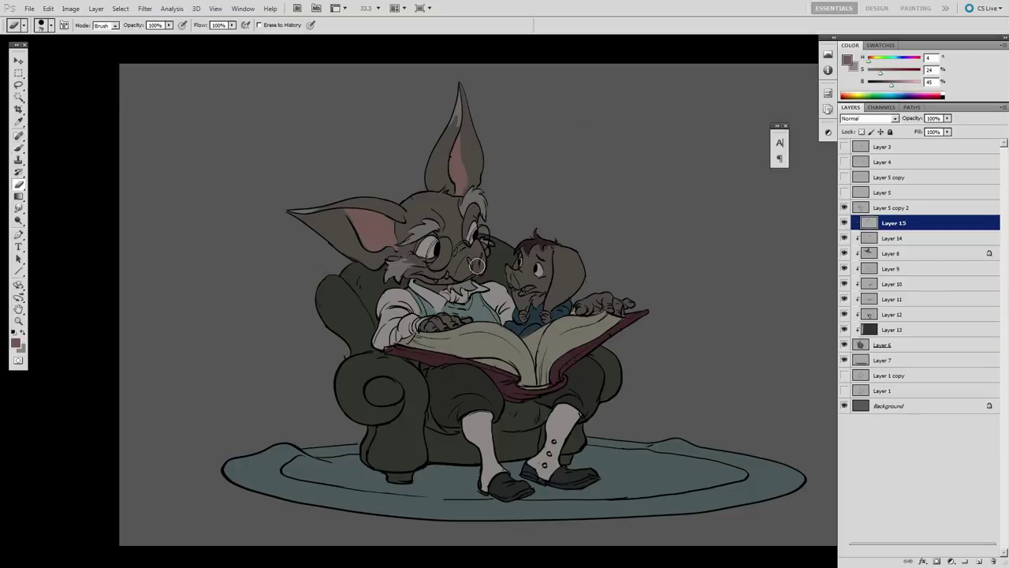
Step: Compare the large character's ears with and without the pink by stepping back and forth through the history
{"action": "key", "text": "ctrl+alt+z"}
{"action": "key", "text": "ctrl+alt+z"}
{"action": "key", "text": "ctrl+alt+z"}
{"action": "key", "text": "ctrl+alt+z"}
{"action": "key", "text": "ctrl+alt+z"}
{"action": "key", "text": "ctrl+shift+z"}
{"action": "key", "text": "ctrl+alt+z"}
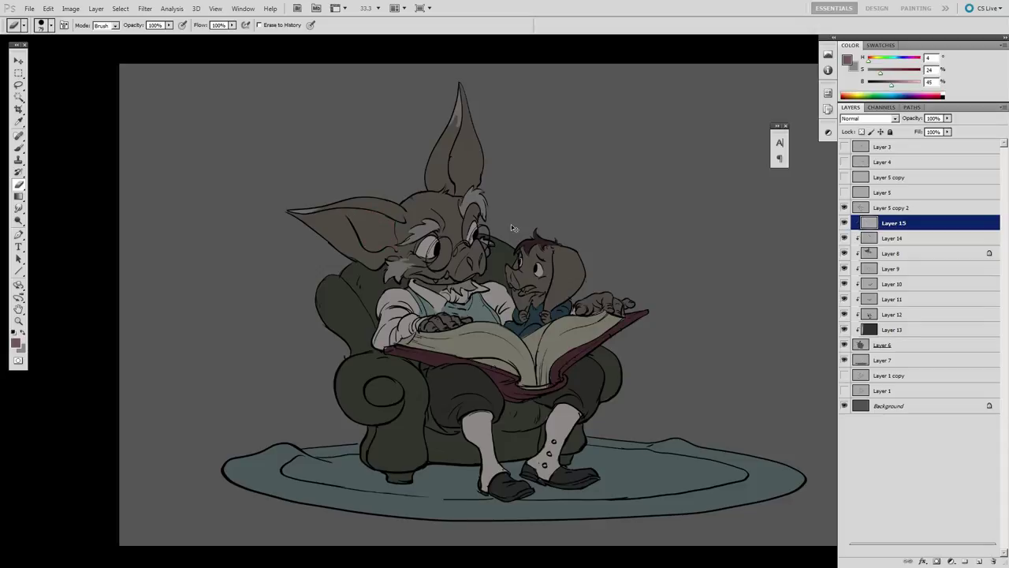
{"action": "key", "text": "ctrl+shift+z"}
{"action": "key", "text": "ctrl+alt+z"}
{"action": "key", "text": "ctrl+shift+z"}
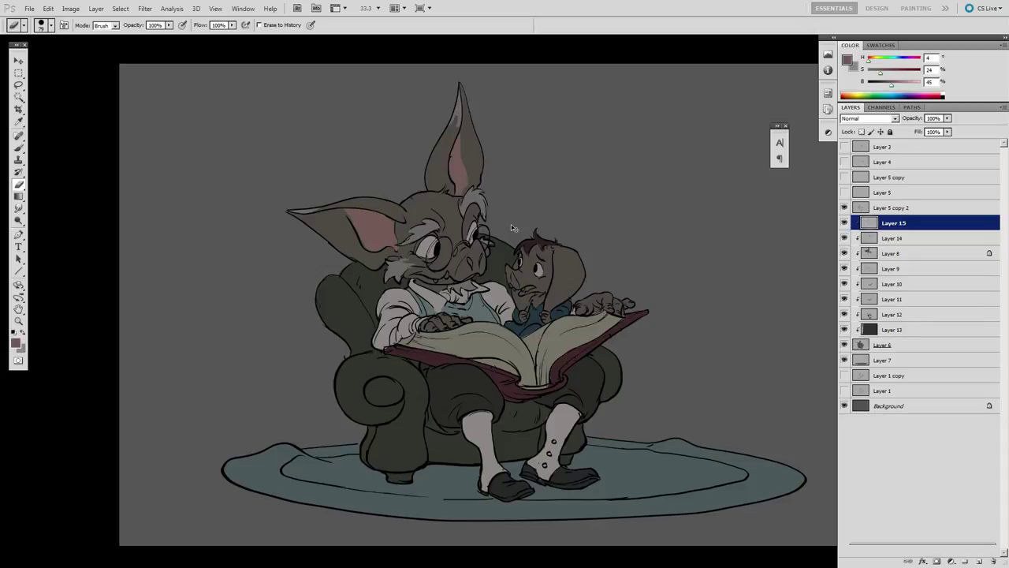
{"action": "key", "text": "ctrl+alt+z"}
{"action": "key", "text": "ctrl+shift+z"}
Step: Paint the small character's tongue in the muted pink with a smaller brush, and trim the upper end of the upright ear's pink
{"action": "key", "text": "b"}
{"action": "right_click", "coordinate": [555, 264]}
{"action": "left_click", "coordinate": [533, 293]}
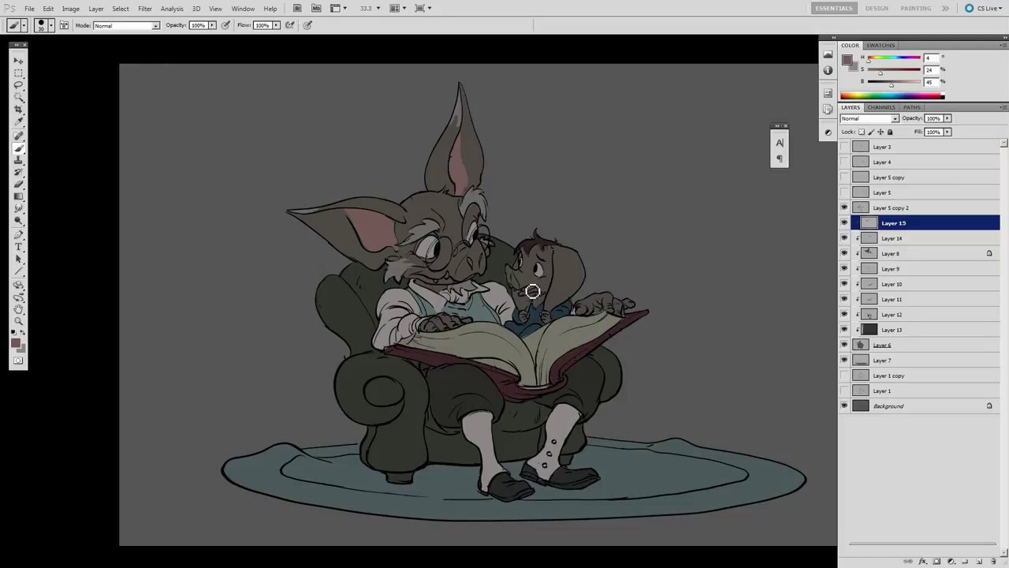
{"action": "left_click_drag", "start_coordinate": [529, 300], "coordinate": [520, 297]}
{"action": "key", "text": "e"}
{"action": "key", "text": "b"}
{"action": "mouse_move", "coordinate": [627, 212]}
{"action": "left_mouse_down"}
{"action": "mouse_move", "coordinate": [608, 207]}
{"action": "mouse_move", "coordinate": [619, 222]}
{"action": "left_mouse_up"}
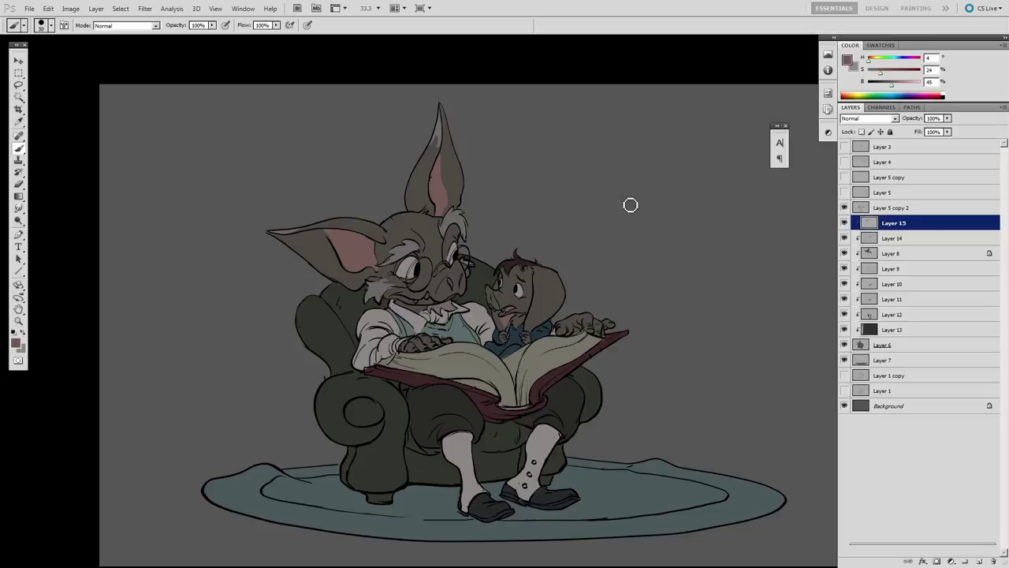
{"action": "key", "text": "e"}
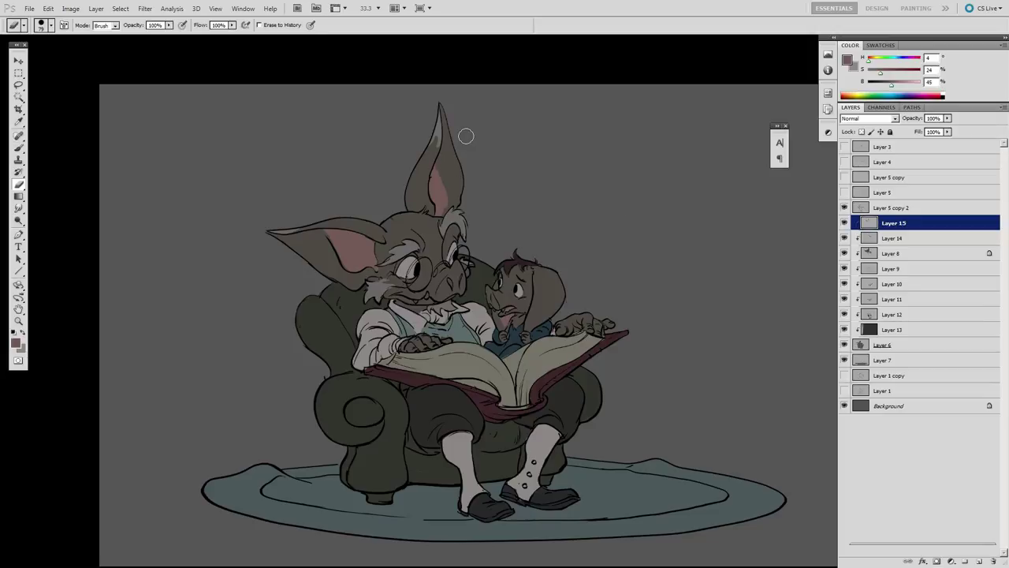
Step: Paint the small character's teeth on Layer 14 in the sampled light grey (H 30, S 6, B 55)
{"action": "key", "text": "alt+bracketleft"}
{"action": "key", "text": "b"}
{"action": "left_click", "coordinate": [407, 264], "text": "alt"}
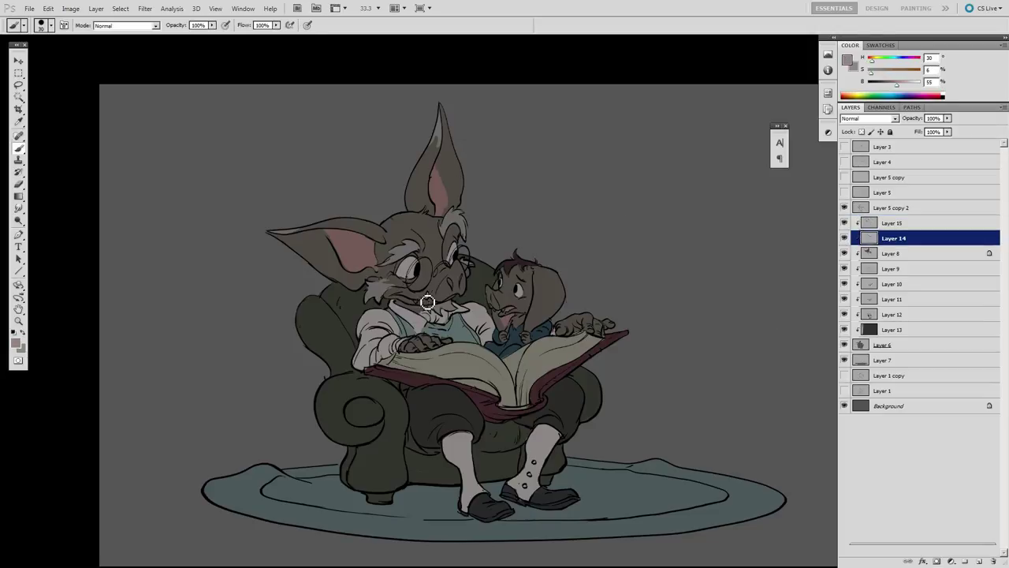
{"action": "mouse_move", "coordinate": [510, 315]}
{"action": "left_mouse_down"}
{"action": "mouse_move", "coordinate": [499, 313]}
{"action": "mouse_move", "coordinate": [512, 319]}
{"action": "left_mouse_up"}
{"action": "key", "text": "alt+bracketleft"}
{"action": "key", "text": "alt+bracketleft"}
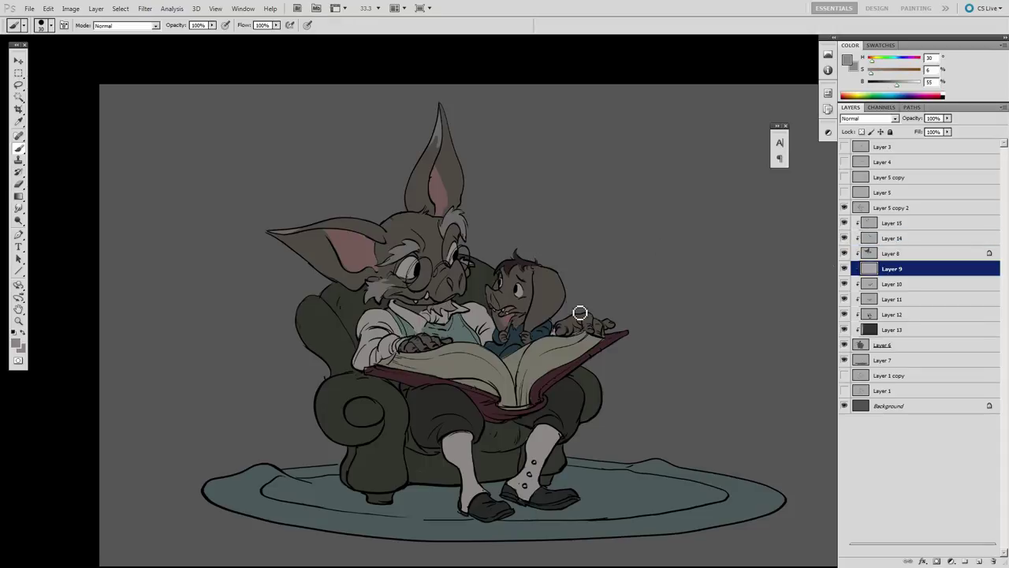
{"action": "key", "text": "e"}
{"action": "key", "text": "b"}
{"action": "left_click_drag", "start_coordinate": [604, 385], "coordinate": [641, 400]}
Step: Add a new layer above Layer 15, clip it to the layers below and set its blend mode to Overlay
{"action": "left_click", "coordinate": [888, 222]}
{"action": "key", "text": "ctrl+alt+shift+n"}
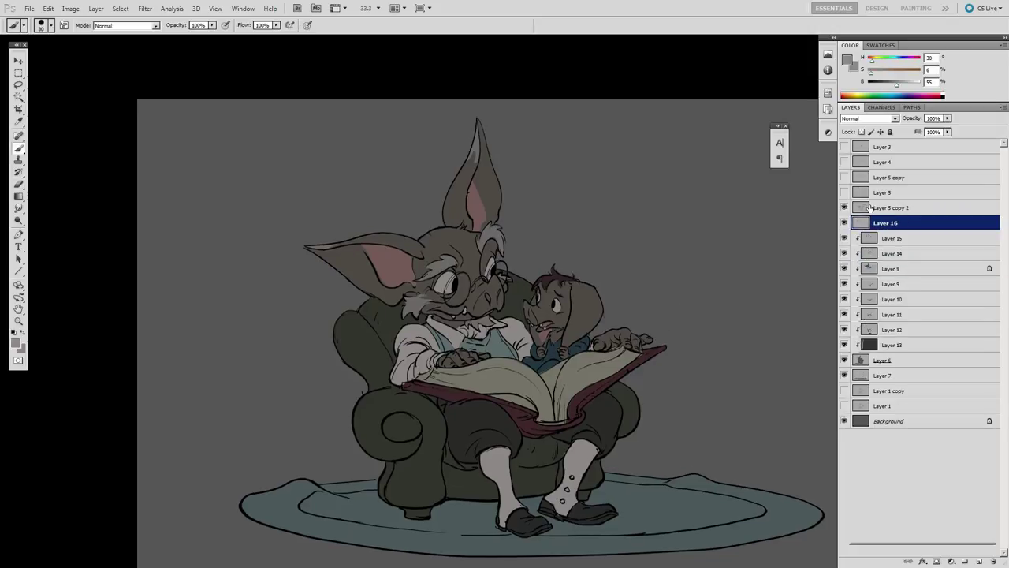
{"action": "key", "text": "ctrl+alt+g"}
{"action": "key", "text": "g"}
{"action": "left_click", "coordinate": [867, 118]}
{"action": "left_click", "coordinate": [867, 256]}
Step: Cover the clipped Overlay layer with a gradient in dark desaturated blue (H 223, S 20, B 28) and apply Hue/Saturation
{"action": "left_click_drag", "start_coordinate": [897, 82], "coordinate": [880, 81]}
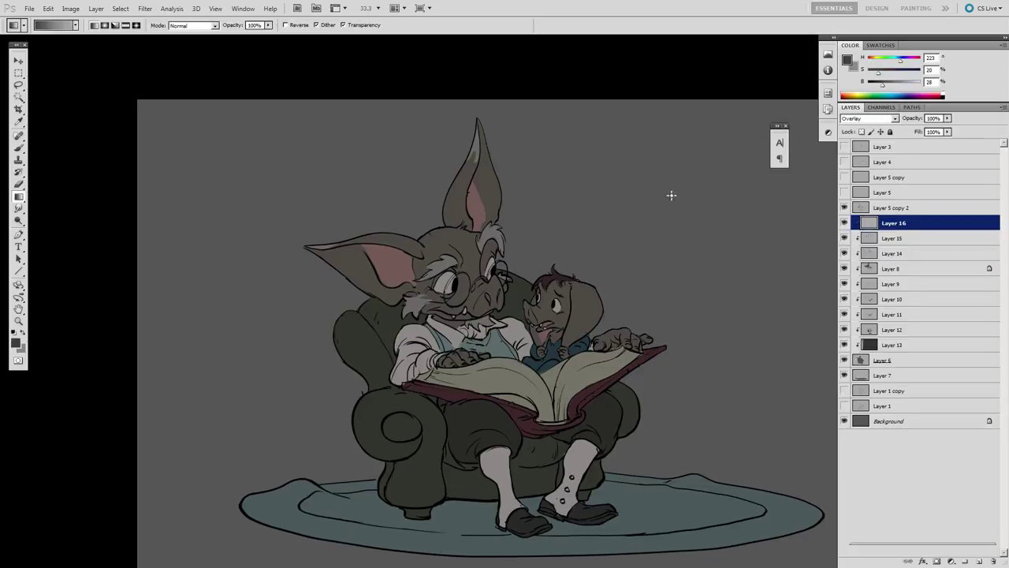
{"action": "left_click_drag", "start_coordinate": [671, 195], "coordinate": [748, 215]}
{"action": "key", "text": "ctrl+u"}
{"action": "key", "text": "Return"}
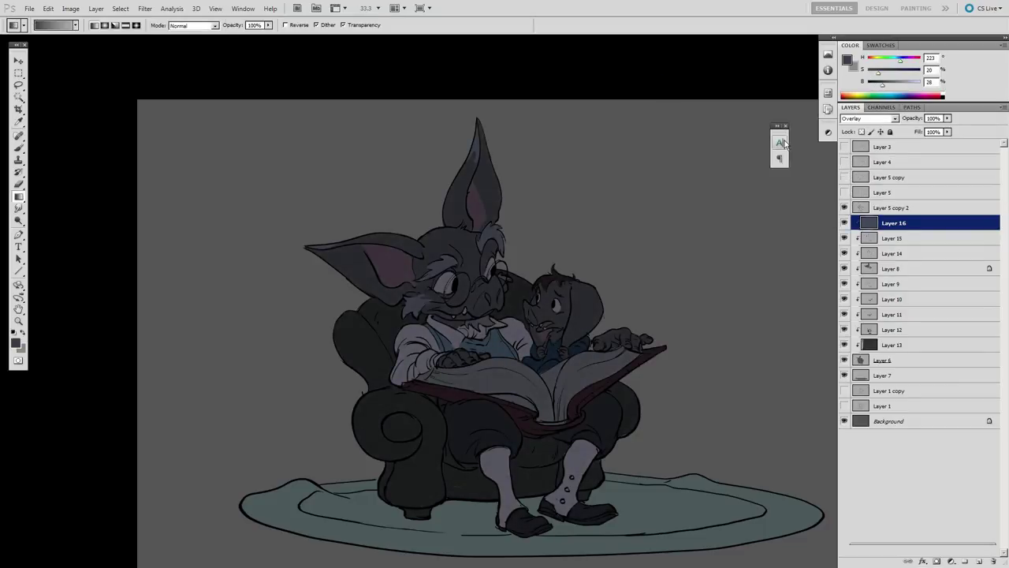
Step: Add another new layer on top in Overlay mode and mix a bright orange-red (H 11, S 72, B 91)
{"action": "left_click", "coordinate": [979, 561]}
{"action": "left_click", "coordinate": [869, 118]}
{"action": "left_click", "coordinate": [856, 255]}
{"action": "mouse_move", "coordinate": [900, 61]}
{"action": "left_mouse_down"}
{"action": "mouse_move", "coordinate": [870, 61]}
{"action": "mouse_move", "coordinate": [905, 73]}
{"action": "left_mouse_up"}
{"action": "left_click_drag", "start_coordinate": [883, 85], "coordinate": [915, 86]}
Step: Try orange-red strokes around the large character's snout and collar, and pick a different brush size
{"action": "key", "text": "b"}
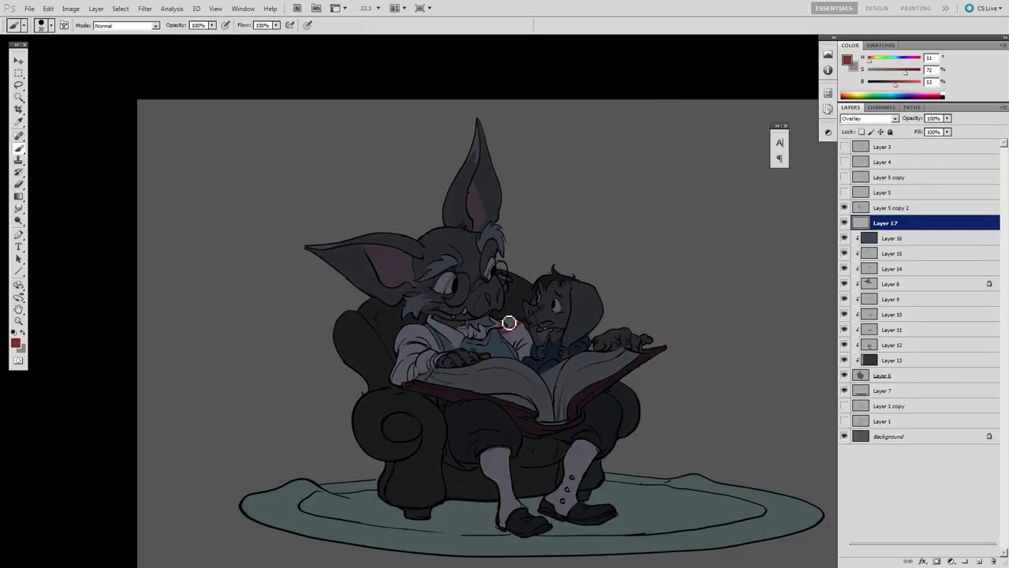
{"action": "mouse_move", "coordinate": [509, 322]}
{"action": "left_mouse_down"}
{"action": "mouse_move", "coordinate": [493, 325]}
{"action": "mouse_move", "coordinate": [498, 297]}
{"action": "left_mouse_up"}
{"action": "right_click", "coordinate": [561, 281]}
{"action": "left_click", "coordinate": [673, 465]}
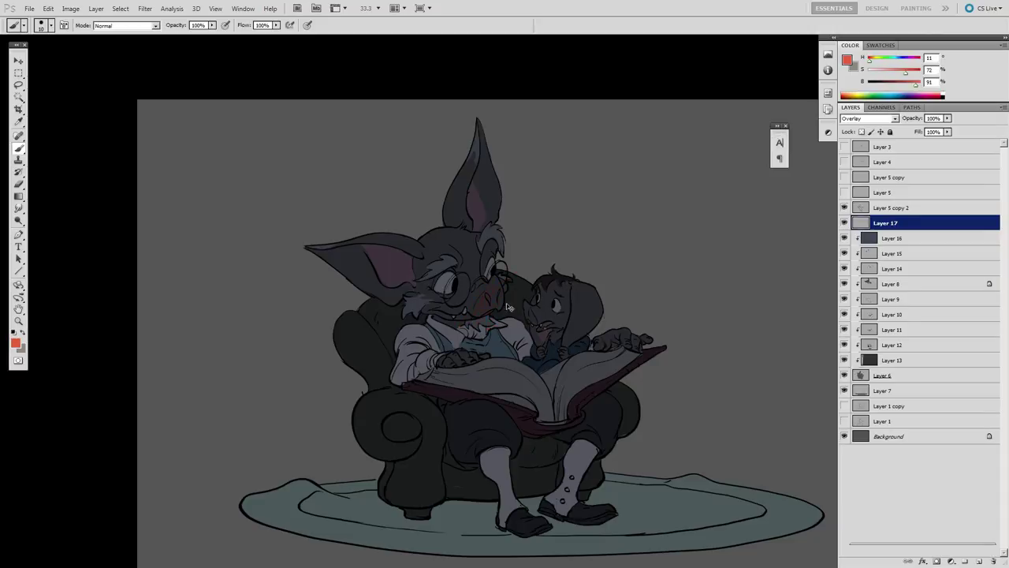
Step: Clip Layer 17 to the layers below and change its blend mode to Screen
{"action": "left_click", "coordinate": [844, 237]}
{"action": "left_click", "coordinate": [893, 230], "text": "alt"}
{"action": "left_click", "coordinate": [845, 237]}
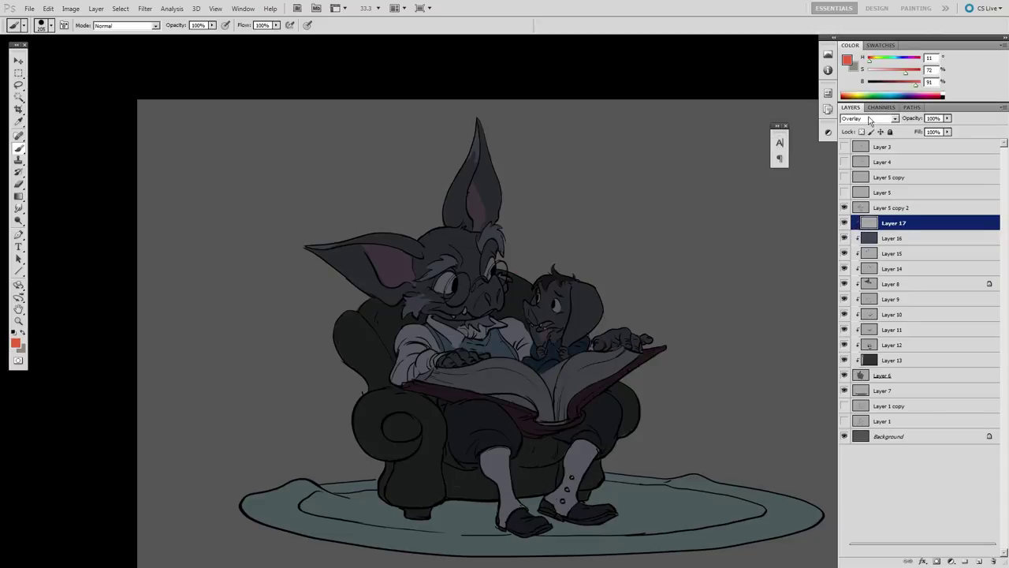
{"action": "left_click", "coordinate": [870, 119]}
{"action": "left_click", "coordinate": [858, 212]}
Step: Test orange-red strokes on the faces with a resized brush and lower Layer 17's opacity to 51%
{"action": "left_click_drag", "start_coordinate": [502, 295], "coordinate": [468, 328]}
{"action": "key", "text": "ctrl+z"}
{"action": "left_click_drag", "start_coordinate": [558, 293], "coordinate": [545, 303]}
{"action": "right_click", "coordinate": [525, 277]}
{"action": "left_click_drag", "start_coordinate": [565, 303], "coordinate": [550, 303]}
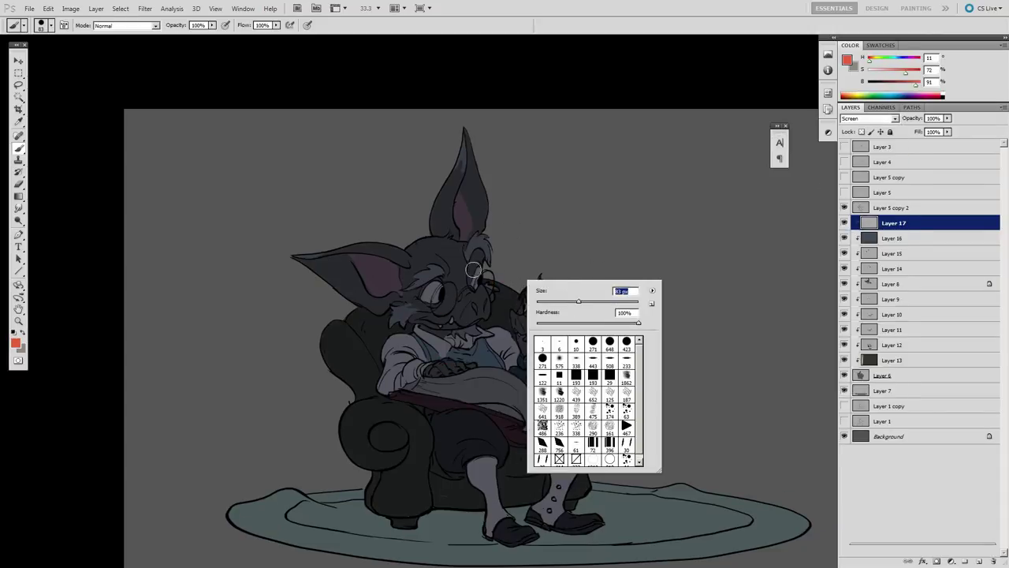
{"action": "left_click_drag", "start_coordinate": [947, 118], "coordinate": [919, 124]}
{"action": "left_click_drag", "start_coordinate": [536, 321], "coordinate": [557, 351]}
{"action": "left_click_drag", "start_coordinate": [534, 239], "coordinate": [530, 209]}
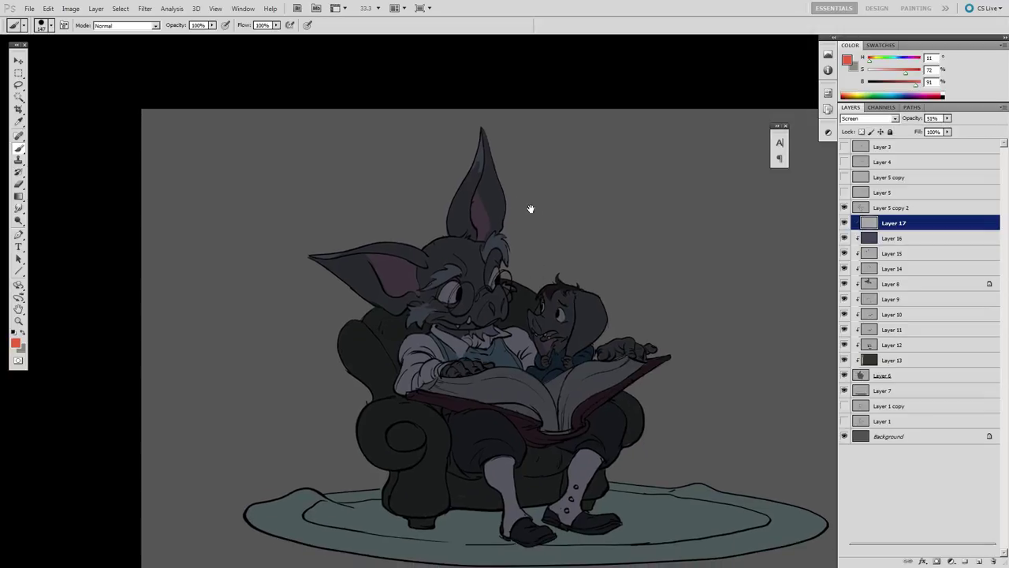
Step: Paint the orange-red light over the small character's hanging ear with a smaller hard brush
{"action": "right_click", "coordinate": [619, 305]}
{"action": "left_click", "coordinate": [660, 329]}
{"action": "left_click", "coordinate": [587, 308]}
{"action": "mouse_move", "coordinate": [583, 296]}
{"action": "left_mouse_down"}
{"action": "mouse_move", "coordinate": [582, 341]}
{"action": "mouse_move", "coordinate": [603, 301]}
{"action": "mouse_move", "coordinate": [608, 321]}
{"action": "left_mouse_up"}
{"action": "key", "text": "e"}
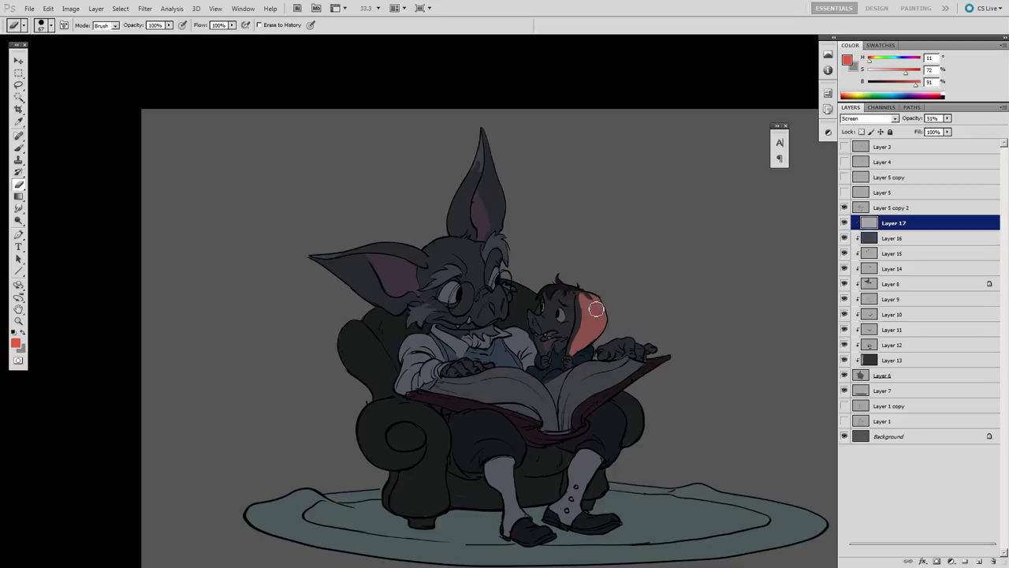
{"action": "key", "text": "b"}
Step: Paint the orange-red light on the small character's cheek and snout, trimming its edge around the eye and mouth with the Eraser
{"action": "mouse_move", "coordinate": [574, 300]}
{"action": "left_mouse_down"}
{"action": "mouse_move", "coordinate": [572, 320]}
{"action": "mouse_move", "coordinate": [544, 324]}
{"action": "mouse_move", "coordinate": [549, 335]}
{"action": "left_mouse_up"}
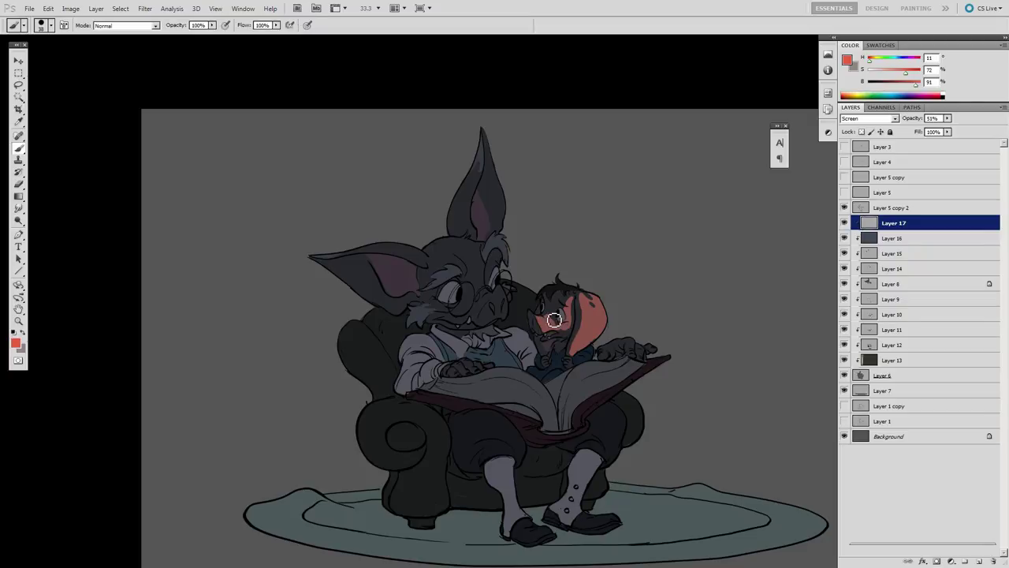
{"action": "key", "text": "e"}
{"action": "left_click_drag", "start_coordinate": [554, 320], "coordinate": [539, 321]}
{"action": "key", "text": "b"}
{"action": "key", "text": "e"}
{"action": "key", "text": "b"}
{"action": "key", "text": "e"}
{"action": "key", "text": "b"}
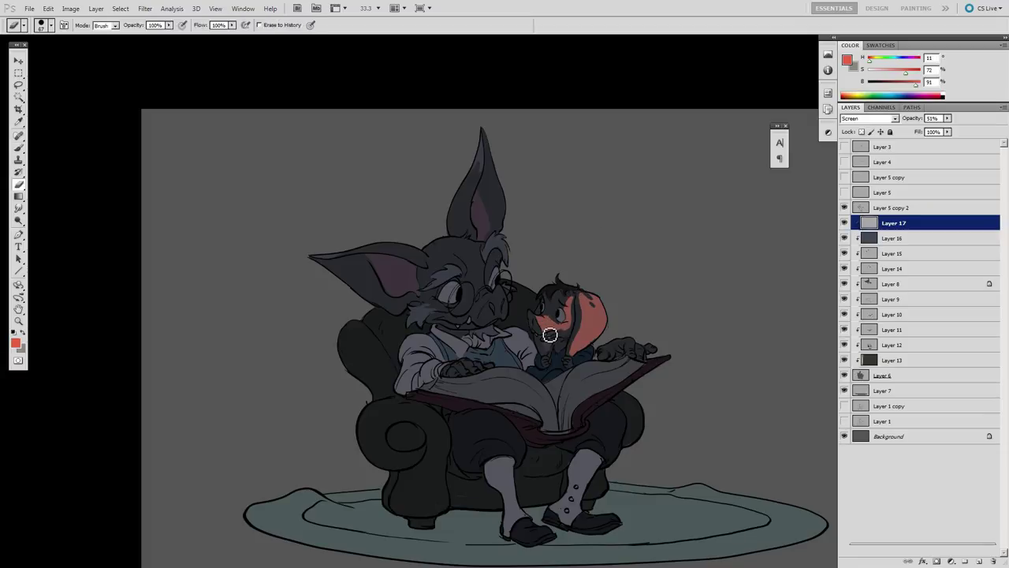
{"action": "key", "text": "e"}
{"action": "key", "text": "b"}
{"action": "key", "text": "e"}
{"action": "key", "text": "b"}
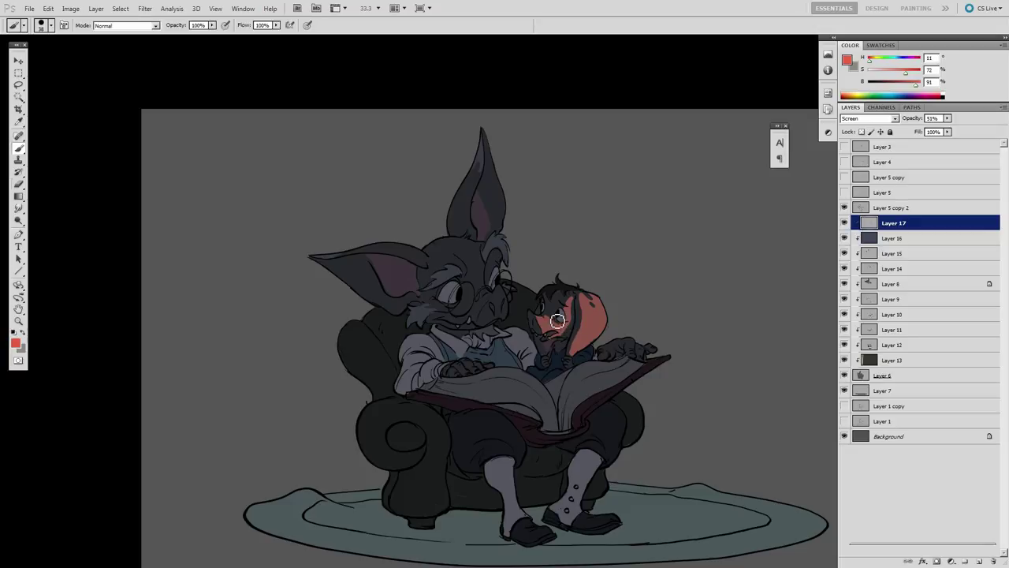
{"action": "mouse_move", "coordinate": [557, 320]}
{"action": "left_mouse_down"}
{"action": "mouse_move", "coordinate": [563, 306]}
{"action": "mouse_move", "coordinate": [557, 328]}
{"action": "left_mouse_up"}
Step: Add orange-red light to the small character's hair and clean its edges with the Eraser
{"action": "key", "text": "e"}
{"action": "left_click_drag", "start_coordinate": [559, 293], "coordinate": [598, 286]}
{"action": "key", "text": "b"}
{"action": "key", "text": "e"}
{"action": "key", "text": "b"}
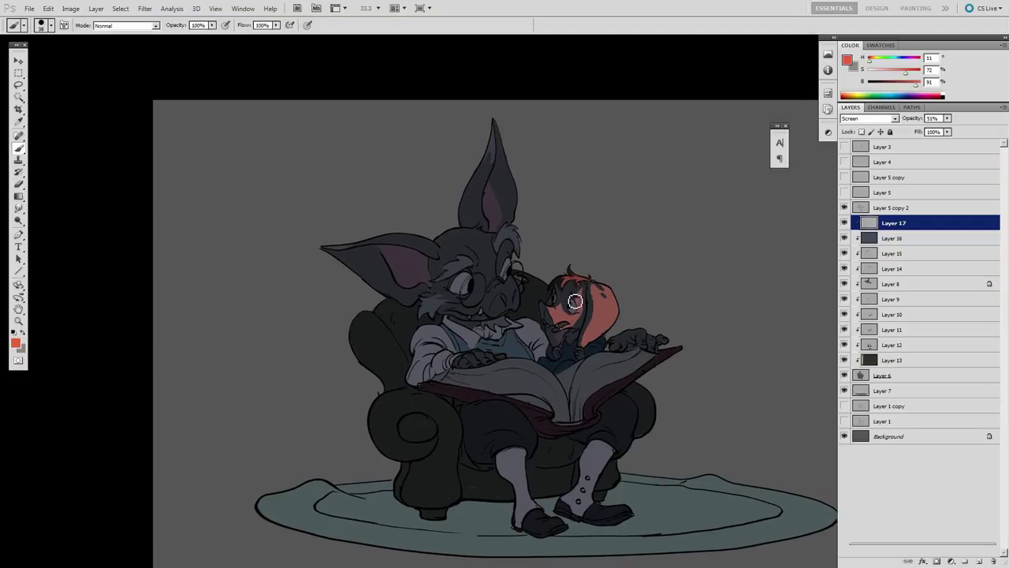
{"action": "key", "text": "e"}
{"action": "key", "text": "b"}
Step: Paint the orange-red light on the book's right page and along the right cover edge, erasing the excess
{"action": "mouse_move", "coordinate": [604, 361]}
{"action": "left_mouse_down"}
{"action": "mouse_move", "coordinate": [626, 347]}
{"action": "mouse_move", "coordinate": [591, 389]}
{"action": "mouse_move", "coordinate": [663, 344]}
{"action": "mouse_move", "coordinate": [597, 408]}
{"action": "mouse_move", "coordinate": [697, 341]}
{"action": "left_mouse_up"}
{"action": "key", "text": "e"}
{"action": "key", "text": "b"}
{"action": "key", "text": "e"}
{"action": "key", "text": "b"}
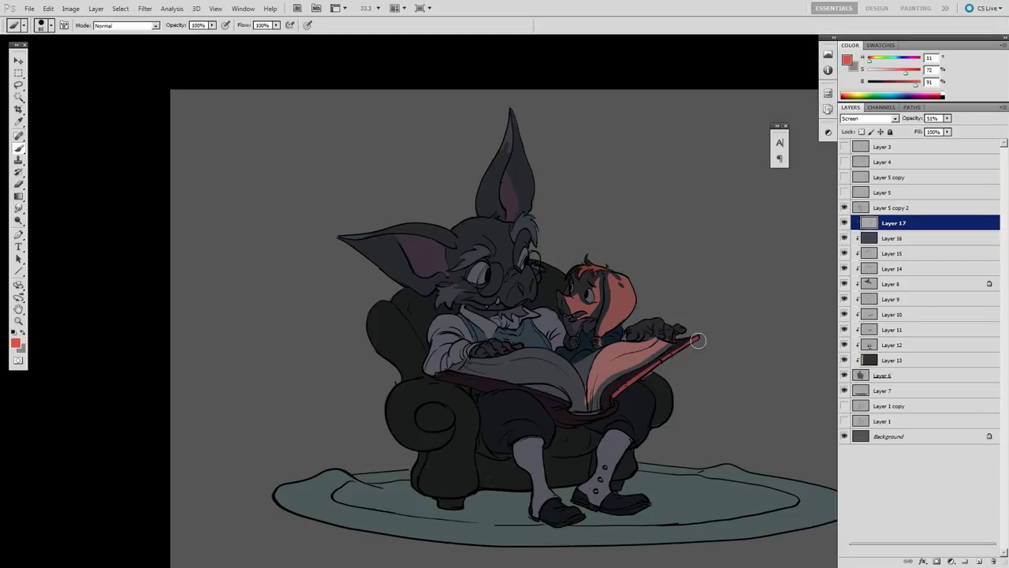
{"action": "key", "text": "e"}
{"action": "key", "text": "b"}
Step: Paint the orange-red light on the large character's right-hand knee, buttoned spat and shoe tip, erasing the excess
{"action": "mouse_move", "coordinate": [629, 430]}
{"action": "left_mouse_down"}
{"action": "mouse_move", "coordinate": [649, 394]}
{"action": "mouse_move", "coordinate": [656, 412]}
{"action": "mouse_move", "coordinate": [620, 443]}
{"action": "mouse_move", "coordinate": [604, 487]}
{"action": "left_mouse_up"}
{"action": "key", "text": "e"}
{"action": "key", "text": "b"}
{"action": "key", "text": "e"}
{"action": "key", "text": "b"}
{"action": "key", "text": "e"}
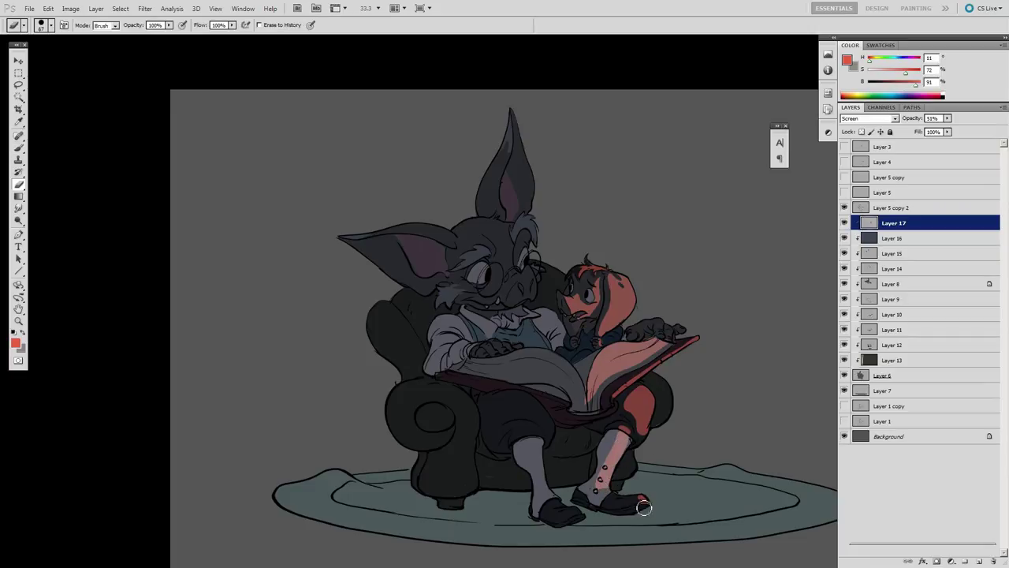
Step: Paint the orange-red light on the large character's other lower leg and shoe, and refine the light around the right-hand trouser cuff
{"action": "key", "text": "b"}
{"action": "mouse_move", "coordinate": [543, 478]}
{"action": "left_mouse_down"}
{"action": "mouse_move", "coordinate": [539, 443]}
{"action": "mouse_move", "coordinate": [546, 497]}
{"action": "mouse_move", "coordinate": [571, 514]}
{"action": "left_mouse_up"}
{"action": "key", "text": "e"}
{"action": "key", "text": "b"}
{"action": "key", "text": "e"}
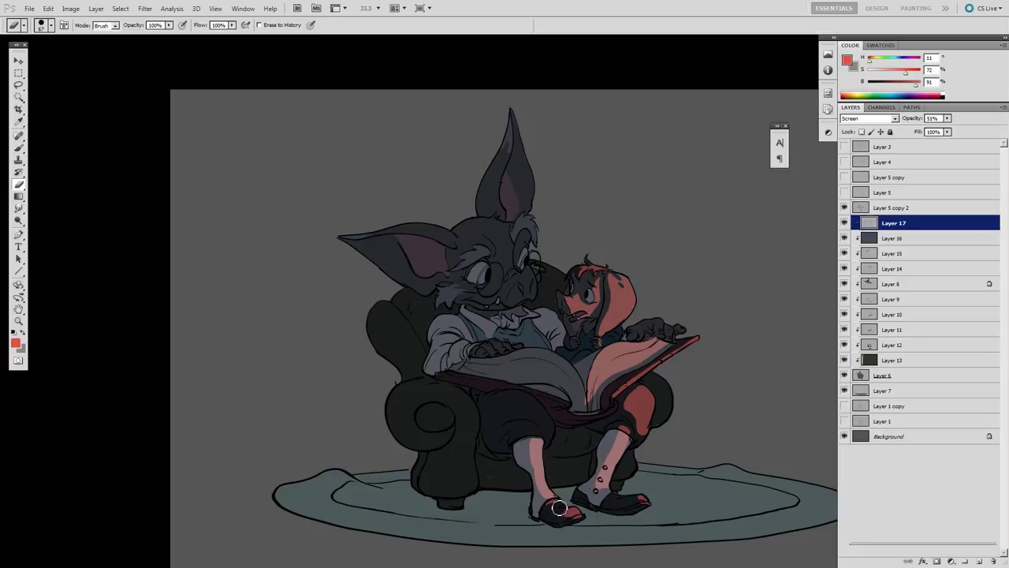
{"action": "key", "text": "b"}
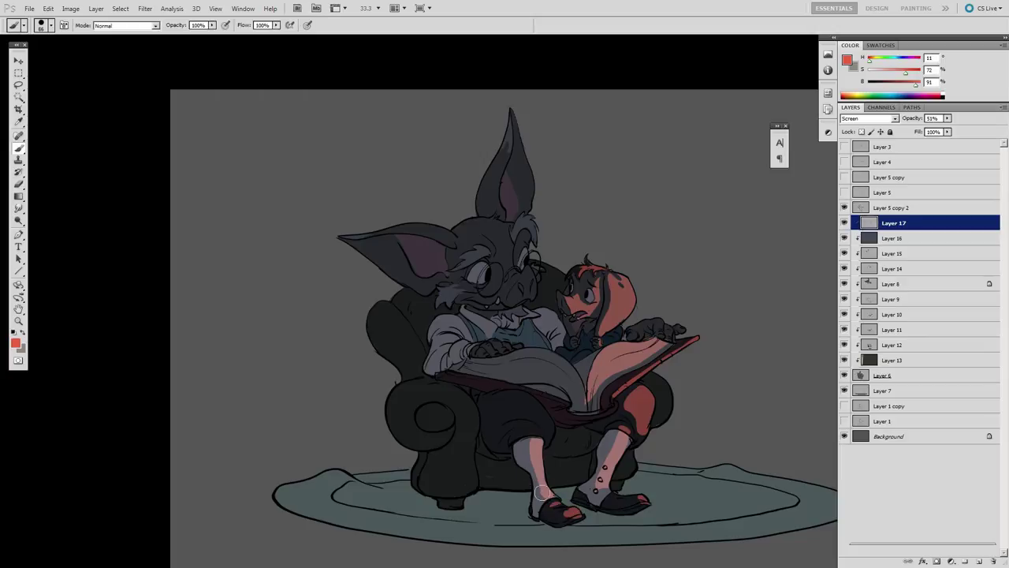
{"action": "key", "text": "e"}
{"action": "key", "text": "b"}
{"action": "key", "text": "e"}
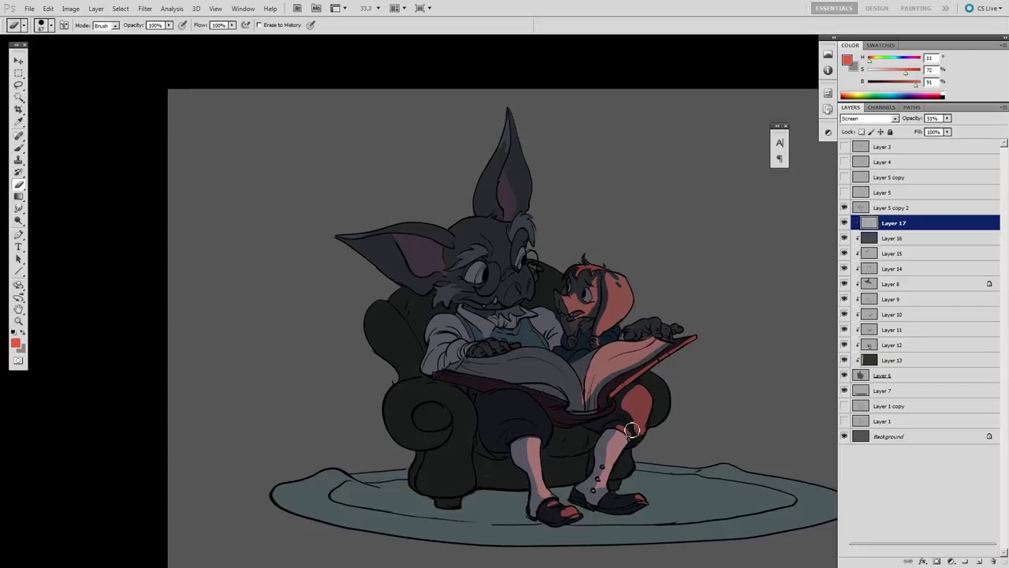
{"action": "key", "text": "b"}
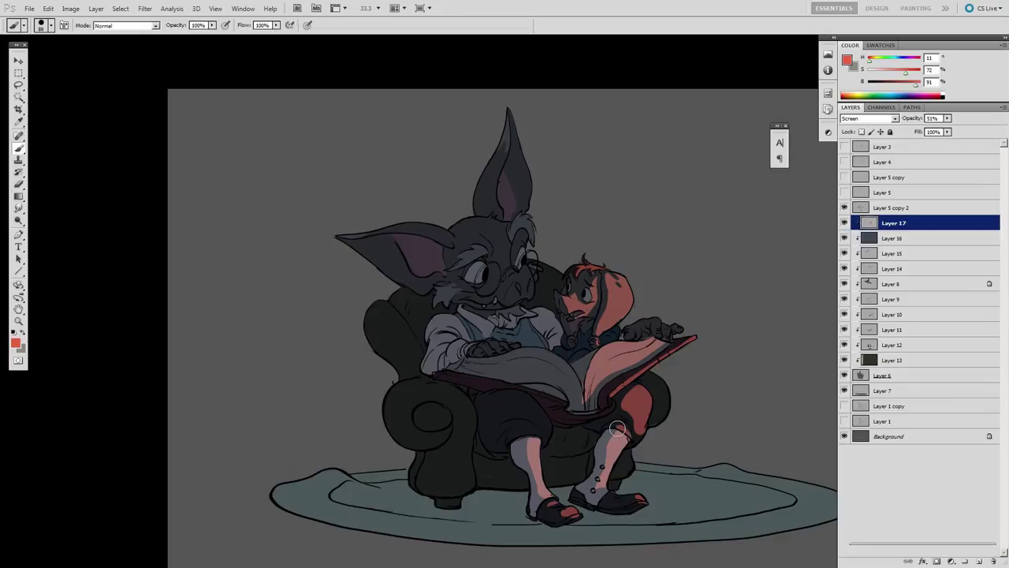
{"action": "key", "text": "e"}
Step: Paint an orange-red light strip along the bottom of the book's spine with a smaller brush, trimming it with the Eraser
{"action": "left_click_drag", "start_coordinate": [639, 407], "coordinate": [544, 355]}
{"action": "key", "text": "b"}
{"action": "key", "text": "e"}
{"action": "key", "text": "b"}
{"action": "left_click", "coordinate": [536, 368]}
{"action": "key", "text": "Return"}
{"action": "key", "text": "e"}
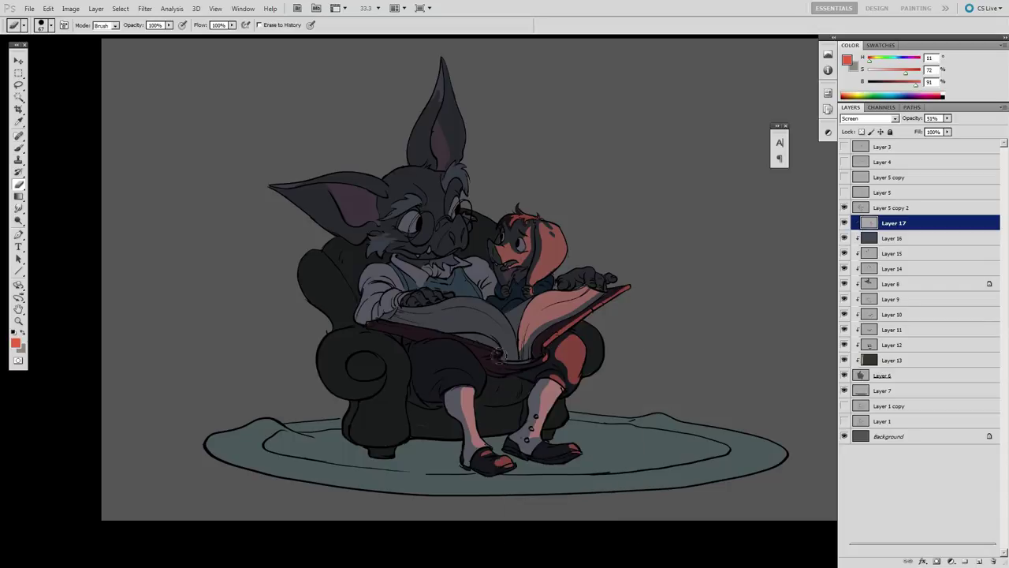
{"action": "key", "text": "b"}
{"action": "mouse_move", "coordinate": [498, 365]}
{"action": "left_mouse_down"}
{"action": "mouse_move", "coordinate": [546, 364]}
{"action": "mouse_move", "coordinate": [520, 363]}
{"action": "left_mouse_up"}
{"action": "key", "text": "e"}
{"action": "key", "text": "b"}
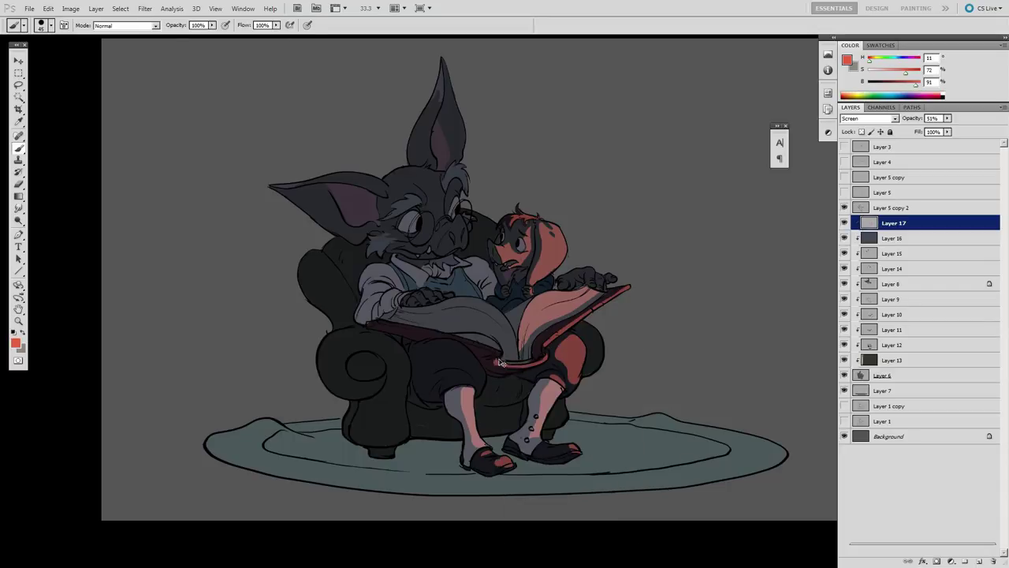
Step: Paint the orange-red light on the book's left cover edge and left page, cleaning up near the centre fold
{"action": "mouse_move", "coordinate": [378, 323]}
{"action": "left_mouse_down"}
{"action": "mouse_move", "coordinate": [493, 351]}
{"action": "mouse_move", "coordinate": [445, 342]}
{"action": "left_mouse_up"}
{"action": "key", "text": "e"}
{"action": "key", "text": "b"}
{"action": "mouse_move", "coordinate": [509, 345]}
{"action": "left_mouse_down"}
{"action": "mouse_move", "coordinate": [439, 319]}
{"action": "mouse_move", "coordinate": [418, 326]}
{"action": "mouse_move", "coordinate": [462, 332]}
{"action": "mouse_move", "coordinate": [453, 309]}
{"action": "mouse_move", "coordinate": [476, 306]}
{"action": "mouse_move", "coordinate": [513, 334]}
{"action": "left_mouse_up"}
{"action": "key", "text": "e"}
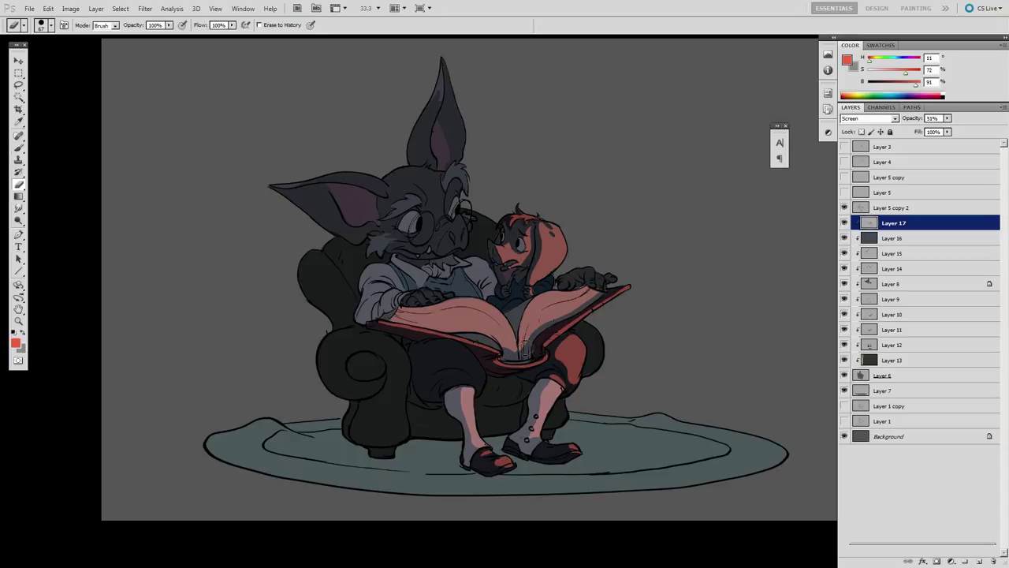
{"action": "key", "text": "b"}
{"action": "key", "text": "e"}
Step: Shape the orange-red light on the large character's left-hand knee and trouser cuff
{"action": "mouse_move", "coordinate": [457, 377]}
{"action": "left_mouse_down"}
{"action": "mouse_move", "coordinate": [473, 382]}
{"action": "mouse_move", "coordinate": [472, 367]}
{"action": "left_mouse_up"}
{"action": "key", "text": "b"}
{"action": "key", "text": "e"}
{"action": "key", "text": "b"}
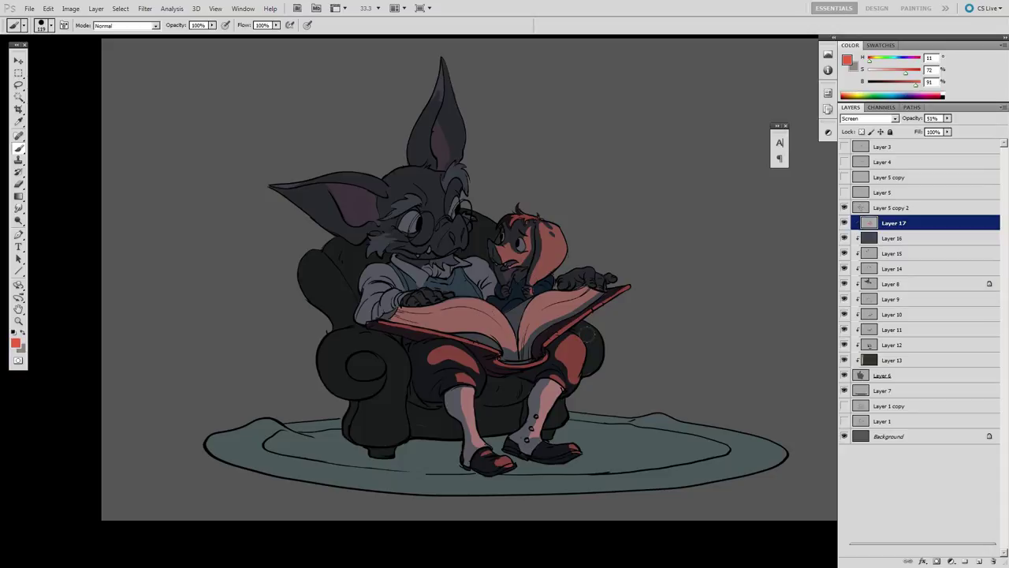
Step: Paint the orange-red light on the armchair's right armrest and on the seat front between the legs
{"action": "left_click_drag", "start_coordinate": [589, 333], "coordinate": [588, 364]}
{"action": "key", "text": "e"}
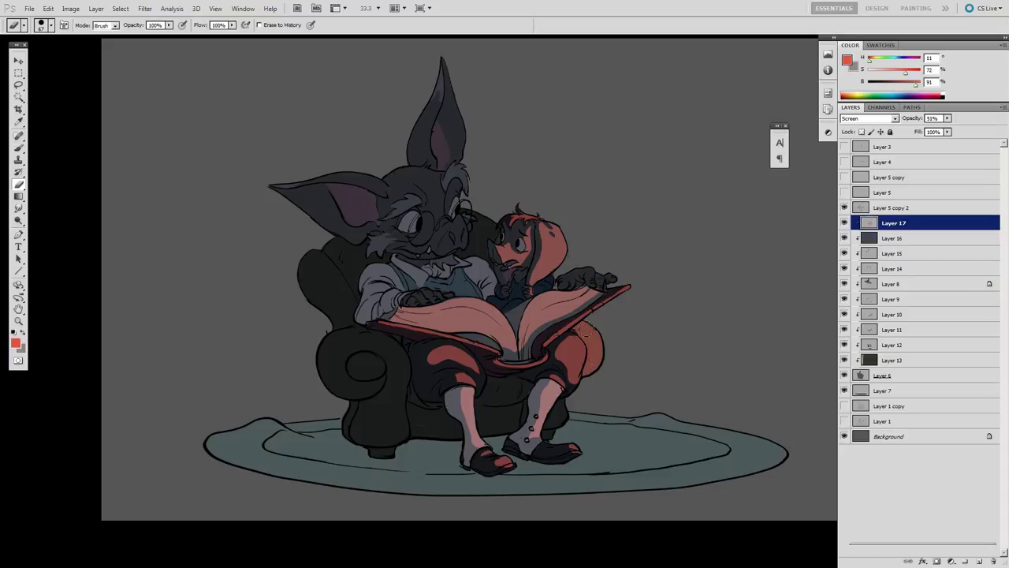
{"action": "key", "text": "b"}
{"action": "mouse_move", "coordinate": [502, 393]}
{"action": "left_mouse_down"}
{"action": "mouse_move", "coordinate": [493, 395]}
{"action": "mouse_move", "coordinate": [484, 430]}
{"action": "left_mouse_up"}
{"action": "key", "text": "e"}
{"action": "key", "text": "b"}
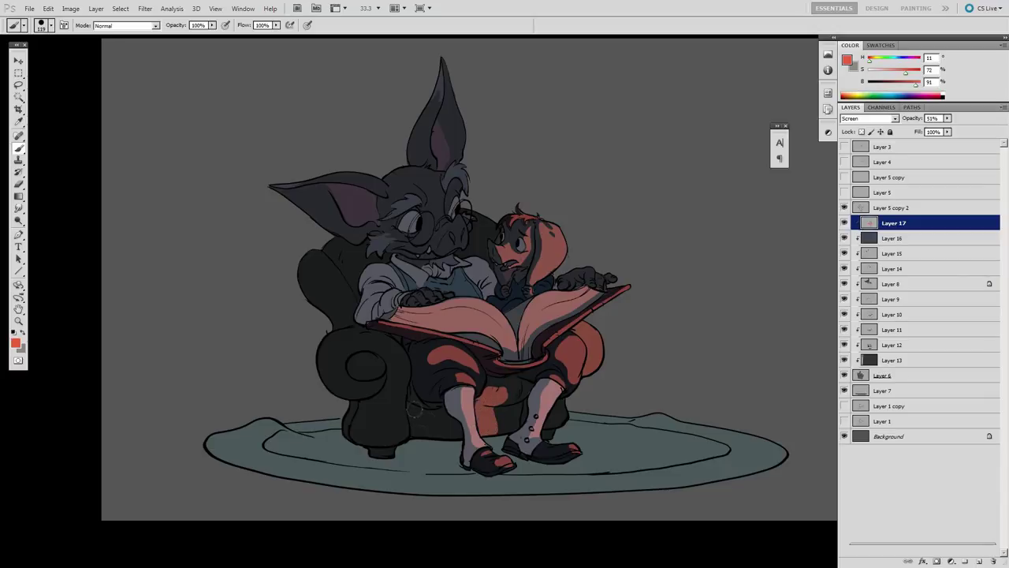
{"action": "mouse_move", "coordinate": [407, 402]}
{"action": "left_mouse_down"}
{"action": "mouse_move", "coordinate": [414, 425]}
{"action": "mouse_move", "coordinate": [406, 405]}
{"action": "left_mouse_up"}
Step: Paint the orange-red light on the armchair's left scroll armrest and foot with a larger brush, erasing shadow shapes around the scroll
{"action": "key", "text": "bracketright"}
{"action": "key", "text": "bracketright"}
{"action": "mouse_move", "coordinate": [378, 349]}
{"action": "left_mouse_down"}
{"action": "mouse_move", "coordinate": [340, 365]}
{"action": "mouse_move", "coordinate": [370, 365]}
{"action": "mouse_move", "coordinate": [357, 361]}
{"action": "mouse_move", "coordinate": [369, 343]}
{"action": "mouse_move", "coordinate": [388, 429]}
{"action": "left_mouse_up"}
{"action": "key", "text": "e"}
{"action": "key", "text": "b"}
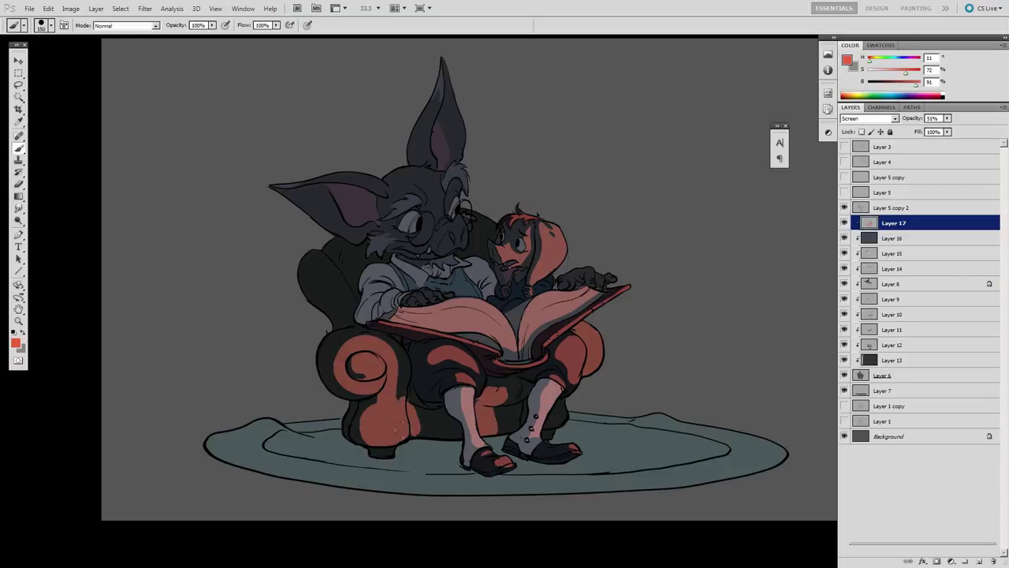
{"action": "key", "text": "e"}
{"action": "key", "text": "b"}
{"action": "key", "text": "e"}
{"action": "left_click_drag", "start_coordinate": [352, 366], "coordinate": [361, 378]}
{"action": "key", "text": "b"}
{"action": "key", "text": "e"}
Step: Paint the orange-red light on the fingers of the large character's hand resting on the left page
{"action": "left_click_drag", "start_coordinate": [589, 347], "coordinate": [688, 329]}
{"action": "key", "text": "b"}
{"action": "left_click_drag", "start_coordinate": [464, 306], "coordinate": [476, 301]}
{"action": "key", "text": "e"}
{"action": "key", "text": "b"}
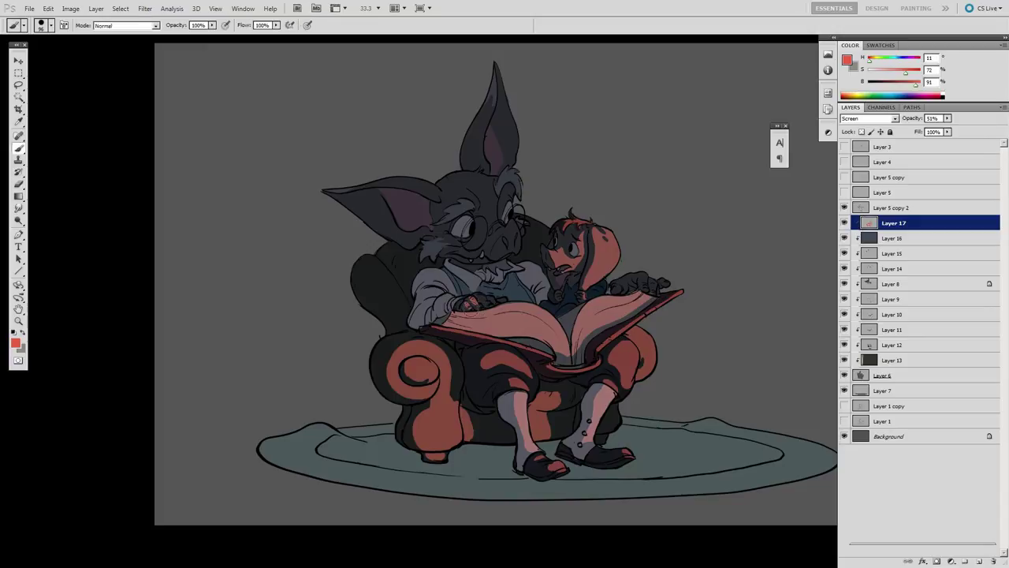
Step: Paint the orange-red light on the large character's hand at the book's right edge with a smaller brush
{"action": "left_click_drag", "start_coordinate": [530, 284], "coordinate": [482, 295]}
{"action": "right_click", "coordinate": [518, 273]}
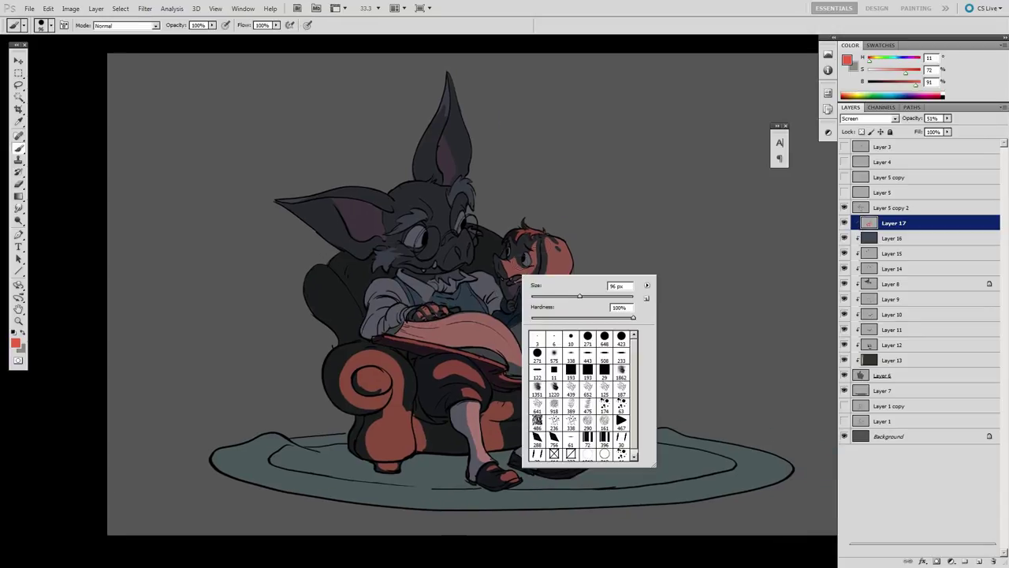
{"action": "left_click", "coordinate": [557, 297]}
{"action": "left_click", "coordinate": [501, 316]}
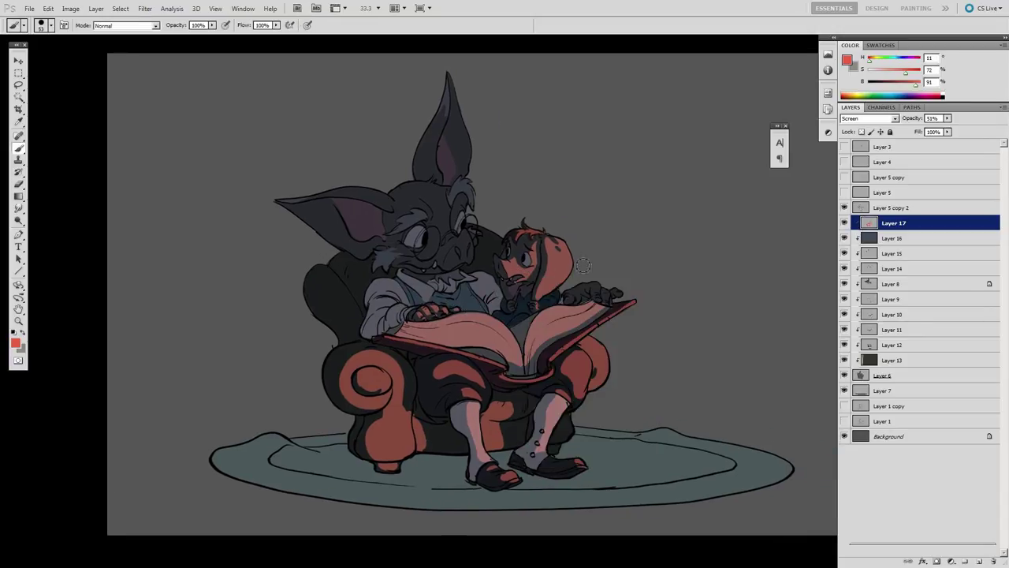
{"action": "left_click_drag", "start_coordinate": [610, 303], "coordinate": [635, 322]}
Step: Paint the orange-red light on the large character's snout, brow and eyes, resizing the brush and trimming with the Eraser
{"action": "right_click", "coordinate": [491, 259], "text": "alt"}
{"action": "mouse_move", "coordinate": [488, 262]}
{"action": "left_mouse_down"}
{"action": "mouse_move", "coordinate": [475, 286]}
{"action": "mouse_move", "coordinate": [497, 271]}
{"action": "mouse_move", "coordinate": [494, 282]}
{"action": "mouse_move", "coordinate": [481, 268]}
{"action": "mouse_move", "coordinate": [453, 268]}
{"action": "mouse_move", "coordinate": [495, 235]}
{"action": "mouse_move", "coordinate": [483, 258]}
{"action": "mouse_move", "coordinate": [425, 277]}
{"action": "mouse_move", "coordinate": [473, 246]}
{"action": "left_mouse_up"}
{"action": "right_click", "coordinate": [459, 240], "text": "alt"}
{"action": "key", "text": "e"}
{"action": "key", "text": "b"}
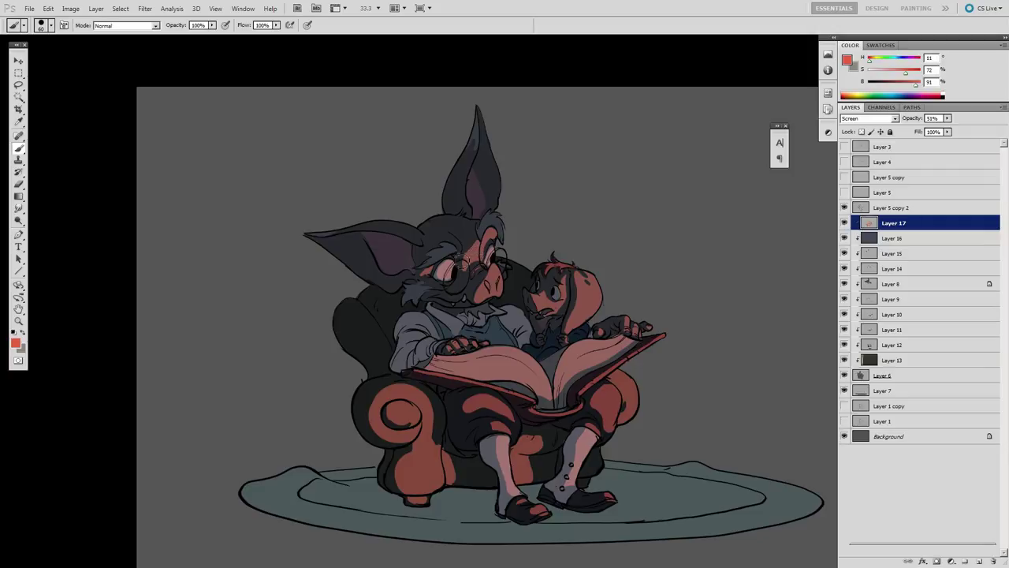
{"action": "key", "text": "alt"}
{"action": "left_click_drag", "start_coordinate": [507, 286], "coordinate": [499, 276]}
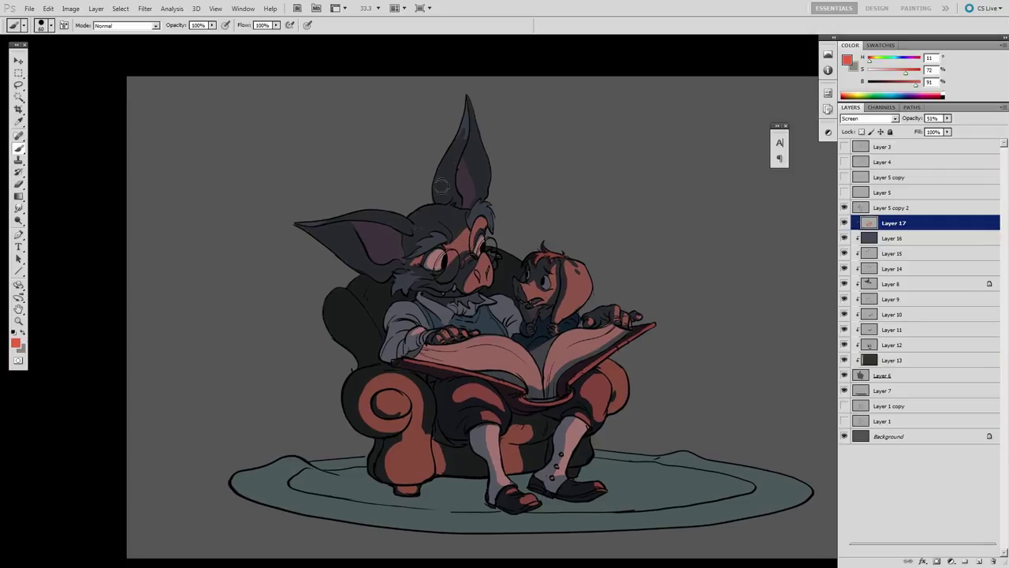
Step: Paint orange-red light along the rim of the large character's sideways ear and inside the upright ear, undoing and trimming stray strokes
{"action": "left_click_drag", "start_coordinate": [328, 224], "coordinate": [413, 235]}
{"action": "key", "text": "alt"}
{"action": "mouse_move", "coordinate": [452, 196]}
{"action": "left_mouse_down"}
{"action": "mouse_move", "coordinate": [473, 120]}
{"action": "mouse_move", "coordinate": [468, 100]}
{"action": "left_mouse_up"}
{"action": "mouse_move", "coordinate": [471, 104]}
{"action": "left_mouse_down"}
{"action": "mouse_move", "coordinate": [486, 188]}
{"action": "mouse_move", "coordinate": [475, 122]}
{"action": "mouse_move", "coordinate": [474, 193]}
{"action": "mouse_move", "coordinate": [471, 142]}
{"action": "mouse_move", "coordinate": [459, 185]}
{"action": "left_mouse_up"}
{"action": "key", "text": "ctrl+z"}
{"action": "key", "text": "ctrl+z"}
{"action": "key", "text": "e"}
{"action": "key", "text": "b"}
{"action": "key", "text": "e"}
{"action": "key", "text": "b"}
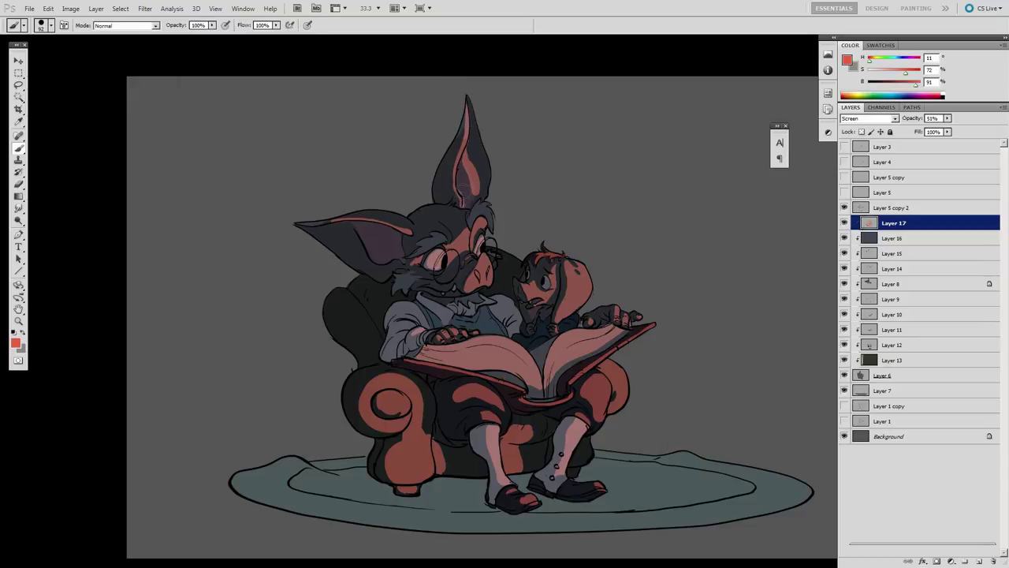
Step: Paint the orange-red light on the large character's brow fur and collar with a smaller brush
{"action": "key", "text": "e"}
{"action": "key", "text": "b"}
{"action": "left_click_drag", "start_coordinate": [463, 70], "coordinate": [494, 80]}
{"action": "key", "text": "bracketleft"}
{"action": "key", "text": "bracketleft"}
{"action": "key", "text": "bracketleft"}
{"action": "mouse_move", "coordinate": [451, 254]}
{"action": "left_mouse_down"}
{"action": "mouse_move", "coordinate": [508, 222]}
{"action": "mouse_move", "coordinate": [519, 232]}
{"action": "left_mouse_up"}
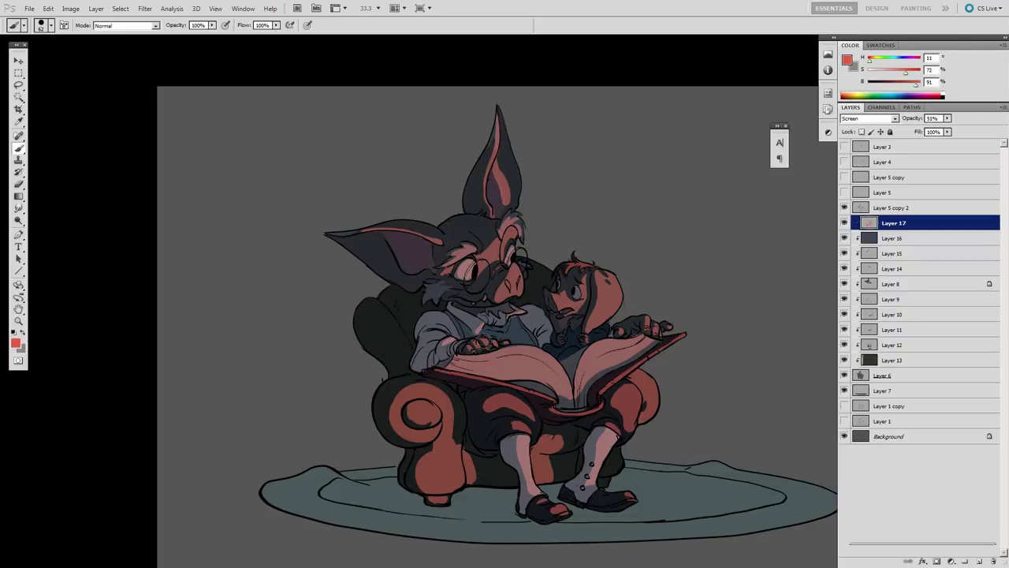
Step: Paint the orange-red light on the armchair's backrest, beside the large character's shoulder and between the two heads
{"action": "left_click_drag", "start_coordinate": [675, 388], "coordinate": [629, 389]}
{"action": "mouse_move", "coordinate": [347, 314]}
{"action": "left_mouse_down"}
{"action": "mouse_move", "coordinate": [343, 351]}
{"action": "mouse_move", "coordinate": [321, 325]}
{"action": "mouse_move", "coordinate": [341, 304]}
{"action": "left_mouse_up"}
{"action": "left_click_drag", "start_coordinate": [553, 167], "coordinate": [529, 157]}
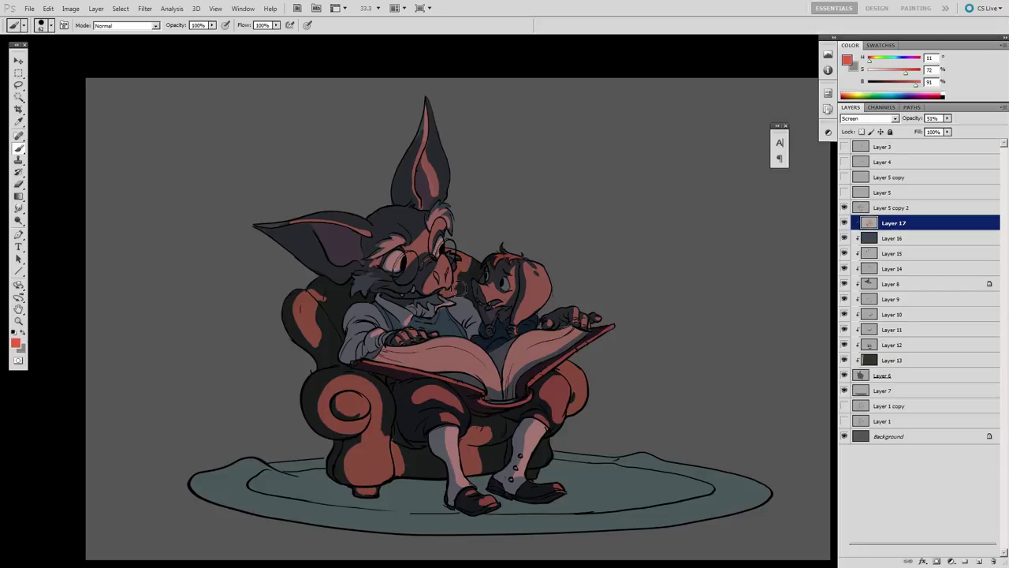
Step: Paint the orange-red light across the large character's shirt and vest front, trimming with the Eraser and undoing a stray stroke
{"action": "key", "text": "e"}
{"action": "mouse_move", "coordinate": [466, 292]}
{"action": "left_mouse_down"}
{"action": "mouse_move", "coordinate": [444, 321]}
{"action": "mouse_move", "coordinate": [467, 322]}
{"action": "mouse_move", "coordinate": [437, 331]}
{"action": "mouse_move", "coordinate": [510, 310]}
{"action": "mouse_move", "coordinate": [374, 312]}
{"action": "left_mouse_up"}
{"action": "key", "text": "b"}
{"action": "key", "text": "e"}
{"action": "key", "text": "b"}
{"action": "key", "text": "ctrl+z"}
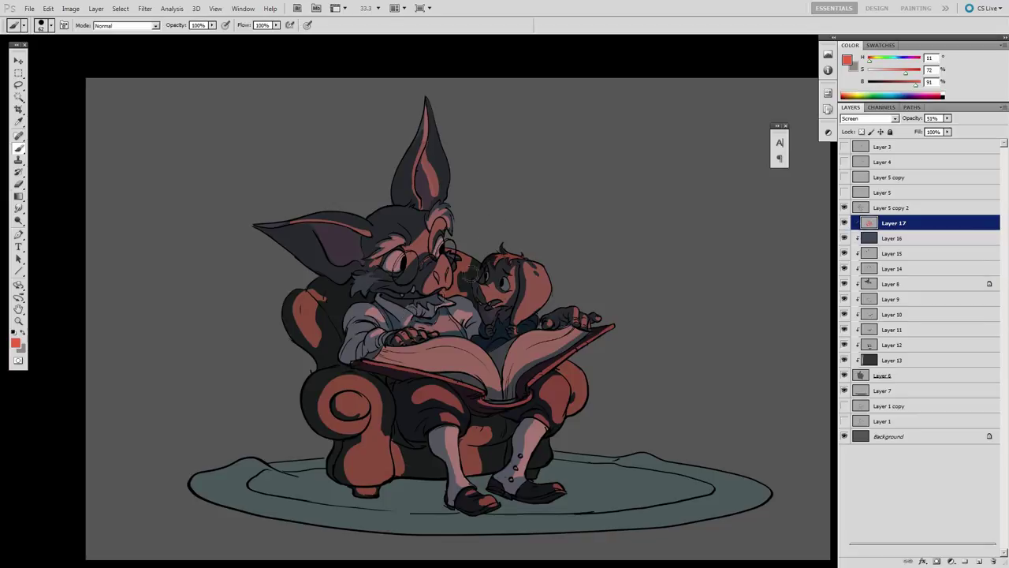
{"action": "key", "text": "e"}
{"action": "key", "text": "b"}
{"action": "left_click_drag", "start_coordinate": [426, 248], "coordinate": [416, 254]}
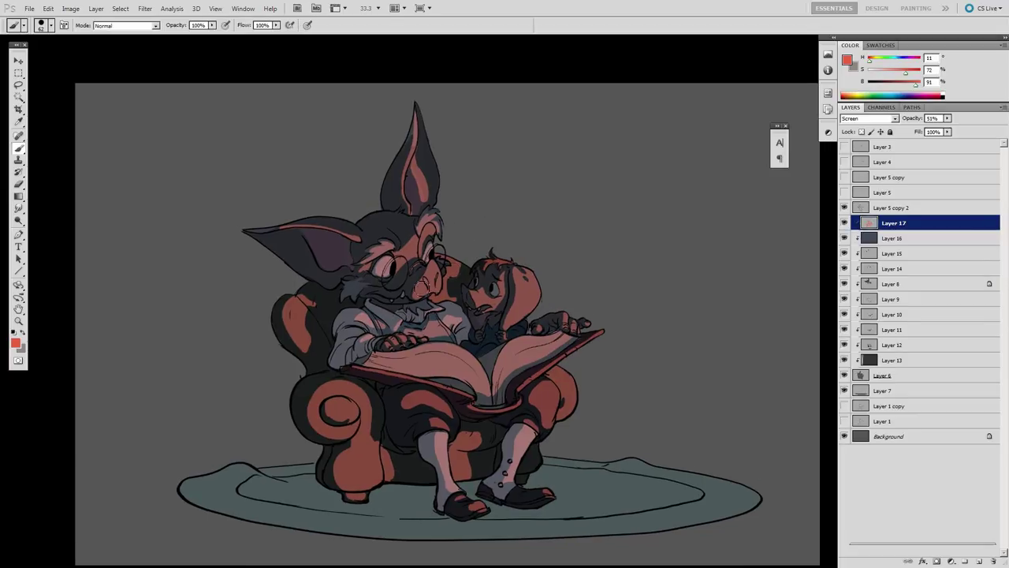
Step: Paint orange-red light on the large character's cheek whiskers with a 50 px brush, alternating with the Eraser
{"action": "right_click", "coordinate": [383, 268]}
{"action": "left_click", "coordinate": [386, 272]}
{"action": "key", "text": "e"}
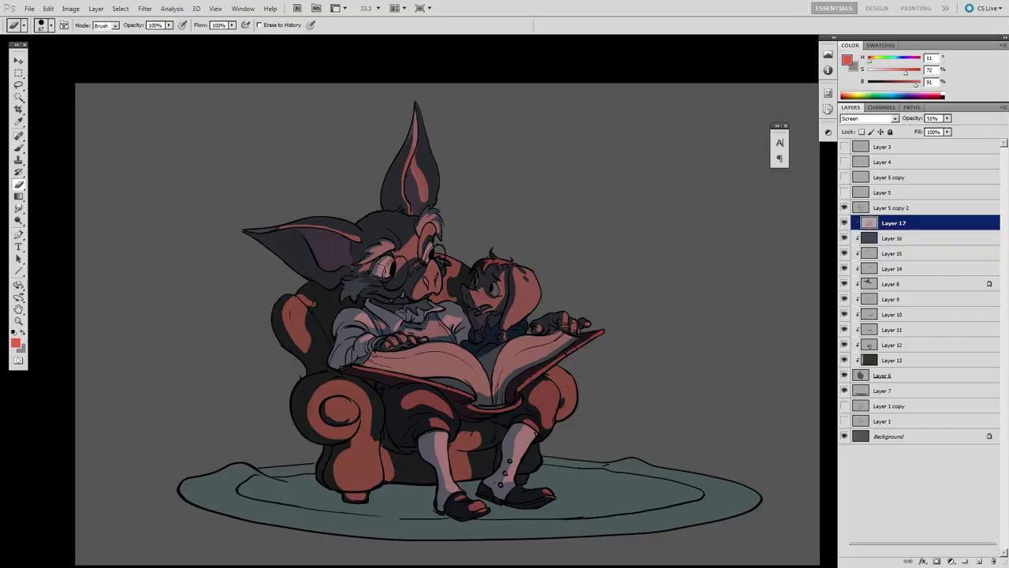
{"action": "key", "text": "b"}
{"action": "left_click_drag", "start_coordinate": [365, 281], "coordinate": [355, 296]}
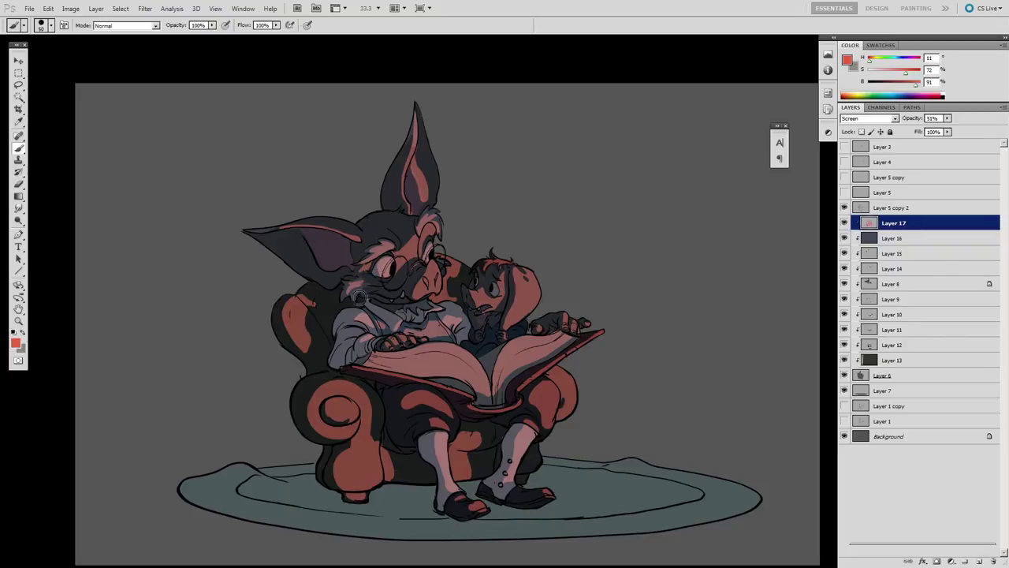
{"action": "key", "text": "e"}
{"action": "key", "text": "b"}
Step: Refine the orange-red light on the backrest's outer scroll, carving a separate highlight at its crease with the Eraser
{"action": "left_click_drag", "start_coordinate": [554, 400], "coordinate": [512, 390]}
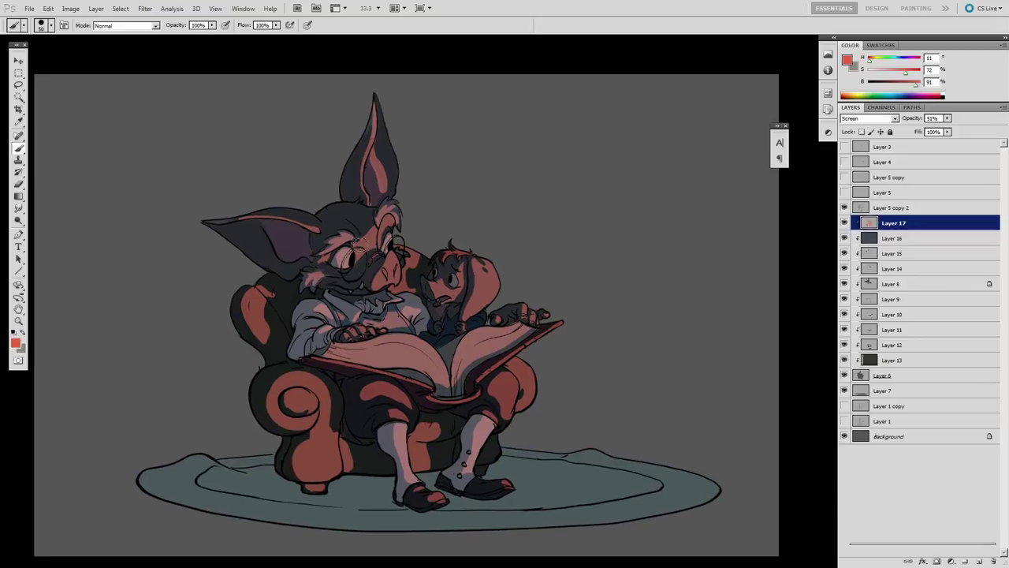
{"action": "left_click_drag", "start_coordinate": [429, 192], "coordinate": [471, 184]}
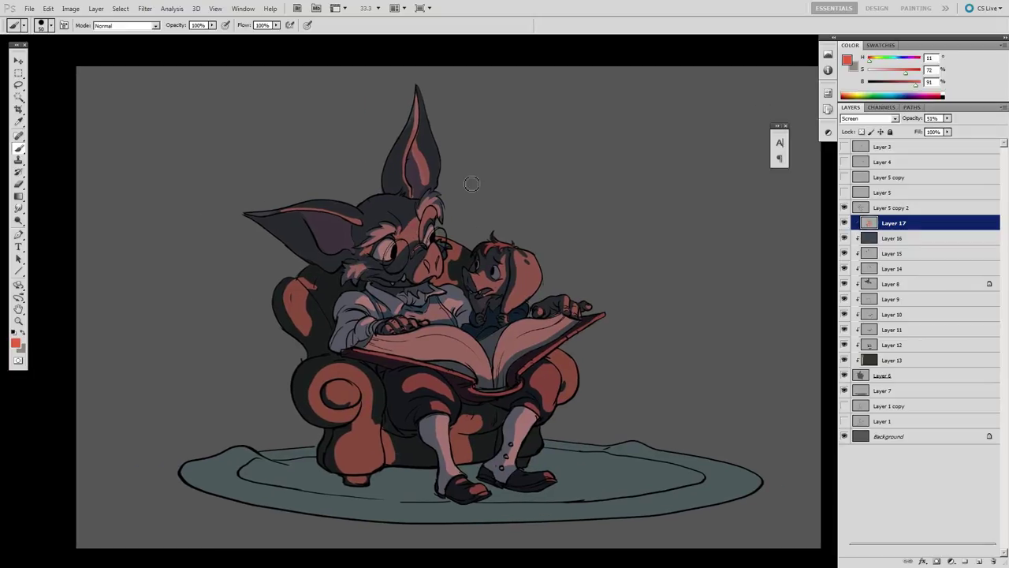
{"action": "key", "text": "e"}
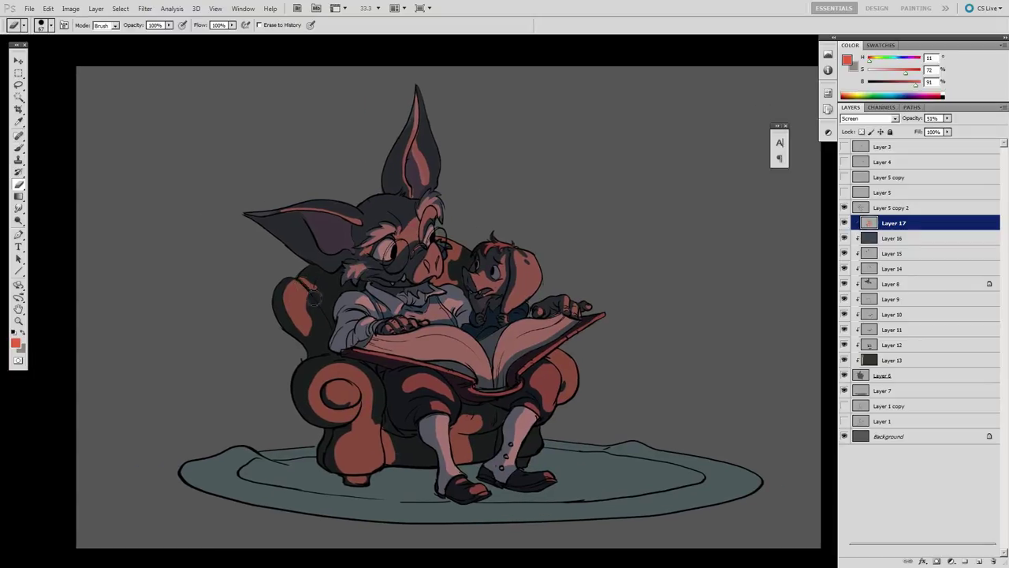
{"action": "key", "text": "b"}
{"action": "key", "text": "e"}
{"action": "left_click_drag", "start_coordinate": [304, 281], "coordinate": [295, 282]}
{"action": "key", "text": "b"}
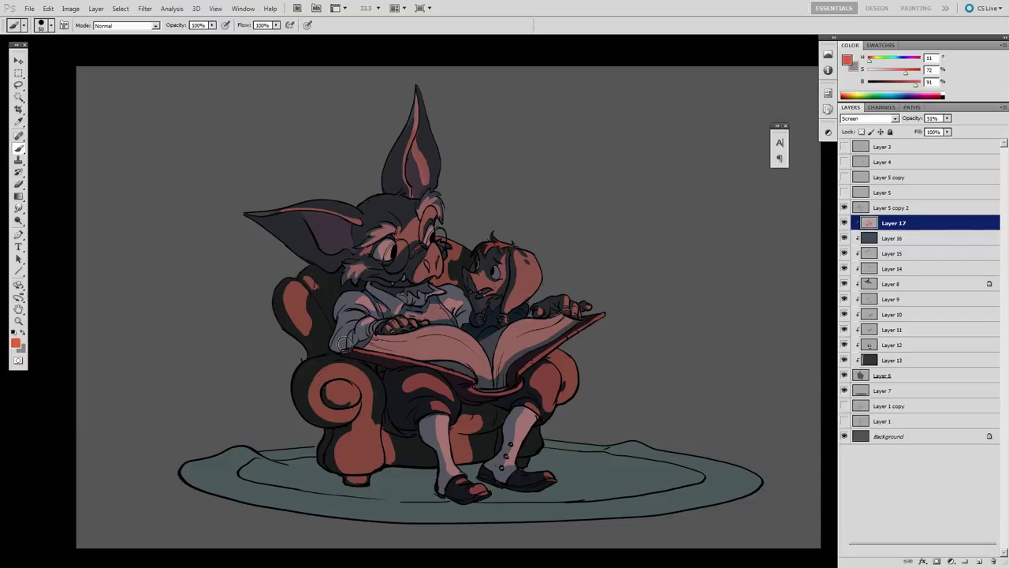
{"action": "left_click_drag", "start_coordinate": [317, 396], "coordinate": [315, 375]}
Step: Touch up the orange-red light on the large character's upright ear and the fur tuft below it, alternating Brush and Eraser
{"action": "left_click_drag", "start_coordinate": [626, 363], "coordinate": [696, 355]}
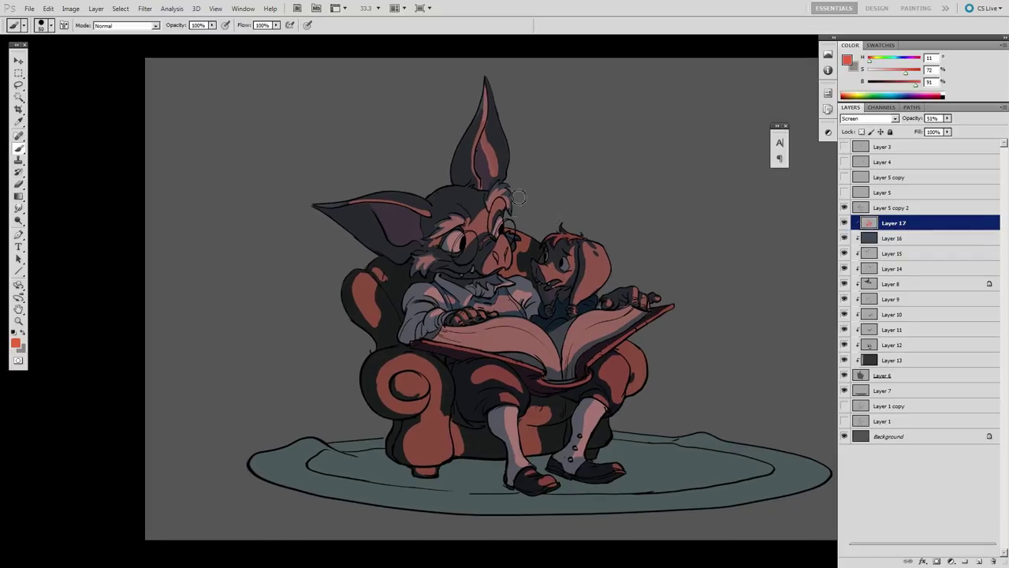
{"action": "key", "text": "e"}
{"action": "left_click_drag", "start_coordinate": [517, 194], "coordinate": [518, 234]}
{"action": "key", "text": "b"}
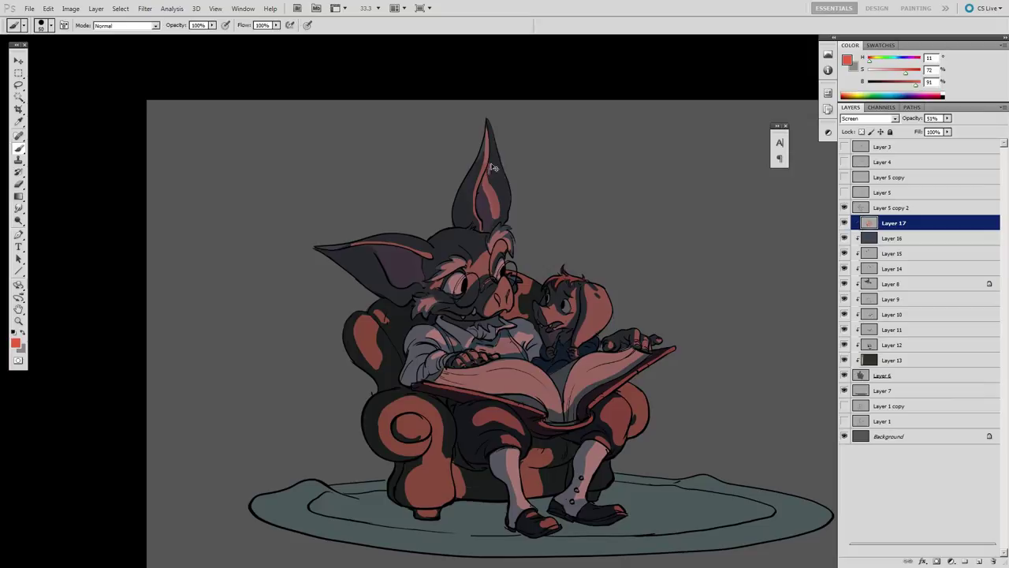
{"action": "key", "text": "e"}
{"action": "left_click_drag", "start_coordinate": [492, 173], "coordinate": [493, 201]}
{"action": "key", "text": "b"}
{"action": "left_click_drag", "start_coordinate": [521, 126], "coordinate": [536, 110]}
Step: Paint orange-red light on the lower part of the large character's sideways ear, undoing stray strokes and checking with the layer hidden
{"action": "mouse_move", "coordinate": [433, 253]}
{"action": "left_mouse_down"}
{"action": "mouse_move", "coordinate": [404, 254]}
{"action": "mouse_move", "coordinate": [437, 250]}
{"action": "mouse_move", "coordinate": [409, 267]}
{"action": "mouse_move", "coordinate": [426, 270]}
{"action": "mouse_move", "coordinate": [444, 239]}
{"action": "mouse_move", "coordinate": [376, 250]}
{"action": "mouse_move", "coordinate": [424, 284]}
{"action": "left_mouse_up"}
{"action": "key", "text": "ctrl+z"}
{"action": "key", "text": "e"}
{"action": "key", "text": "b"}
{"action": "key", "text": "ctrl+z"}
{"action": "key", "text": "e"}
{"action": "key", "text": "b"}
{"action": "left_click_drag", "start_coordinate": [714, 392], "coordinate": [662, 374]}
{"action": "left_click", "coordinate": [845, 222]}
{"action": "left_click", "coordinate": [844, 223]}
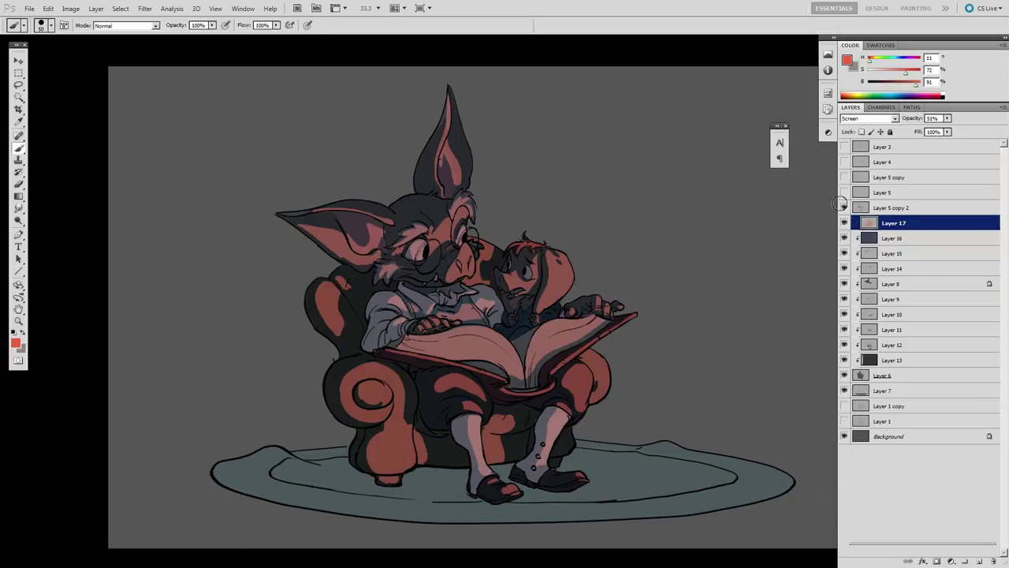
Step: Trim the orange-red light along the lower edge and tip of the sideways ear with the Eraser and Brush
{"action": "key", "text": "e"}
{"action": "key", "text": "b"}
{"action": "key", "text": "e"}
{"action": "mouse_move", "coordinate": [327, 248]}
{"action": "left_mouse_down"}
{"action": "mouse_move", "coordinate": [359, 227]}
{"action": "mouse_move", "coordinate": [350, 236]}
{"action": "mouse_move", "coordinate": [365, 256]}
{"action": "mouse_move", "coordinate": [348, 246]}
{"action": "mouse_move", "coordinate": [372, 268]}
{"action": "mouse_move", "coordinate": [300, 228]}
{"action": "left_mouse_up"}
{"action": "key", "text": "b"}
{"action": "key", "text": "e"}
{"action": "key", "text": "b"}
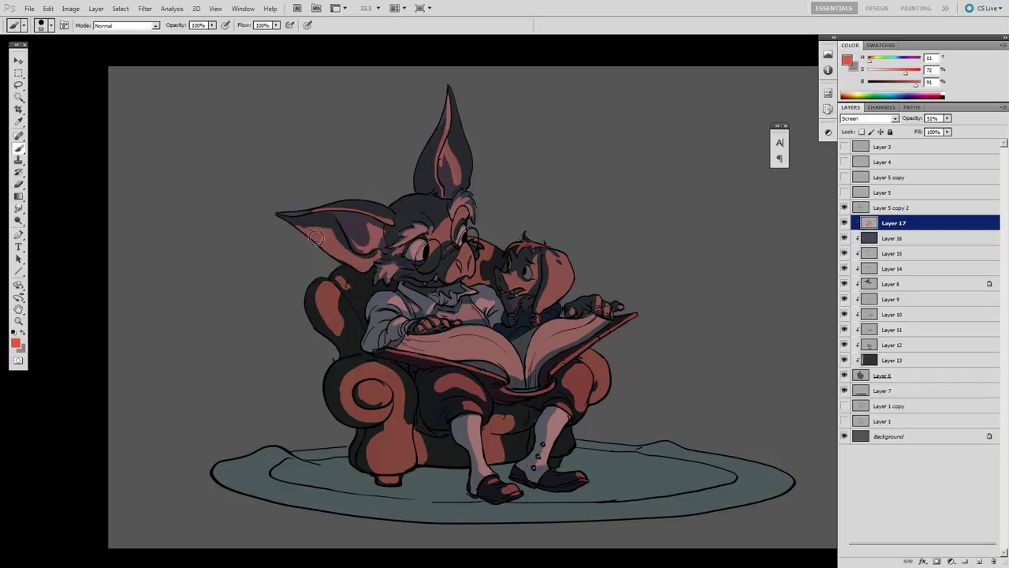
Step: Reshape the orange-red light around the inner fold of the sideways ear with the Brush and Eraser
{"action": "key", "text": "e"}
{"action": "left_click_drag", "start_coordinate": [487, 158], "coordinate": [470, 148]}
{"action": "key", "text": "b"}
{"action": "mouse_move", "coordinate": [327, 230]}
{"action": "left_mouse_down"}
{"action": "mouse_move", "coordinate": [344, 248]}
{"action": "mouse_move", "coordinate": [357, 245]}
{"action": "left_mouse_up"}
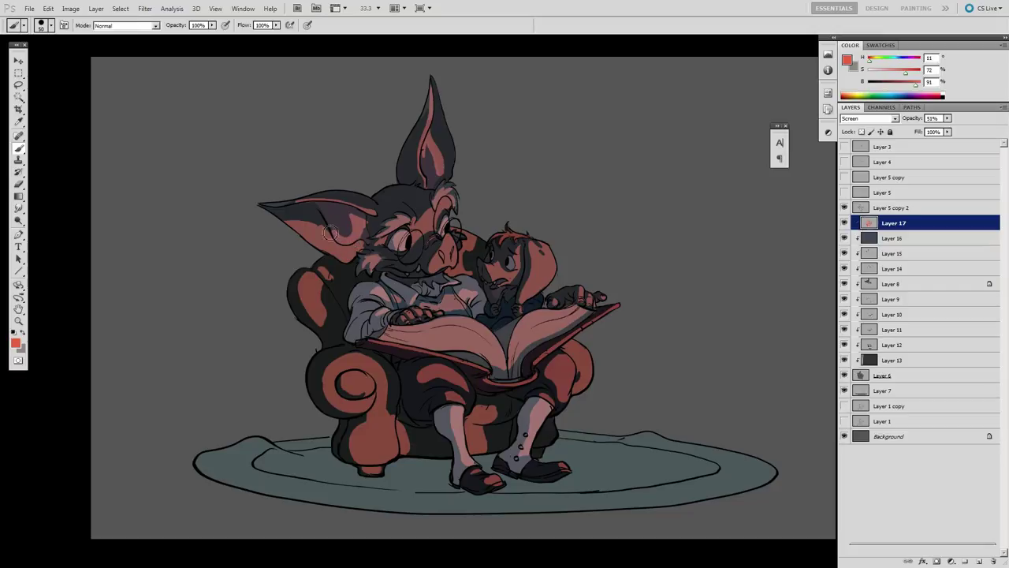
{"action": "key", "text": "e"}
{"action": "left_click_drag", "start_coordinate": [285, 219], "coordinate": [318, 251]}
{"action": "key", "text": "b"}
{"action": "key", "text": "e"}
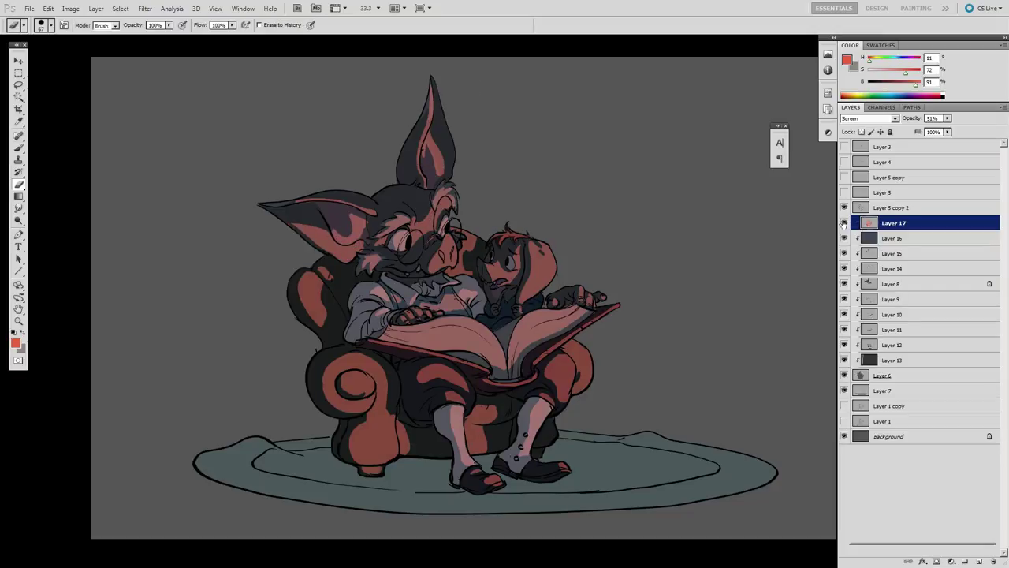
Step: Touch up the orange-red light on the large character's brow below the upright ear, alternating Brush and Eraser
{"action": "key", "text": "b"}
{"action": "left_click_drag", "start_coordinate": [447, 211], "coordinate": [443, 224]}
{"action": "key", "text": "e"}
{"action": "key", "text": "b"}
{"action": "key", "text": "e"}
{"action": "key", "text": "b"}
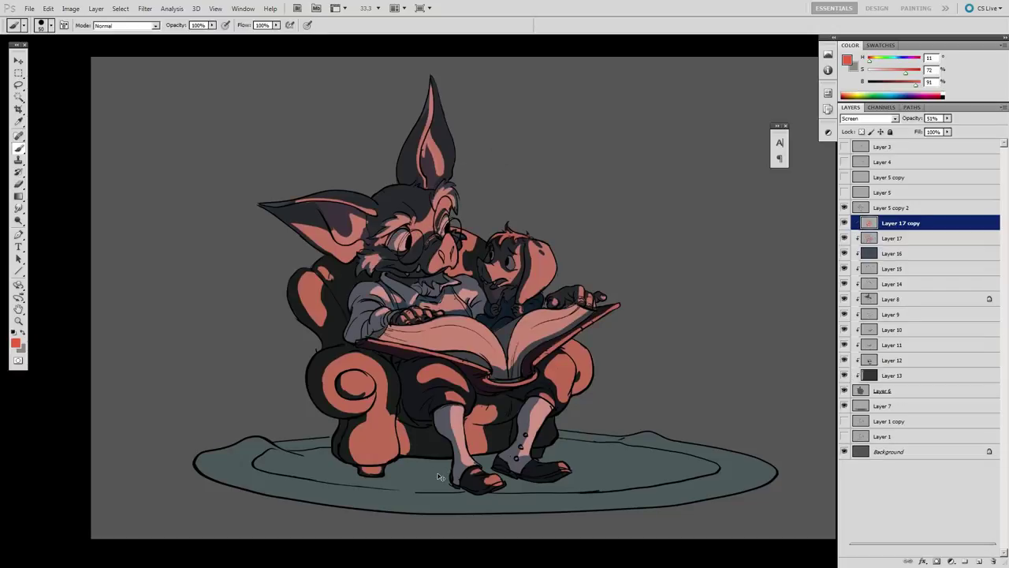
Step: Duplicate Layer 17 as an unclipped, emptied layer and set the paint colour to orange with H 29, S 59, B 91
{"action": "key", "text": "ctrl+j"}
{"action": "left_click", "coordinate": [889, 231], "text": "alt"}
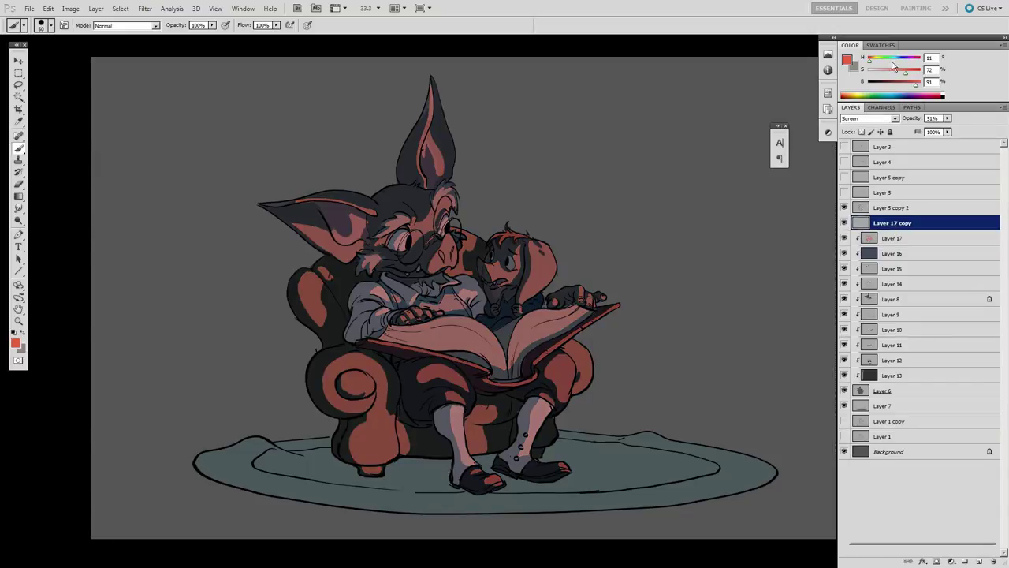
{"action": "left_click_drag", "start_coordinate": [869, 61], "coordinate": [899, 73]}
Step: Paint the large character's glasses lenses orange with a hard round brush and move that layer above the line art
{"action": "right_click", "coordinate": [426, 195]}
{"action": "left_click", "coordinate": [461, 299]}
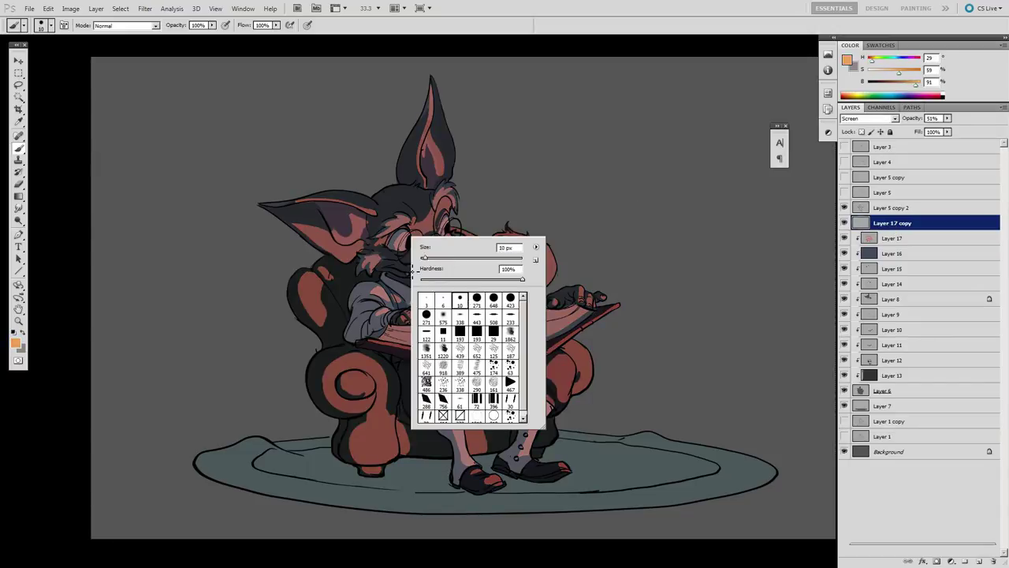
{"action": "left_click_drag", "start_coordinate": [414, 243], "coordinate": [414, 243]}
{"action": "left_click_drag", "start_coordinate": [891, 223], "coordinate": [892, 200]}
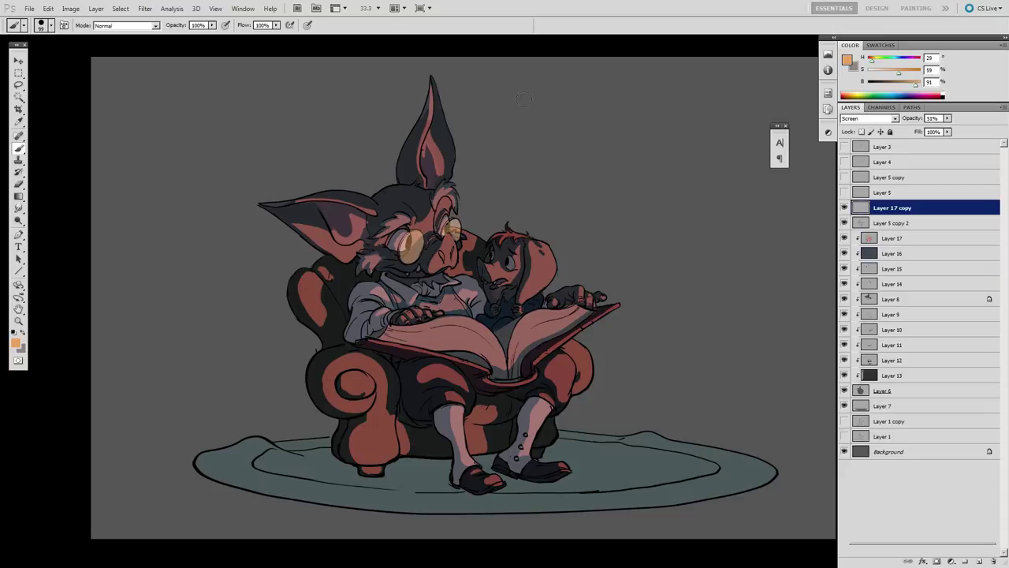
Step: Try to cut the Layer 17 light shapes out of the Layer 16 overlay, and undo the deletion
{"action": "left_click", "coordinate": [888, 238]}
{"action": "left_click", "coordinate": [870, 242], "text": "ctrl"}
{"action": "left_click", "coordinate": [881, 253]}
{"action": "key", "text": "Delete"}
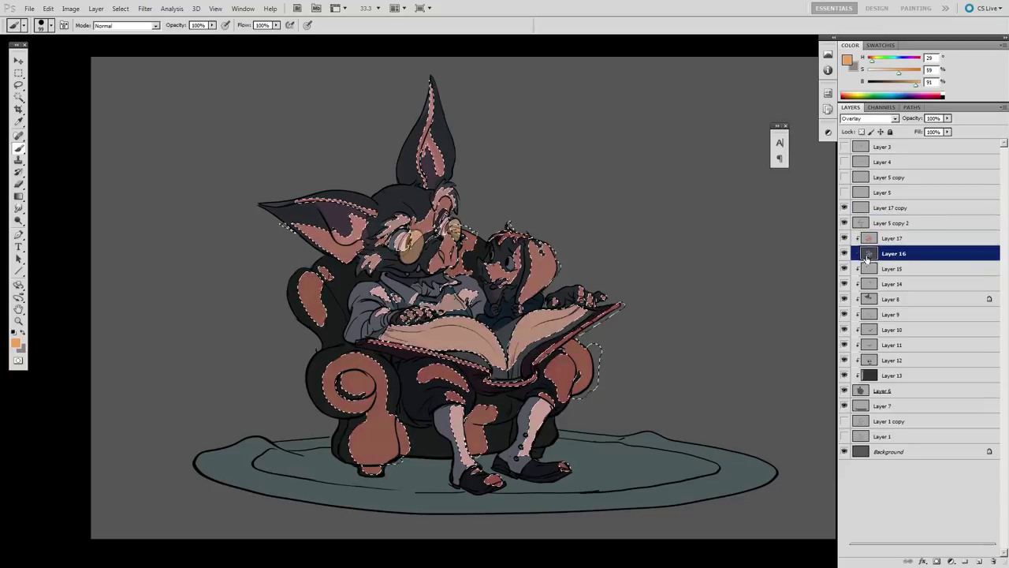
{"action": "key", "text": "ctrl+alt+z"}
{"action": "key", "text": "ctrl+alt+z"}
Step: Deepen the orange-red light on Layer 17 with Hue/Saturation and lower the layer's opacity to 32%
{"action": "key", "text": "ctrl+u"}
{"action": "left_click_drag", "start_coordinate": [744, 182], "coordinate": [739, 214]}
{"action": "key", "text": "Return"}
{"action": "left_click", "coordinate": [947, 117]}
{"action": "left_click_drag", "start_coordinate": [949, 129], "coordinate": [938, 131]}
Step: Duplicate the Layer 17 light and shift the copy toward orange with Hue/Saturation
{"action": "key", "text": "ctrl+j"}
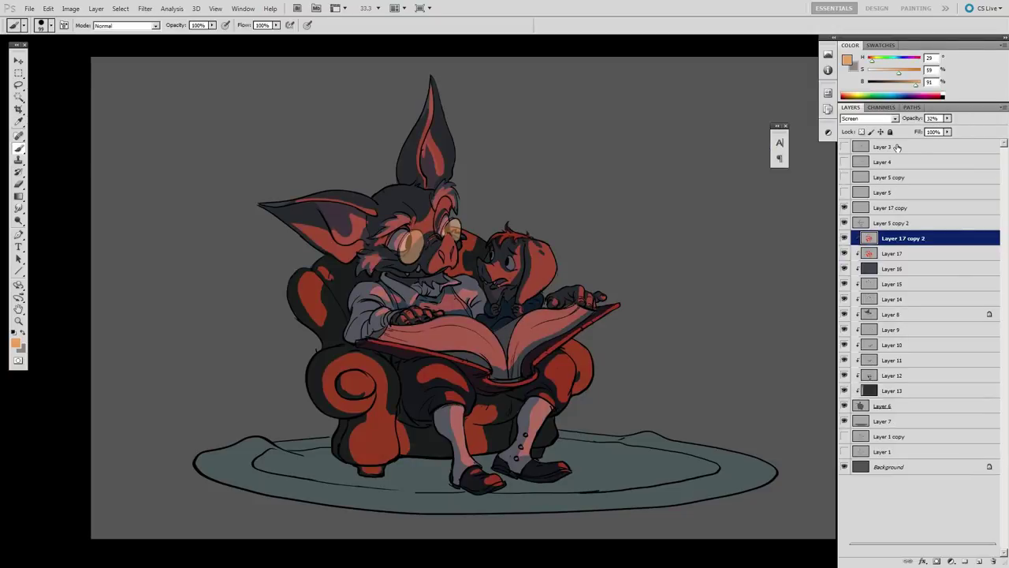
{"action": "key", "text": "ctrl+u"}
{"action": "left_click_drag", "start_coordinate": [745, 151], "coordinate": [753, 184]}
{"action": "left_click_drag", "start_coordinate": [745, 213], "coordinate": [754, 214]}
{"action": "key", "text": "Return"}
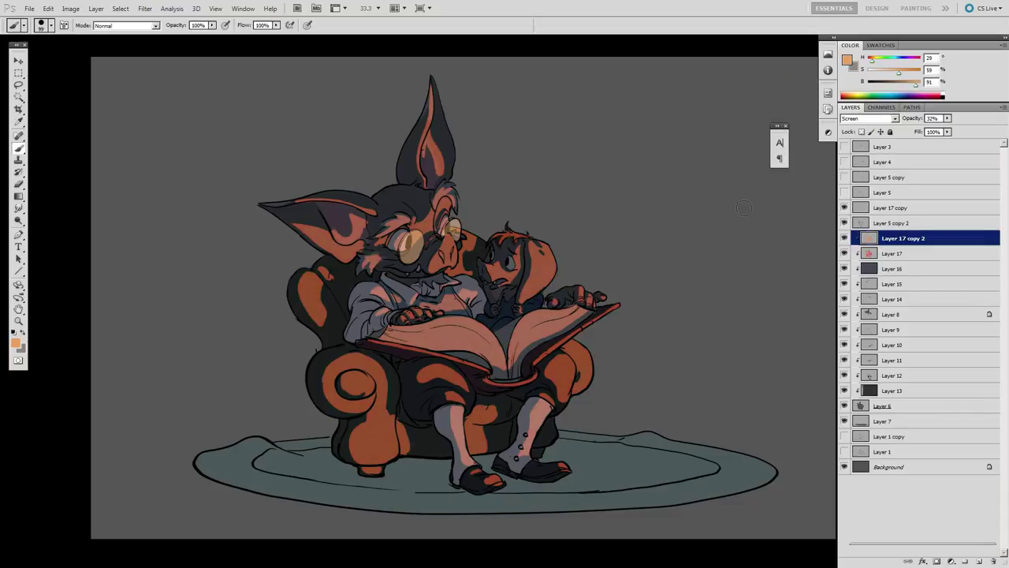
Step: Fade the orange copy on the armchair's lower parts and outer areas with a large soft Eraser, undoing unwanted strokes
{"action": "key", "text": "e"}
{"action": "mouse_move", "coordinate": [303, 316]}
{"action": "left_mouse_down"}
{"action": "mouse_move", "coordinate": [355, 465]}
{"action": "mouse_move", "coordinate": [597, 460]}
{"action": "left_mouse_up"}
{"action": "key", "text": "ctrl+z"}
{"action": "left_click_drag", "start_coordinate": [387, 477], "coordinate": [552, 483]}
{"action": "key", "text": "bracketleft"}
{"action": "left_click_drag", "start_coordinate": [516, 227], "coordinate": [488, 213]}
{"action": "key", "text": "ctrl+z"}
{"action": "key", "text": "bracketleft"}
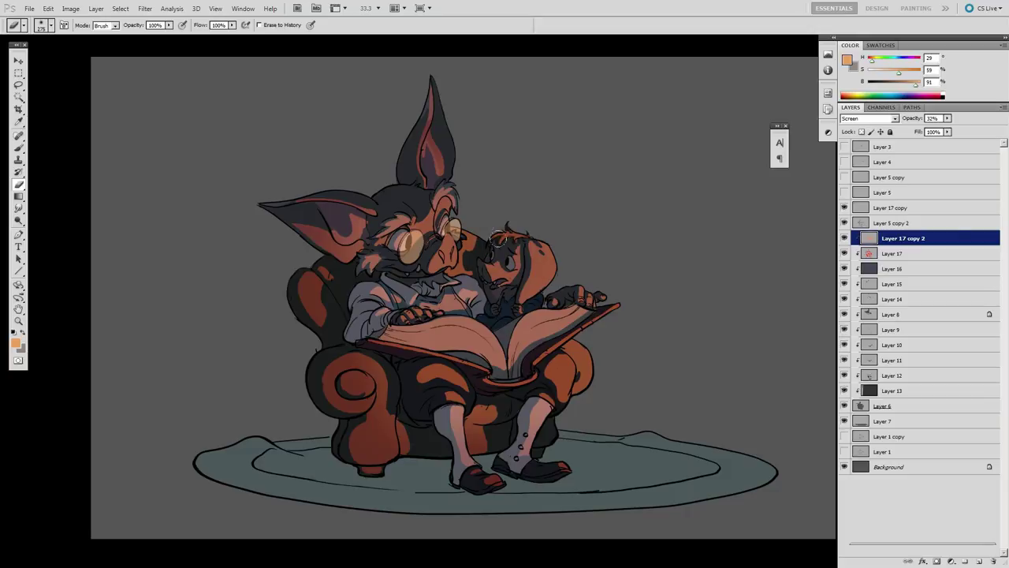
Step: Erase the orange copy from the backrest between the two heads using a smaller, fully hard Eraser
{"action": "left_click_drag", "start_coordinate": [459, 270], "coordinate": [468, 233]}
{"action": "key", "text": "ctrl+z"}
{"action": "right_click", "coordinate": [478, 226]}
{"action": "left_click_drag", "start_coordinate": [493, 276], "coordinate": [595, 276]}
{"action": "key", "text": "bracketleft"}
{"action": "left_click_drag", "start_coordinate": [464, 269], "coordinate": [462, 230]}
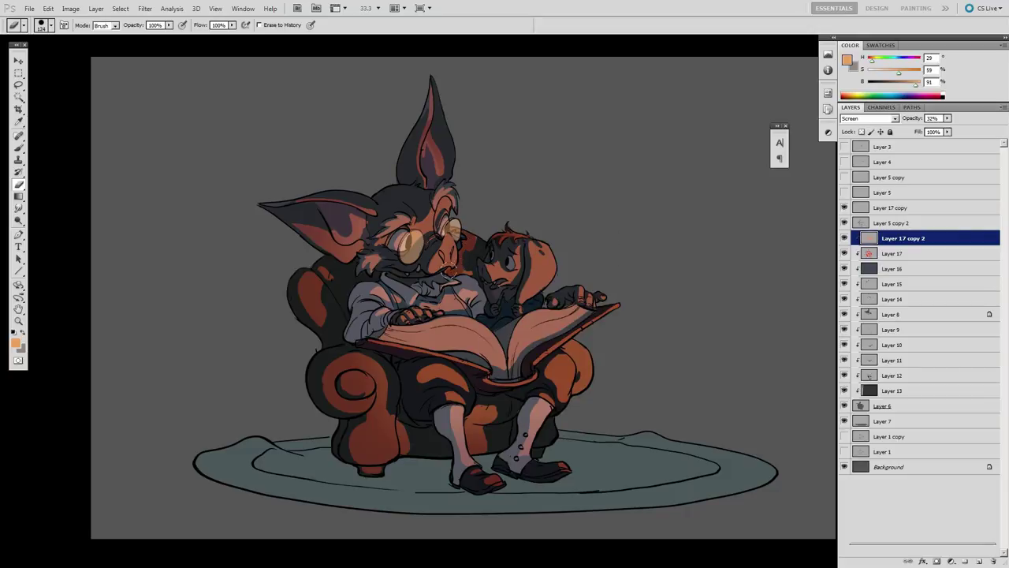
Step: Erase the orange copy from the large character's vest, brow and snout with a hard round Eraser
{"action": "left_click_drag", "start_coordinate": [426, 295], "coordinate": [448, 302]}
{"action": "right_click", "coordinate": [448, 209]}
{"action": "right_click", "coordinate": [437, 219]}
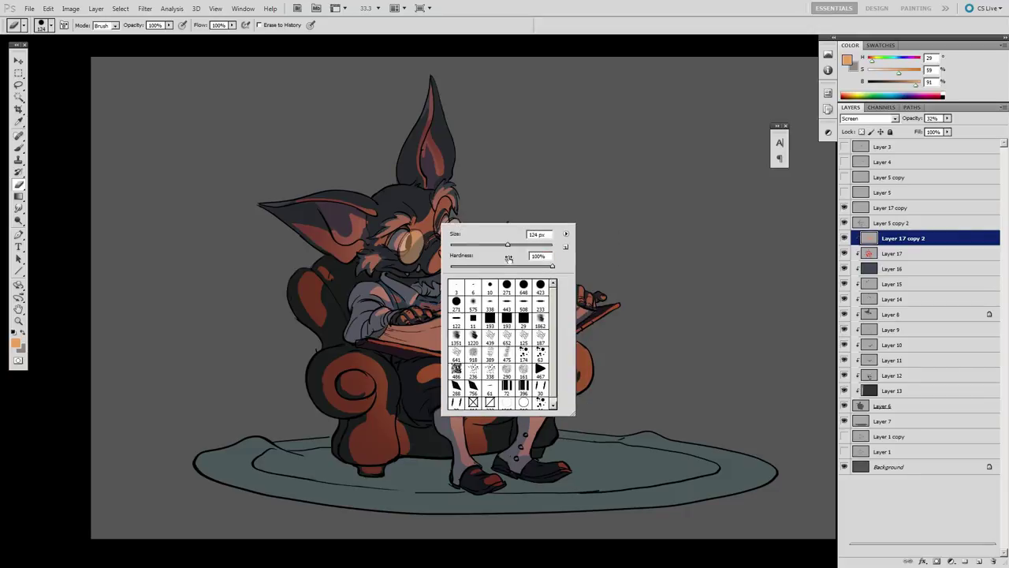
{"action": "left_click", "coordinate": [507, 287]}
{"action": "left_click_drag", "start_coordinate": [426, 221], "coordinate": [435, 250]}
{"action": "left_click_drag", "start_coordinate": [446, 207], "coordinate": [452, 260]}
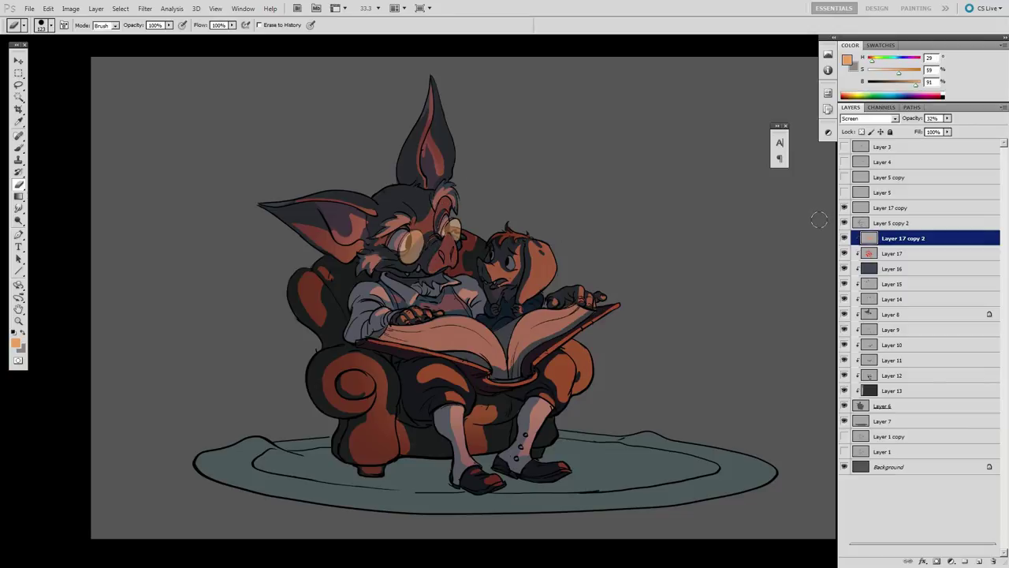
Step: Compare the picture without the orange copy and erase that copy from both of the large character's trouser knees
{"action": "left_click", "coordinate": [844, 238]}
{"action": "left_click", "coordinate": [845, 238]}
{"action": "mouse_move", "coordinate": [447, 385]}
{"action": "left_mouse_down"}
{"action": "mouse_move", "coordinate": [462, 394]}
{"action": "mouse_move", "coordinate": [428, 372]}
{"action": "left_mouse_up"}
{"action": "mouse_move", "coordinate": [561, 360]}
{"action": "left_mouse_down"}
{"action": "mouse_move", "coordinate": [555, 381]}
{"action": "mouse_move", "coordinate": [566, 393]}
{"action": "left_mouse_up"}
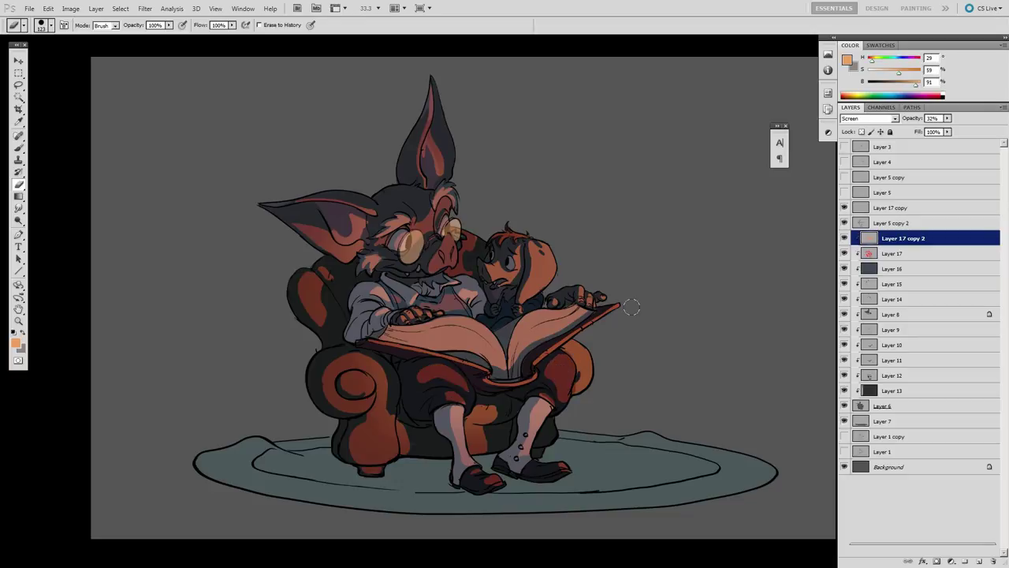
Step: Compare the picture with and without the orange light copy and the line art layer
{"action": "left_click", "coordinate": [845, 238]}
{"action": "left_click", "coordinate": [844, 238]}
{"action": "left_click", "coordinate": [845, 224]}
{"action": "left_click", "coordinate": [845, 223]}
{"action": "left_click", "coordinate": [844, 238]}
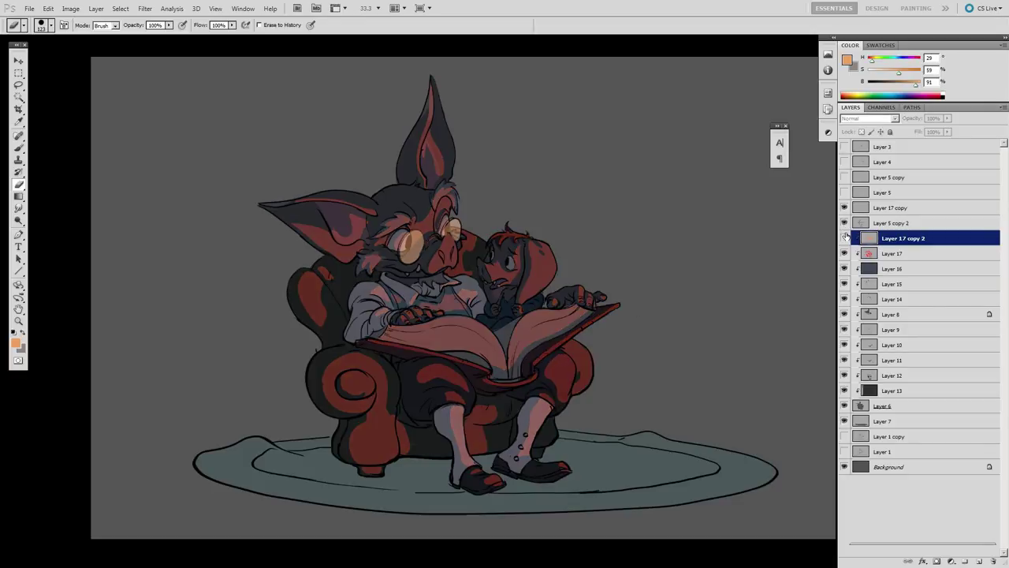
{"action": "left_click", "coordinate": [845, 239]}
{"action": "left_click_drag", "start_coordinate": [844, 238], "coordinate": [845, 223]}
{"action": "left_click", "coordinate": [845, 223]}
{"action": "left_click", "coordinate": [844, 223]}
{"action": "left_click", "coordinate": [844, 238]}
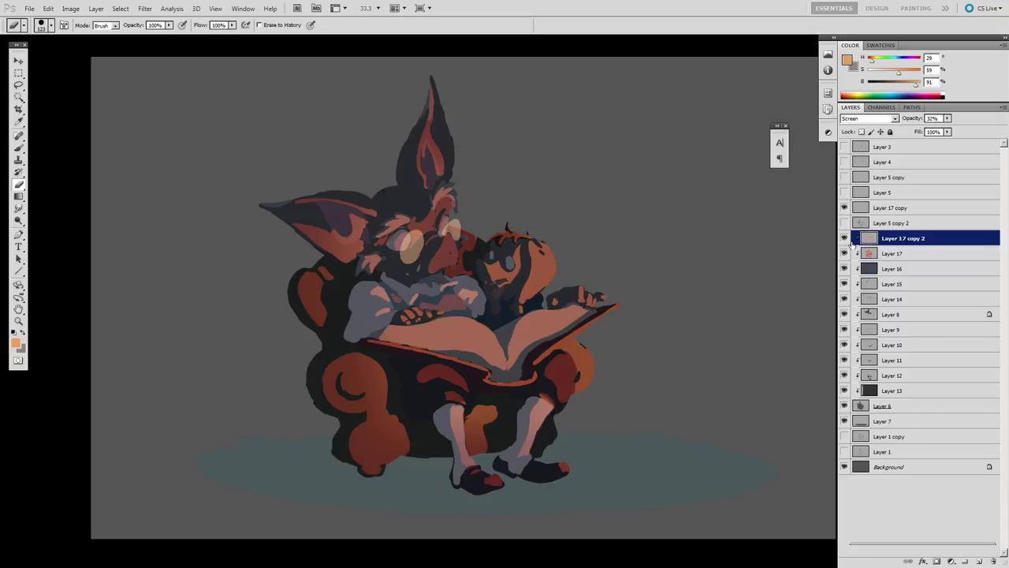
{"action": "left_click", "coordinate": [845, 238]}
{"action": "left_click", "coordinate": [844, 238]}
Step: Duplicate the Layer 17 light above the glasses layer and delete its spill outside the Layer 6 silhouette
{"action": "left_click_drag", "start_coordinate": [870, 253], "coordinate": [870, 200]}
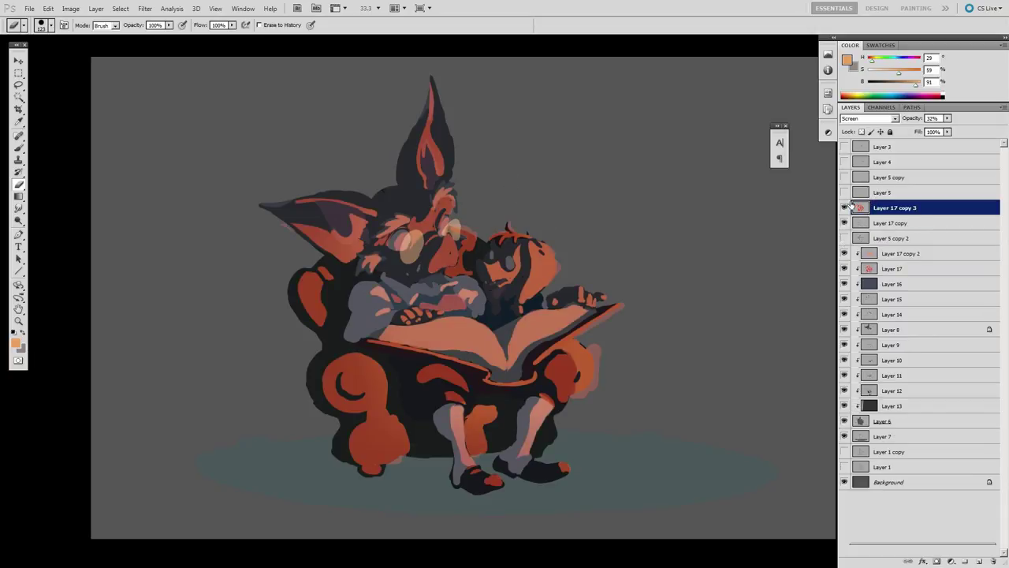
{"action": "left_click", "coordinate": [844, 238]}
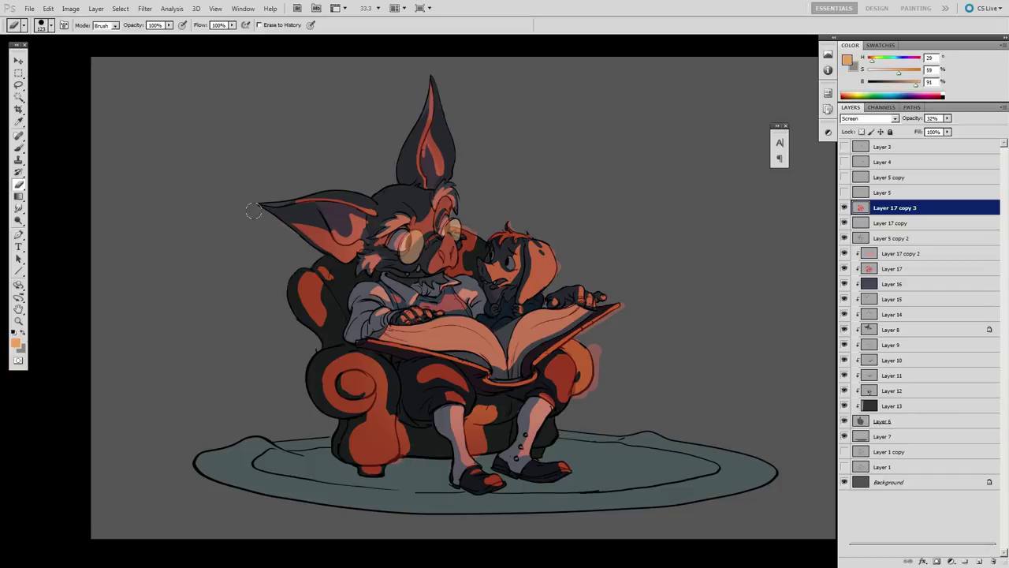
{"action": "right_click", "coordinate": [648, 298]}
{"action": "left_click", "coordinate": [859, 423], "text": "ctrl"}
{"action": "key", "text": "m"}
{"action": "right_click", "coordinate": [491, 287]}
{"action": "left_click", "coordinate": [522, 302]}
{"action": "key", "text": "Delete"}
{"action": "key", "text": "e"}
{"action": "key", "text": "ctrl+d"}
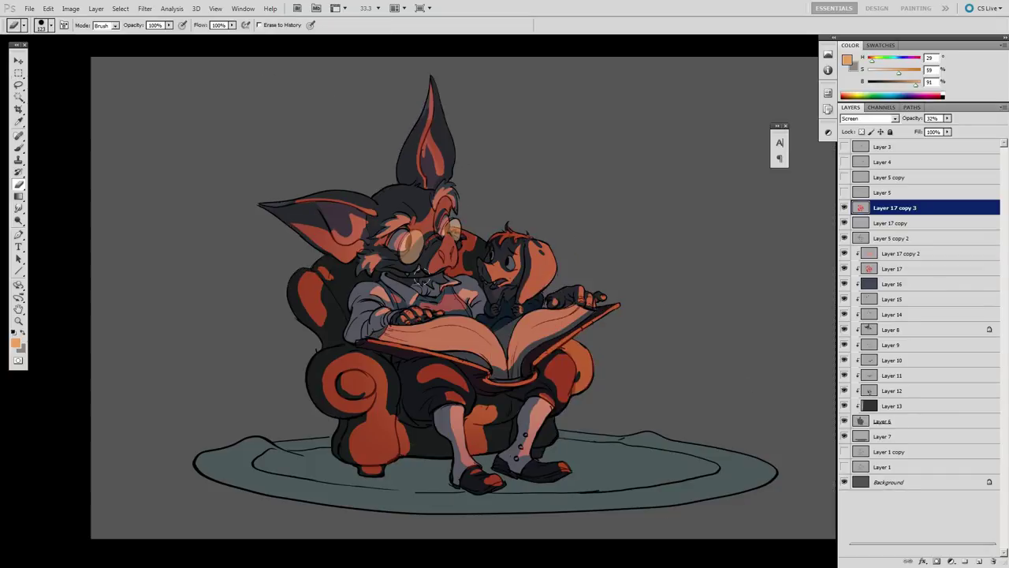
Step: Apply a Gaussian Blur to Layer 17 copy 3 for a soft glow around the lit areas
{"action": "left_click", "coordinate": [145, 8]}
{"action": "mouse_move", "coordinate": [173, 94]}
{"action": "left_click", "coordinate": [110, 139]}
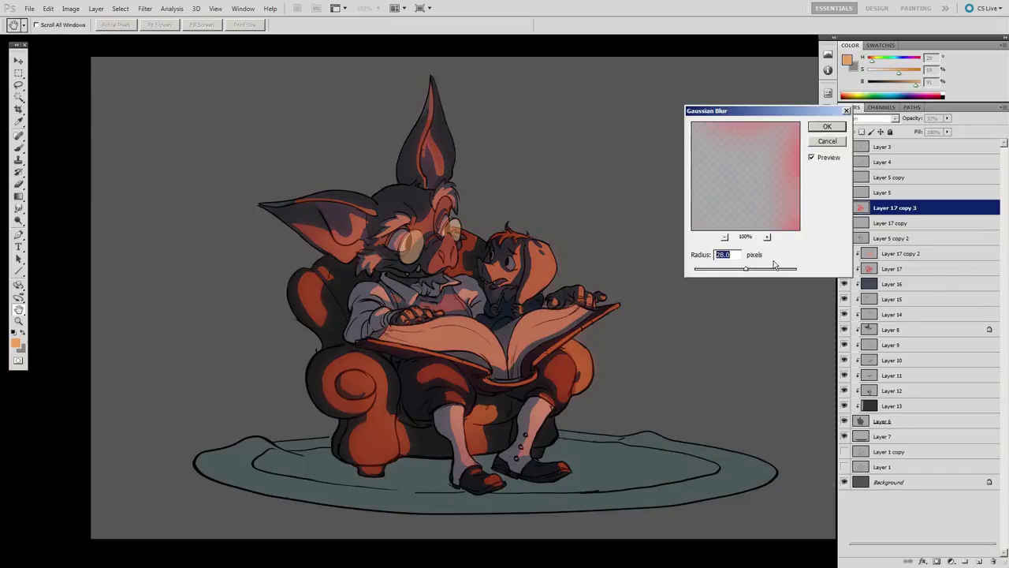
{"action": "mouse_move", "coordinate": [745, 269]}
{"action": "left_mouse_down"}
{"action": "mouse_move", "coordinate": [714, 273]}
{"action": "mouse_move", "coordinate": [742, 273]}
{"action": "left_mouse_up"}
{"action": "key", "text": "Return"}
Step: Shift the hue of the Layer 17 copy 3 glow slightly towards orange and raise its saturation with Hue/Saturation
{"action": "key", "text": "ctrl+u"}
{"action": "left_click_drag", "start_coordinate": [744, 150], "coordinate": [752, 151]}
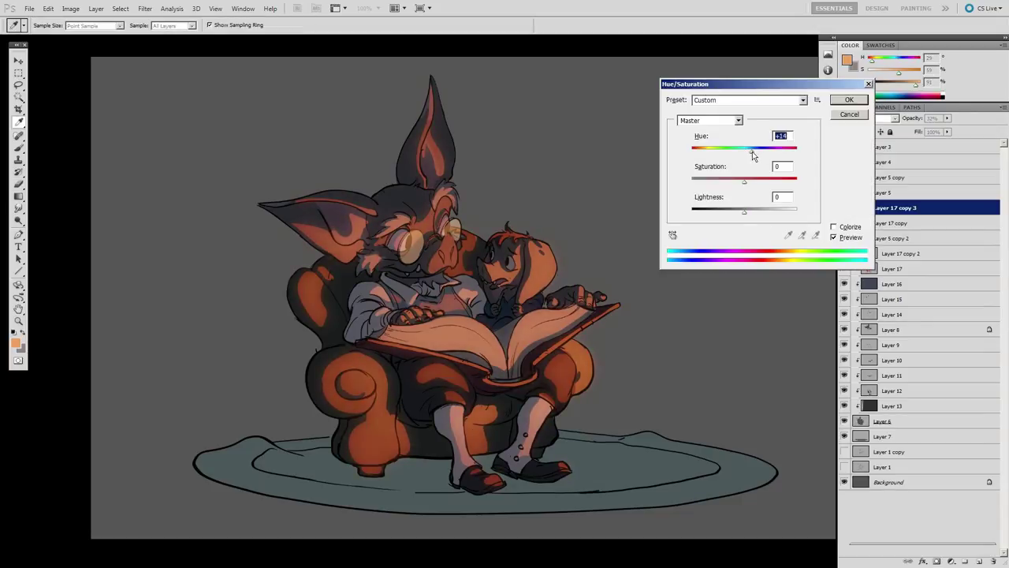
{"action": "left_click_drag", "start_coordinate": [761, 187], "coordinate": [772, 188]}
{"action": "left_click_drag", "start_coordinate": [751, 151], "coordinate": [746, 153]}
{"action": "left_click", "coordinate": [837, 99]}
Step: Try the Overlay blend mode on the Layer 17 copy 3 glow
{"action": "left_click", "coordinate": [868, 118]}
{"action": "left_click", "coordinate": [857, 256]}
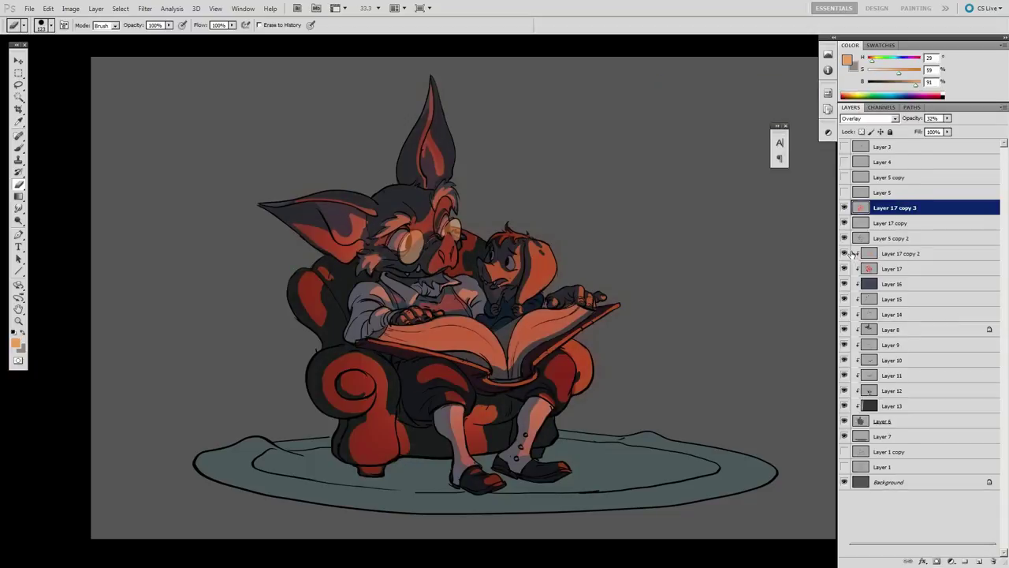
{"action": "key", "text": "ctrl+z"}
{"action": "key", "text": "Return"}
Step: Compare the picture with and without the Layer 17 copy 2 light, and hide the Layer 17 copy 3 glow
{"action": "left_click", "coordinate": [870, 253]}
{"action": "left_click", "coordinate": [844, 253]}
{"action": "left_click", "coordinate": [844, 254]}
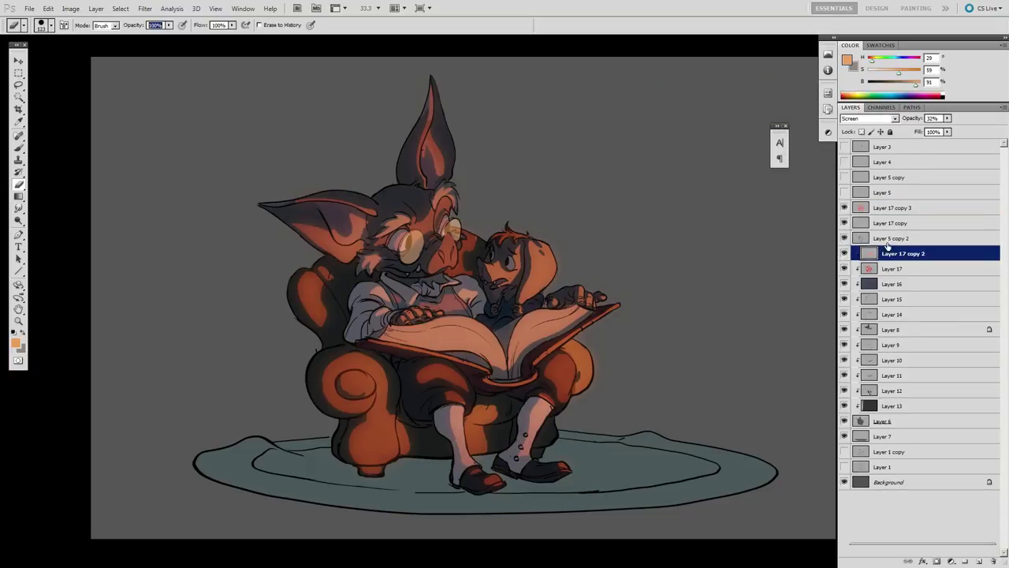
{"action": "key", "text": "b"}
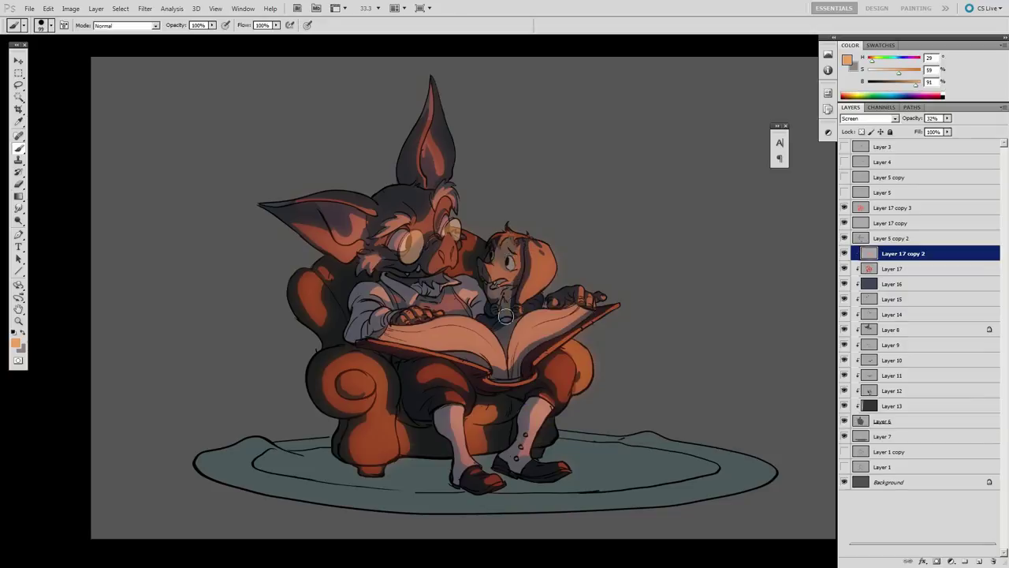
{"action": "left_click", "coordinate": [844, 253]}
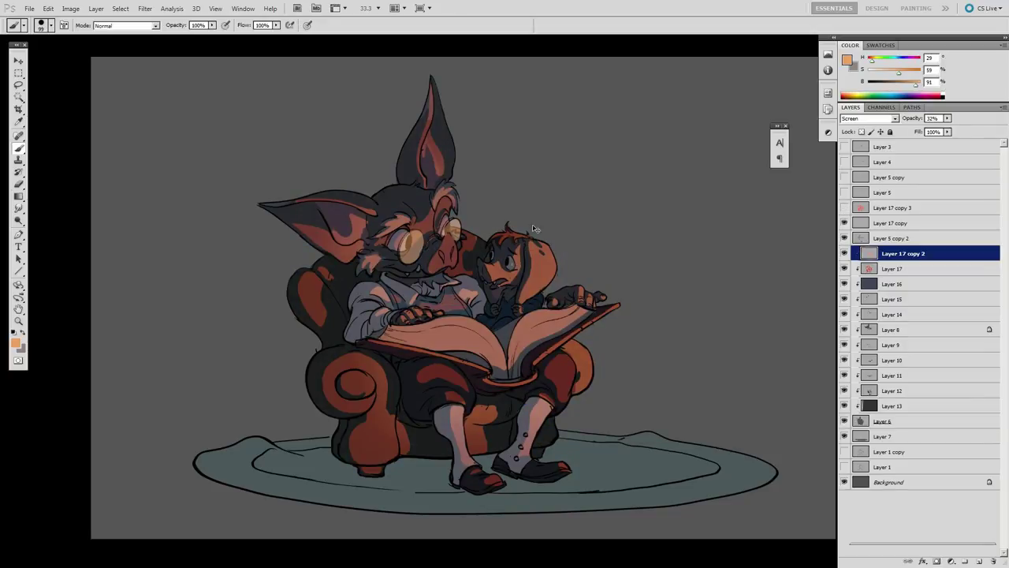
Step: Touch up the light on the small creature's face and hair with red on Layer 17 and orange on Layer 17 copy 2
{"action": "left_click", "coordinate": [905, 71]}
{"action": "left_click", "coordinate": [893, 269]}
{"action": "key", "text": "x"}
{"action": "left_click", "coordinate": [905, 72]}
{"action": "left_click", "coordinate": [910, 83]}
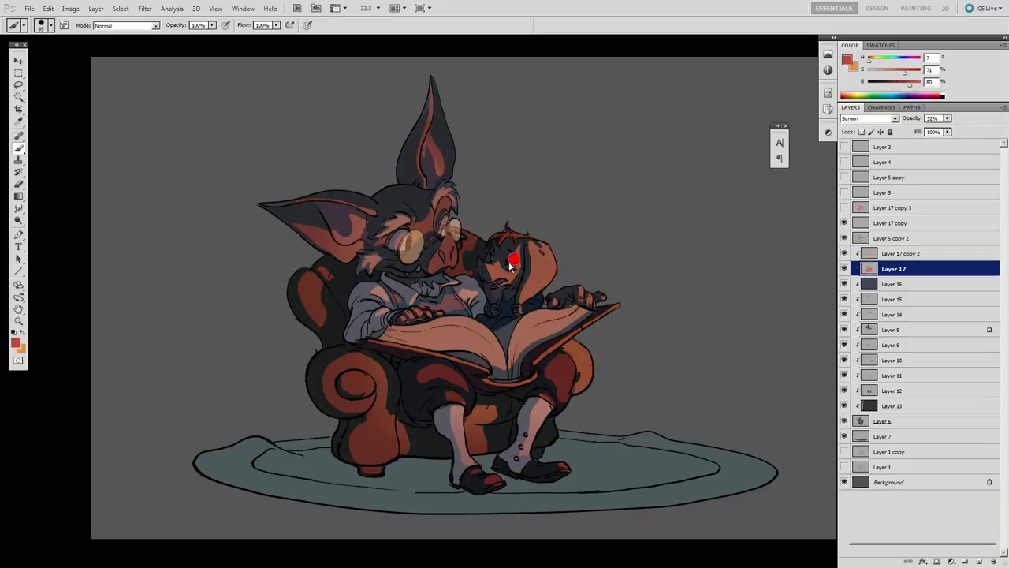
{"action": "key", "text": "alt+bracketright"}
{"action": "left_click", "coordinate": [514, 266], "text": "alt"}
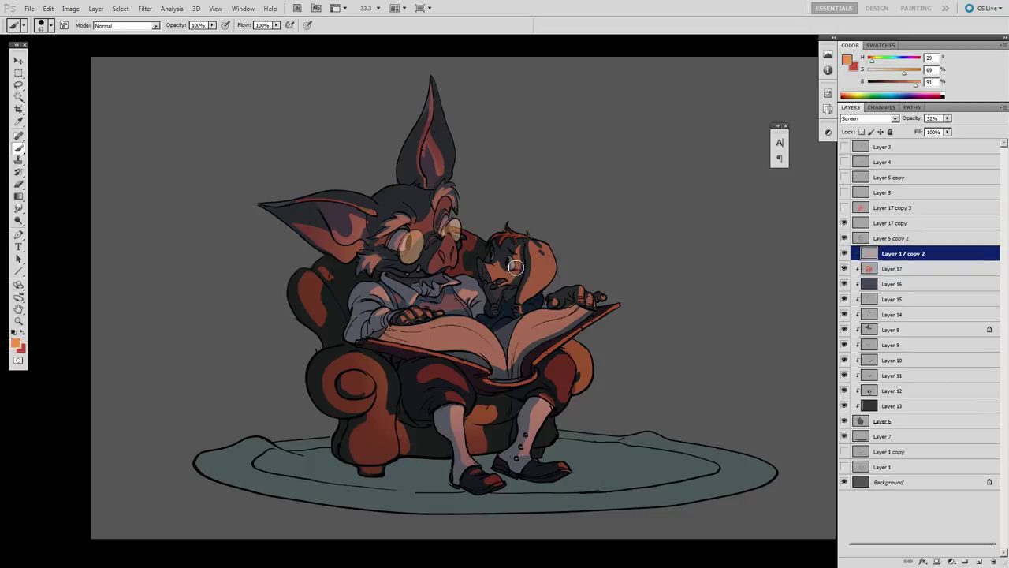
{"action": "key", "text": "ctrl+alt+g"}
Step: Recolour the spectacle rims on Layer 5 copy 2 pale grey-blue (H 202, S 14, B 74) with transparency locked and a 40 px hard round Brush
{"action": "key", "text": "alt+bracketright"}
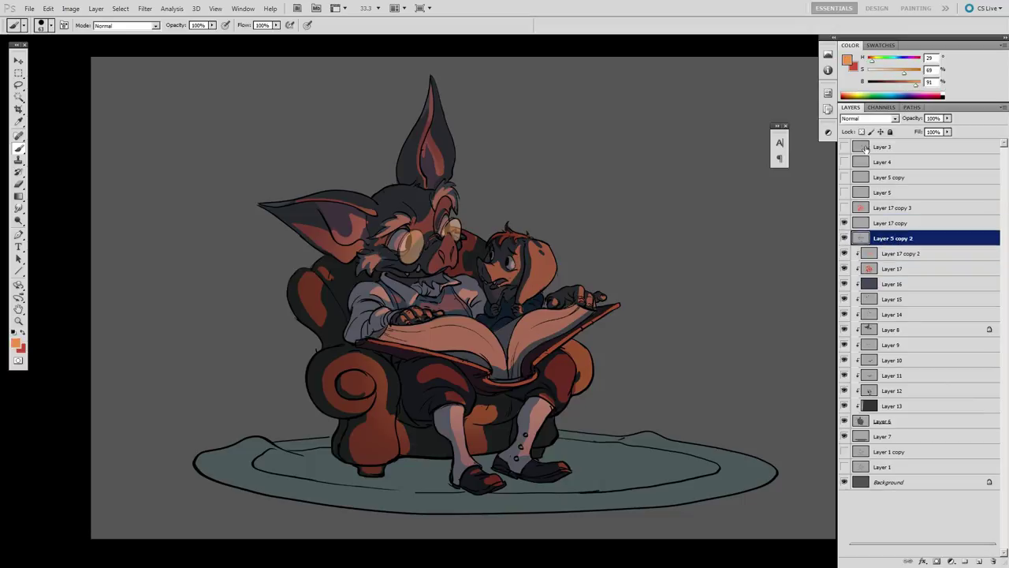
{"action": "left_click", "coordinate": [884, 73]}
{"action": "left_click", "coordinate": [401, 230], "text": "ctrl"}
{"action": "right_click", "coordinate": [427, 227]}
{"action": "left_click", "coordinate": [490, 290]}
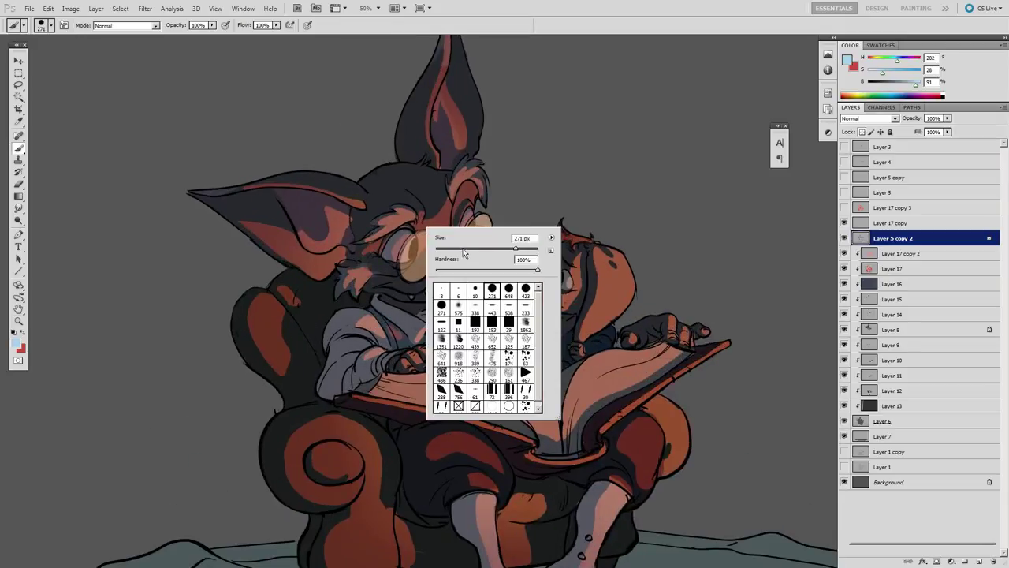
{"action": "left_click", "coordinate": [907, 83]}
{"action": "left_click", "coordinate": [875, 72]}
{"action": "right_click", "coordinate": [413, 244]}
{"action": "left_click", "coordinate": [455, 306]}
{"action": "key", "text": "Return"}
{"action": "key", "text": "bracketright"}
{"action": "key", "text": "bracketright"}
{"action": "key", "text": "bracketright"}
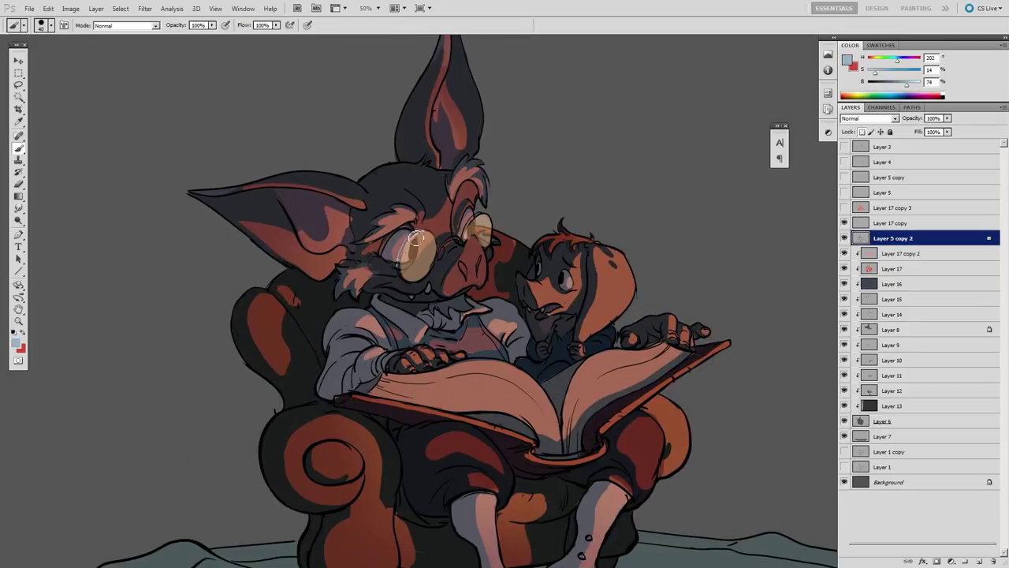
{"action": "left_click_drag", "start_coordinate": [433, 245], "coordinate": [410, 279]}
Step: Enlarge the Brush to 94 px and set the painting colour to black
{"action": "right_click", "coordinate": [518, 203]}
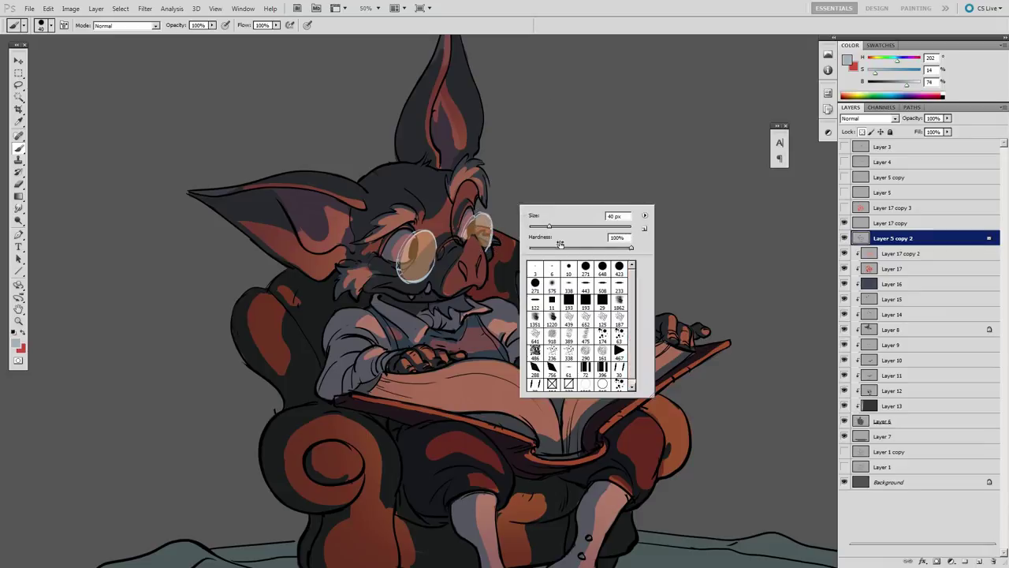
{"action": "left_click_drag", "start_coordinate": [559, 228], "coordinate": [578, 228]}
{"action": "left_click_drag", "start_coordinate": [907, 84], "coordinate": [847, 98]}
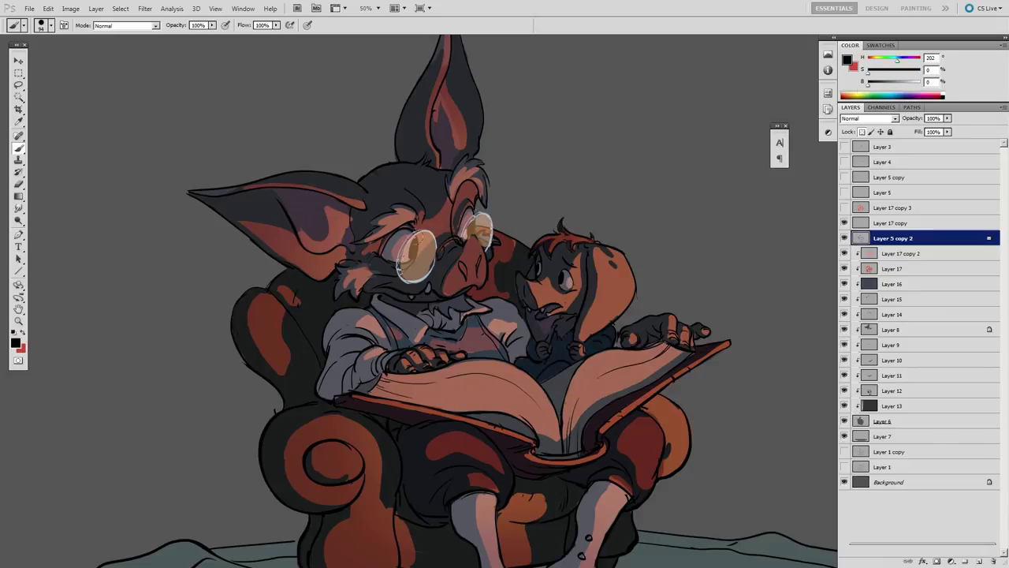
{"action": "left_click", "coordinate": [602, 210], "text": "alt"}
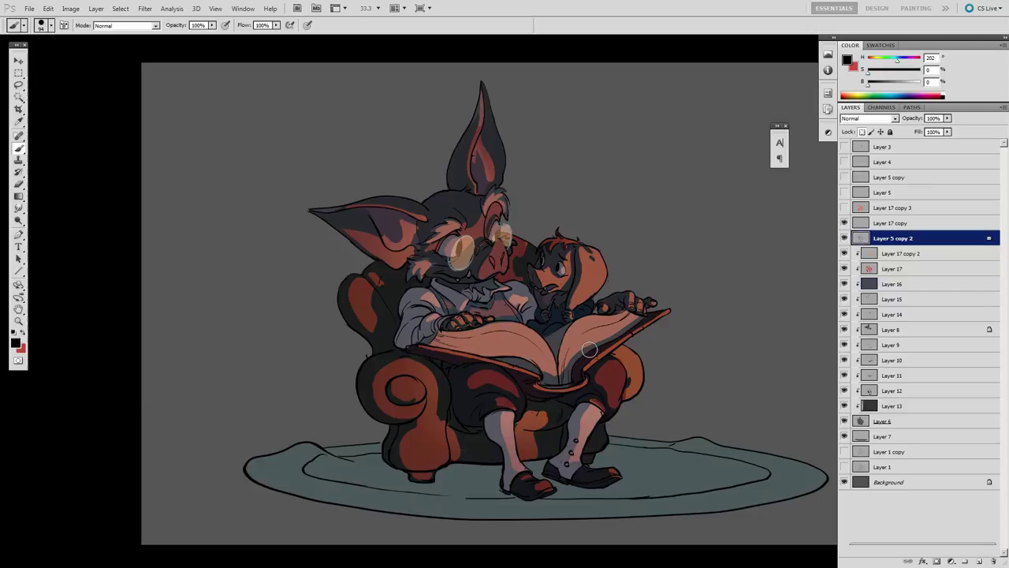
Step: Adjust the saturation and lightness of the lens tint on Layer 17 copy and set its opacity to 42%
{"action": "left_click", "coordinate": [866, 224]}
{"action": "key", "text": "ctrl+u"}
{"action": "left_click_drag", "start_coordinate": [744, 179], "coordinate": [727, 182]}
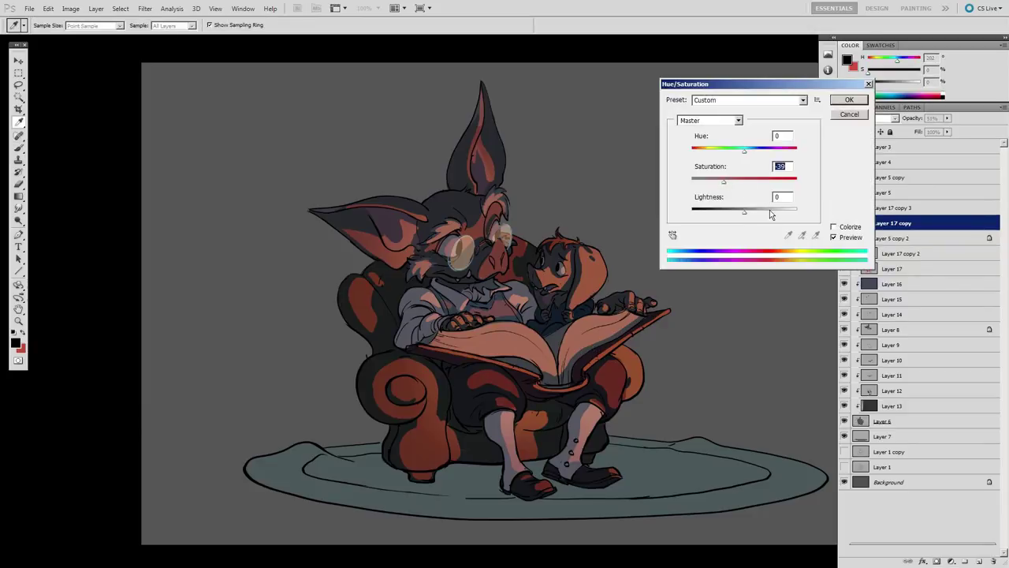
{"action": "left_click_drag", "start_coordinate": [770, 213], "coordinate": [757, 215]}
{"action": "left_click_drag", "start_coordinate": [761, 182], "coordinate": [758, 185]}
{"action": "left_click", "coordinate": [849, 100]}
{"action": "left_click", "coordinate": [948, 118]}
{"action": "mouse_move", "coordinate": [949, 129]}
{"action": "left_mouse_down"}
{"action": "mouse_move", "coordinate": [970, 131]}
{"action": "mouse_move", "coordinate": [937, 132]}
{"action": "mouse_move", "coordinate": [947, 133]}
{"action": "left_mouse_up"}
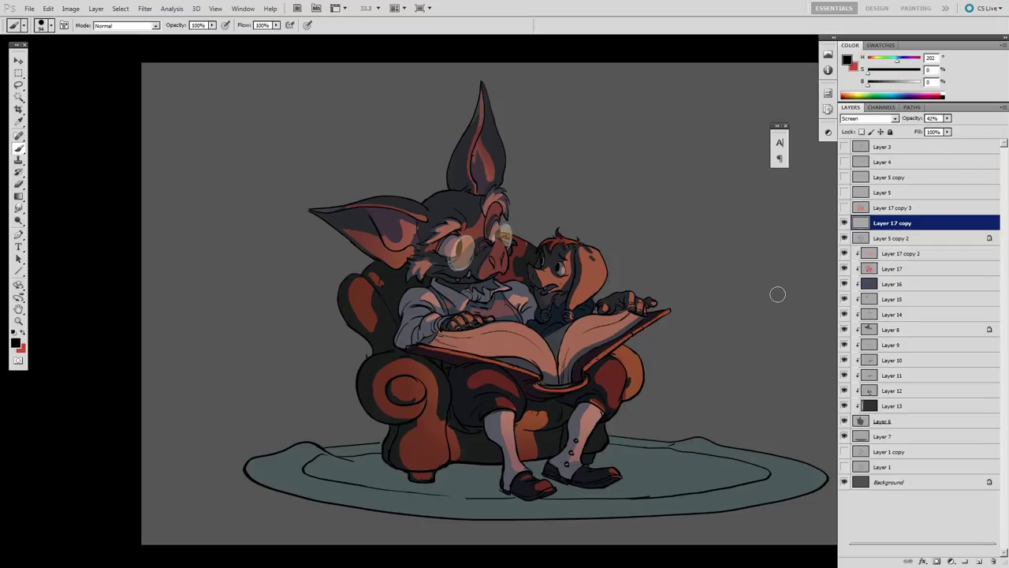
Step: Compare the picture with and without the blurred Layer 17 copy 3 glow and leave it shown at 32% opacity
{"action": "left_click", "coordinate": [845, 208]}
{"action": "left_click", "coordinate": [845, 209]}
{"action": "left_click", "coordinate": [845, 208]}
{"action": "left_click", "coordinate": [845, 209]}
{"action": "left_click", "coordinate": [845, 208]}
{"action": "left_click", "coordinate": [875, 208]}
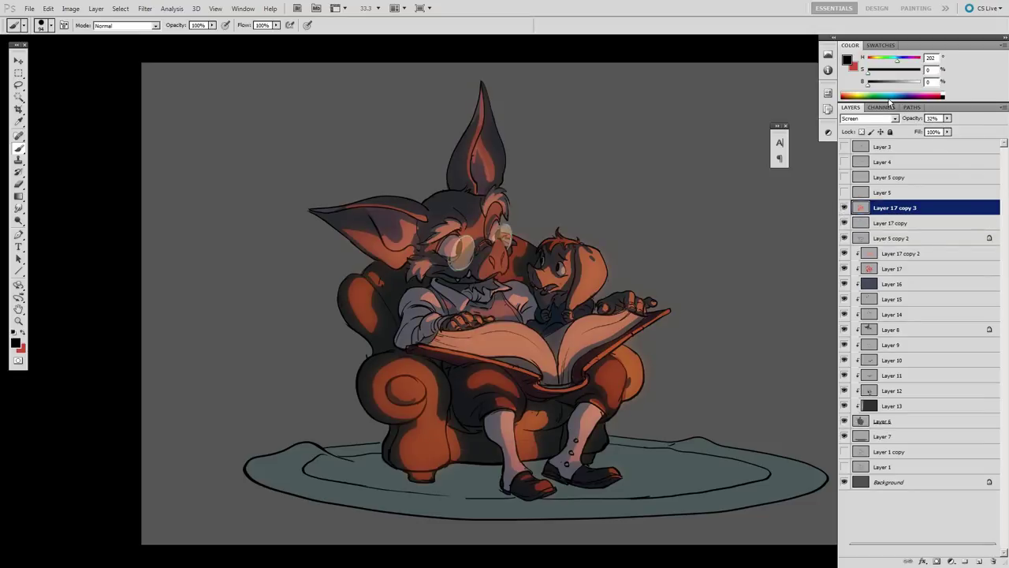
{"action": "left_click", "coordinate": [948, 117]}
{"action": "mouse_move", "coordinate": [947, 131]}
{"action": "left_mouse_down"}
{"action": "mouse_move", "coordinate": [982, 130]}
{"action": "mouse_move", "coordinate": [948, 139]}
{"action": "left_mouse_up"}
{"action": "left_click", "coordinate": [844, 209]}
{"action": "left_click", "coordinate": [844, 208]}
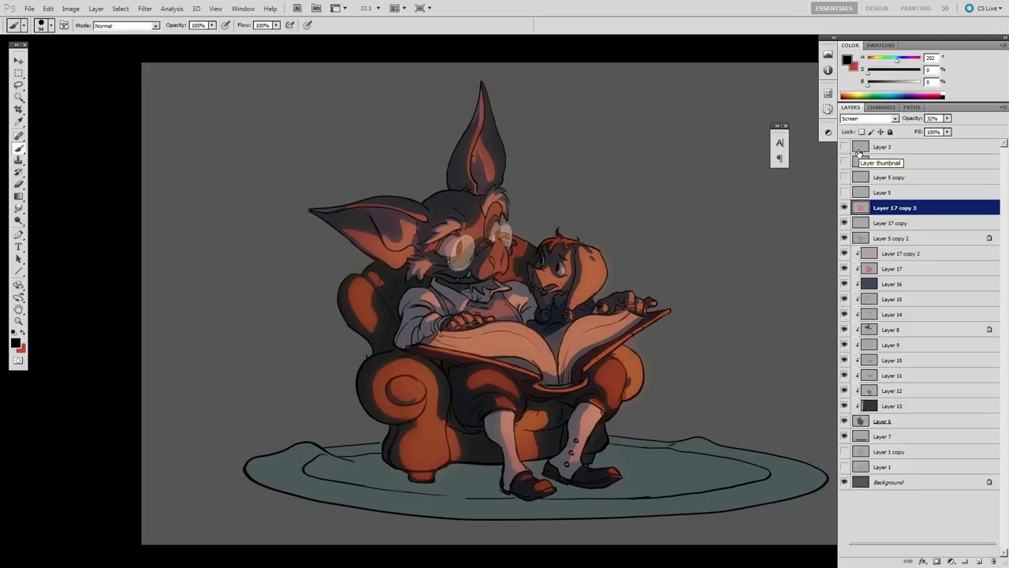
Step: Adjust the Layer 16 shadow colour with Hue/Saturation to hue -7, saturation +58 and lightness +5
{"action": "left_click", "coordinate": [889, 284]}
{"action": "key", "text": "ctrl+u"}
{"action": "left_click", "coordinate": [777, 180]}
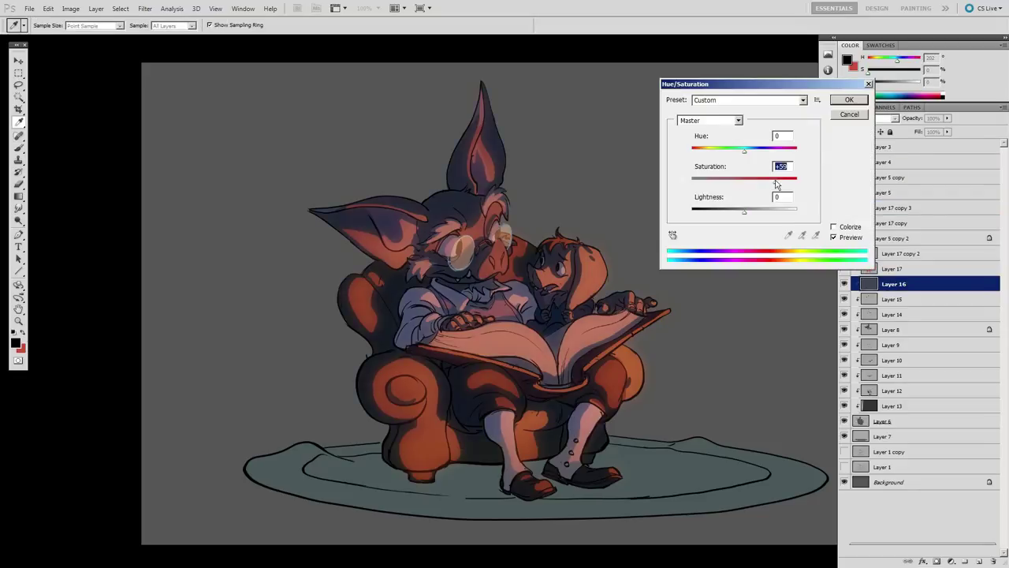
{"action": "left_click_drag", "start_coordinate": [745, 150], "coordinate": [742, 153]}
{"action": "mouse_move", "coordinate": [745, 212]}
{"action": "left_mouse_down"}
{"action": "mouse_move", "coordinate": [776, 182]}
{"action": "mouse_move", "coordinate": [747, 213]}
{"action": "left_mouse_up"}
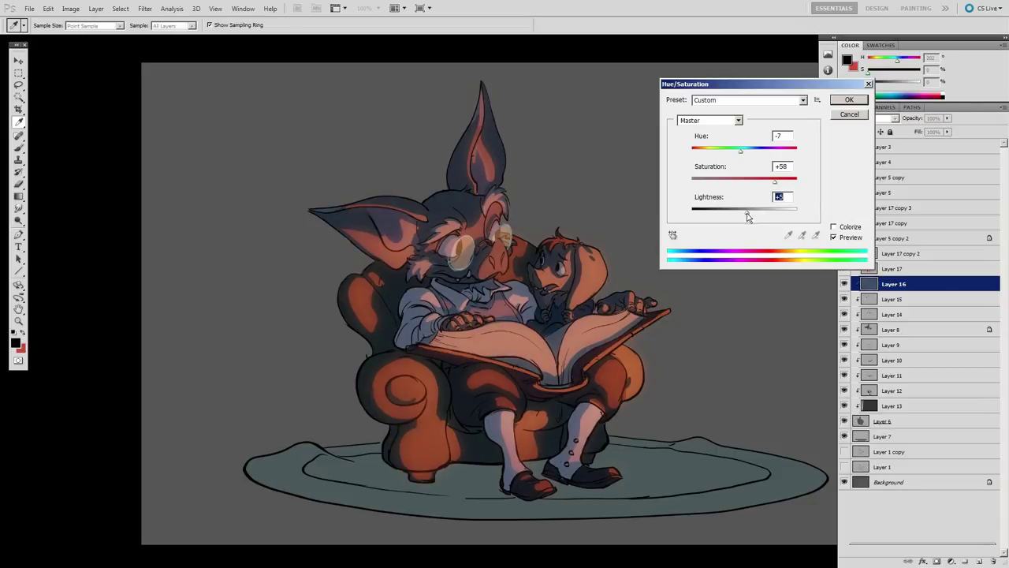
{"action": "left_click", "coordinate": [849, 100]}
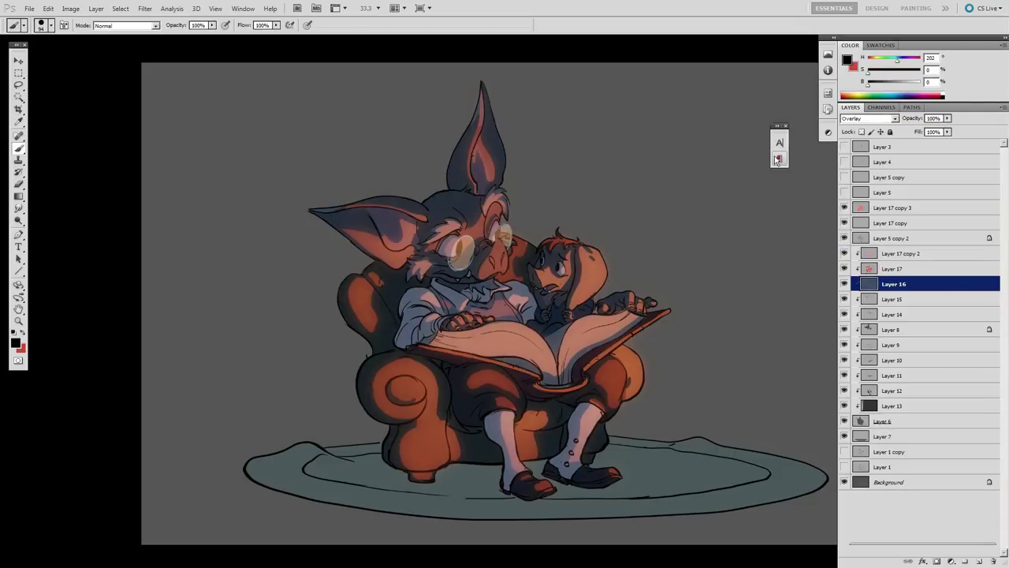
Step: Fill the area outside the Layer 17 light with a dark blue-grey gradient on a new layer above Layer 16, set to Overlay
{"action": "left_click", "coordinate": [870, 269], "text": "ctrl"}
{"action": "key", "text": "ctrl+shift+alt+n"}
{"action": "key", "text": "g"}
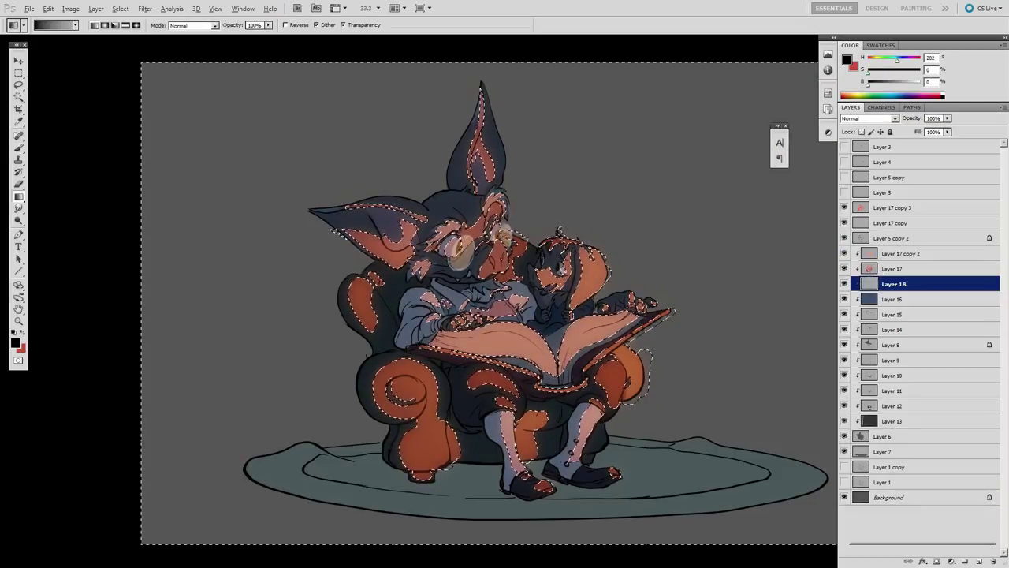
{"action": "left_click", "coordinate": [582, 344], "text": "alt"}
{"action": "left_click_drag", "start_coordinate": [702, 249], "coordinate": [746, 248]}
{"action": "key", "text": "ctrl+d"}
{"action": "left_click", "coordinate": [881, 118]}
{"action": "left_click", "coordinate": [856, 255]}
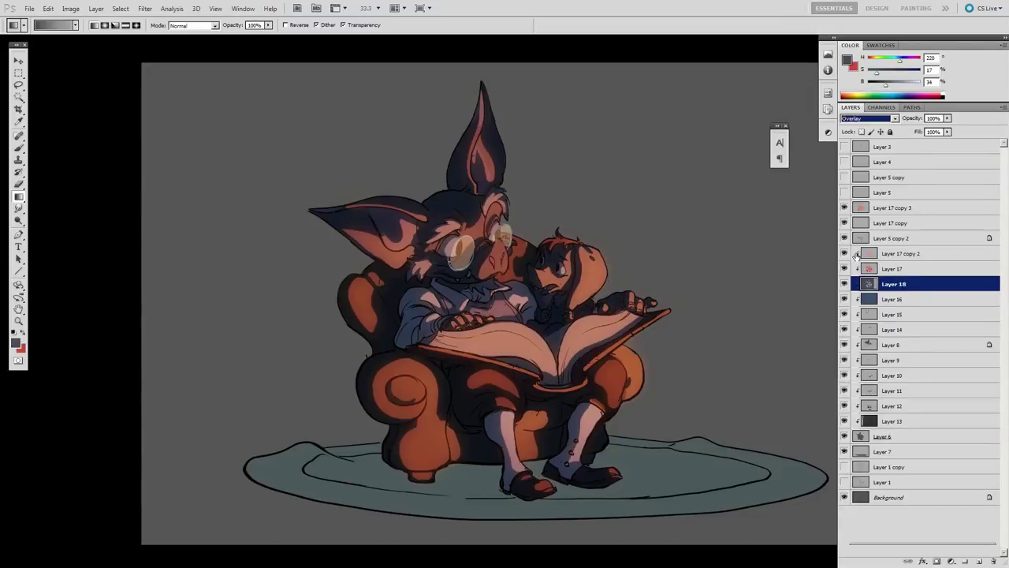
Step: Shift the Layer 18 gradient's hue towards green and set its saturation to +69 and lightness to +25 with Hue/Saturation
{"action": "key", "text": "ctrl+u"}
{"action": "left_click_drag", "start_coordinate": [745, 182], "coordinate": [774, 182]}
{"action": "left_click_drag", "start_coordinate": [744, 213], "coordinate": [756, 219]}
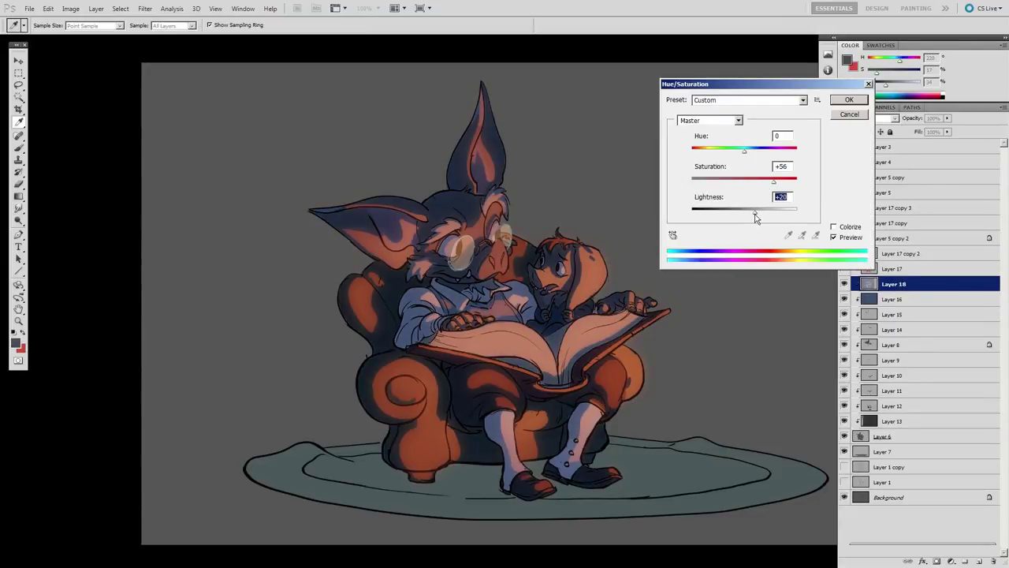
{"action": "left_click_drag", "start_coordinate": [744, 149], "coordinate": [730, 152]}
{"action": "left_click_drag", "start_coordinate": [774, 179], "coordinate": [781, 179]}
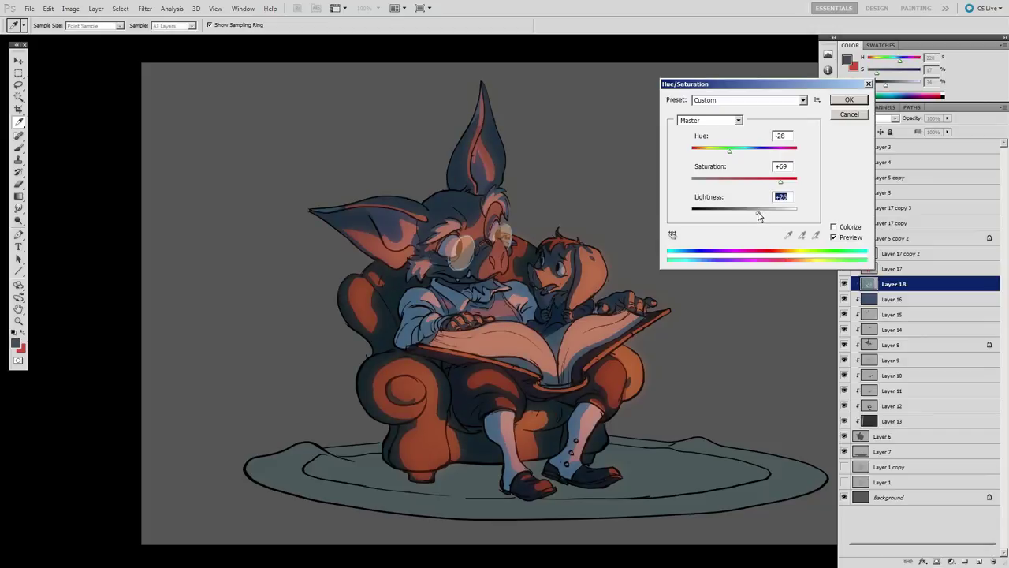
{"action": "left_click_drag", "start_coordinate": [759, 215], "coordinate": [757, 214]}
{"action": "mouse_move", "coordinate": [729, 149]}
{"action": "left_mouse_down"}
{"action": "mouse_move", "coordinate": [742, 151]}
{"action": "mouse_move", "coordinate": [694, 153]}
{"action": "mouse_move", "coordinate": [718, 151]}
{"action": "left_mouse_up"}
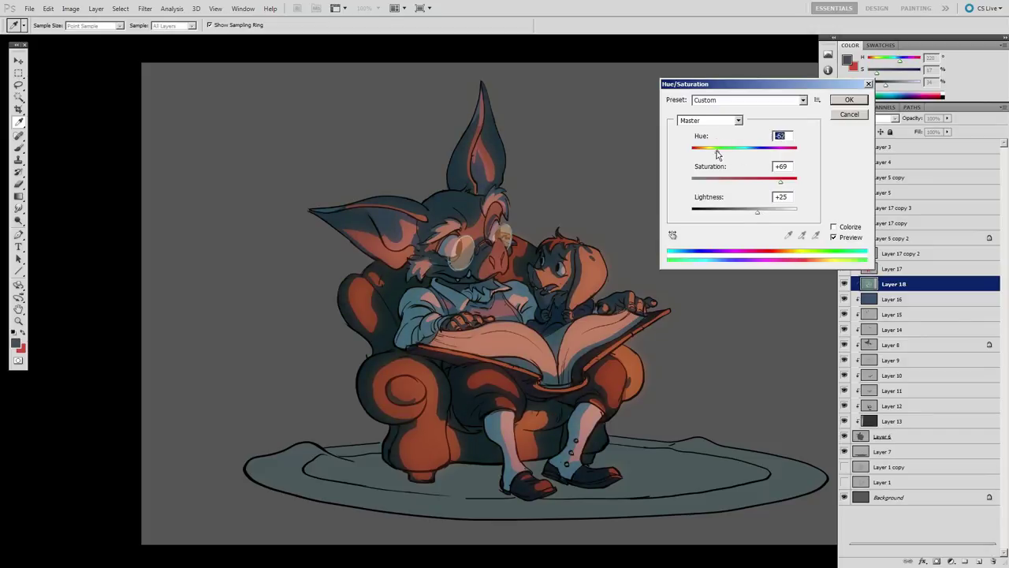
{"action": "key", "text": "Return"}
Step: Soften the teal shadow tint on Layer 18 around the large character's shirt and head with a large Eraser
{"action": "key", "text": "e"}
{"action": "right_click", "coordinate": [544, 266]}
{"action": "left_click", "coordinate": [597, 329]}
{"action": "left_click_drag", "start_coordinate": [474, 339], "coordinate": [463, 303]}
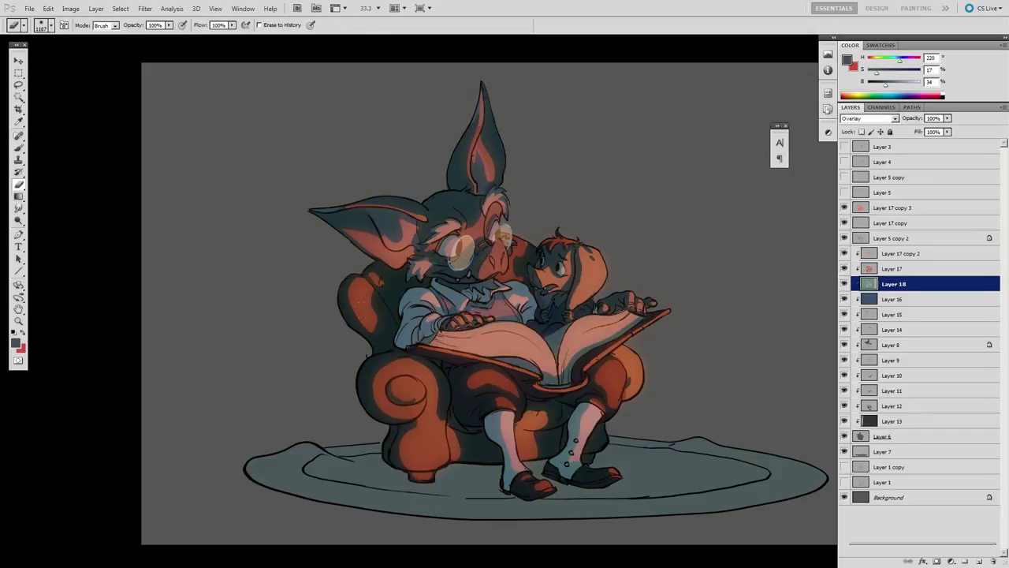
{"action": "right_click", "coordinate": [559, 277]}
{"action": "left_click", "coordinate": [593, 342]}
{"action": "left_click_drag", "start_coordinate": [451, 222], "coordinate": [464, 227]}
{"action": "key", "text": "ctrl+u"}
{"action": "key", "text": "Escape"}
{"action": "left_click_drag", "start_coordinate": [722, 410], "coordinate": [695, 413]}
Step: Repaint the rug on Layer 7 dark blue (H 199, S 42, B 15) with a large Brush and transparency locked
{"action": "left_click", "coordinate": [891, 299]}
{"action": "left_click", "coordinate": [884, 451]}
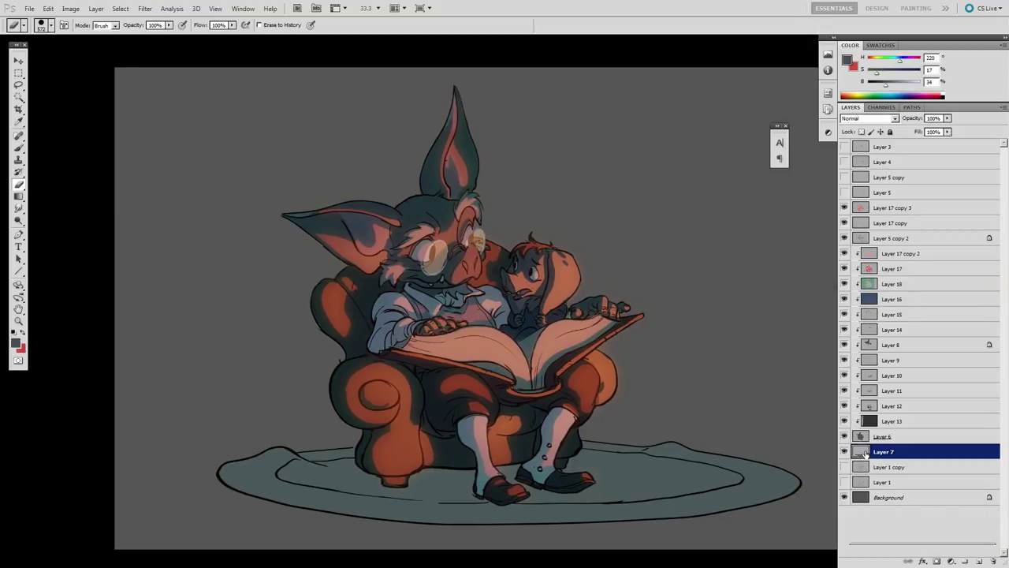
{"action": "key", "text": "b"}
{"action": "left_click_drag", "start_coordinate": [773, 477], "coordinate": [229, 473]}
{"action": "left_click_drag", "start_coordinate": [641, 353], "coordinate": [667, 354]}
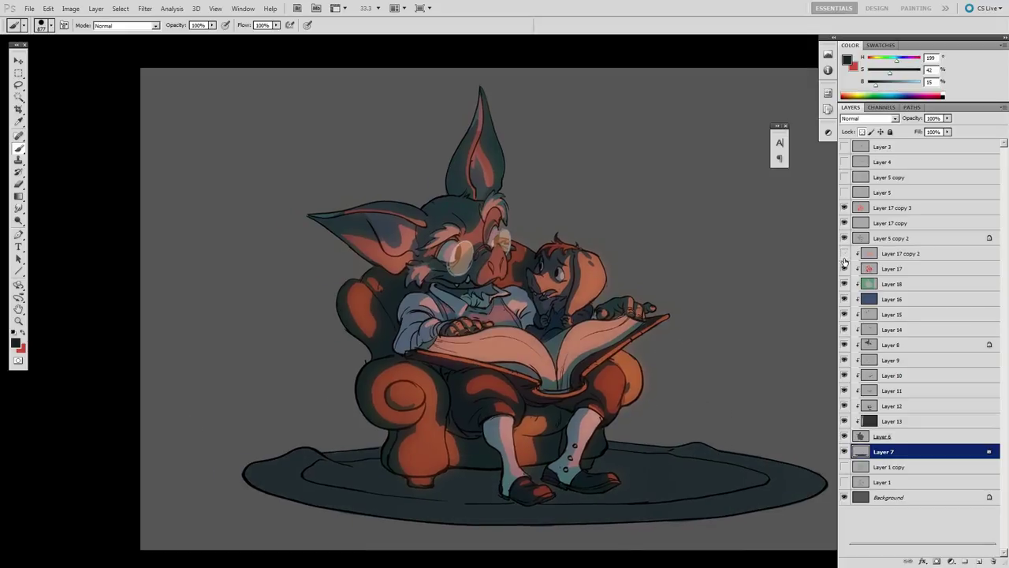
Step: Try to fade the Layer 17 light from the shoes and the armchair's foot with a soft 355 px Eraser
{"action": "left_click", "coordinate": [870, 267]}
{"action": "key", "text": "e"}
{"action": "right_click", "coordinate": [691, 350]}
{"action": "double_click", "coordinate": [723, 428]}
{"action": "left_click_drag", "start_coordinate": [540, 465], "coordinate": [398, 467]}
{"action": "left_click_drag", "start_coordinate": [651, 471], "coordinate": [657, 437]}
{"action": "key", "text": "ctrl+z"}
{"action": "left_click_drag", "start_coordinate": [560, 458], "coordinate": [273, 447]}
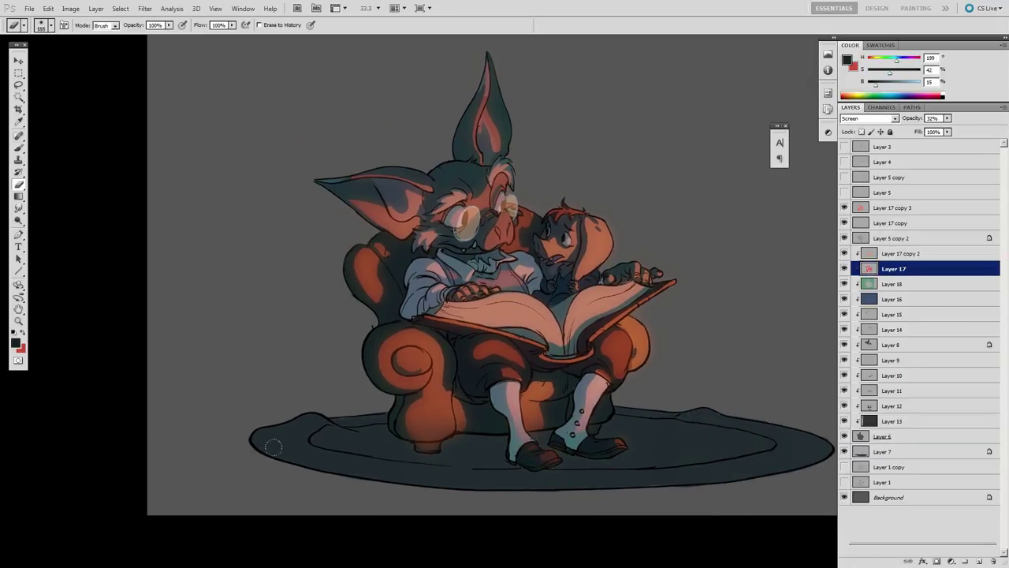
Step: Try to fade the Layer 17 copy 3 glow from the shoes and the armchair's lower parts with the soft Eraser
{"action": "left_click", "coordinate": [893, 254]}
{"action": "left_click", "coordinate": [895, 208]}
{"action": "left_click_drag", "start_coordinate": [561, 459], "coordinate": [309, 457]}
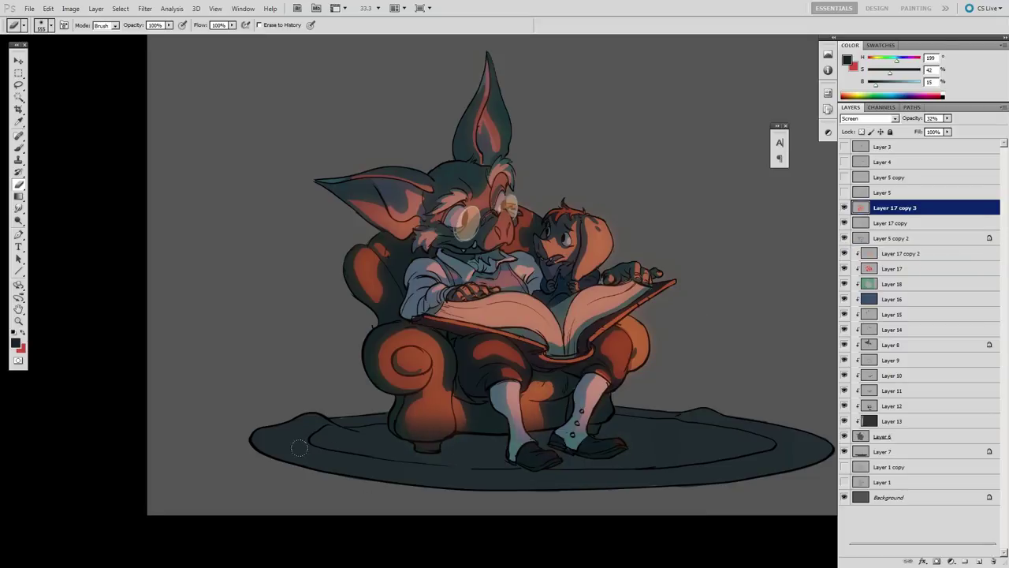
{"action": "left_click_drag", "start_coordinate": [369, 268], "coordinate": [377, 347]}
{"action": "left_click_drag", "start_coordinate": [692, 389], "coordinate": [626, 401]}
Step: Undo the erasing of the light on the shoes and armchair
{"action": "key", "text": "ctrl+alt+z"}
{"action": "key", "text": "ctrl+alt+z"}
{"action": "key", "text": "ctrl+alt+z"}
{"action": "key", "text": "ctrl+alt+z"}
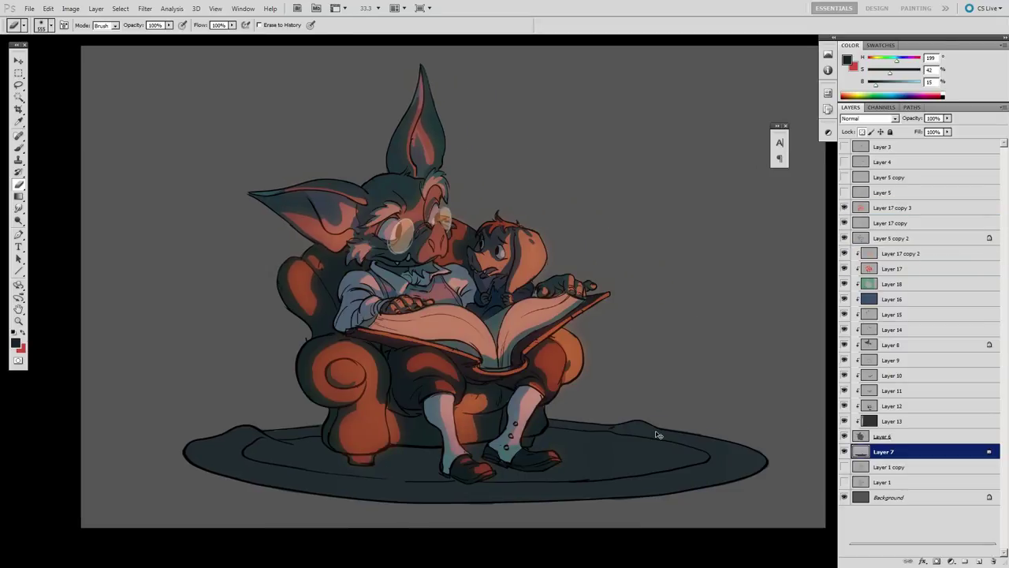
{"action": "key", "text": "ctrl+z"}
{"action": "key", "text": "ctrl+z"}
{"action": "key", "text": "ctrl+z"}
{"action": "key", "text": "ctrl+z"}
Step: Hide the Layer 18 tint and adjust the Layer 16 shadow colour towards a stronger blue with Hue/Saturation
{"action": "left_click", "coordinate": [846, 285]}
{"action": "left_click", "coordinate": [893, 301]}
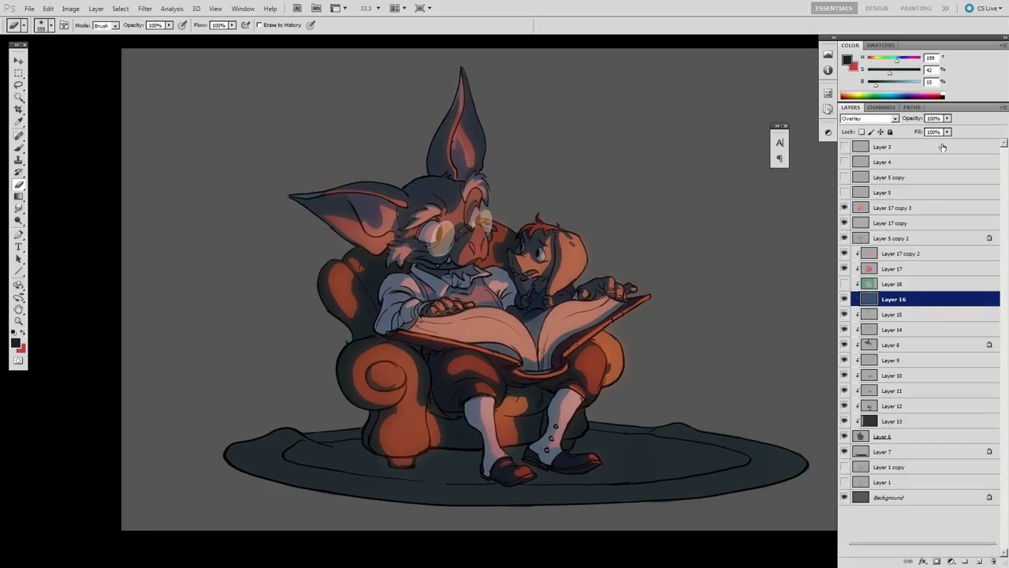
{"action": "left_click", "coordinate": [947, 118]}
{"action": "left_click_drag", "start_coordinate": [947, 130], "coordinate": [928, 132]}
{"action": "key", "text": "ctrl+u"}
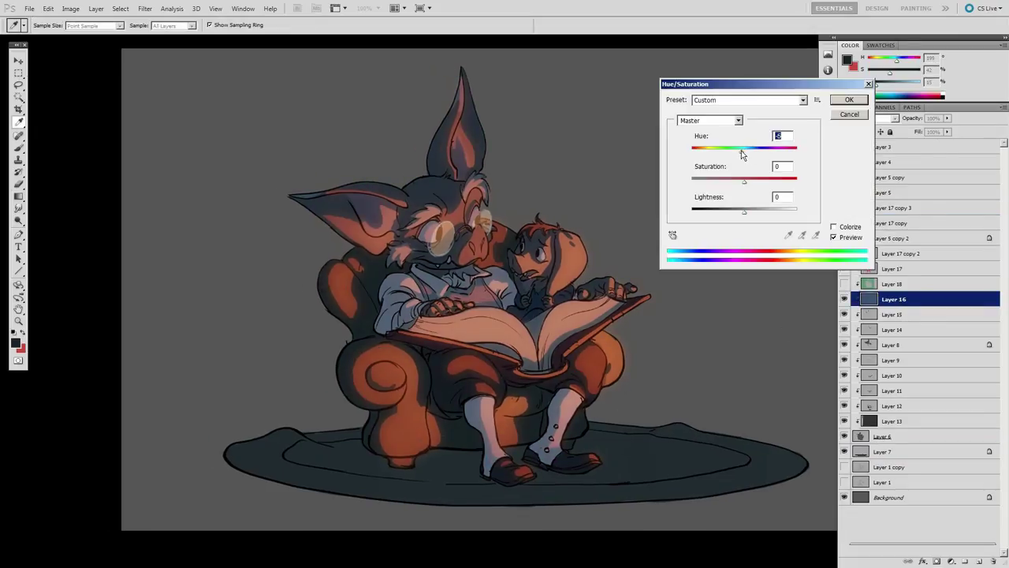
{"action": "left_click_drag", "start_coordinate": [743, 178], "coordinate": [741, 215]}
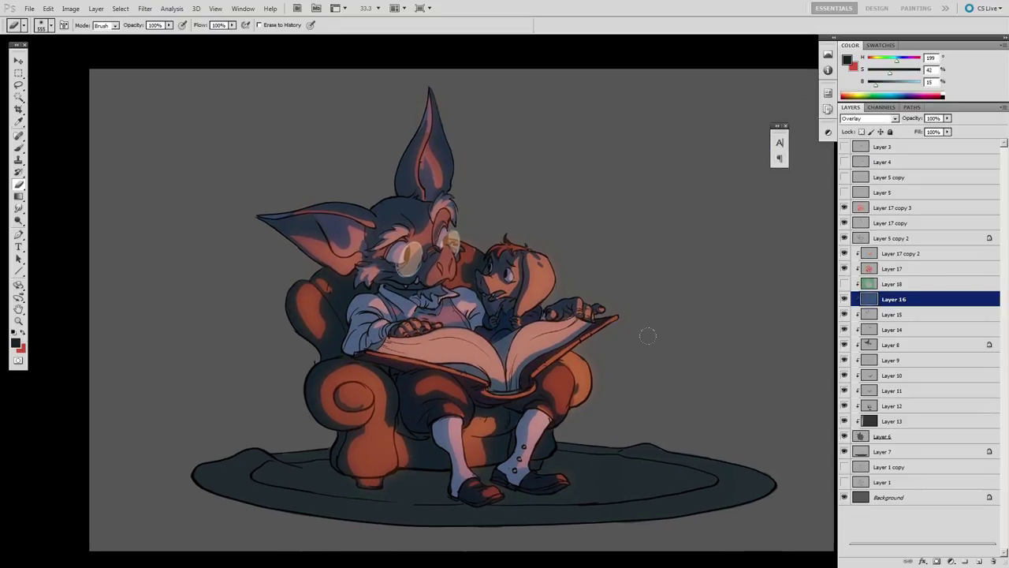
{"action": "left_click", "coordinate": [884, 238]}
{"action": "key", "text": "b"}
{"action": "right_click", "coordinate": [556, 208]}
{"action": "right_click", "coordinate": [19, 271]}
{"action": "right_click", "coordinate": [459, 256]}
{"action": "left_click_drag", "start_coordinate": [473, 270], "coordinate": [441, 269]}
{"action": "key", "text": "Return"}
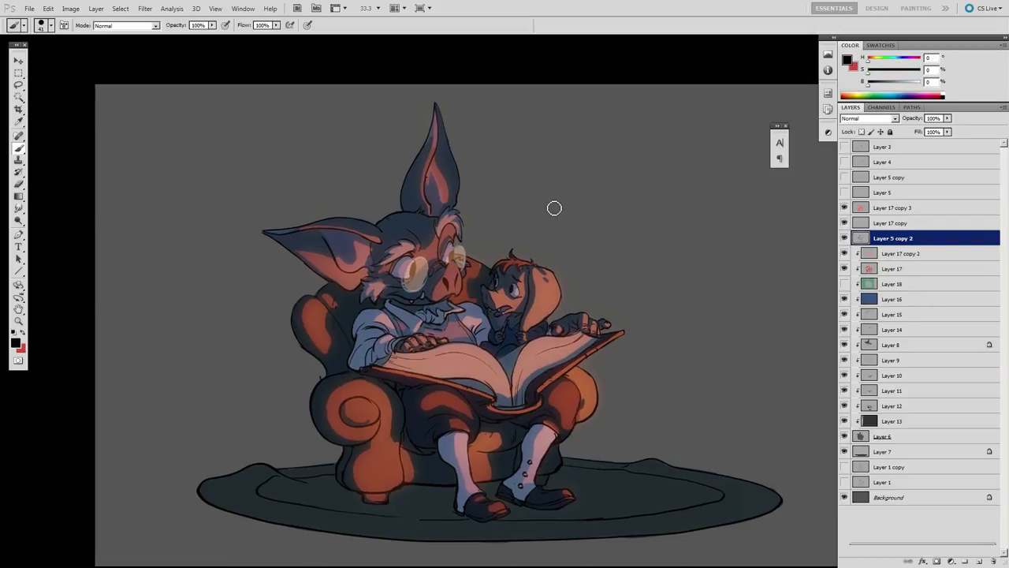
Step: Colorize the Background layer to a muted, slightly darker blue-green grey with Hue/Saturation
{"action": "left_click", "coordinate": [881, 497]}
{"action": "key", "text": "ctrl+u"}
{"action": "left_click", "coordinate": [835, 227]}
{"action": "left_click_drag", "start_coordinate": [744, 213], "coordinate": [733, 213]}
{"action": "left_click_drag", "start_coordinate": [693, 150], "coordinate": [752, 151]}
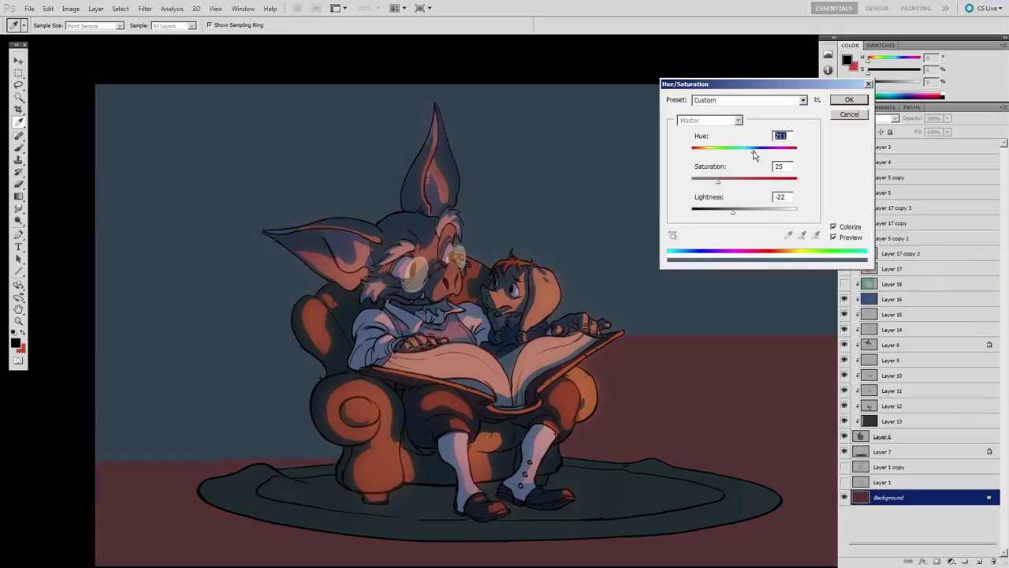
{"action": "left_click_drag", "start_coordinate": [719, 183], "coordinate": [701, 183]}
{"action": "mouse_move", "coordinate": [733, 213]}
{"action": "left_mouse_down"}
{"action": "mouse_move", "coordinate": [713, 215]}
{"action": "mouse_move", "coordinate": [731, 215]}
{"action": "left_mouse_up"}
{"action": "left_click_drag", "start_coordinate": [701, 183], "coordinate": [710, 182]}
{"action": "left_click_drag", "start_coordinate": [751, 150], "coordinate": [738, 217]}
{"action": "key", "text": "Return"}
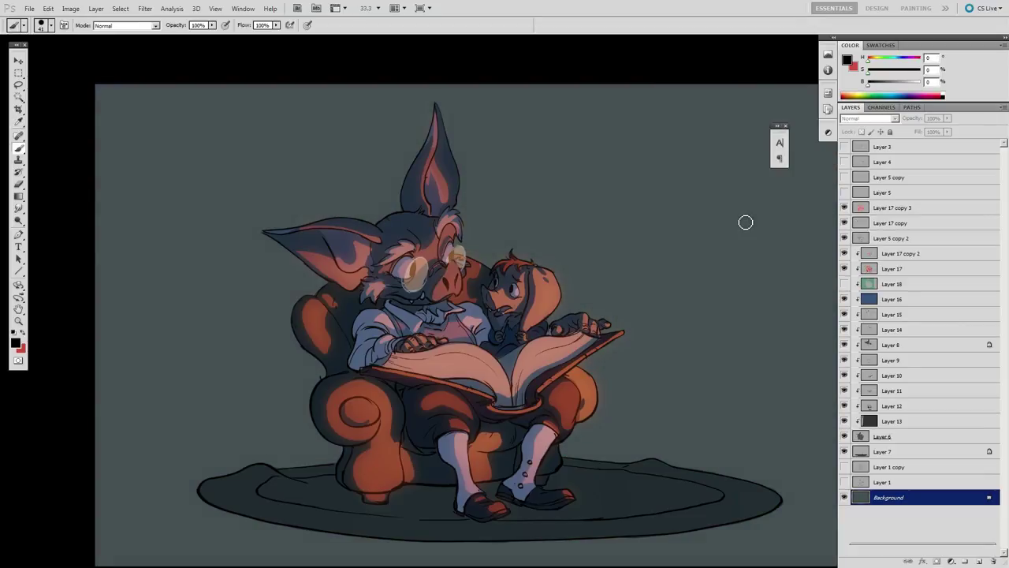
Step: Compare the Layer 17 copy 2 and Layer 17 copy 3 light on and off, and duplicate Layer 17 copy 2
{"action": "left_click", "coordinate": [845, 255]}
{"action": "left_click", "coordinate": [845, 255]}
{"action": "left_click", "coordinate": [845, 255]}
{"action": "left_click", "coordinate": [846, 255]}
{"action": "left_click", "coordinate": [845, 209]}
{"action": "left_click", "coordinate": [845, 209]}
{"action": "left_click", "coordinate": [886, 250]}
{"action": "key", "text": "ctrl+j"}
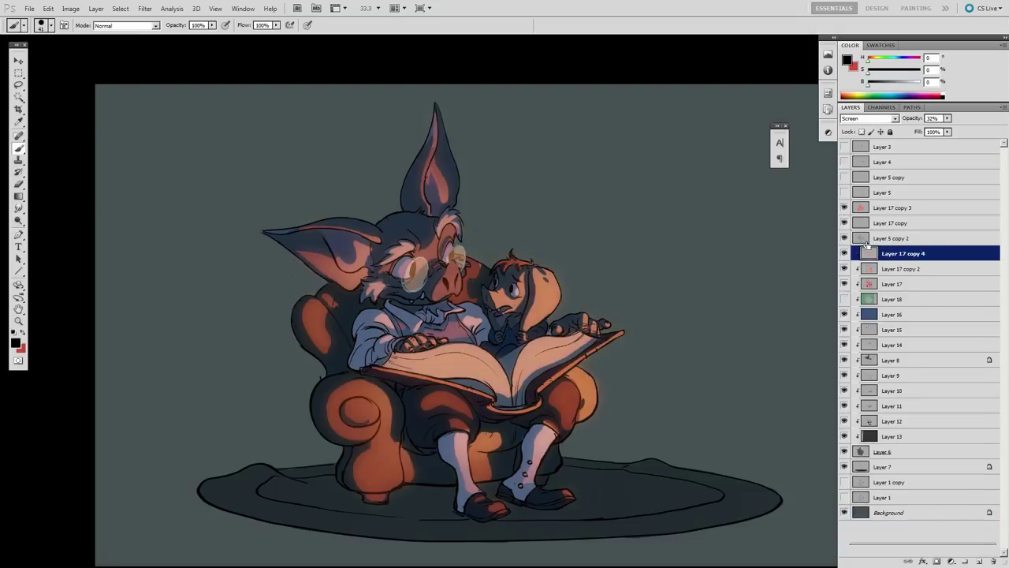
Step: Shift the Layer 17 copy 4 light towards yellow with Hue/Saturation and compare the picture with and without it
{"action": "key", "text": "ctrl+u"}
{"action": "left_click_drag", "start_coordinate": [759, 182], "coordinate": [727, 218]}
{"action": "left_click_drag", "start_coordinate": [744, 150], "coordinate": [753, 151]}
{"action": "key", "text": "Return"}
{"action": "left_click", "coordinate": [845, 253]}
{"action": "left_click", "coordinate": [844, 254]}
{"action": "left_click", "coordinate": [844, 254]}
{"action": "left_click", "coordinate": [845, 254]}
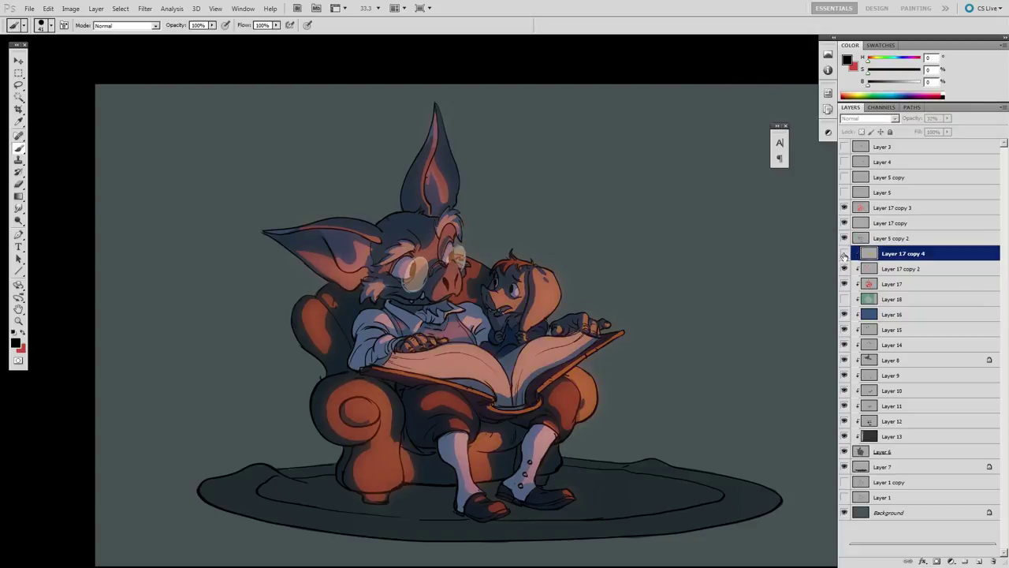
{"action": "left_click", "coordinate": [844, 255]}
{"action": "left_click", "coordinate": [844, 255]}
{"action": "left_click", "coordinate": [844, 255]}
Step: Fade the Layer 17 copy 4 light around the book's far side and the armchair with a soft 434 px Eraser
{"action": "key", "text": "e"}
{"action": "right_click", "coordinate": [581, 225]}
{"action": "left_click", "coordinate": [616, 303]}
{"action": "mouse_move", "coordinate": [477, 276]}
{"action": "left_mouse_down"}
{"action": "mouse_move", "coordinate": [580, 278]}
{"action": "mouse_move", "coordinate": [496, 257]}
{"action": "left_mouse_up"}
{"action": "key", "text": "bracketright"}
{"action": "left_click_drag", "start_coordinate": [535, 319], "coordinate": [580, 396]}
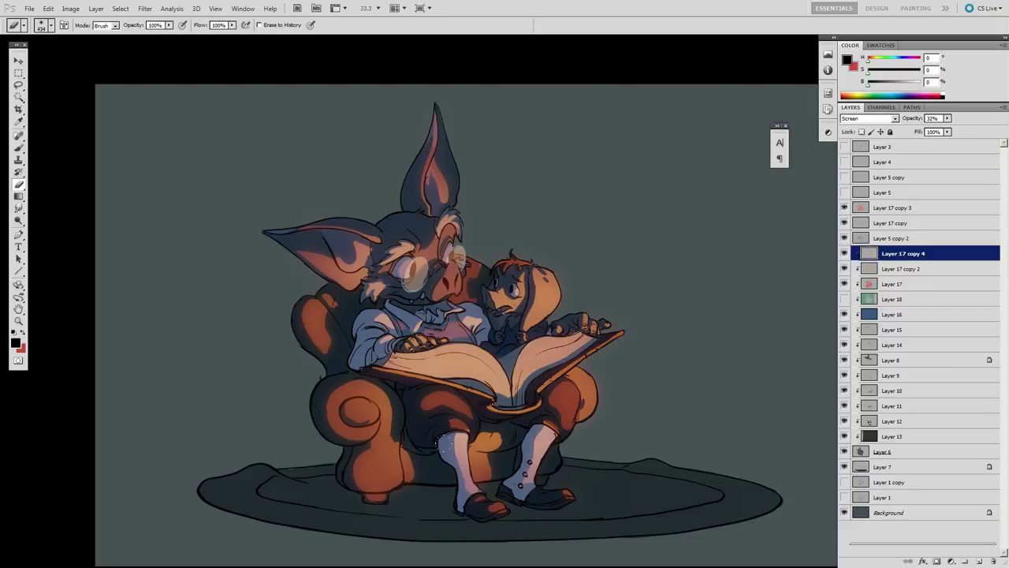
Step: Compare the picture with and without the Layer 17 copy 4 and Layer 17 copy 2 light
{"action": "left_click", "coordinate": [844, 253]}
{"action": "left_click", "coordinate": [845, 254]}
{"action": "left_click", "coordinate": [845, 254]}
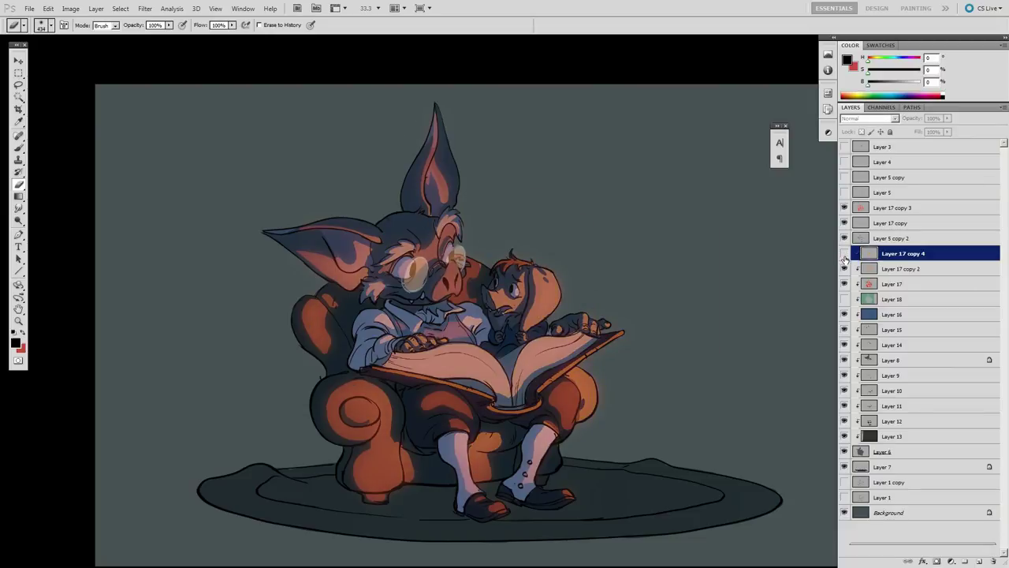
{"action": "left_click", "coordinate": [845, 254]}
{"action": "left_click", "coordinate": [844, 254]}
{"action": "left_click", "coordinate": [845, 254]}
{"action": "left_click", "coordinate": [845, 254]}
{"action": "left_click", "coordinate": [845, 269]}
{"action": "left_click", "coordinate": [845, 269]}
{"action": "left_click", "coordinate": [845, 253]}
Step: Erase the Layer 17 copy 4 light from the edges of the book's cover with a small hard round Eraser
{"action": "right_click", "coordinate": [441, 350], "text": "ctrl"}
{"action": "left_click", "coordinate": [430, 363]}
{"action": "key", "text": "bracketleft"}
{"action": "right_click", "coordinate": [405, 347]}
{"action": "left_click", "coordinate": [459, 409]}
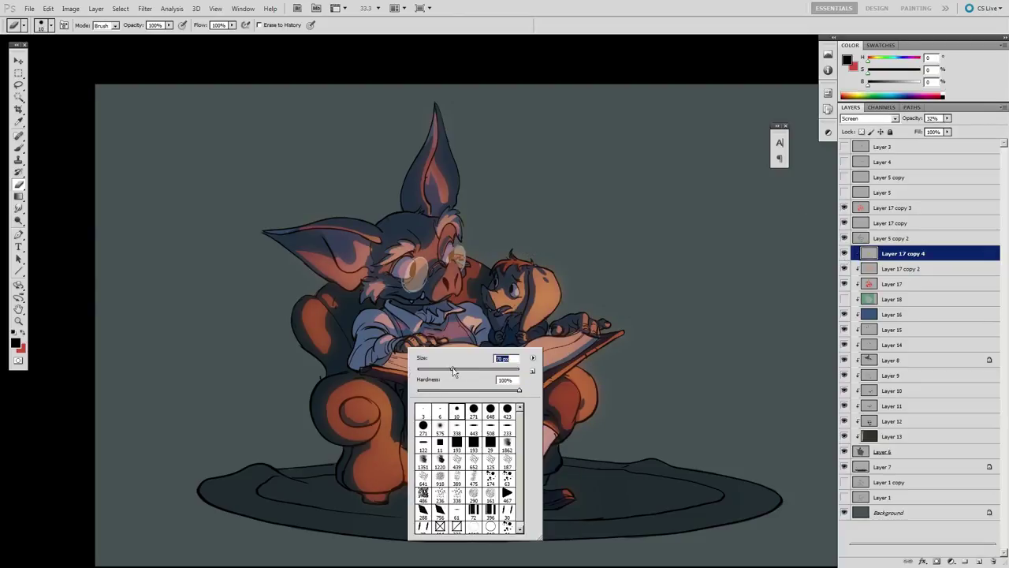
{"action": "mouse_move", "coordinate": [401, 374]}
{"action": "left_mouse_down"}
{"action": "mouse_move", "coordinate": [484, 394]}
{"action": "mouse_move", "coordinate": [595, 347]}
{"action": "left_mouse_up"}
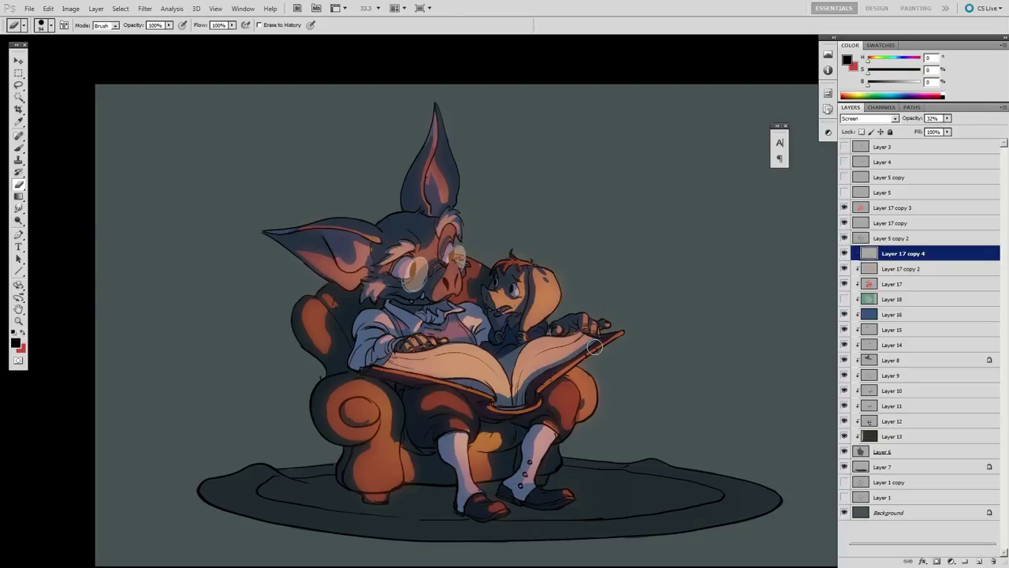
{"action": "left_click", "coordinate": [864, 209]}
{"action": "key", "text": "b"}
{"action": "key", "text": "ctrl+j"}
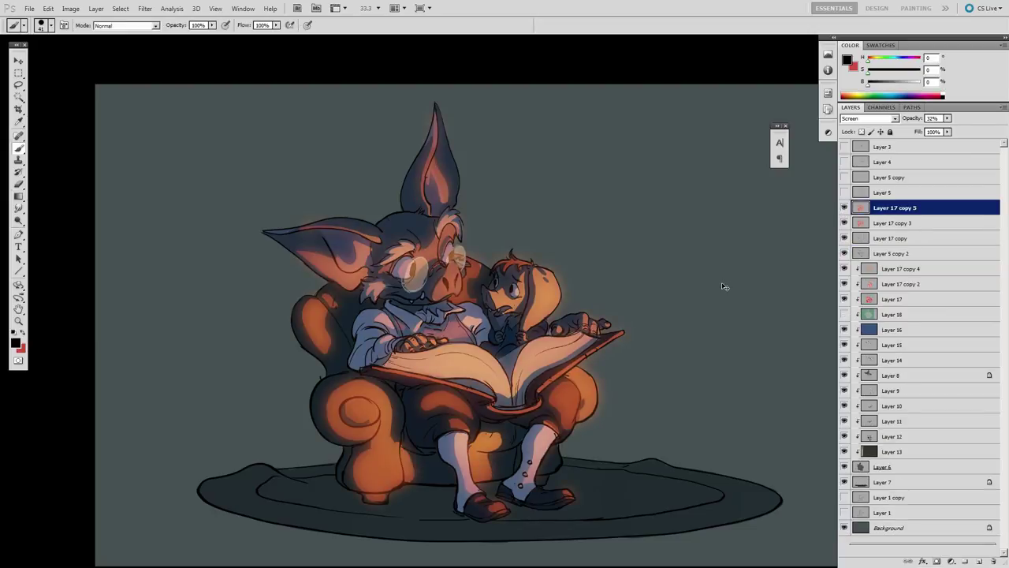
{"action": "key", "text": "ctrl+alt+z"}
{"action": "key", "text": "ctrl+alt+z"}
Step: Duplicate the Layer 17 light above Layer 17 copy 3 and delete everything outside the Layer 6 silhouette
{"action": "left_click_drag", "start_coordinate": [872, 285], "coordinate": [882, 199]}
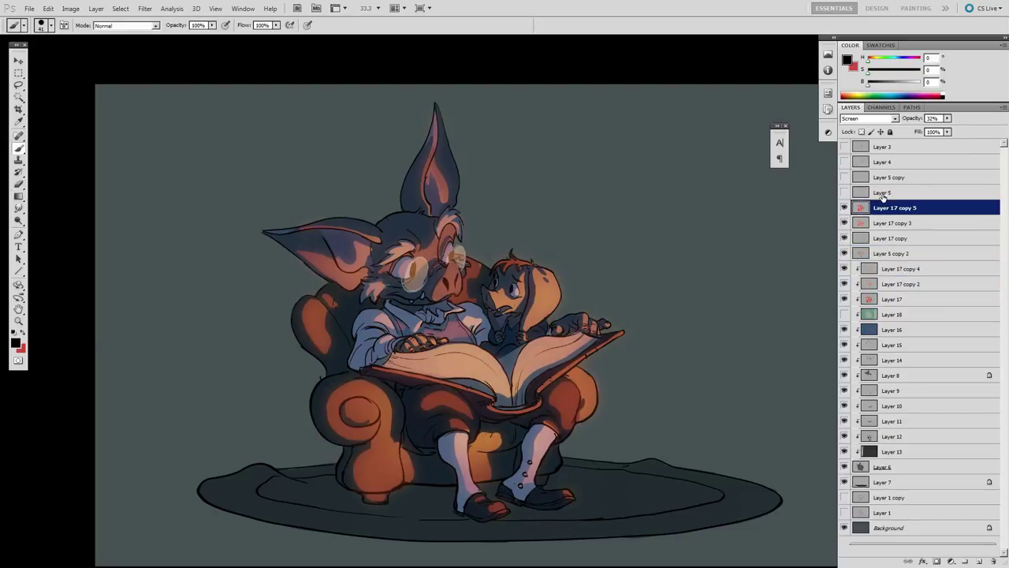
{"action": "left_click", "coordinate": [862, 465], "text": "ctrl"}
{"action": "key", "text": "m"}
{"action": "right_click", "coordinate": [520, 319]}
{"action": "left_click", "coordinate": [543, 335]}
{"action": "key", "text": "Delete"}
{"action": "key", "text": "b"}
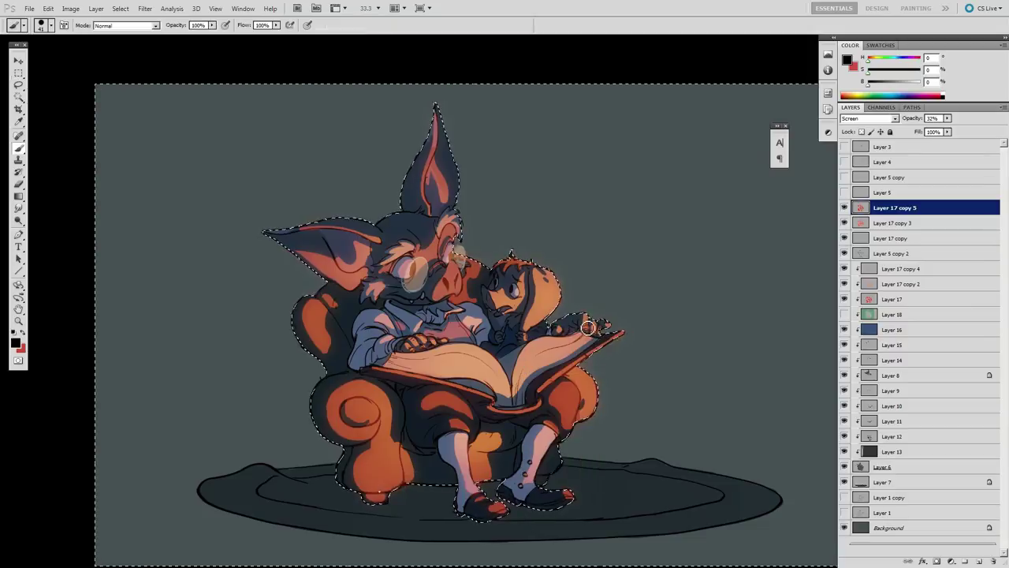
{"action": "key", "text": "ctrl+d"}
Step: Apply an 85.2-pixel Gaussian Blur to Layer 17 copy 5 and compare the glow on and off
{"action": "left_click", "coordinate": [145, 8]}
{"action": "mouse_move", "coordinate": [162, 96]}
{"action": "left_click", "coordinate": [122, 127]}
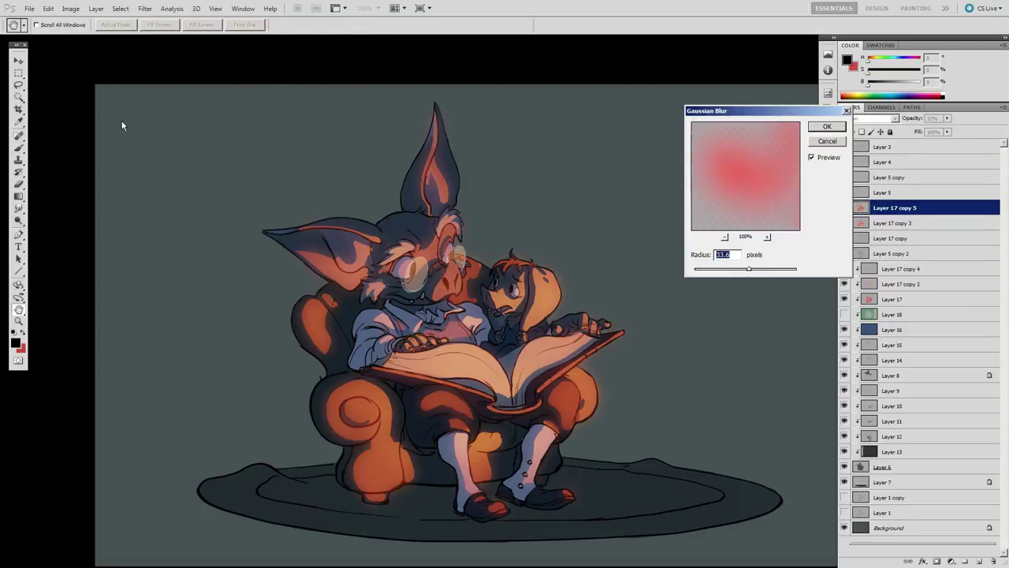
{"action": "left_click_drag", "start_coordinate": [765, 268], "coordinate": [783, 272]}
{"action": "key", "text": "Return"}
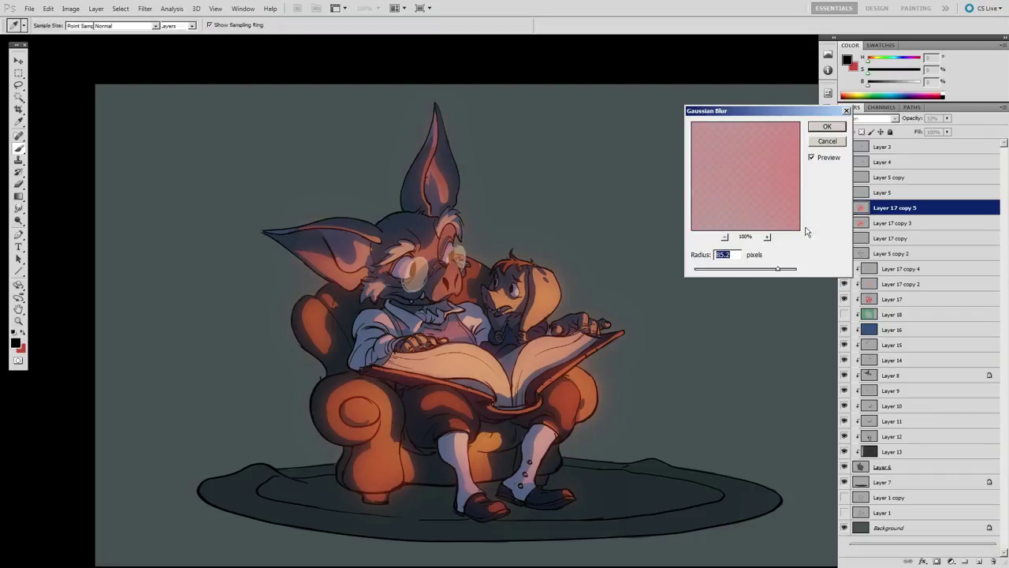
{"action": "left_click", "coordinate": [845, 209]}
{"action": "left_click", "coordinate": [844, 209]}
{"action": "left_click", "coordinate": [844, 209]}
{"action": "left_click", "coordinate": [845, 209]}
Step: Darken the upper part of the Background layer with a vertical gradient in a deep blue-grey sampled from the backdrop
{"action": "key", "text": "g"}
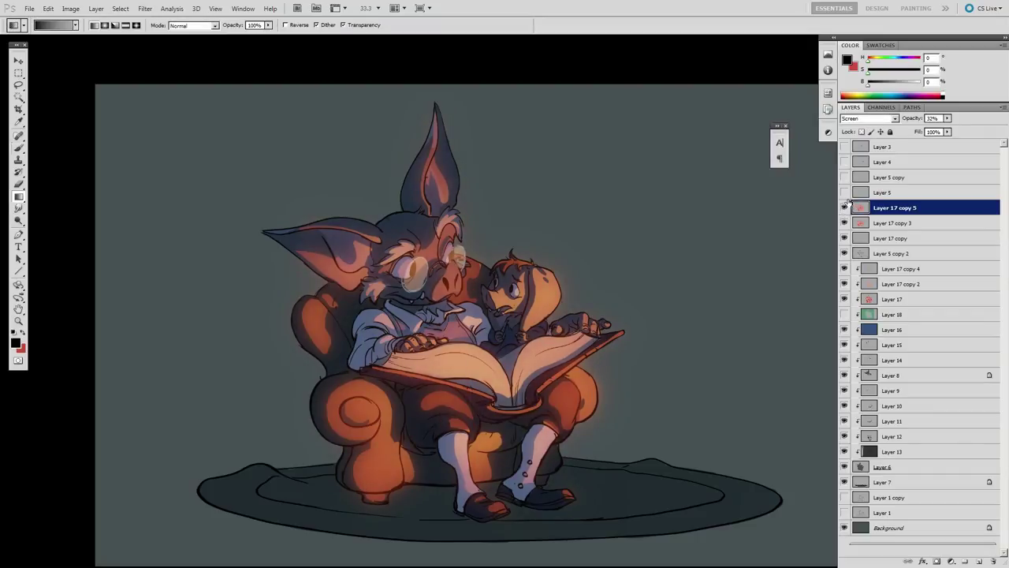
{"action": "left_click", "coordinate": [880, 526]}
{"action": "left_click", "coordinate": [750, 133], "text": "alt"}
{"action": "left_click_drag", "start_coordinate": [885, 83], "coordinate": [877, 83]}
{"action": "left_click_drag", "start_coordinate": [894, 60], "coordinate": [898, 60]}
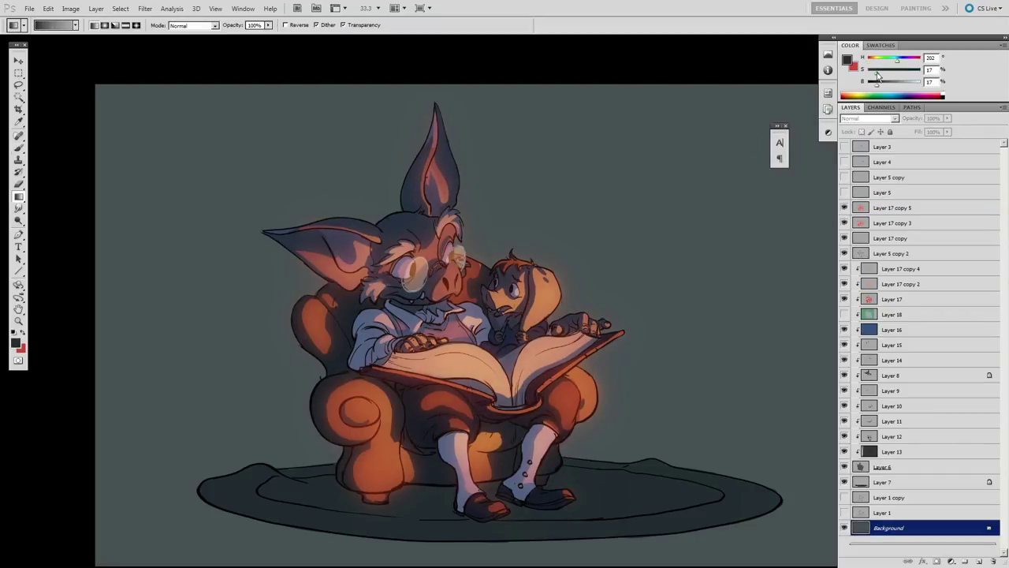
{"action": "left_click_drag", "start_coordinate": [573, 99], "coordinate": [571, 521]}
{"action": "left_click_drag", "start_coordinate": [654, 400], "coordinate": [604, 404]}
Step: Try a dark brown gradient (H 18, S 32, B 24) rising from the lower part of the Background
{"action": "left_click_drag", "start_coordinate": [897, 59], "coordinate": [871, 59]}
{"action": "left_click_drag", "start_coordinate": [877, 83], "coordinate": [881, 83]}
{"action": "left_click_drag", "start_coordinate": [880, 73], "coordinate": [885, 72]}
{"action": "left_click_drag", "start_coordinate": [616, 394], "coordinate": [625, 261]}
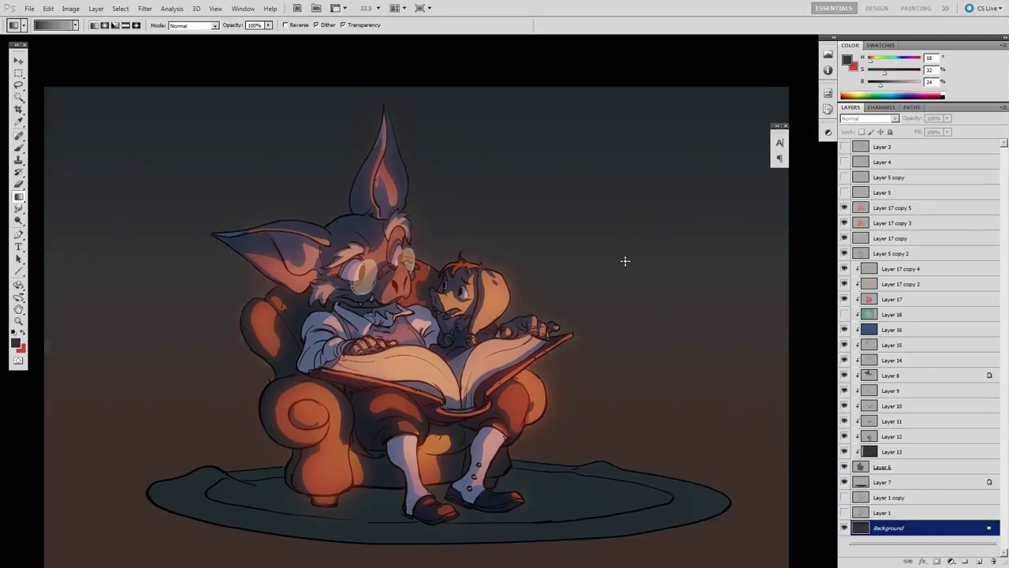
{"action": "key", "text": "ctrl+z"}
Step: Draw a slightly slanted gradient of dark blue-grey (H 200, S 20, B 17) down the Background from its upper edge
{"action": "left_click_drag", "start_coordinate": [877, 84], "coordinate": [872, 84]}
{"action": "left_click_drag", "start_coordinate": [347, 95], "coordinate": [472, 441]}
{"action": "key", "text": "ctrl+z"}
{"action": "left_click", "coordinate": [436, 116], "text": "alt"}
{"action": "left_click_drag", "start_coordinate": [364, 111], "coordinate": [460, 433]}
{"action": "left_click_drag", "start_coordinate": [598, 386], "coordinate": [623, 385]}
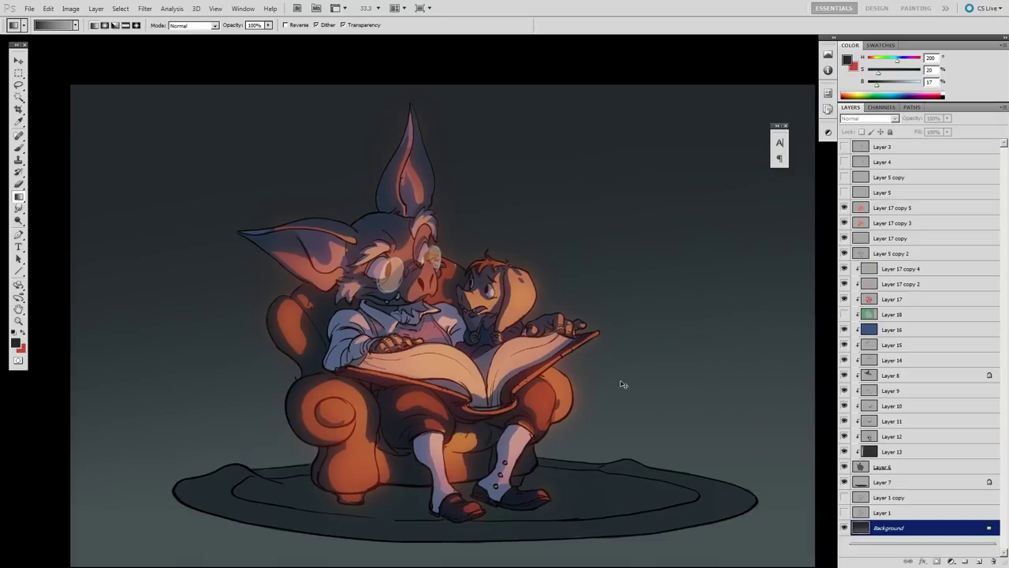
{"action": "left_click", "coordinate": [676, 401], "text": "alt"}
{"action": "left_click_drag", "start_coordinate": [683, 416], "coordinate": [629, 408]}
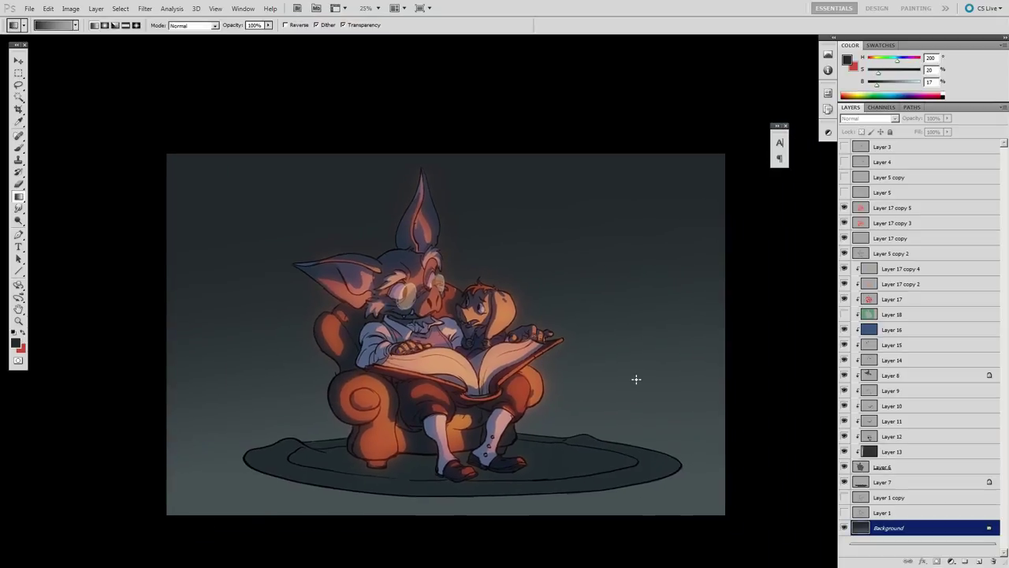
Step: Add a new layer above Layer 17 copy 5 and set the brush colour to pale yellow (H 68, S 17, B 93)
{"action": "left_click", "coordinate": [845, 207]}
{"action": "left_click", "coordinate": [846, 207]}
{"action": "left_click", "coordinate": [882, 208]}
{"action": "left_click", "coordinate": [491, 291], "text": "ctrl"}
{"action": "left_click", "coordinate": [491, 291], "text": "ctrl"}
{"action": "key", "text": "b"}
{"action": "right_click", "coordinate": [524, 276]}
{"action": "left_click", "coordinate": [474, 324], "text": "alt"}
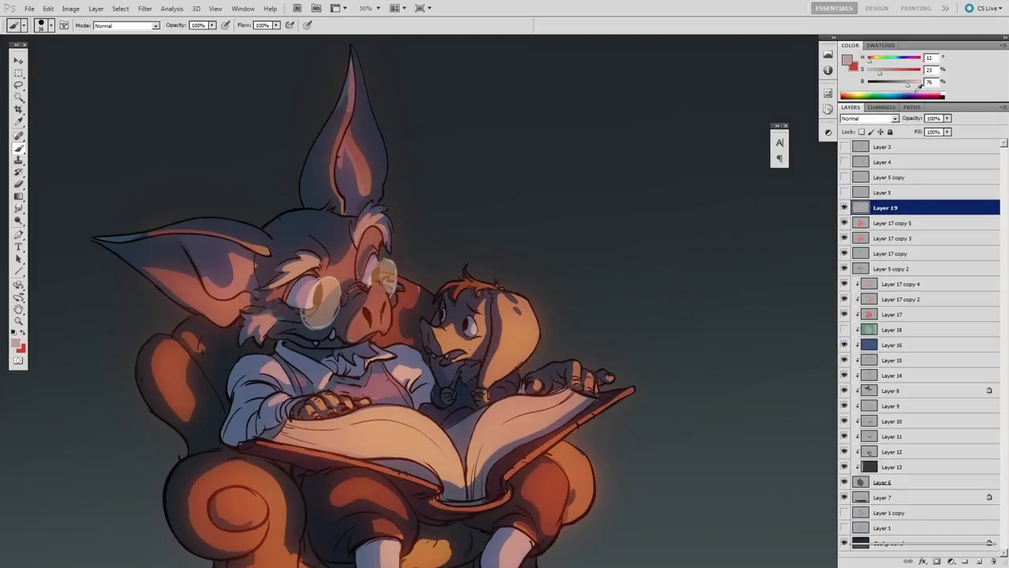
{"action": "left_click", "coordinate": [917, 84]}
{"action": "left_click", "coordinate": [877, 60]}
{"action": "left_click", "coordinate": [877, 72]}
Step: Dot a pale yellow highlight on the small creature's eye with a small brush and sample its dark shadow colour
{"action": "left_click", "coordinate": [514, 317], "text": "ctrl"}
{"action": "left_click", "coordinate": [514, 317], "text": "ctrl"}
{"action": "right_click", "coordinate": [466, 307]}
{"action": "left_click_drag", "start_coordinate": [482, 328], "coordinate": [478, 328]}
{"action": "left_click", "coordinate": [432, 335]}
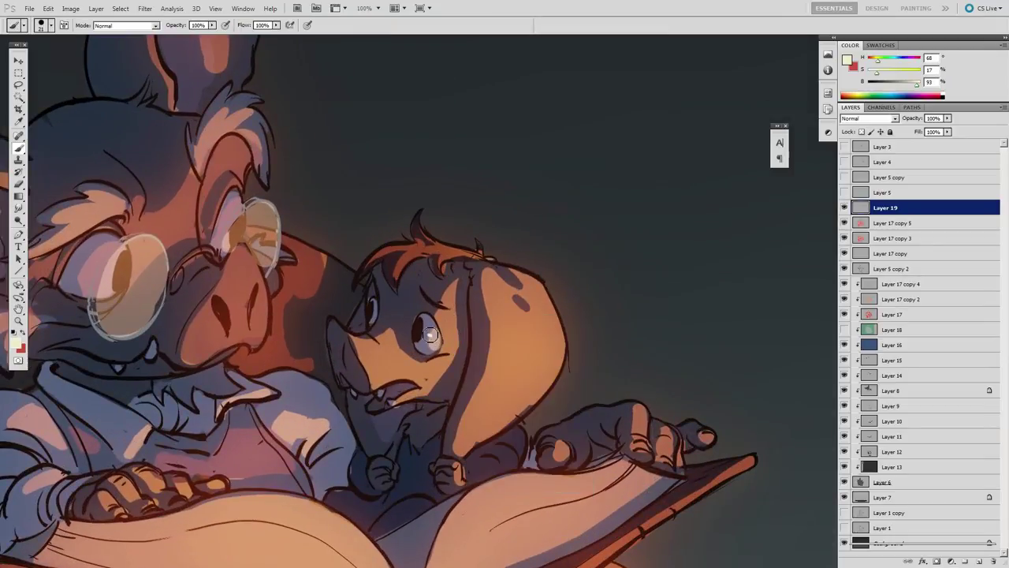
{"action": "left_click", "coordinate": [377, 307], "text": "alt"}
{"action": "left_click_drag", "start_coordinate": [399, 273], "coordinate": [442, 262]}
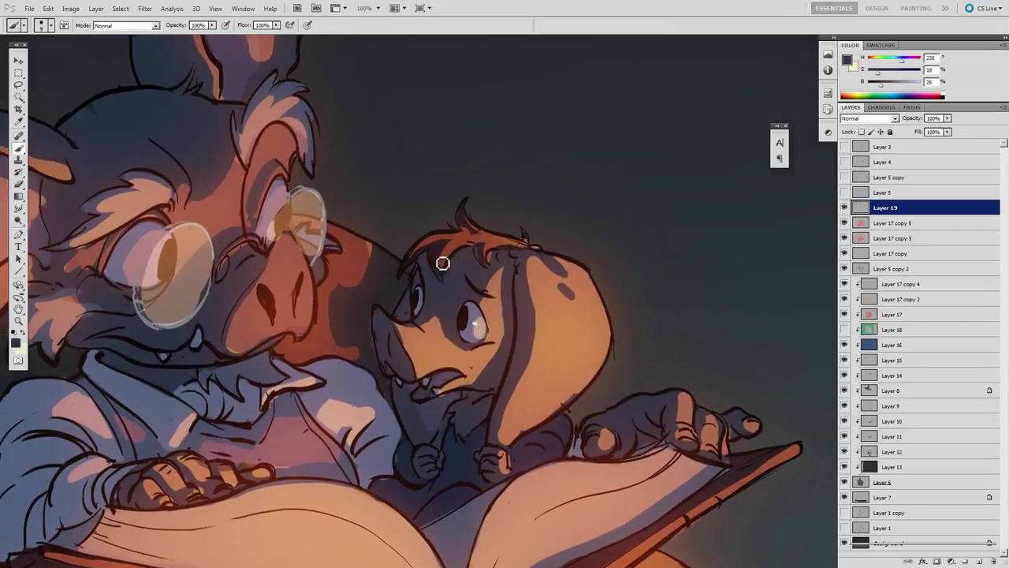
{"action": "key", "text": "x"}
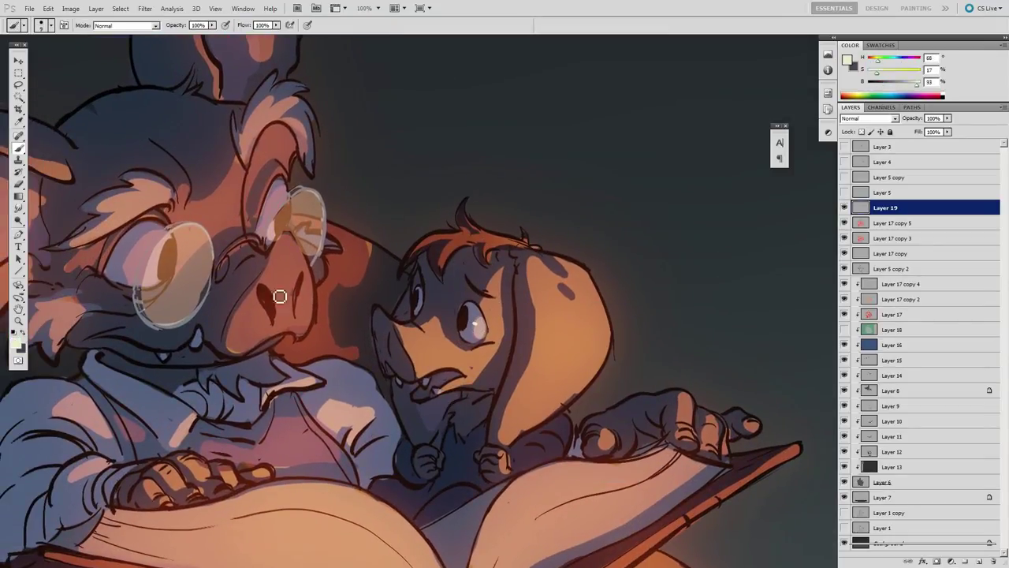
{"action": "left_click_drag", "start_coordinate": [306, 280], "coordinate": [417, 316]}
Step: Dot pale highlights on both of the large creature's eyes and touch up the eye shading with sampled purple-grey
{"action": "key", "text": "x"}
{"action": "left_click", "coordinate": [319, 325], "text": "alt"}
{"action": "left_click_drag", "start_coordinate": [324, 316], "coordinate": [313, 338]}
{"action": "key", "text": "x"}
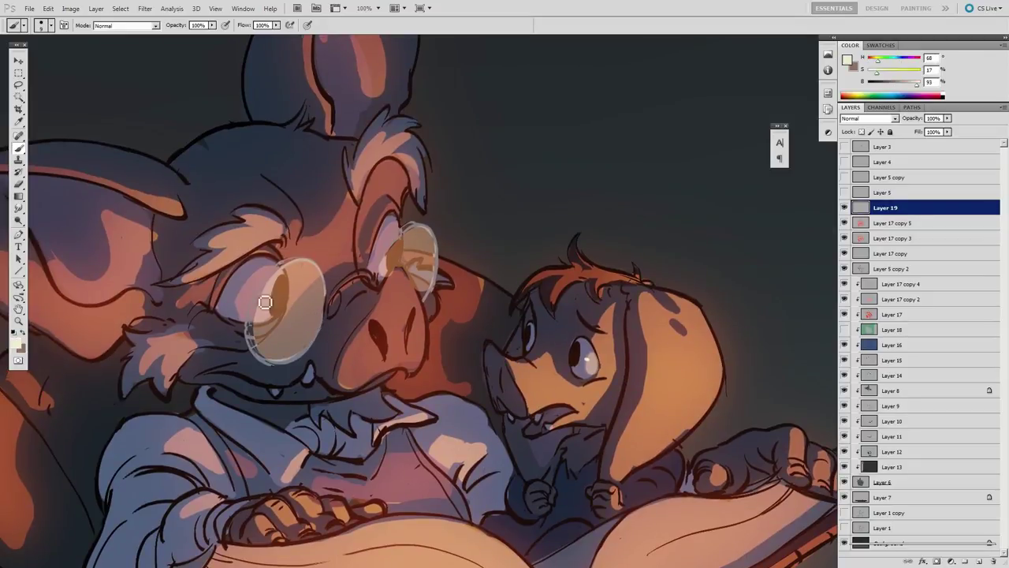
{"action": "left_click", "coordinate": [248, 290]}
{"action": "key", "text": "x"}
{"action": "left_click", "coordinate": [225, 308], "text": "alt"}
{"action": "left_click_drag", "start_coordinate": [225, 310], "coordinate": [237, 319]}
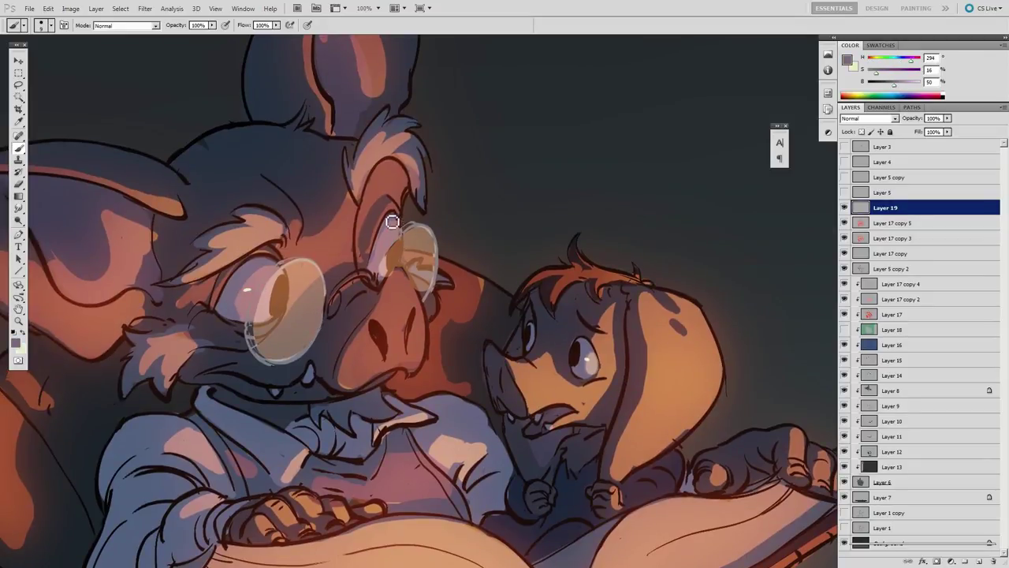
{"action": "left_click_drag", "start_coordinate": [392, 221], "coordinate": [376, 252]}
{"action": "key", "text": "x"}
{"action": "left_click", "coordinate": [383, 248]}
Step: Try to paint a broad pale yellow reflection streak across the large creature's larger lens with a 24 px brush
{"action": "left_click_drag", "start_coordinate": [260, 298], "coordinate": [290, 352]}
{"action": "key", "text": "ctrl+alt+z"}
{"action": "key", "text": "ctrl+alt+z"}
{"action": "key", "text": "ctrl+alt+z"}
{"action": "key", "text": "l"}
{"action": "key", "text": "b"}
{"action": "right_click", "coordinate": [268, 311], "text": "alt"}
{"action": "left_click_drag", "start_coordinate": [263, 304], "coordinate": [291, 355]}
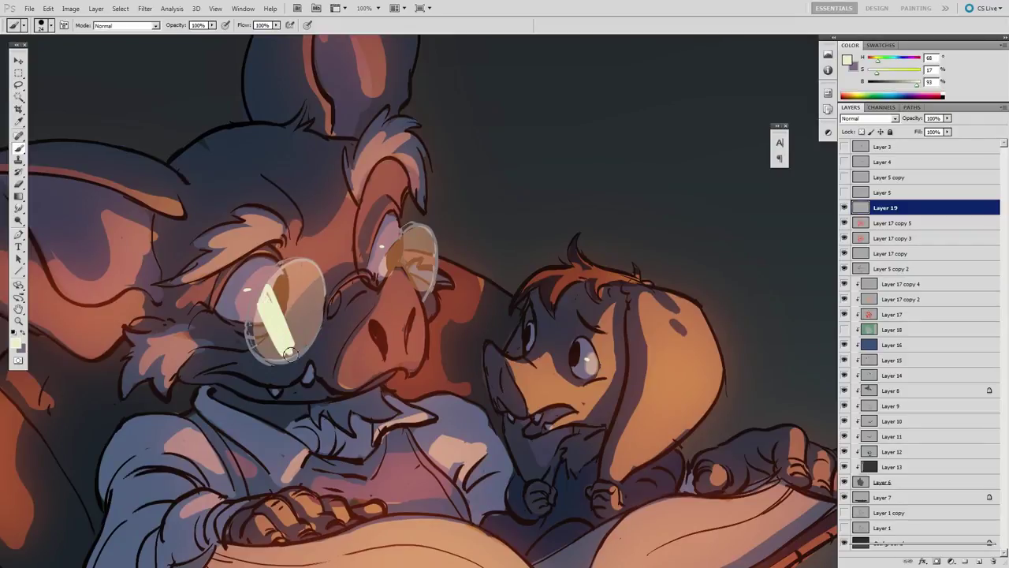
{"action": "key", "text": "z"}
{"action": "left_click", "coordinate": [412, 240], "text": "alt"}
{"action": "left_click", "coordinate": [413, 240], "text": "alt"}
{"action": "key", "text": "ctrl+alt+z"}
{"action": "key", "text": "ctrl+alt+z"}
Step: Dab a short pale yellow glint on each lens of the large creature's glasses
{"action": "key", "text": "b"}
{"action": "left_click", "coordinate": [364, 265]}
{"action": "left_click", "coordinate": [420, 243]}
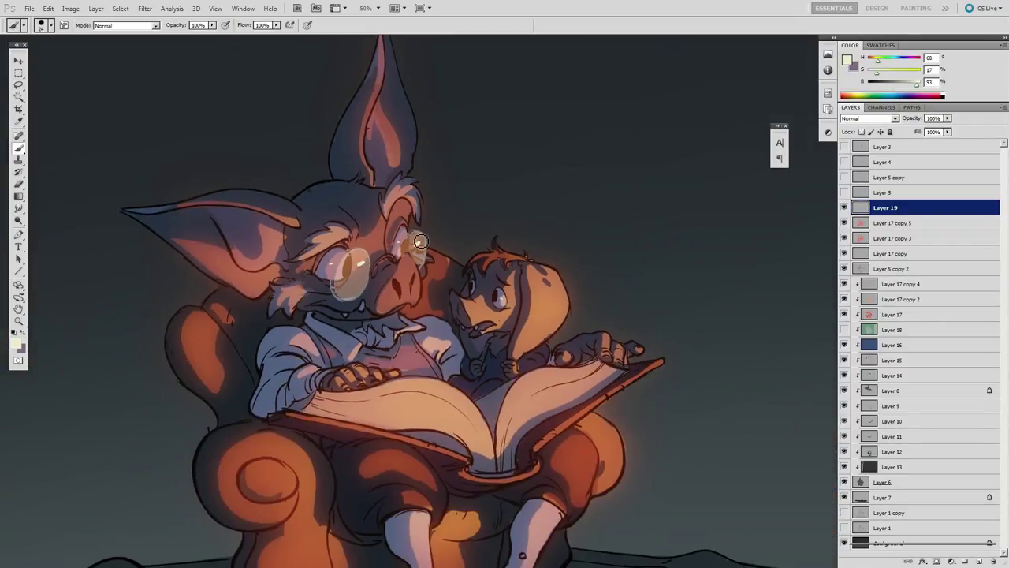
{"action": "left_click_drag", "start_coordinate": [464, 102], "coordinate": [453, 72]}
{"action": "key", "text": "e"}
{"action": "key", "text": "b"}
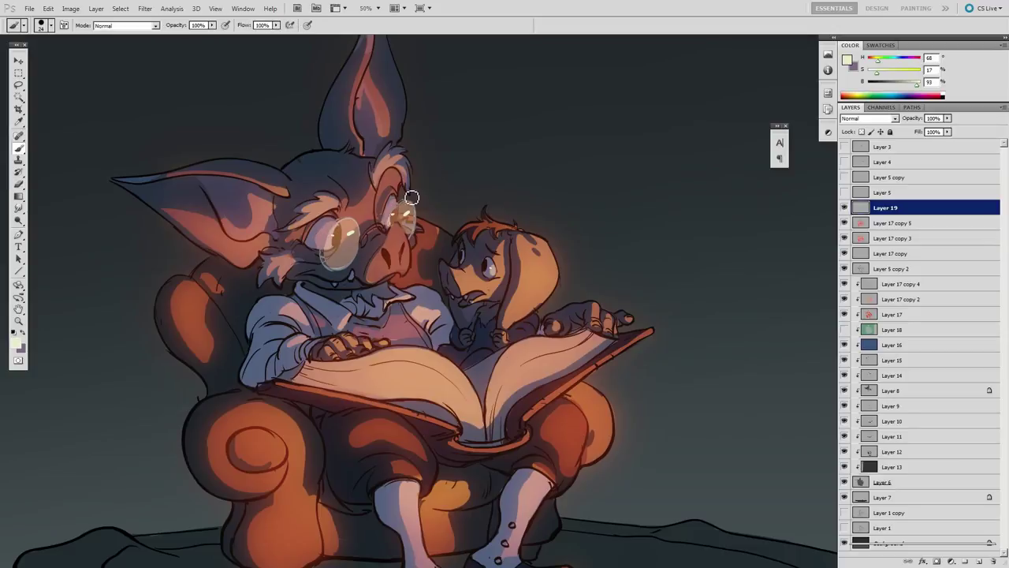
Step: Touch up the large creature's smaller lens with pale yellow and sample a reddish brown from its face
{"action": "mouse_move", "coordinate": [411, 197]}
{"action": "left_mouse_down"}
{"action": "mouse_move", "coordinate": [389, 235]}
{"action": "mouse_move", "coordinate": [424, 206]}
{"action": "left_mouse_up"}
{"action": "left_click", "coordinate": [379, 247], "text": "alt"}
{"action": "key", "text": "x"}
{"action": "key", "text": "e"}
{"action": "key", "text": "b"}
{"action": "key", "text": "z"}
{"action": "left_click", "coordinate": [544, 229], "text": "alt"}
{"action": "left_click_drag", "start_coordinate": [544, 229], "coordinate": [563, 224]}
{"action": "left_click", "coordinate": [568, 201]}
{"action": "key", "text": "b"}
{"action": "left_click", "coordinate": [569, 196], "text": "alt+space"}
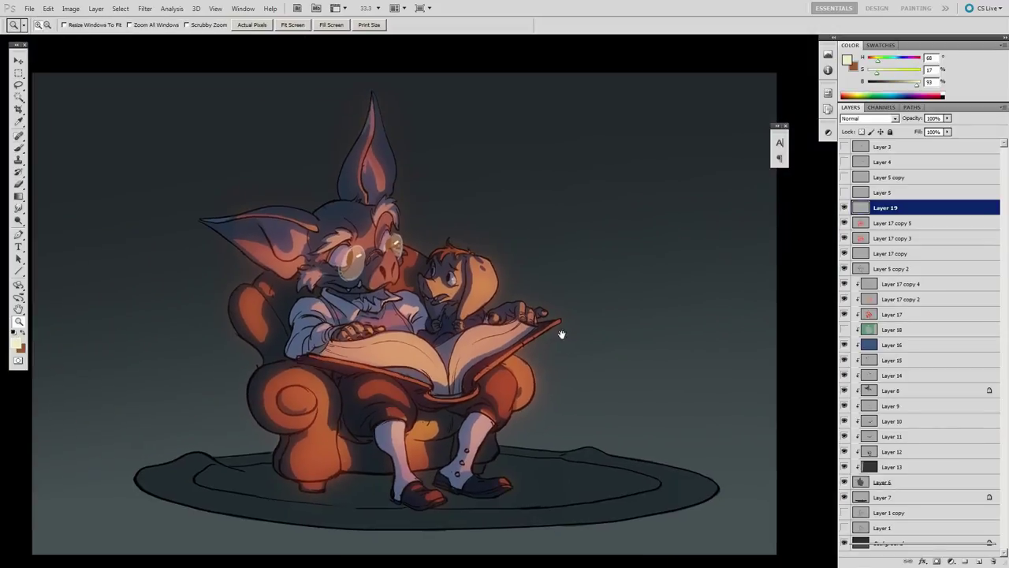
Step: Compare the picture with and without Layer 16, then raise that layer's saturation and shift its hue slightly towards teal
{"action": "left_click", "coordinate": [845, 346]}
{"action": "left_click", "coordinate": [844, 345]}
{"action": "left_click", "coordinate": [845, 346]}
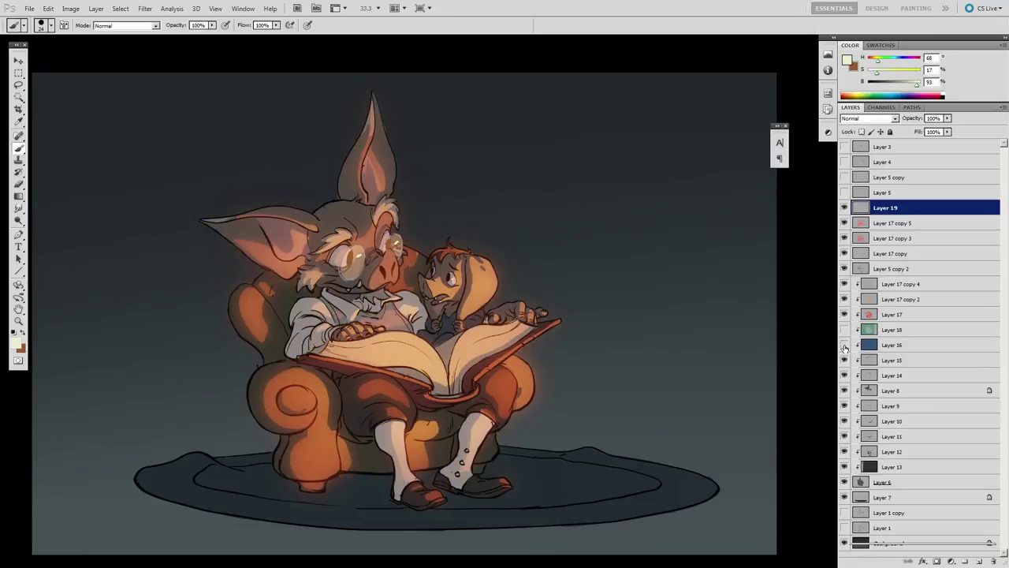
{"action": "left_click", "coordinate": [844, 345]}
{"action": "left_click", "coordinate": [891, 345]}
{"action": "key", "text": "ctrl+u"}
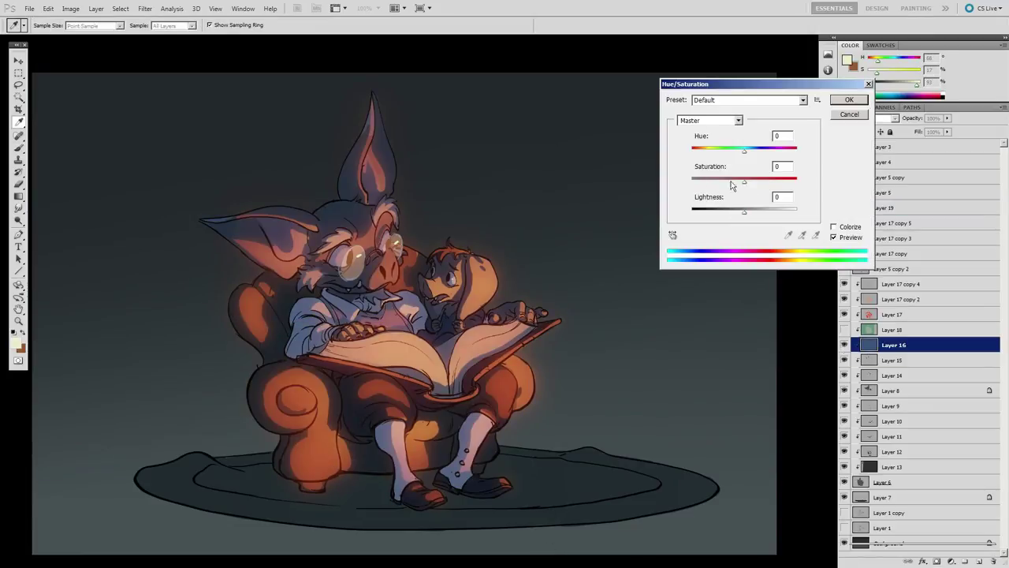
{"action": "left_click_drag", "start_coordinate": [745, 180], "coordinate": [763, 194]}
{"action": "left_click_drag", "start_coordinate": [744, 149], "coordinate": [740, 160]}
{"action": "key", "text": "Return"}
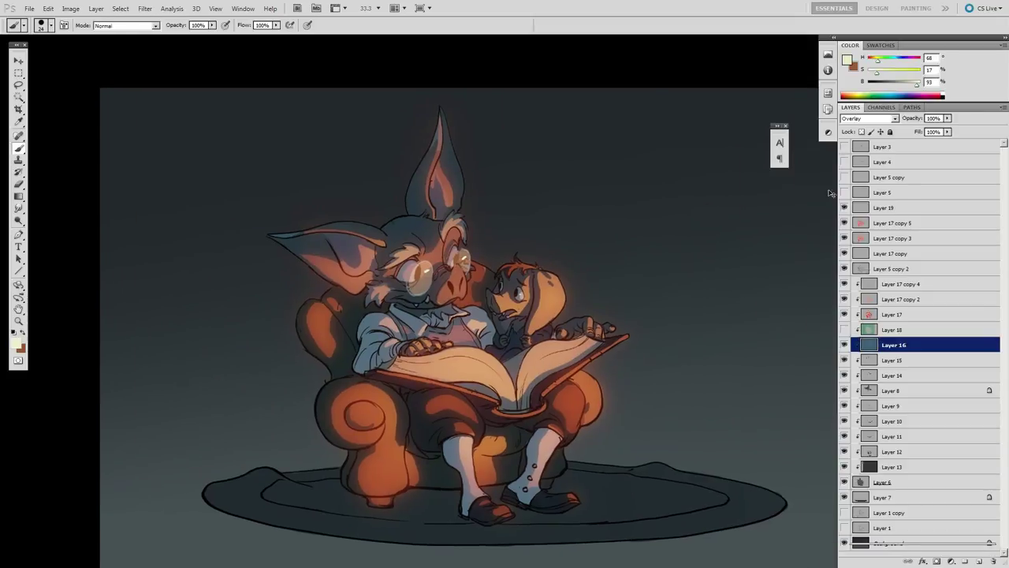
Step: Try to erase part of Layer 17 copy 2's warm light beside the knee and chair arm under the book
{"action": "key", "text": "ctrl+u"}
{"action": "key", "text": "Escape"}
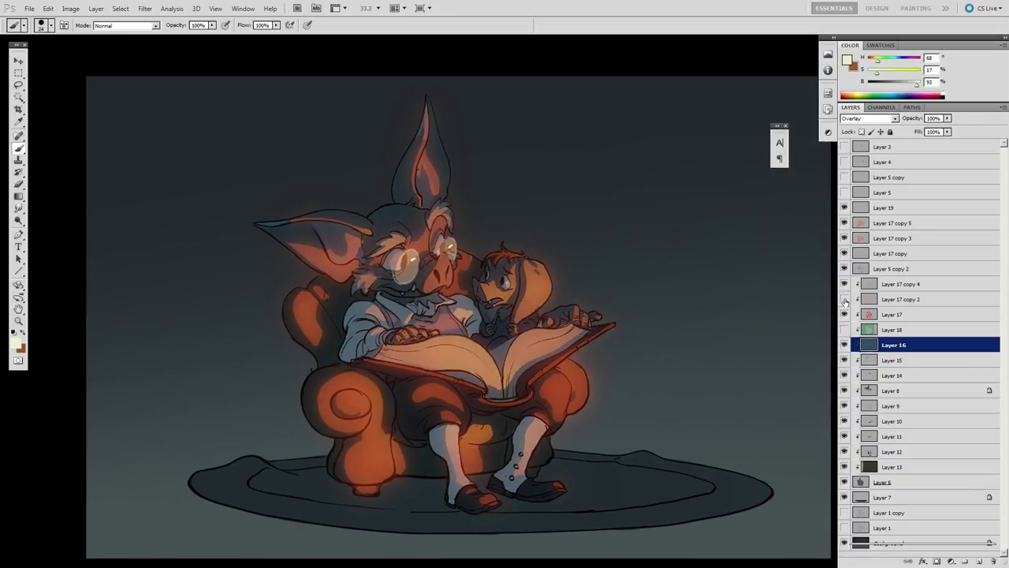
{"action": "left_click", "coordinate": [846, 301]}
{"action": "left_click", "coordinate": [901, 299]}
{"action": "key", "text": "e"}
{"action": "left_click_drag", "start_coordinate": [575, 363], "coordinate": [591, 389]}
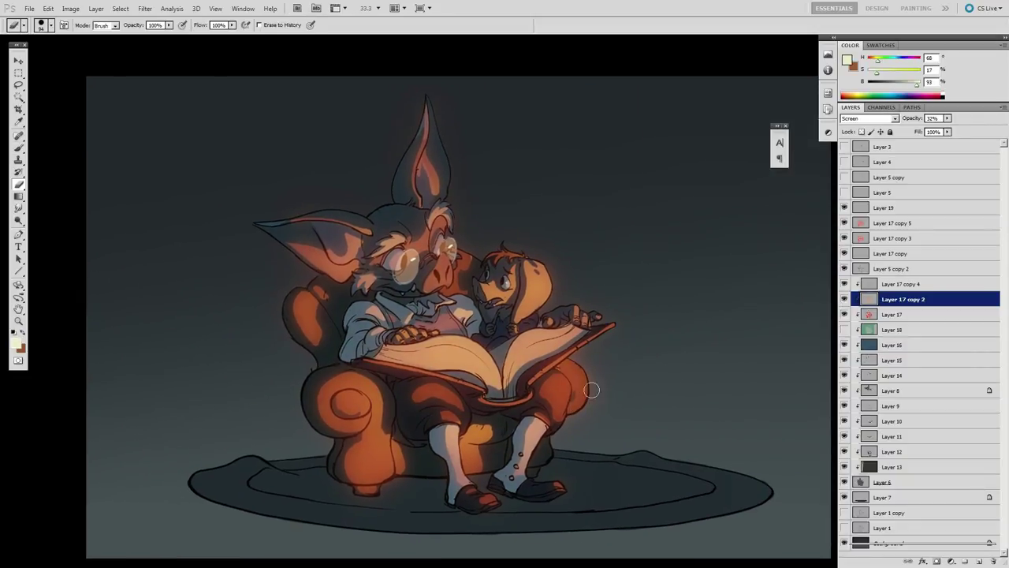
{"action": "left_click", "coordinate": [901, 284]}
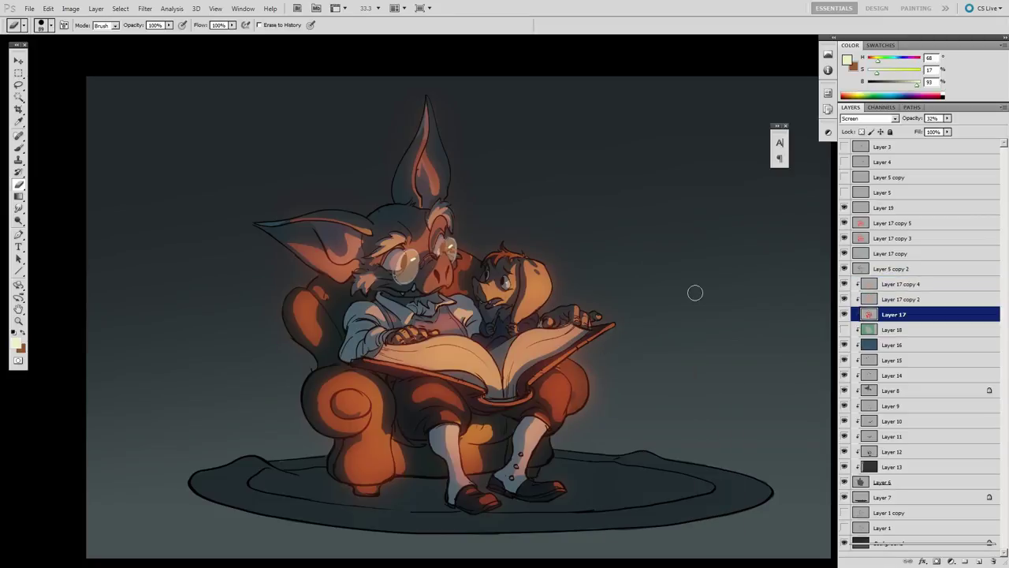
Step: Undo the recent layer edits and shift the blue overlay Layer 16 to teal with Hue/Saturation
{"action": "key", "text": "alt+bracketleft"}
{"action": "key", "text": "alt+bracketleft"}
{"action": "key", "text": "alt+bracketleft"}
{"action": "key", "text": "alt+bracketleft"}
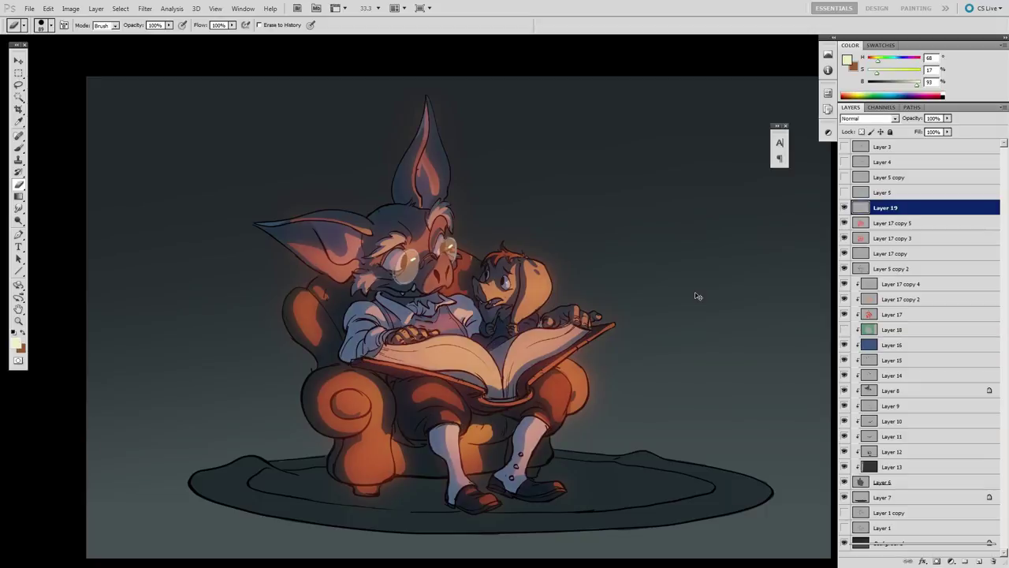
{"action": "key", "text": "ctrl+u"}
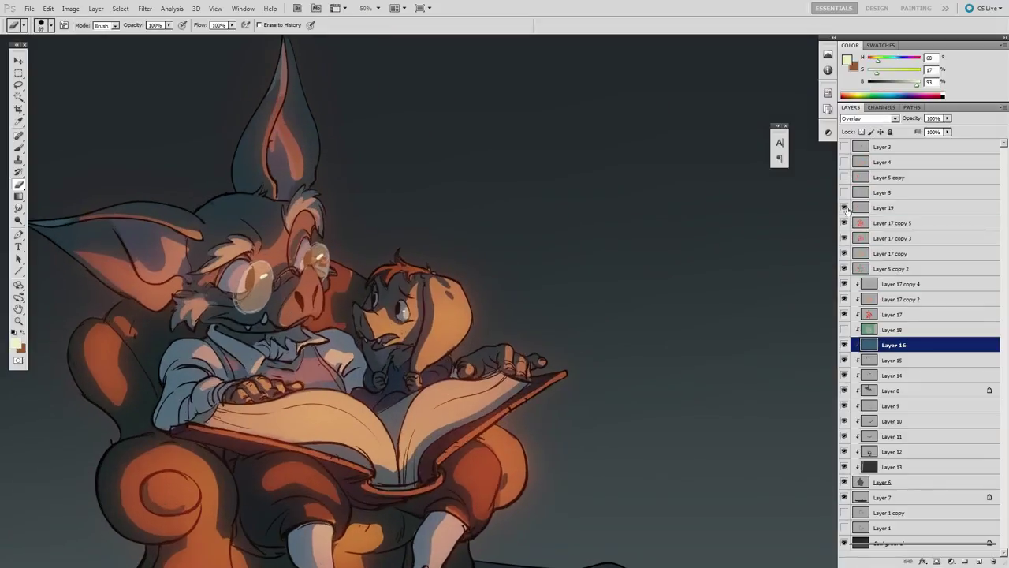
Step: Retouch the small creature's face and hair on Layer 19 with dark browns sampled from its shadows
{"action": "left_click", "coordinate": [886, 208]}
{"action": "key", "text": "l"}
{"action": "left_click_drag", "start_coordinate": [435, 269], "coordinate": [450, 263]}
{"action": "key", "text": "b"}
{"action": "left_click_drag", "start_coordinate": [395, 301], "coordinate": [410, 296]}
{"action": "left_click", "coordinate": [417, 267], "text": "alt"}
{"action": "left_click", "coordinate": [441, 277], "text": "alt"}
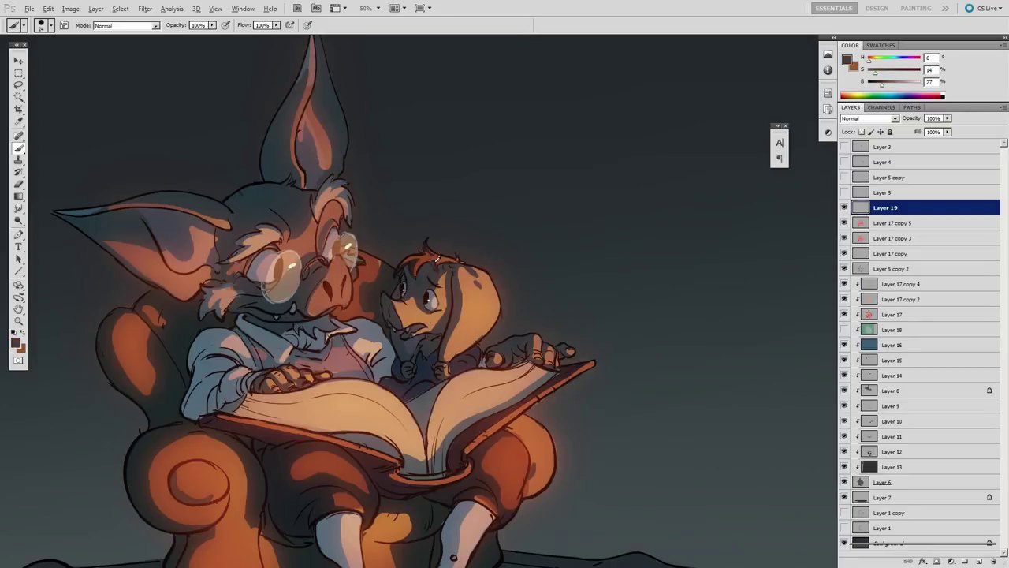
{"action": "left_click", "coordinate": [437, 253], "text": "alt"}
Step: Add a new empty layer directly above the Background layer for a background gradient
{"action": "scroll", "coordinate": [447, 221], "scroll_direction": "down", "scroll_amount": 2}
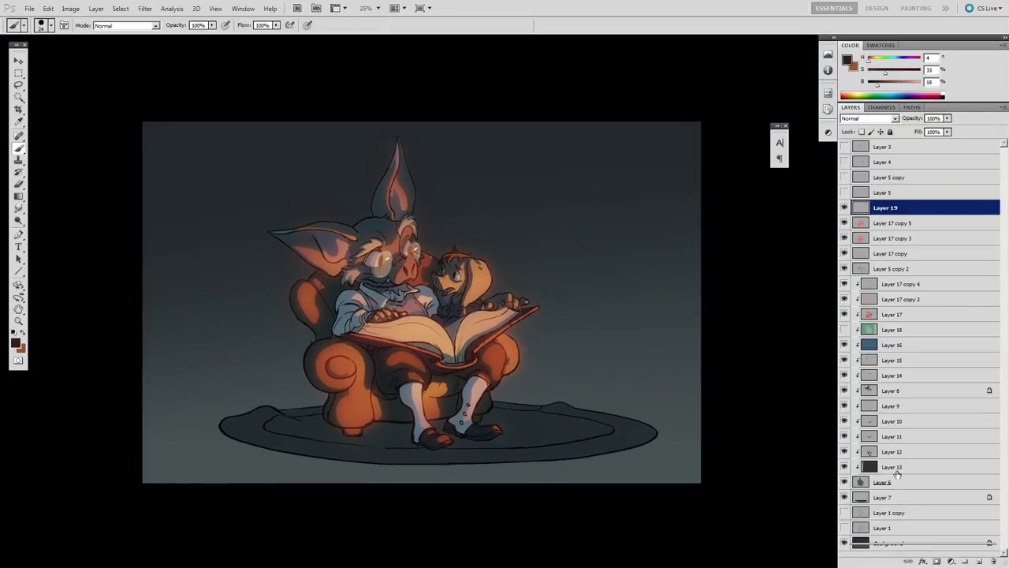
{"action": "left_click", "coordinate": [891, 515]}
{"action": "left_click", "coordinate": [892, 538]}
{"action": "key", "text": "g"}
{"action": "left_click", "coordinate": [762, 437], "text": "alt"}
{"action": "key", "text": "ctrl+shift+alt+n"}
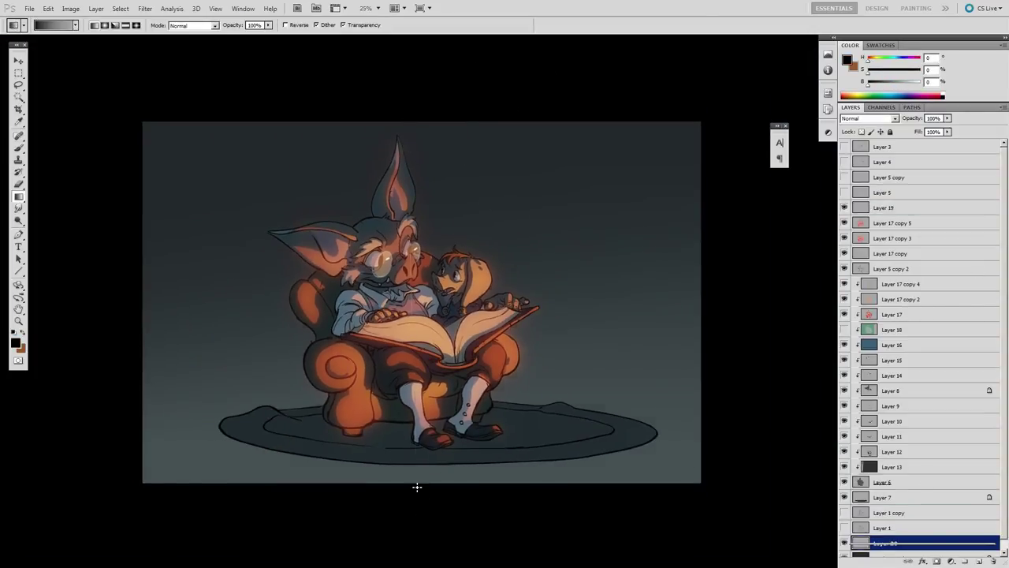
Step: Try dark vertical gradients behind the characters on the new layer, then undo them
{"action": "left_click_drag", "start_coordinate": [417, 488], "coordinate": [418, 489]}
{"action": "key", "text": "ctrl+z"}
{"action": "left_click", "coordinate": [464, 164], "text": "alt"}
{"action": "left_click_drag", "start_coordinate": [876, 85], "coordinate": [873, 84]}
{"action": "left_click_drag", "start_coordinate": [465, 122], "coordinate": [395, 431]}
{"action": "key", "text": "ctrl+z"}
{"action": "key", "text": "ctrl+z"}
Step: Cover the background with vertical gradients in sampled blue-grey tones and sample the lower backdrop's grey
{"action": "left_click", "coordinate": [423, 278], "text": "alt"}
{"action": "left_click_drag", "start_coordinate": [376, 151], "coordinate": [377, 339]}
{"action": "key", "text": "x"}
{"action": "left_click_drag", "start_coordinate": [431, 398], "coordinate": [431, 369]}
{"action": "left_click", "coordinate": [671, 347], "text": "alt"}
{"action": "left_click_drag", "start_coordinate": [500, 300], "coordinate": [594, 322]}
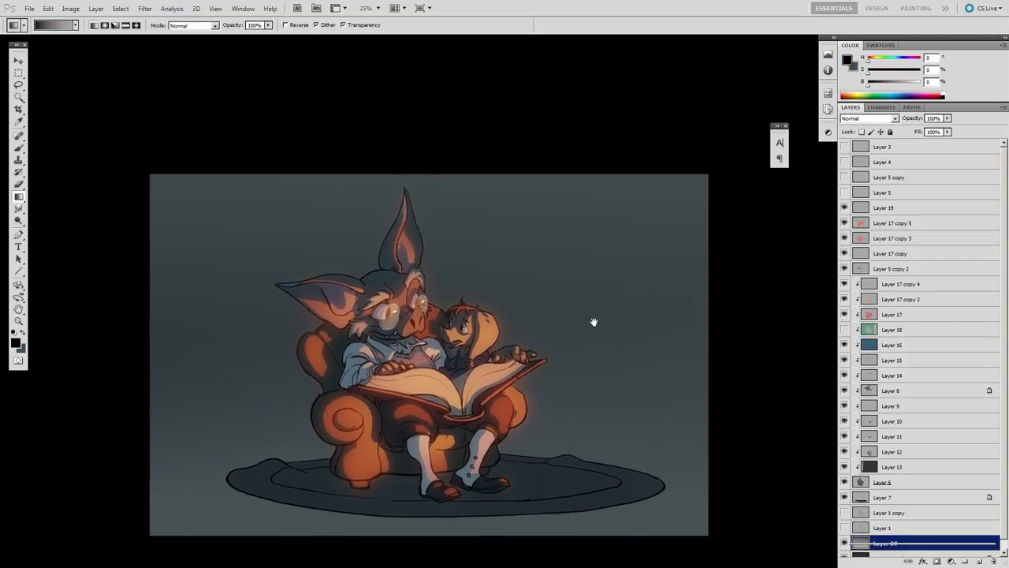
Step: Draw a vertical background gradient from dark blue (H 212, S 41, B 17) down to grey-green and save the file
{"action": "left_click_drag", "start_coordinate": [505, 150], "coordinate": [507, 425]}
{"action": "left_click", "coordinate": [509, 196], "text": "alt"}
{"action": "left_click_drag", "start_coordinate": [897, 63], "coordinate": [899, 63]}
{"action": "left_click_drag", "start_coordinate": [363, 126], "coordinate": [455, 470]}
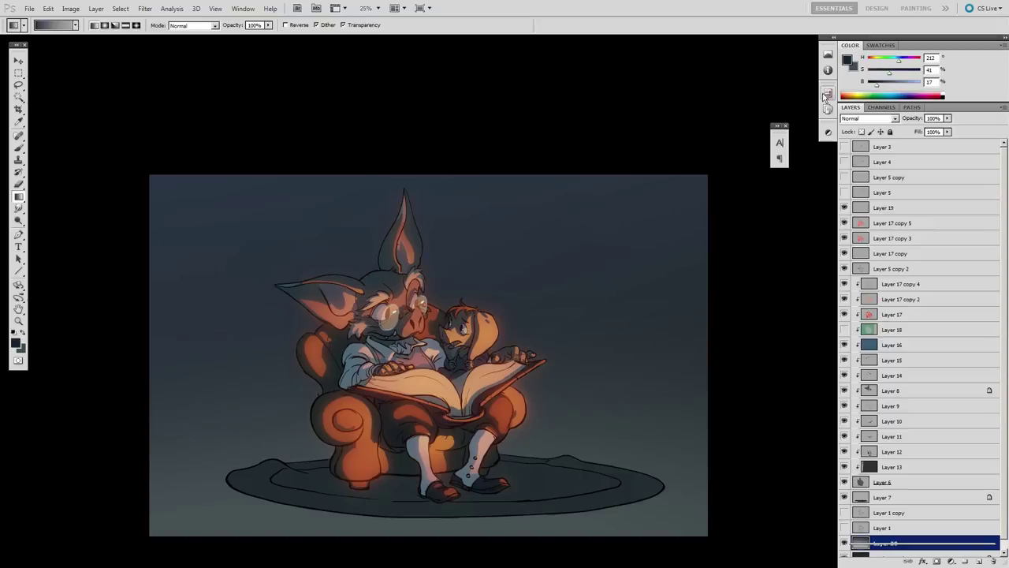
{"action": "left_click_drag", "start_coordinate": [552, 149], "coordinate": [563, 442]}
{"action": "left_click_drag", "start_coordinate": [622, 403], "coordinate": [577, 387]}
{"action": "key", "text": "ctrl+s"}
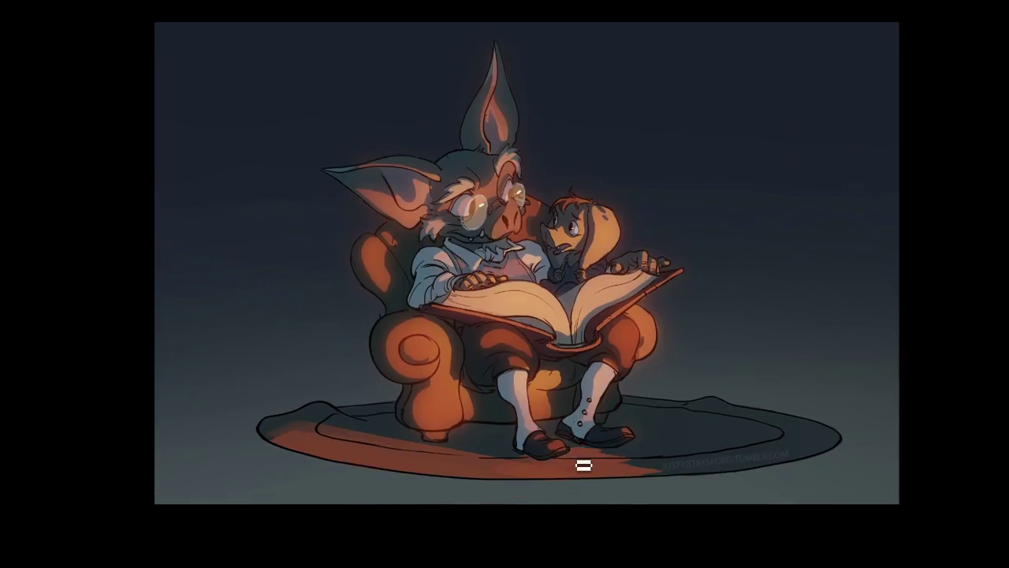
Step: Extend the warm red-orange light across the rest of the rug, around the shoes and behind the chair
{"action": "mouse_move", "coordinate": [584, 465]}
{"action": "left_mouse_down"}
{"action": "mouse_move", "coordinate": [700, 450]}
{"action": "mouse_move", "coordinate": [730, 418]}
{"action": "mouse_move", "coordinate": [626, 400]}
{"action": "mouse_move", "coordinate": [694, 412]}
{"action": "left_mouse_up"}
{"action": "right_click", "coordinate": [704, 410]}
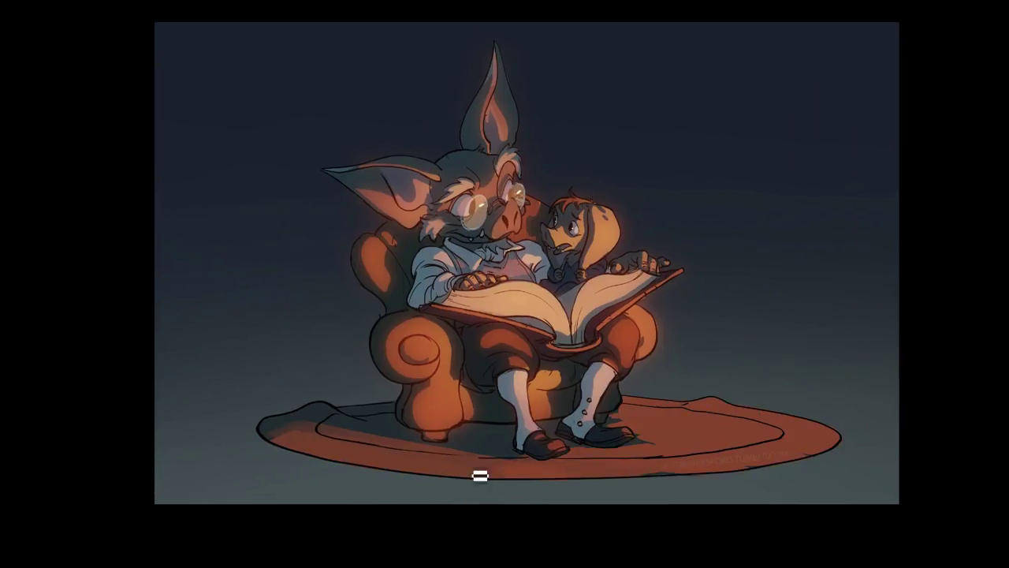
Step: Try a broad stroke across the rug with a hard round brush preset, then undo it
{"action": "right_click", "coordinate": [544, 426]}
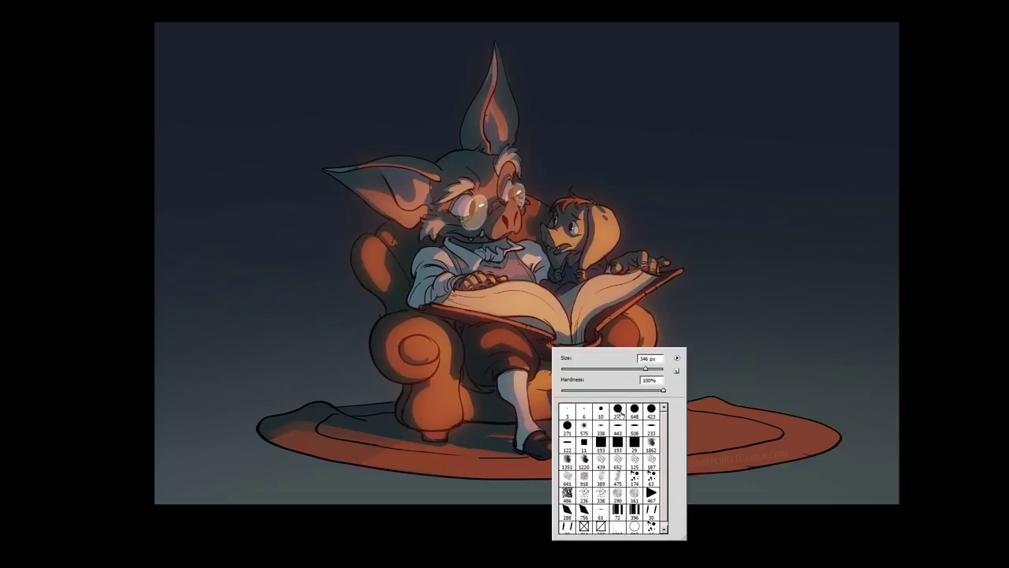
{"action": "double_click", "coordinate": [618, 413]}
{"action": "mouse_move", "coordinate": [294, 435]}
{"action": "left_mouse_down"}
{"action": "mouse_move", "coordinate": [651, 415]}
{"action": "mouse_move", "coordinate": [640, 448]}
{"action": "left_mouse_up"}
{"action": "key", "text": "ctrl+alt+i"}
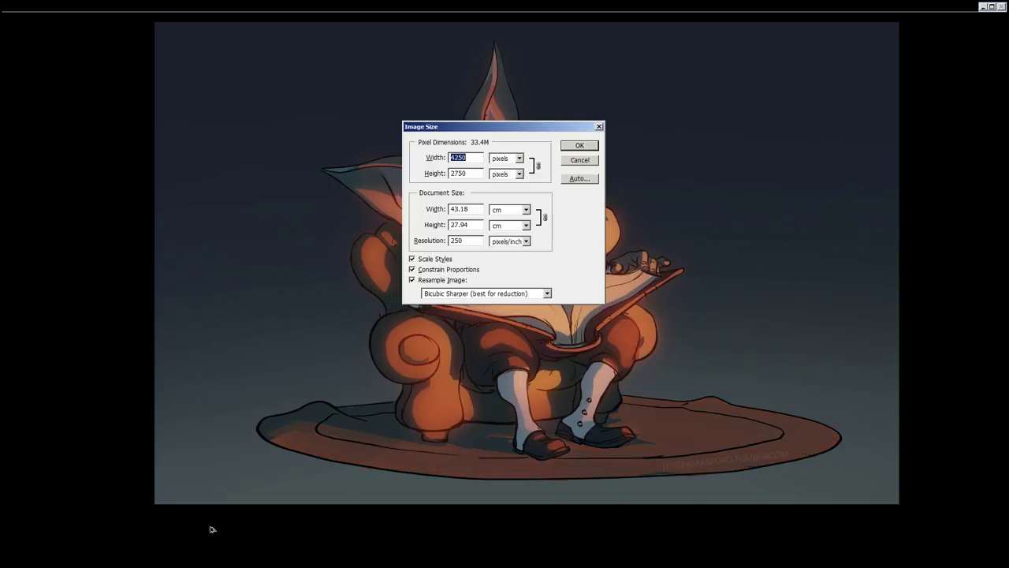
{"action": "key", "text": "Escape"}
{"action": "key", "text": "ctrl+z"}
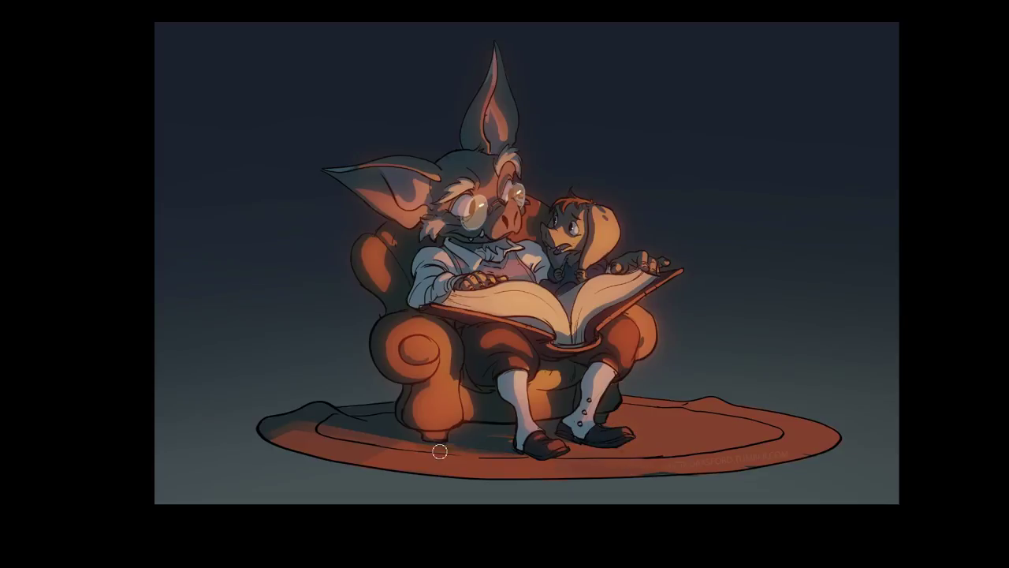
Step: Soften the edge between the chair's shadow and the warm light on the rug's front left part with textured strokes
{"action": "left_click_drag", "start_coordinate": [440, 452], "coordinate": [494, 461]}
{"action": "left_click_drag", "start_coordinate": [344, 435], "coordinate": [248, 429]}
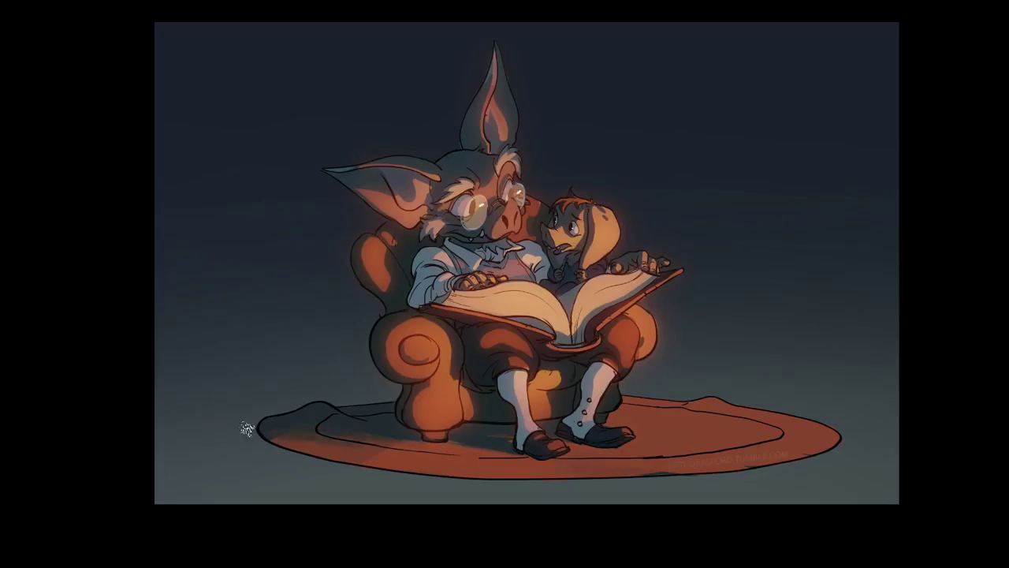
{"action": "left_click_drag", "start_coordinate": [347, 443], "coordinate": [284, 425]}
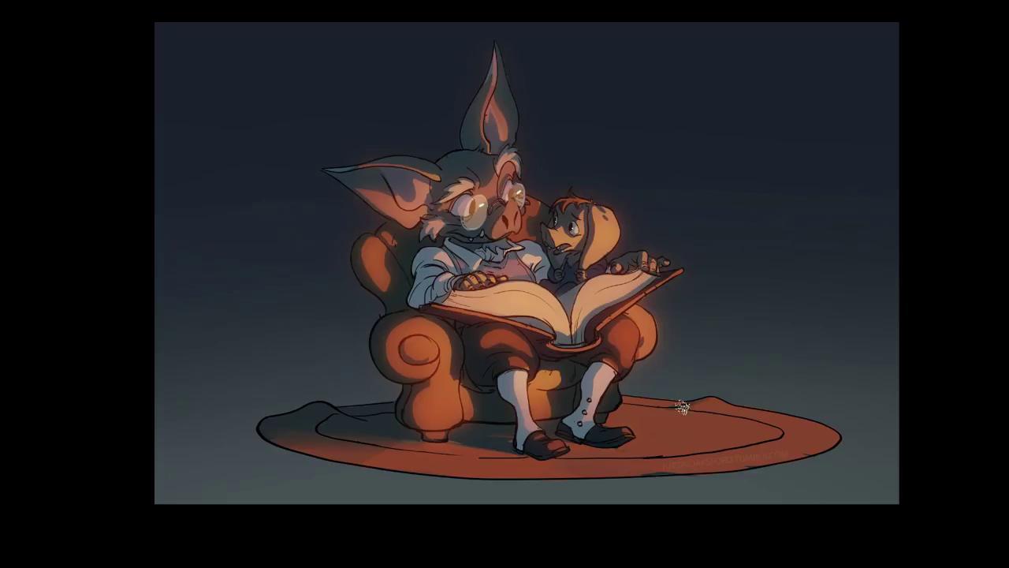